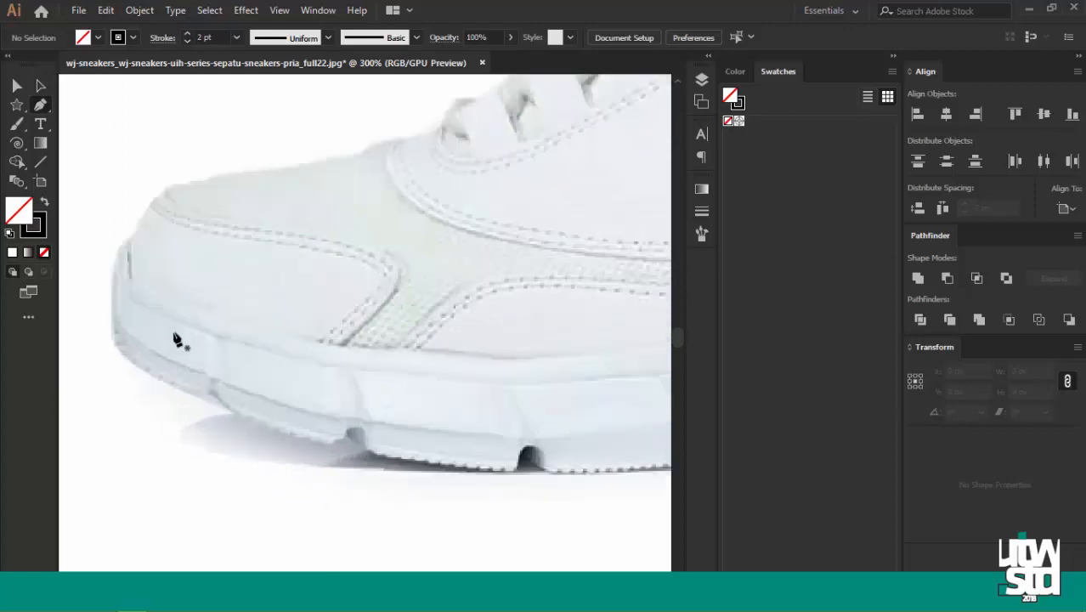
Trace the toe's outline with the Pen tool, from the sole's front edge over the toe cap to the base of the laces.
click(216, 396)
drag(215, 307, 233, 294)
click(233, 294)
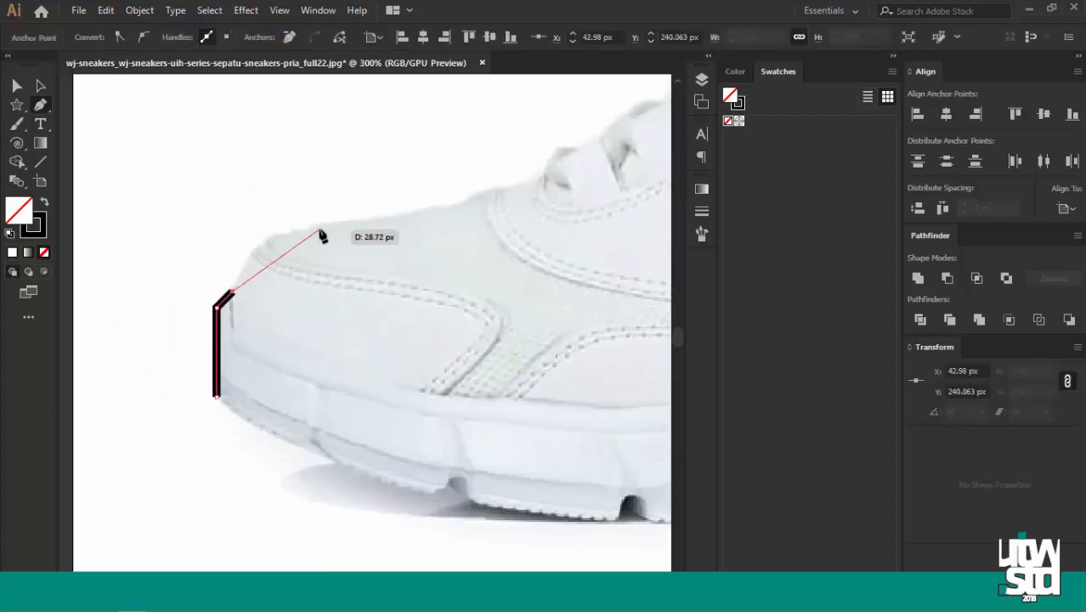
drag(399, 224, 395, 221)
drag(476, 195, 314, 292)
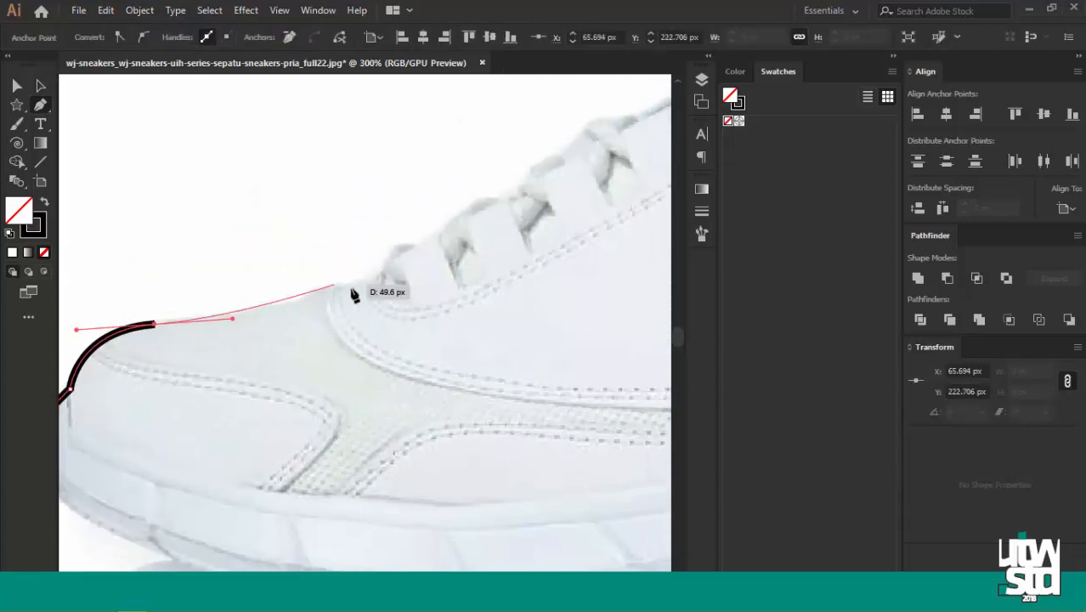
drag(379, 273, 389, 261)
drag(415, 242, 325, 261)
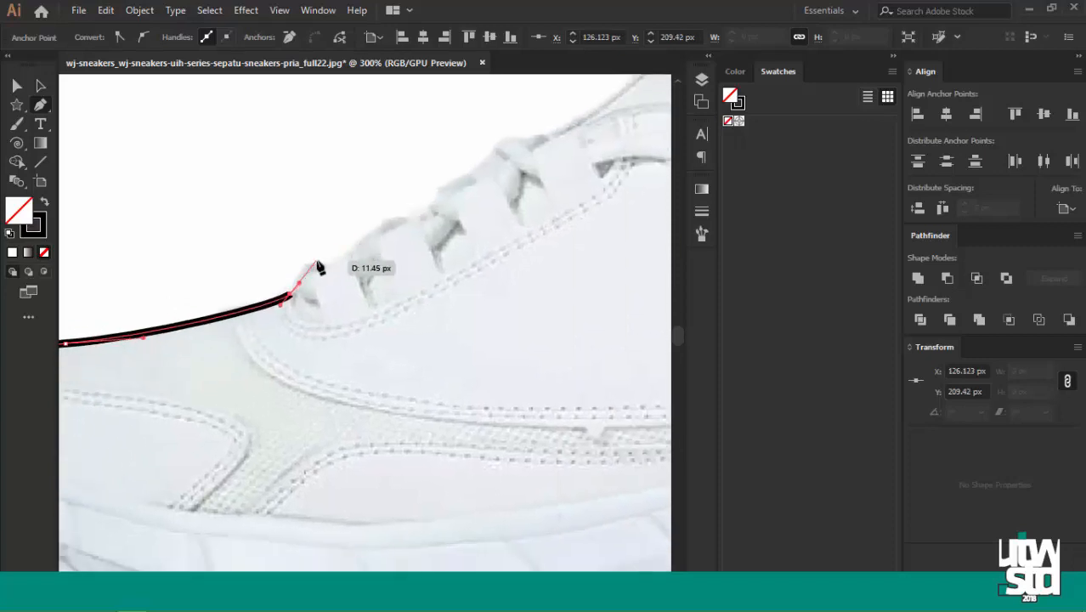
Continue the outline in straight segments around the lowest lace loops.
key(ctrl+minus)
key(ctrl+plus)
key(ctrl+plus)
drag(389, 343, 290, 324)
click(276, 298)
click(307, 300)
click(386, 239)
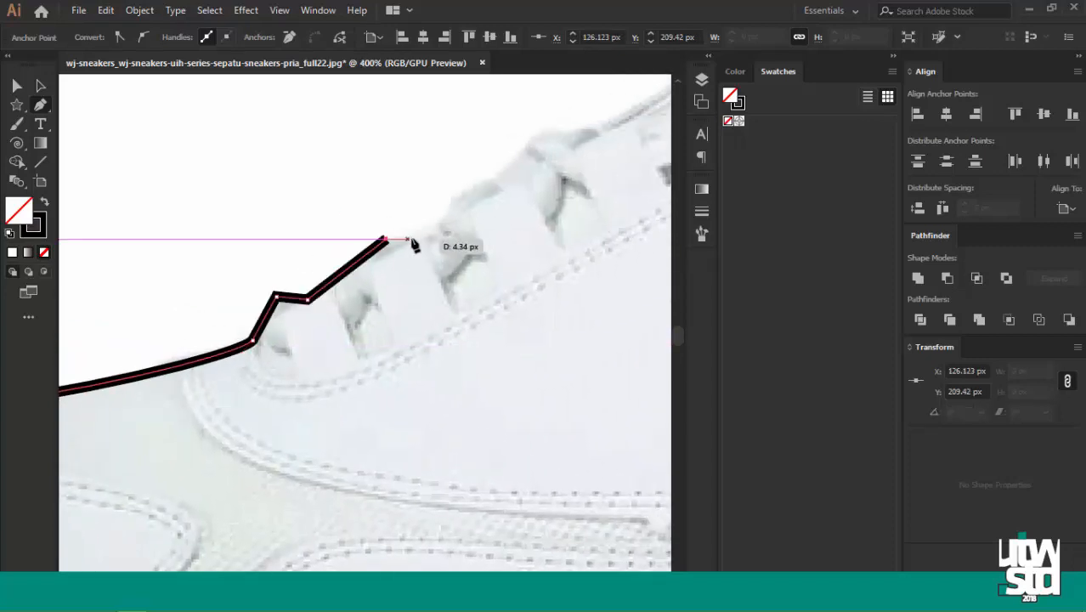
click(416, 239)
Extend the outline in short straight segments over the upper lace loops to the base of the tongue.
drag(468, 205, 342, 295)
click(371, 268)
click(399, 242)
click(404, 220)
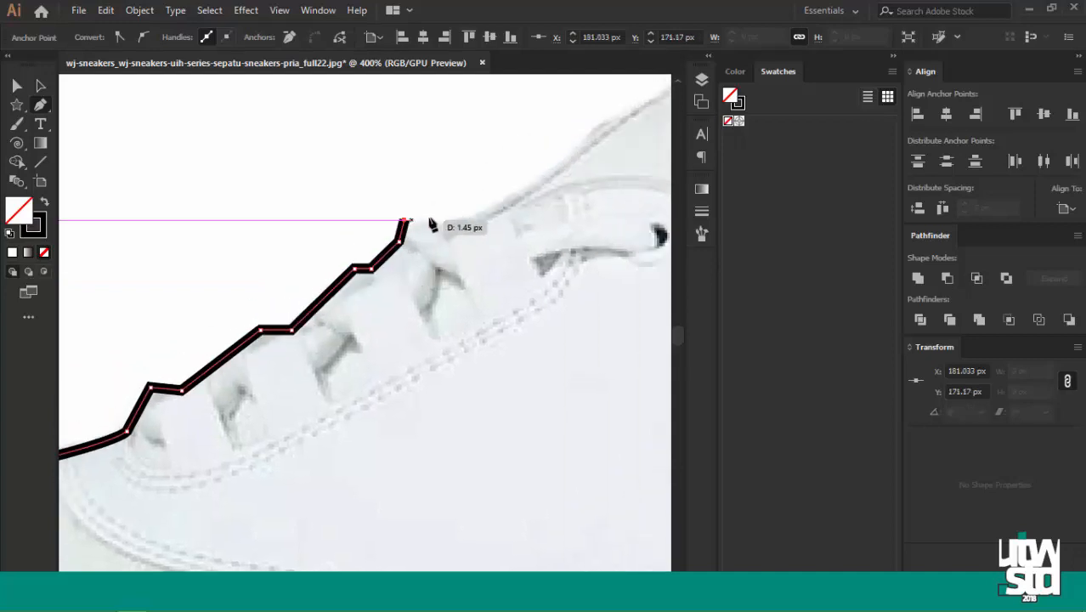
drag(465, 214, 357, 287)
click(373, 287)
drag(432, 245, 299, 318)
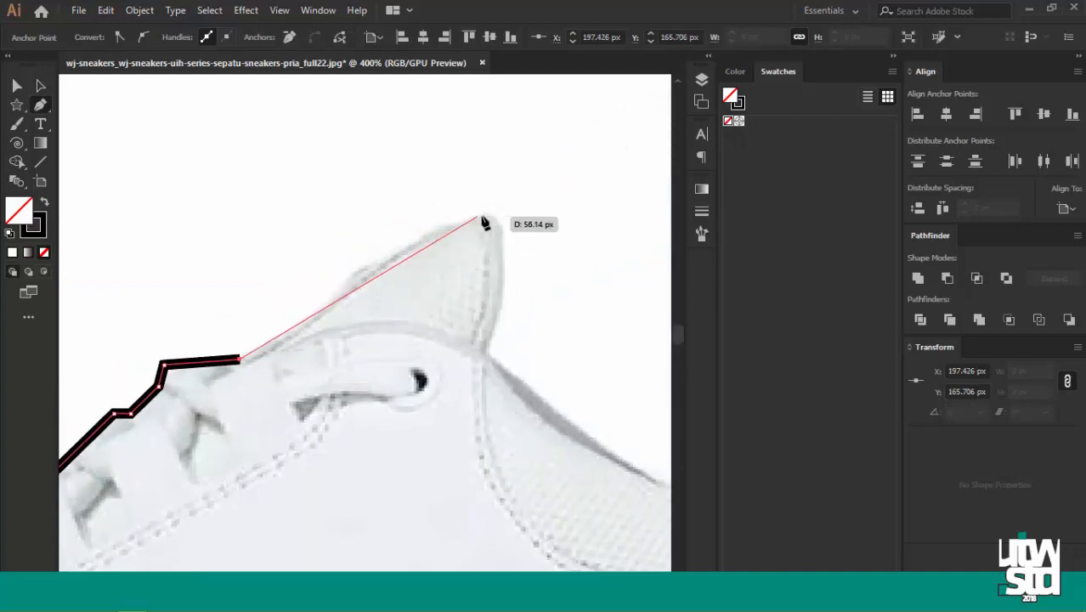
Trace the raised tongue, up its sloping front edge to the tip and down its back curve to the collar.
key(ctrl+z)
drag(432, 225, 433, 223)
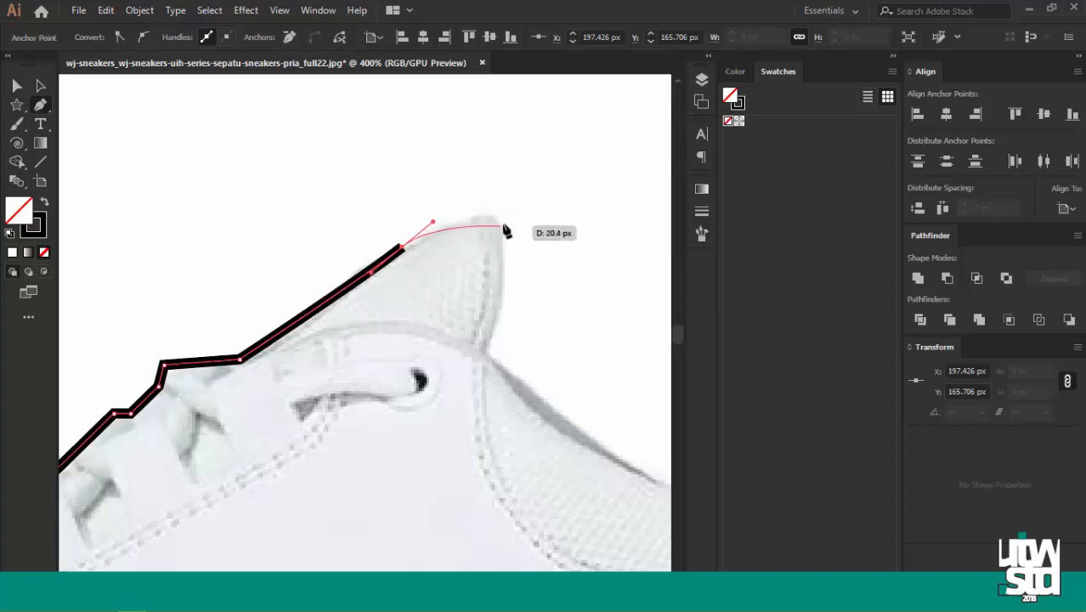
click(499, 220)
drag(513, 223, 401, 191)
mouse_move(384, 312)
mouse_down()
mouse_move(347, 328)
mouse_move(353, 340)
mouse_up()
Trace the ankle collar through its dip and over the padded hump to the upper heel corner.
drag(531, 382, 308, 278)
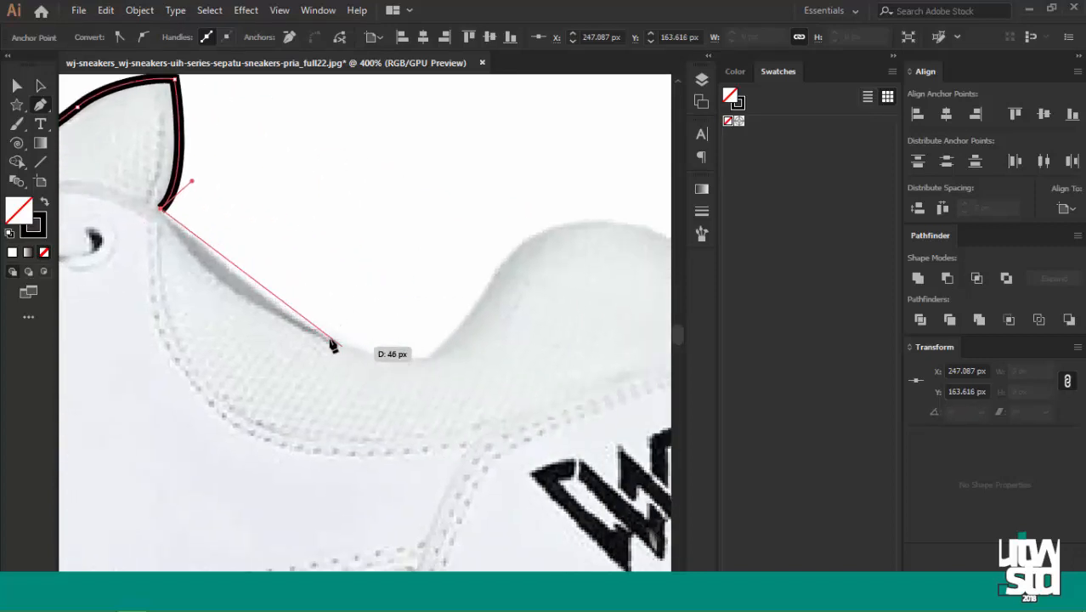
drag(361, 350, 419, 362)
drag(451, 329, 483, 295)
drag(475, 244, 300, 287)
drag(426, 276, 398, 284)
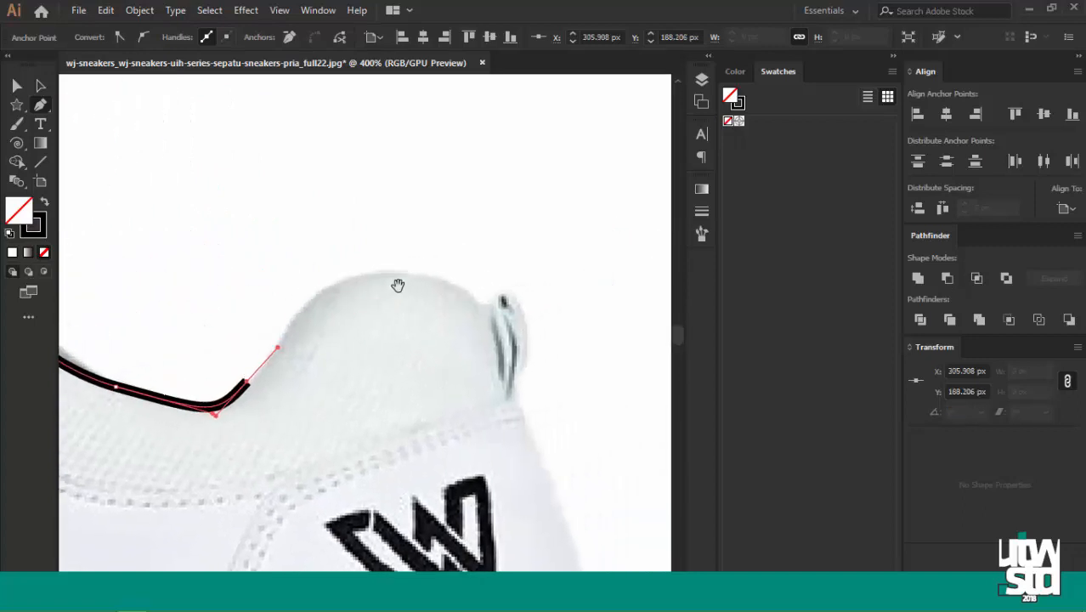
drag(469, 295, 405, 263)
click(479, 303)
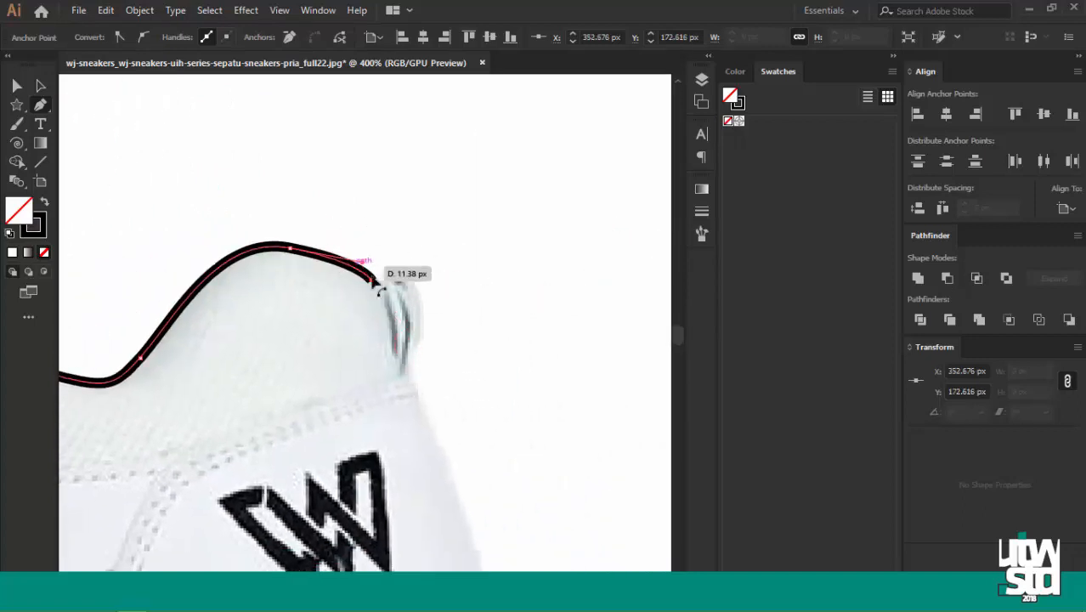
Extend the outline down the back of the heel to the upper edge of the sole.
scroll(374, 282, down, 1)
drag(402, 369, 367, 193)
mouse_move(431, 347)
mouse_down()
mouse_move(422, 369)
mouse_move(433, 373)
mouse_move(425, 351)
mouse_up()
drag(433, 367, 367, 279)
scroll(391, 293, up, 1)
scroll(394, 291, up, 2)
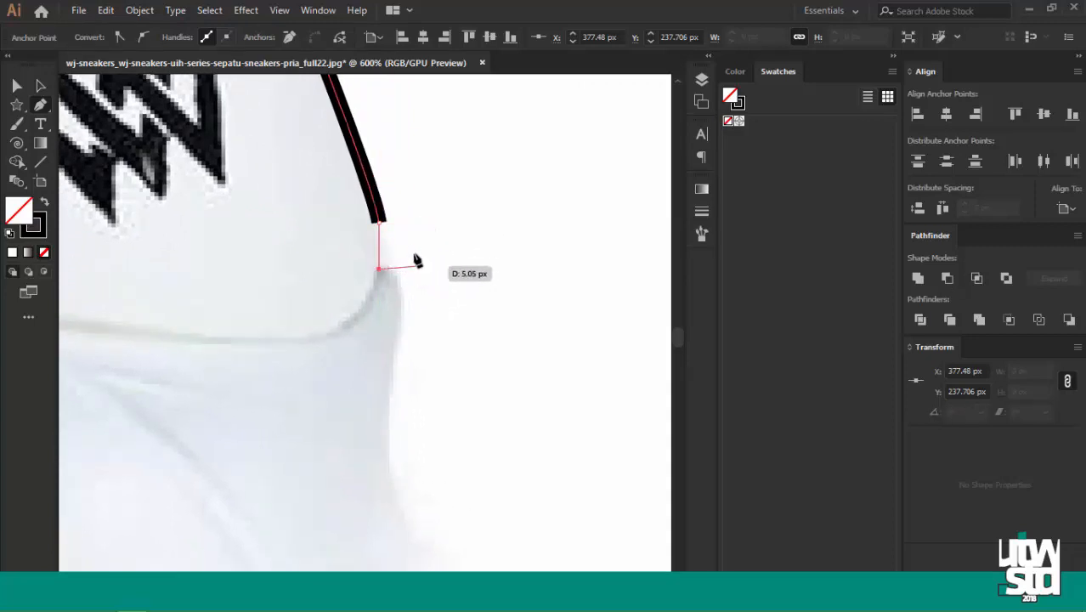
Trace the sole's curved rear edge from the heel seam down to its rearmost lower corner.
key(ctrl+minus)
drag(399, 375, 414, 236)
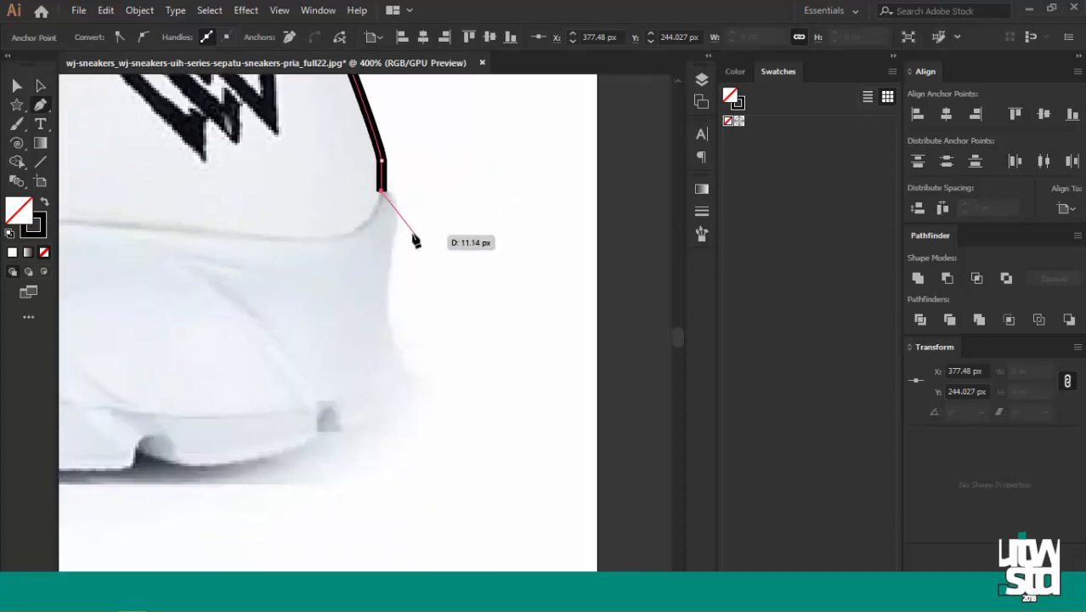
drag(387, 311, 381, 196)
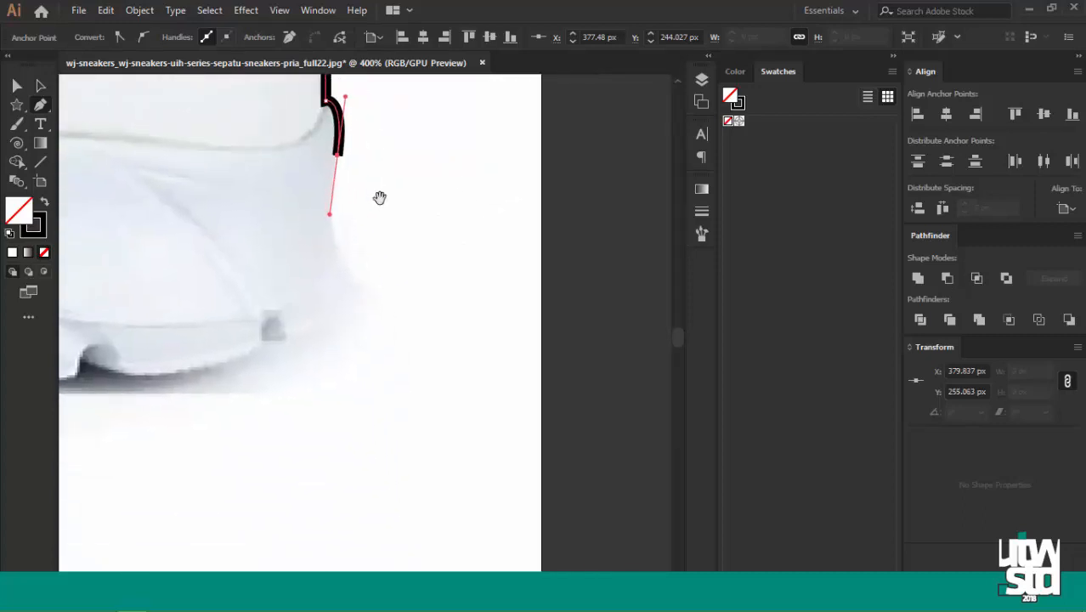
drag(407, 230, 455, 185)
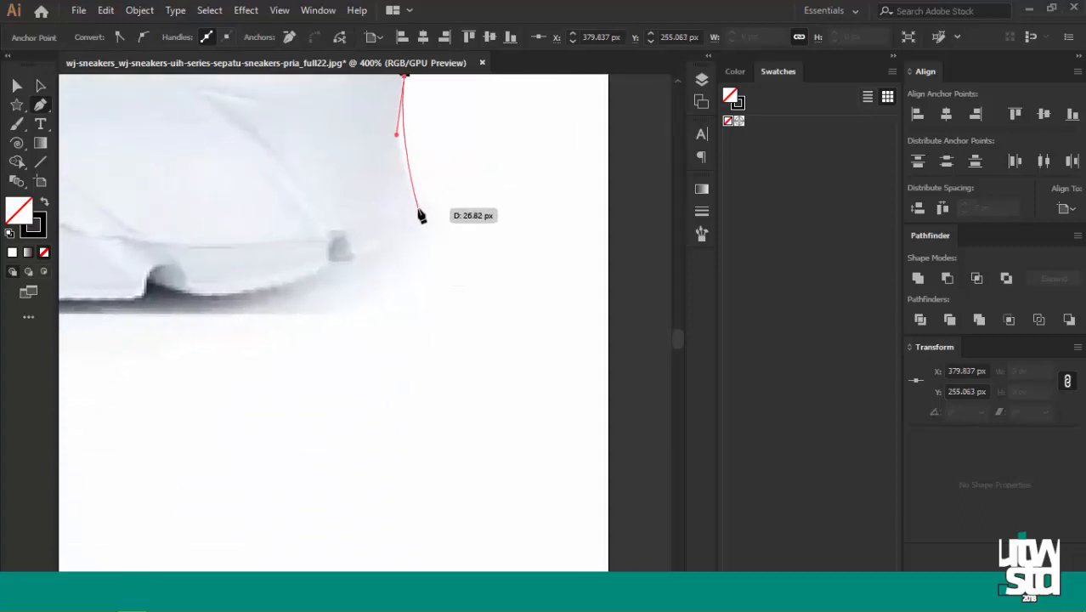
click(423, 212)
Extend the outline under the heel with a curve along the bottom of the sole.
drag(360, 238, 455, 225)
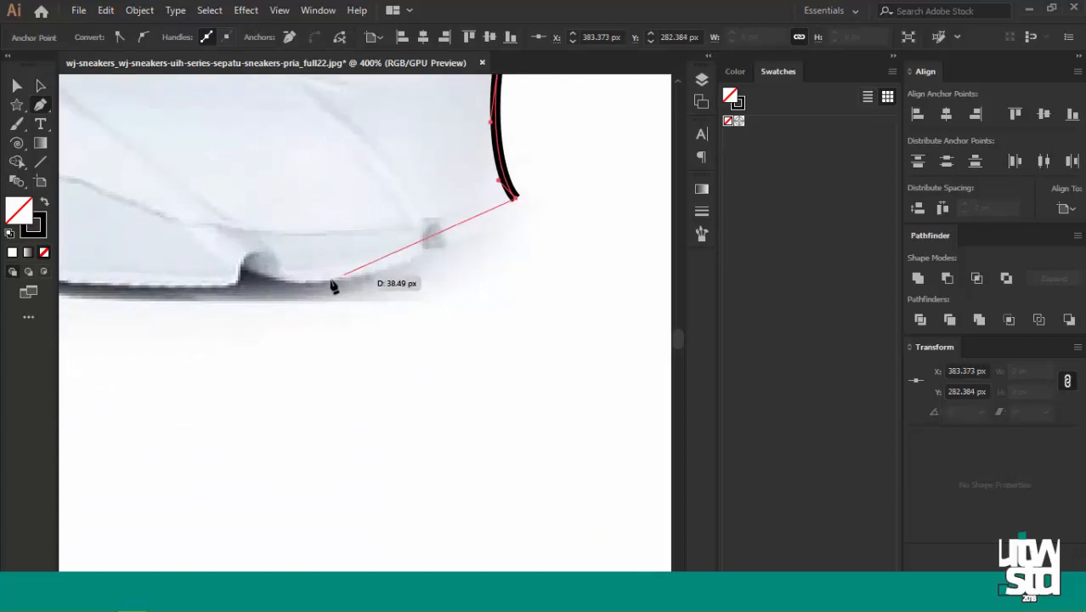
drag(217, 291, 215, 292)
drag(132, 275, 428, 303)
key(ctrl+minus)
drag(233, 300, 451, 254)
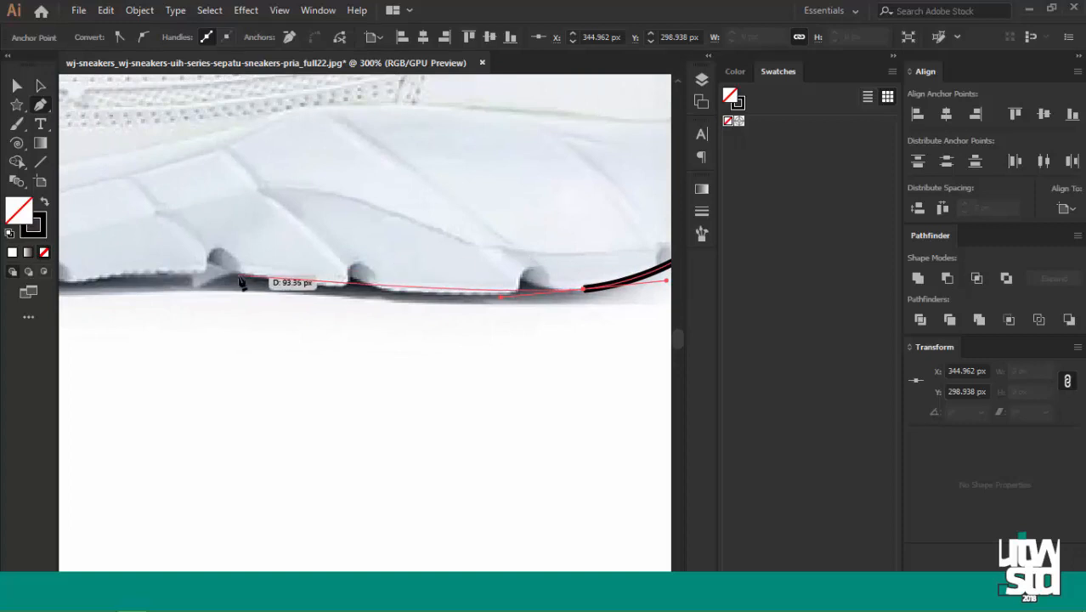
drag(210, 258, 198, 260)
drag(265, 234, 621, 225)
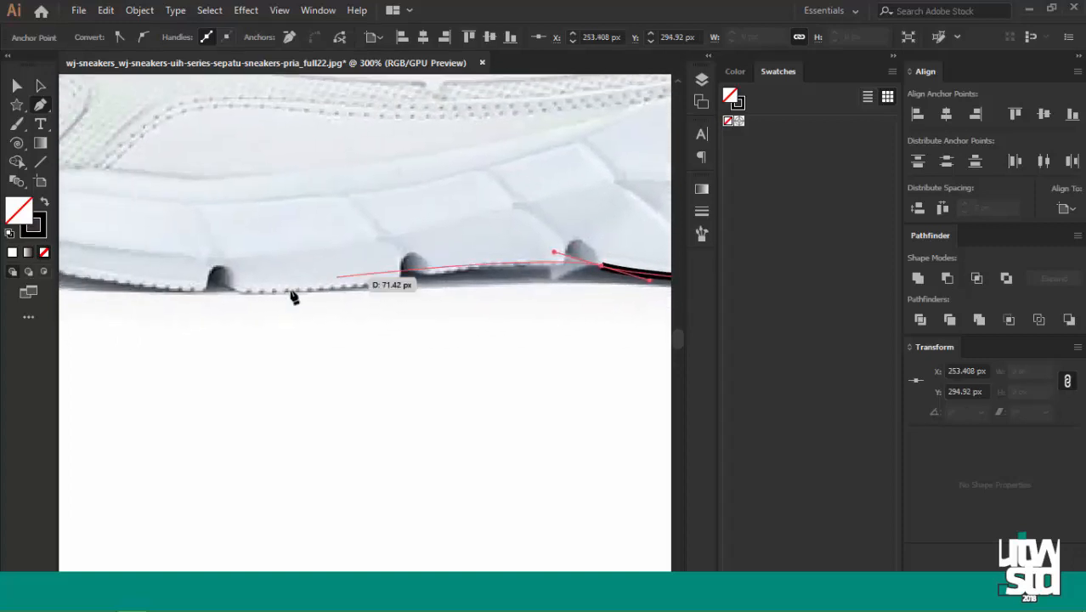
drag(184, 296, 182, 296)
mouse_move(105, 245)
mouse_down()
mouse_move(301, 264)
mouse_move(133, 230)
mouse_up()
key(ctrl+z)
key(ctrl+z)
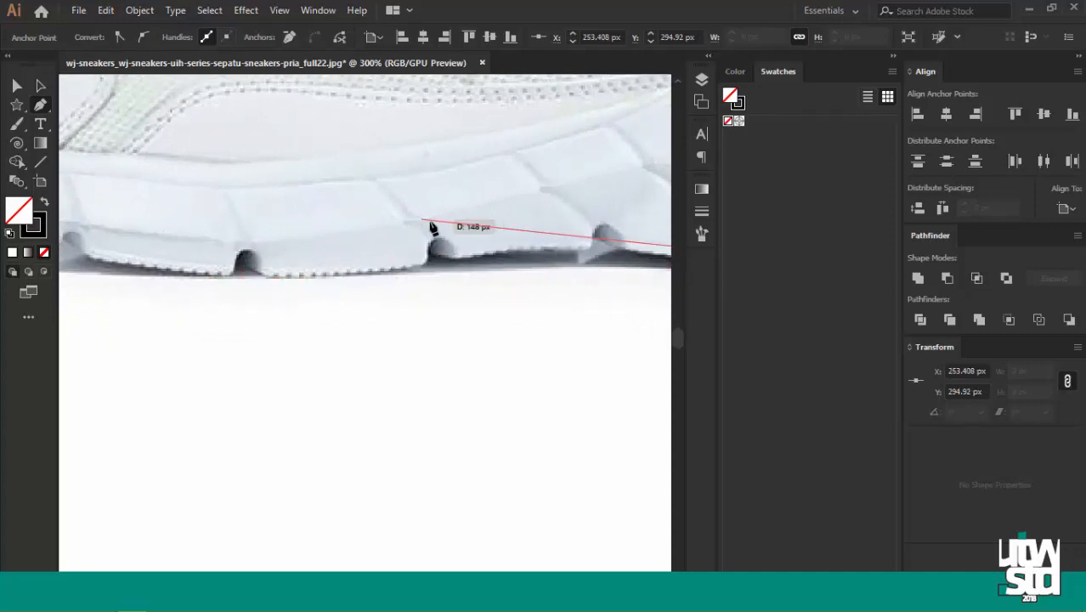
drag(574, 254, 174, 233)
key(ctrl+z)
Trace the bottom of the sole through the arch and forefoot, and close the outline at the toe.
drag(233, 232, 581, 239)
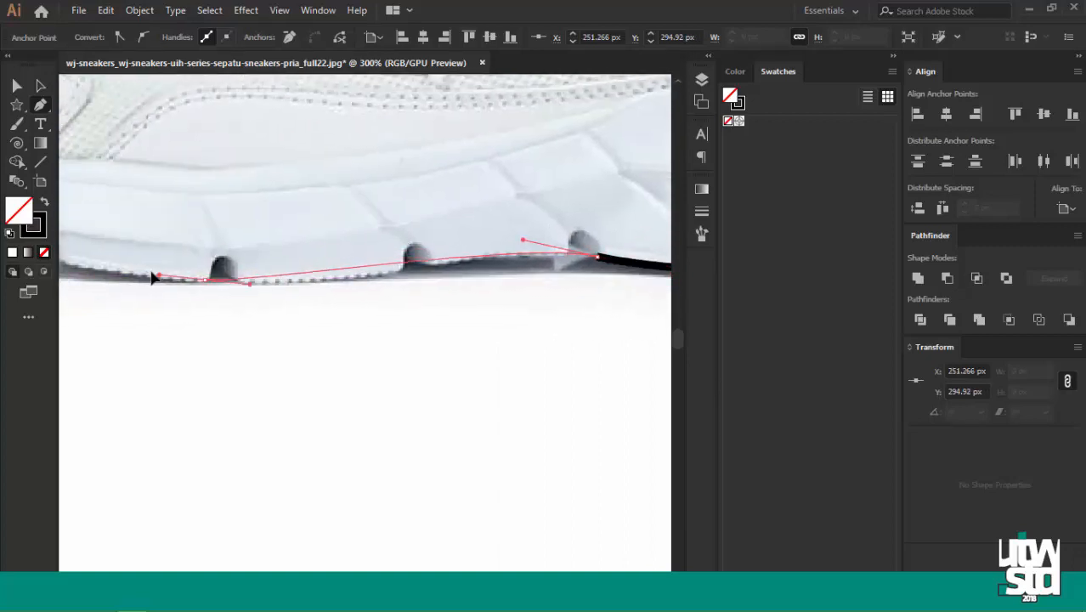
drag(122, 262, 123, 259)
drag(345, 263, 615, 340)
key(ctrl+minus)
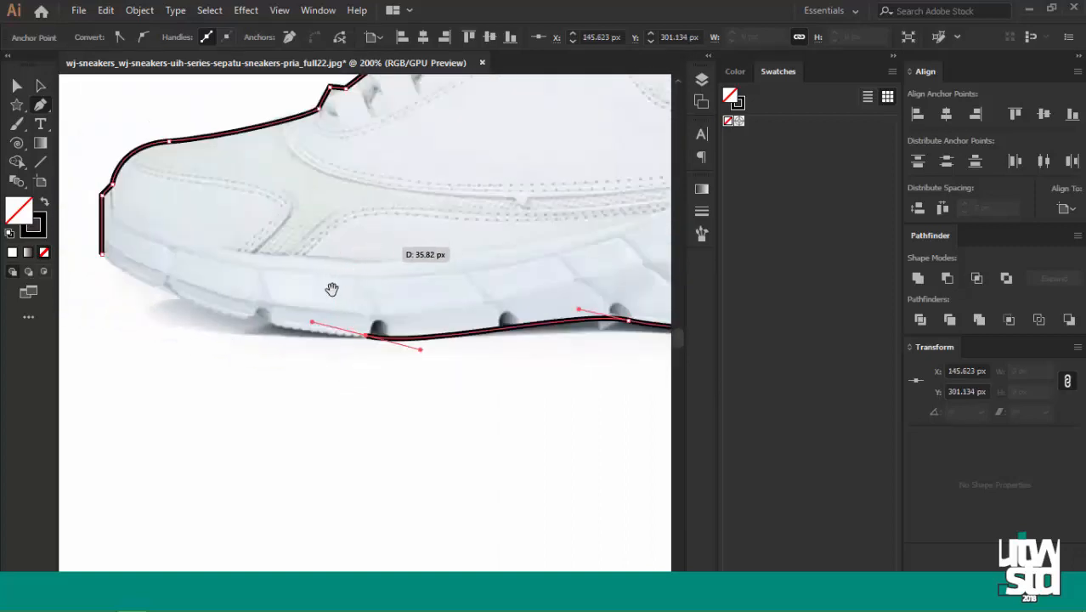
drag(332, 289, 404, 299)
drag(173, 262, 145, 227)
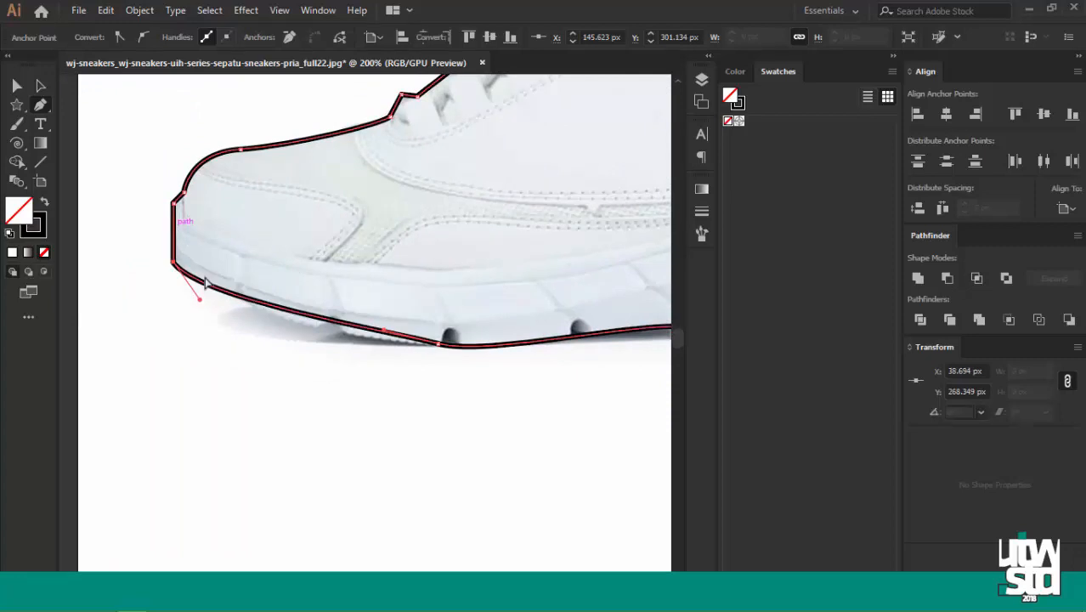
Adjust the curve handles of the front sole segment to fit the shoe's lower edge, and deselect the outline.
drag(201, 298, 233, 312)
click(437, 344)
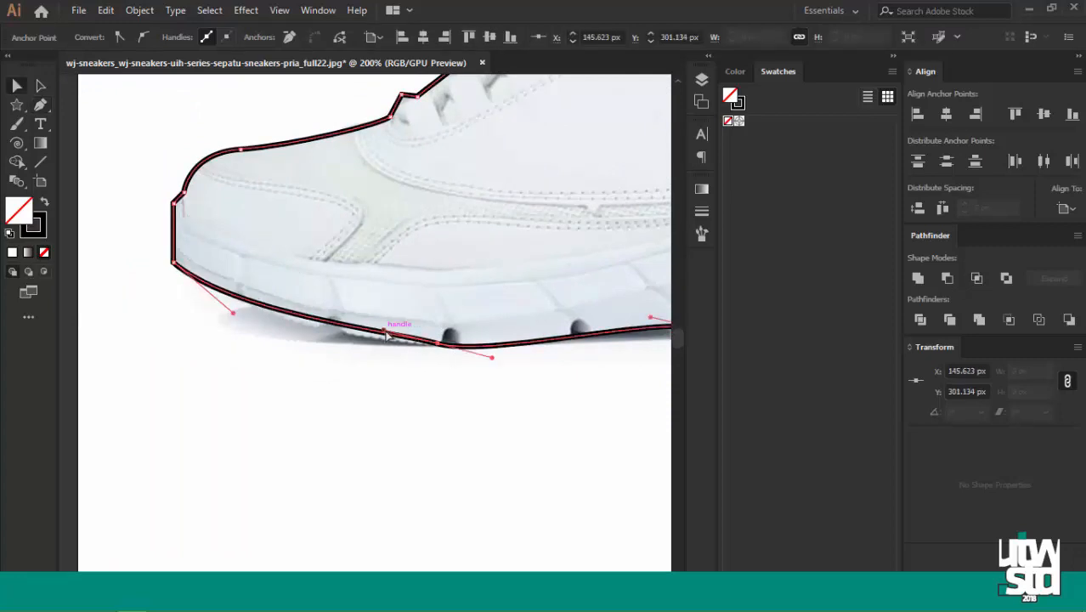
drag(383, 330, 375, 334)
click(492, 295)
Start a new path with a short vertical segment running down from the outline corner at the toe.
drag(499, 279, 314, 326)
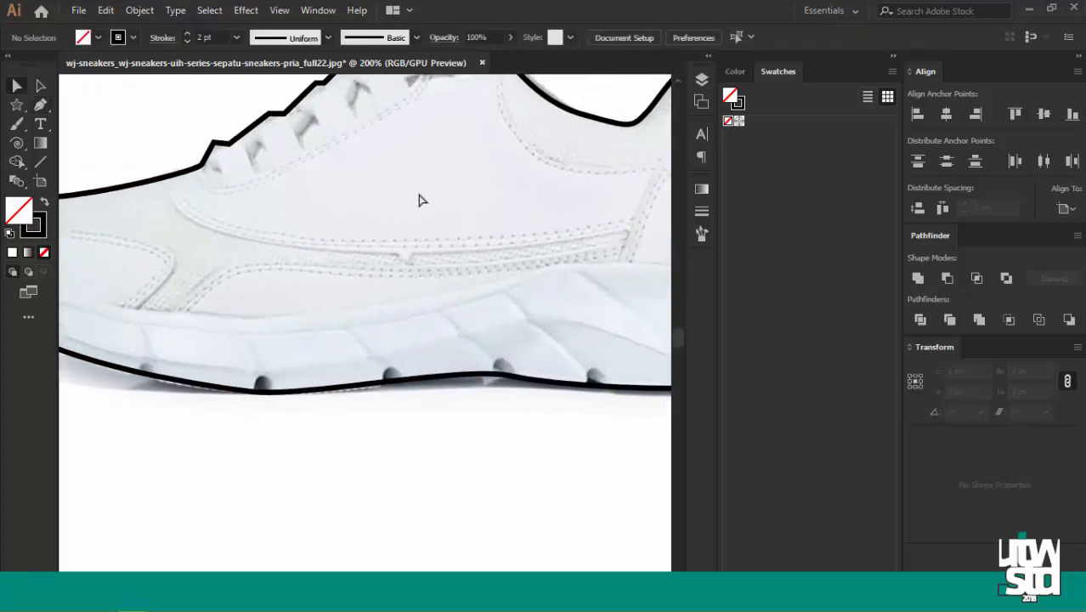
key(ctrl+minus)
drag(284, 254, 451, 219)
key(ctrl+plus)
drag(226, 235, 261, 293)
key(ctrl+plus)
drag(235, 257, 270, 262)
key(p)
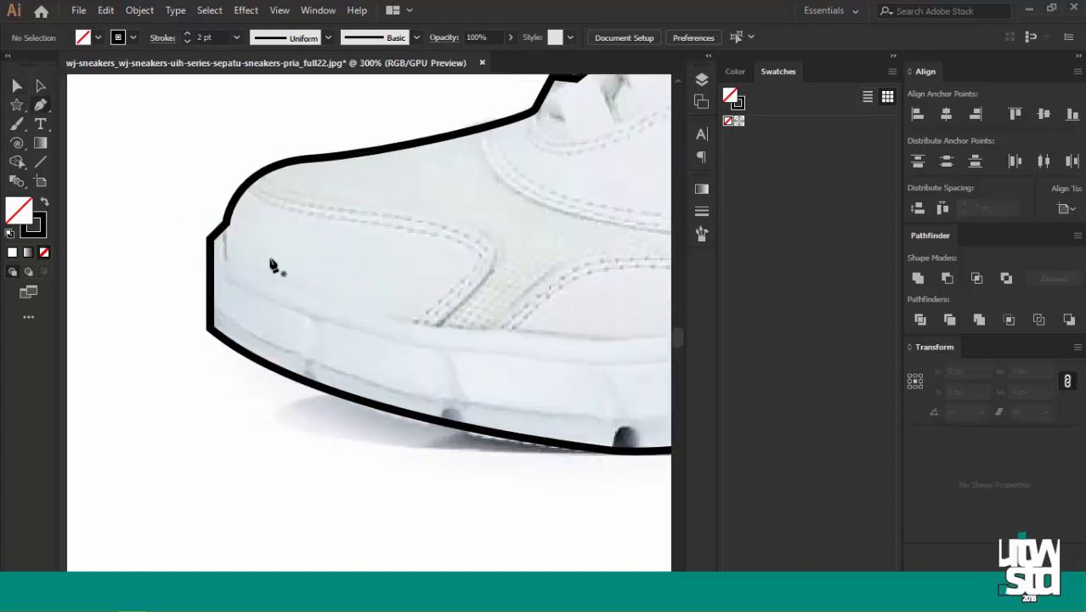
drag(225, 222, 228, 269)
Extend the toe path in smooth curves along the upper edge of the sole to the heel, and deselect it.
key(ctrl+minus)
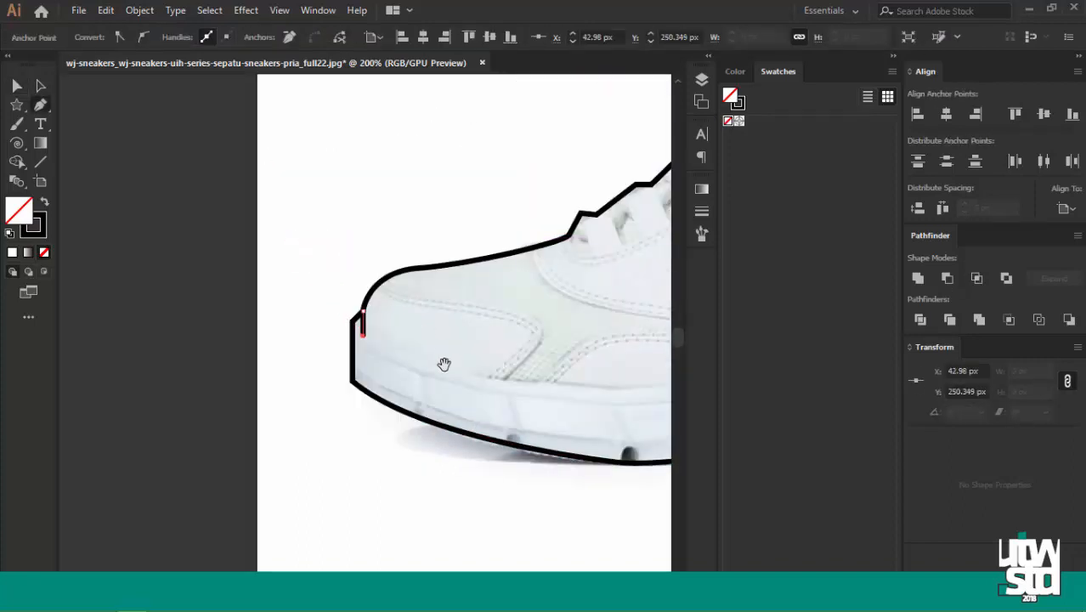
drag(552, 401, 224, 316)
key(ctrl+minus)
drag(490, 344, 199, 308)
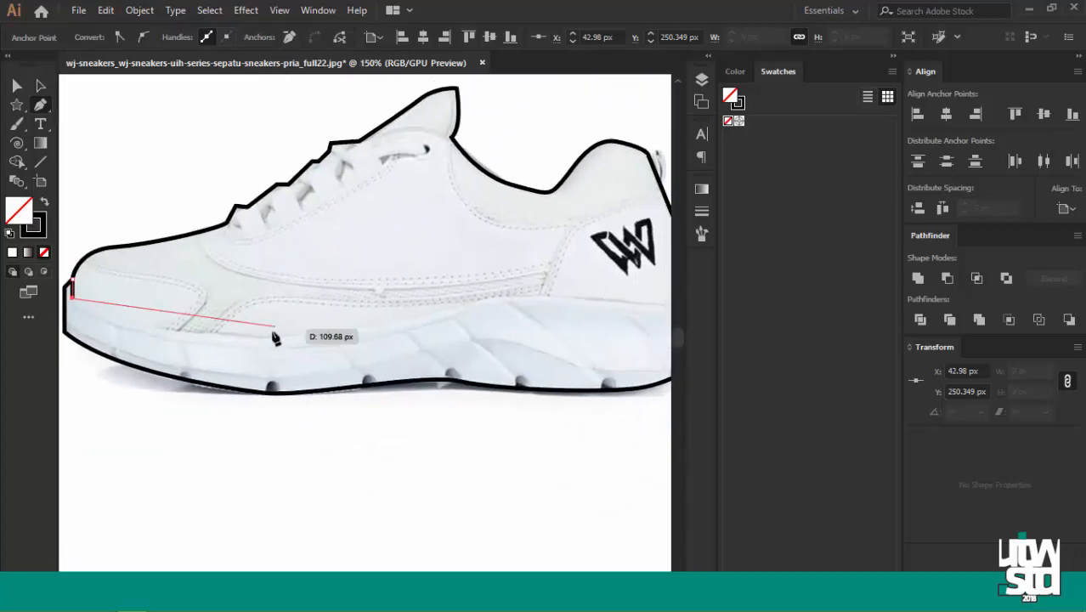
drag(389, 316, 221, 323)
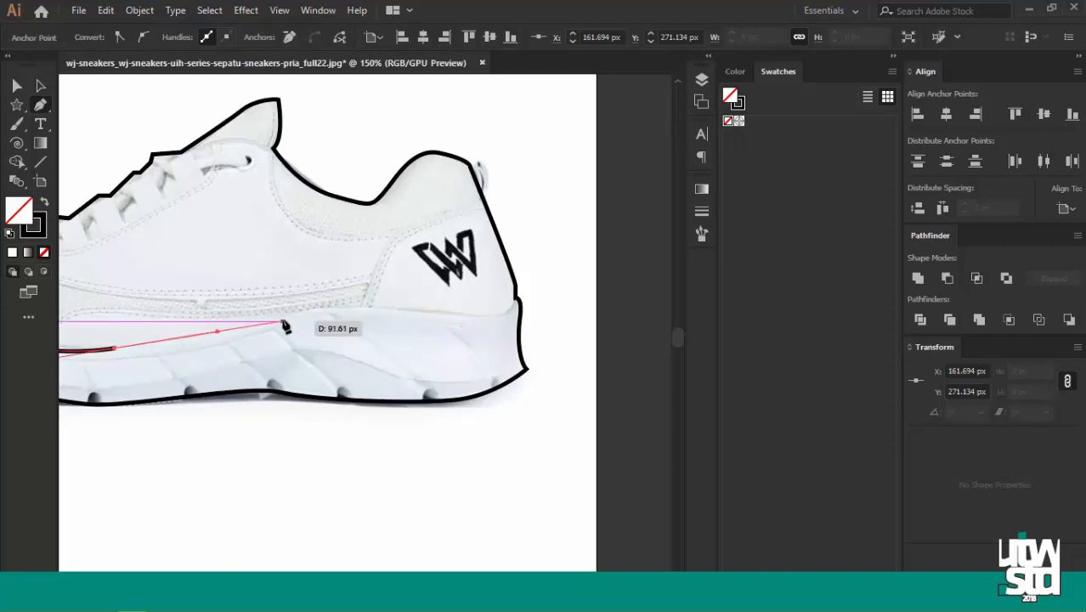
drag(288, 323, 223, 349)
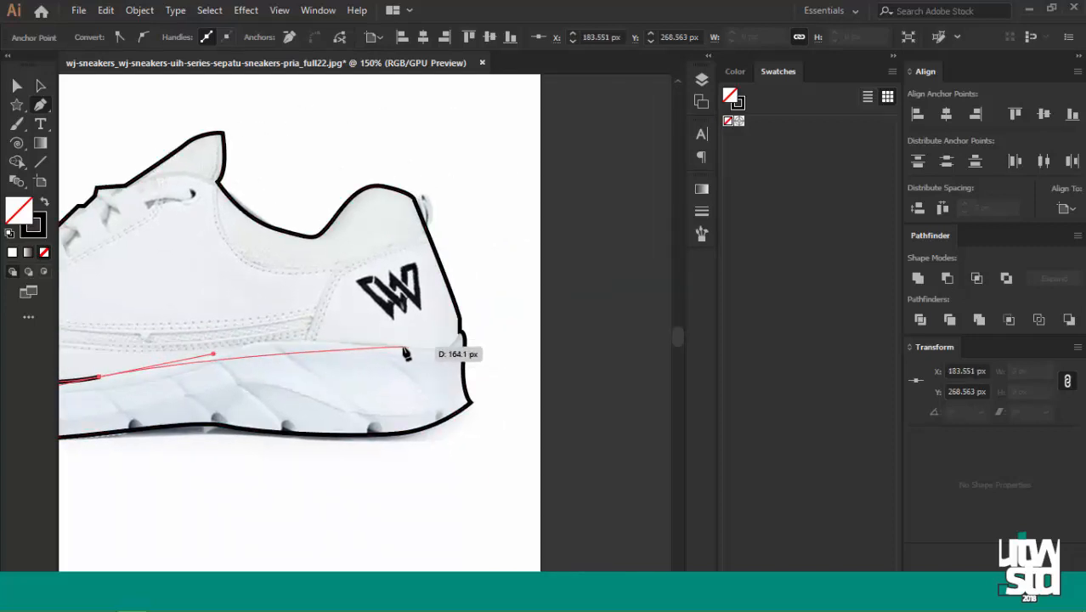
drag(404, 348, 461, 319)
key(ctrl+z)
key(a)
click(489, 255)
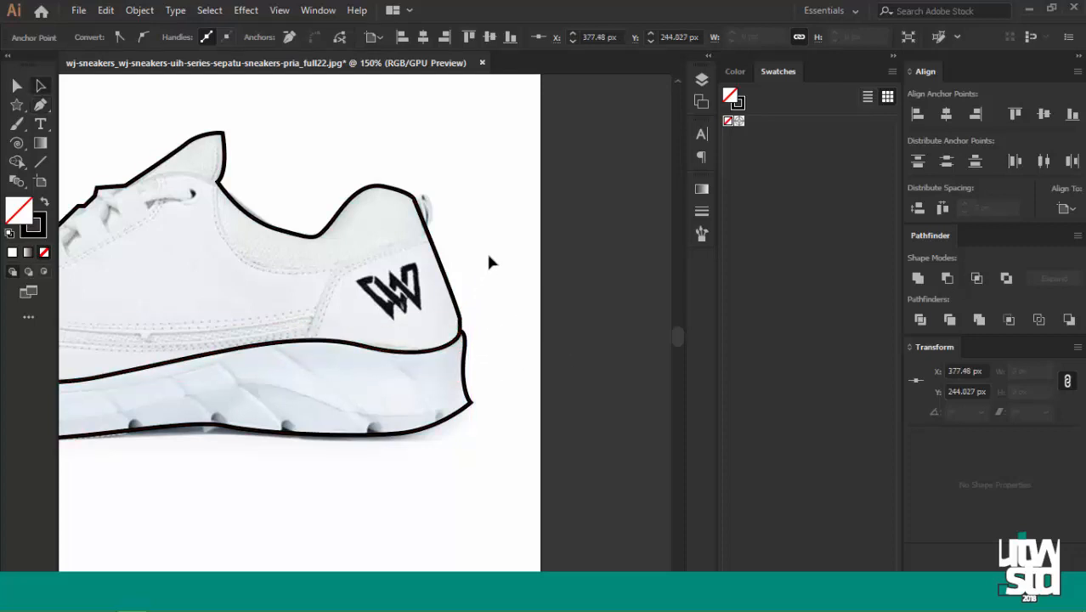
Draw the heel's pull tab as a curved path from the upper heel corner back to the heel edge.
key(ctrl+minus)
key(ctrl+plus)
key(ctrl+plus)
key(ctrl+plus)
drag(506, 90, 381, 272)
key(ctrl+plus)
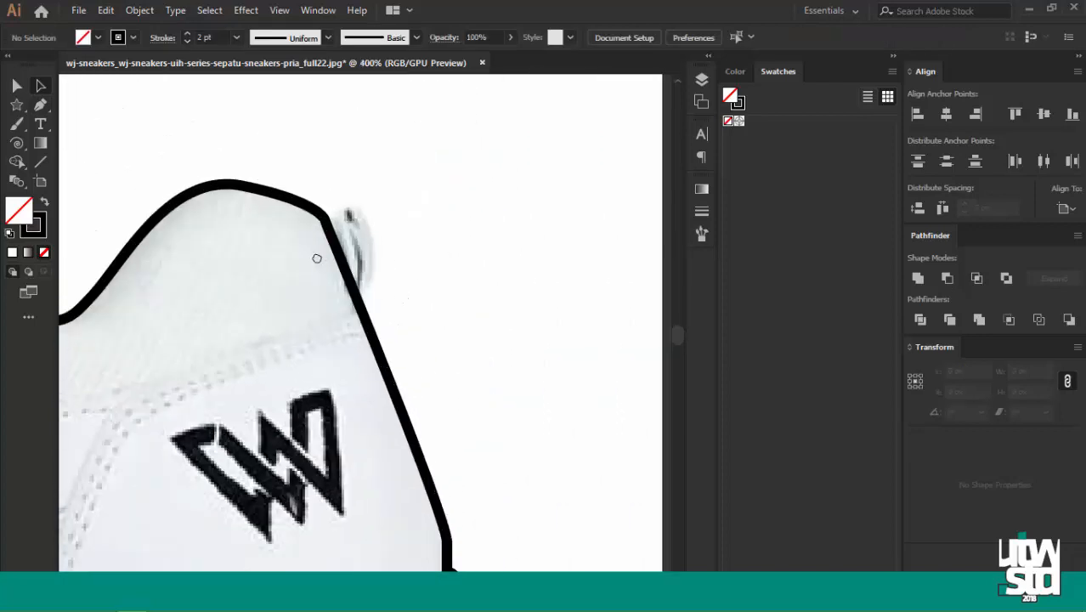
drag(315, 257, 310, 321)
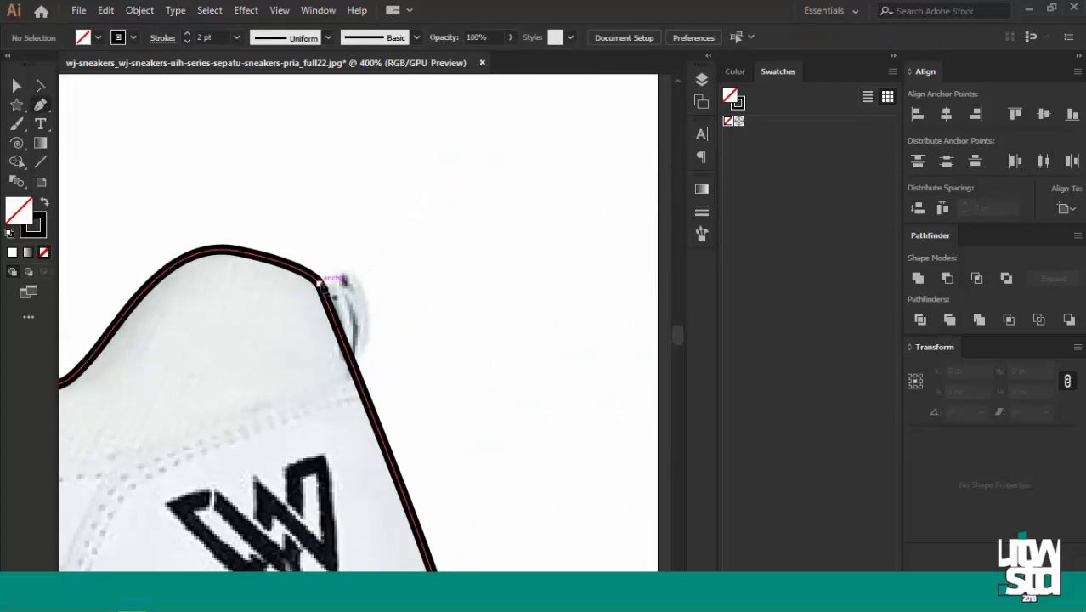
drag(320, 282, 344, 267)
drag(353, 367, 329, 450)
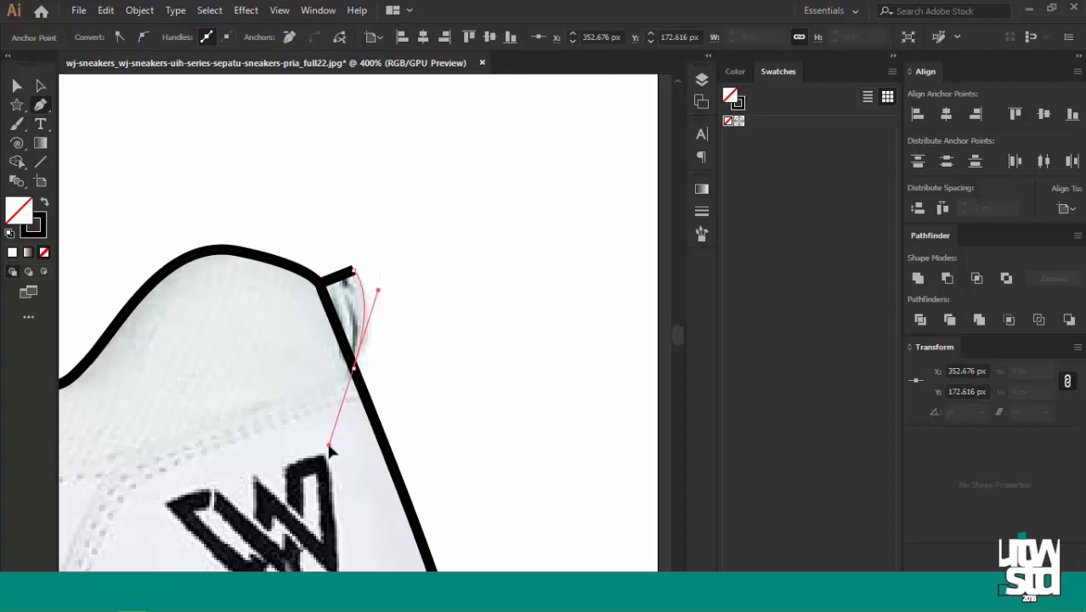
key(a)
click(437, 243)
Draw the tongue's base line with the Pen tool, curving forward from the collar corner to the top laces, and deselect it.
key(ctrl+minus)
key(ctrl+minus)
key(ctrl+minus)
drag(310, 281, 593, 287)
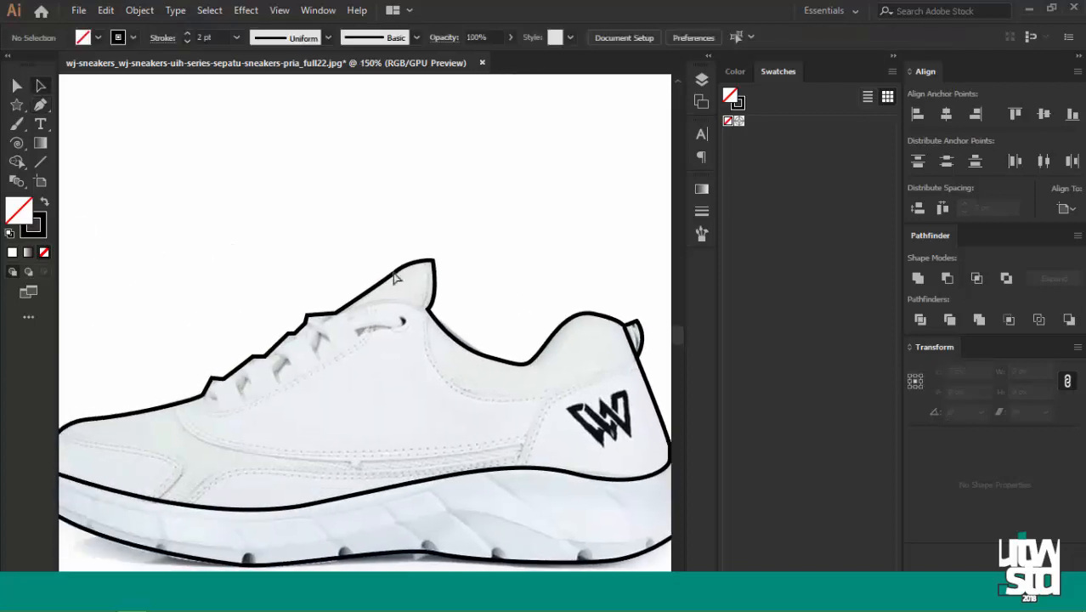
key(ctrl+plus)
key(ctrl+plus)
key(ctrl+plus)
mouse_move(358, 269)
mouse_down()
mouse_move(365, 290)
mouse_move(348, 270)
mouse_up()
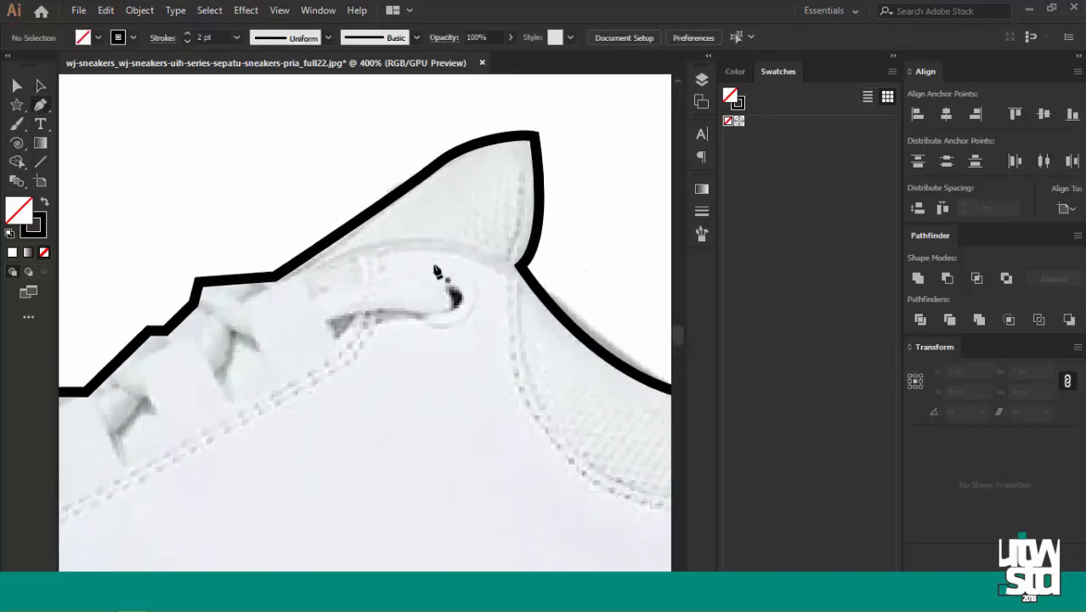
click(518, 266)
click(323, 266)
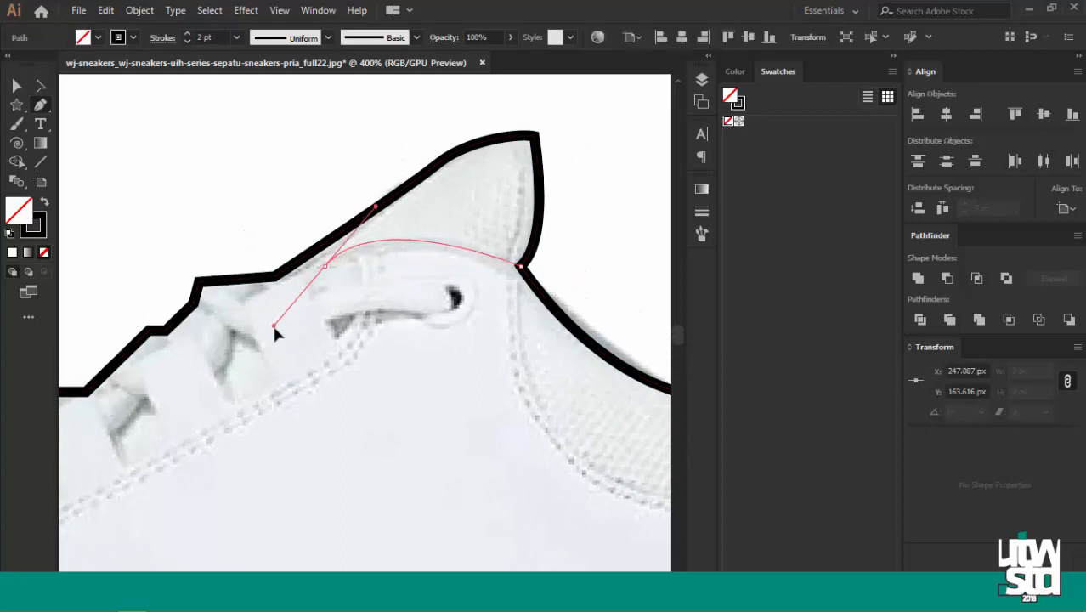
drag(243, 313, 241, 311)
click(241, 311)
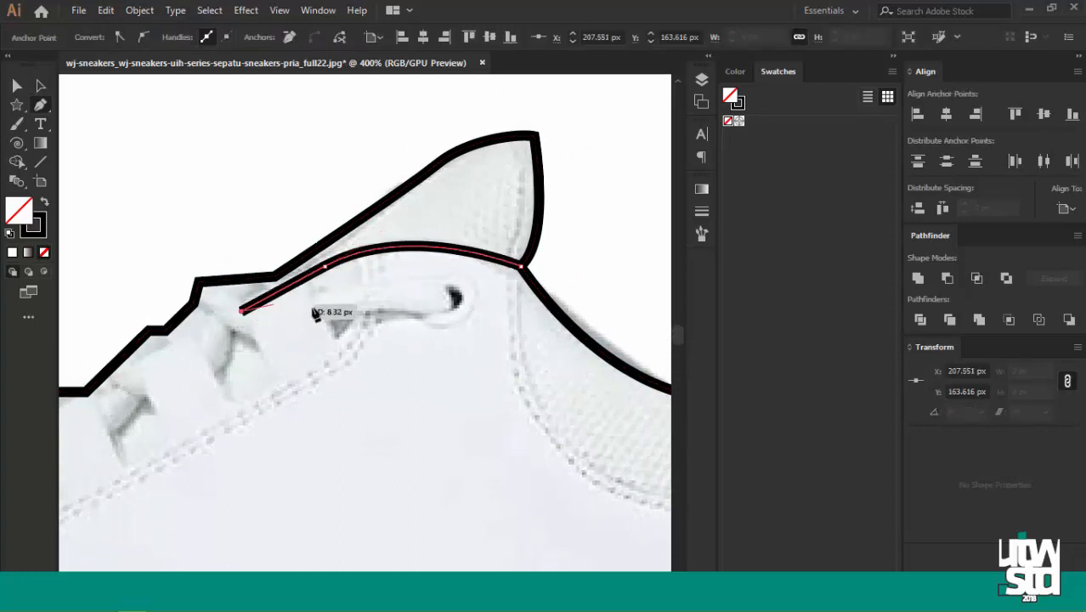
key(v)
click(419, 235)
Round the toe-end corners of the sole line and the outer outline, giving the outline's corners a radius of about 5.7 px.
key(ctrl+minus)
key(ctrl+minus)
drag(335, 371, 480, 233)
drag(185, 349, 344, 311)
key(ctrl+plus)
key(ctrl+plus)
drag(348, 283, 360, 274)
drag(279, 237, 293, 271)
drag(321, 414, 323, 413)
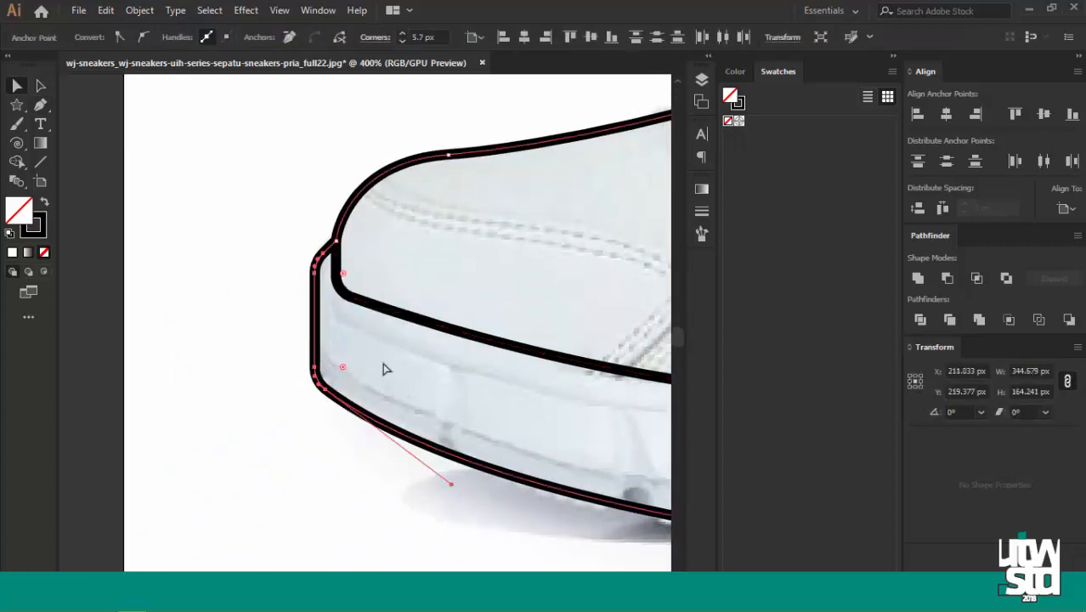
click(385, 369)
key(ctrl+minus)
key(ctrl+minus)
key(ctrl+plus)
drag(451, 262, 368, 285)
key(ctrl+plus)
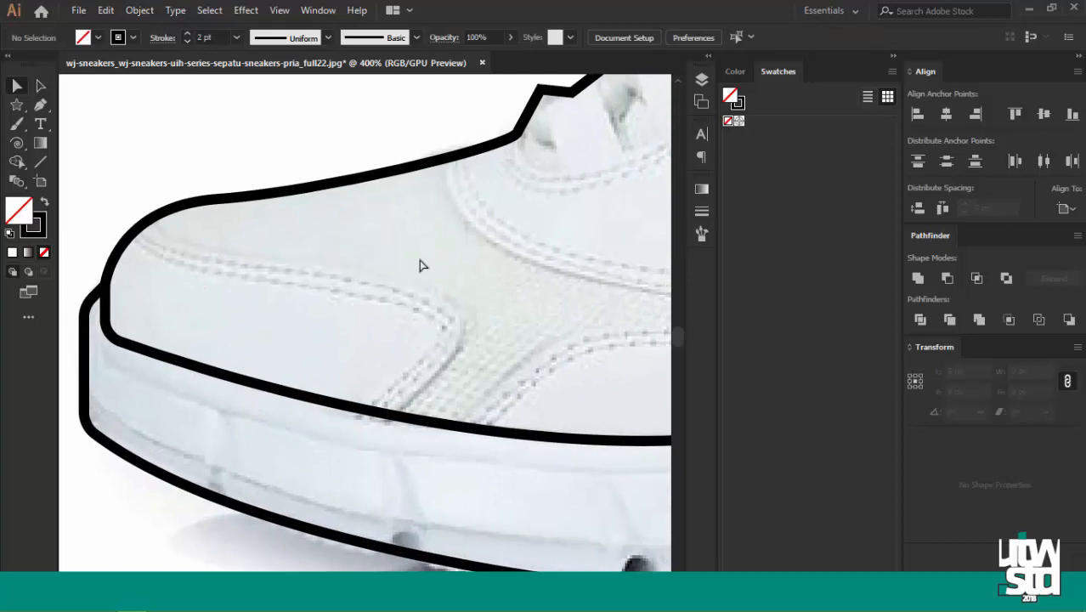
key(p)
click(160, 213)
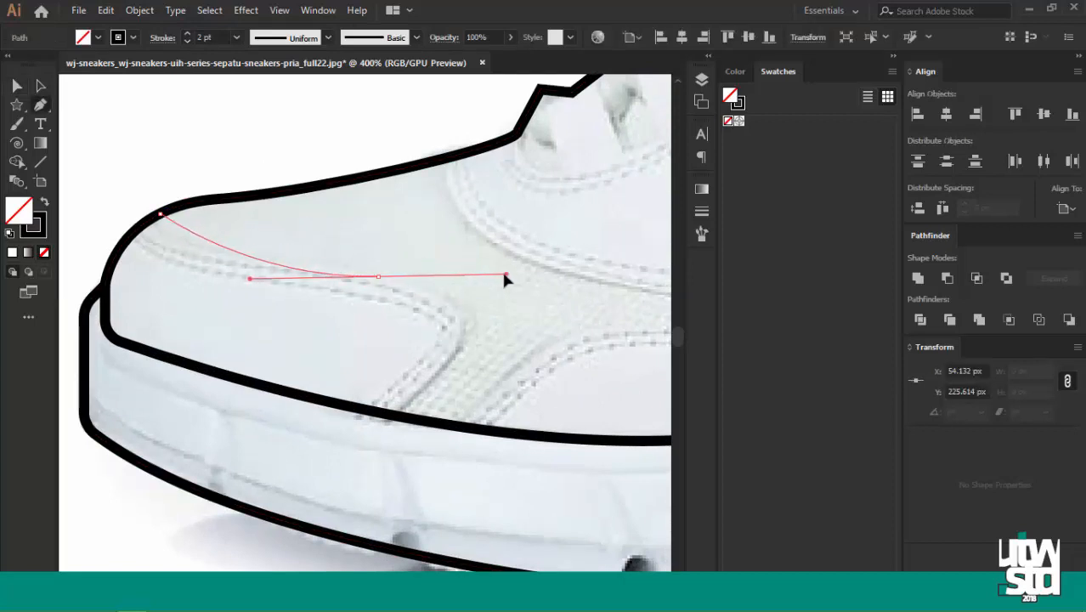
drag(436, 265, 435, 266)
key(ctrl+z)
key(ctrl+z)
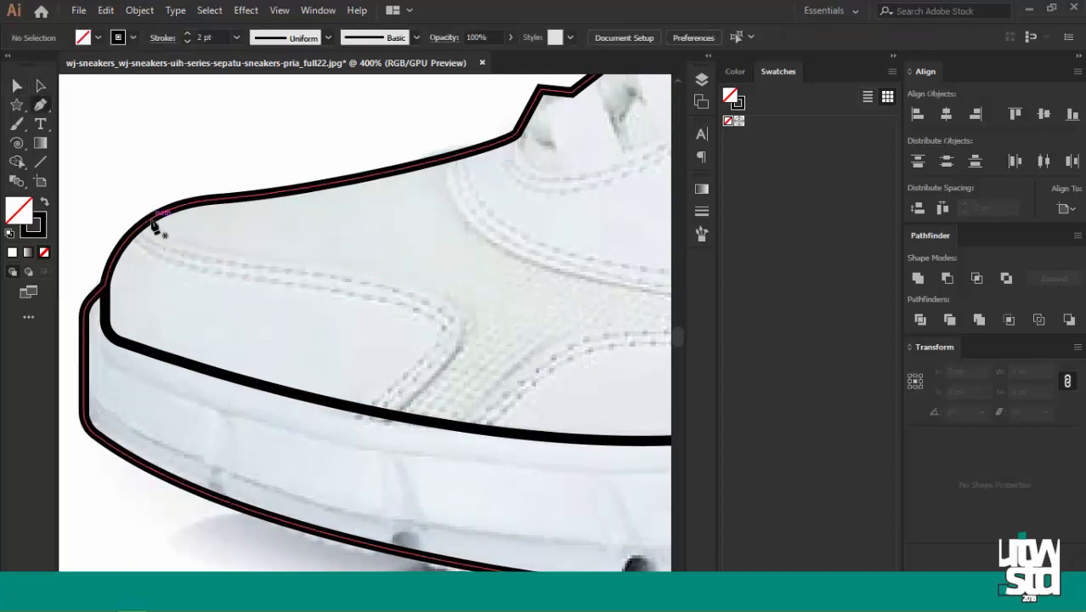
Draw the toe cap seam as a curved path from the upper toe outline around to the sole line, and deselect it.
click(151, 218)
drag(453, 325, 383, 269)
drag(378, 308, 321, 367)
key(ctrl+z)
drag(363, 317, 362, 316)
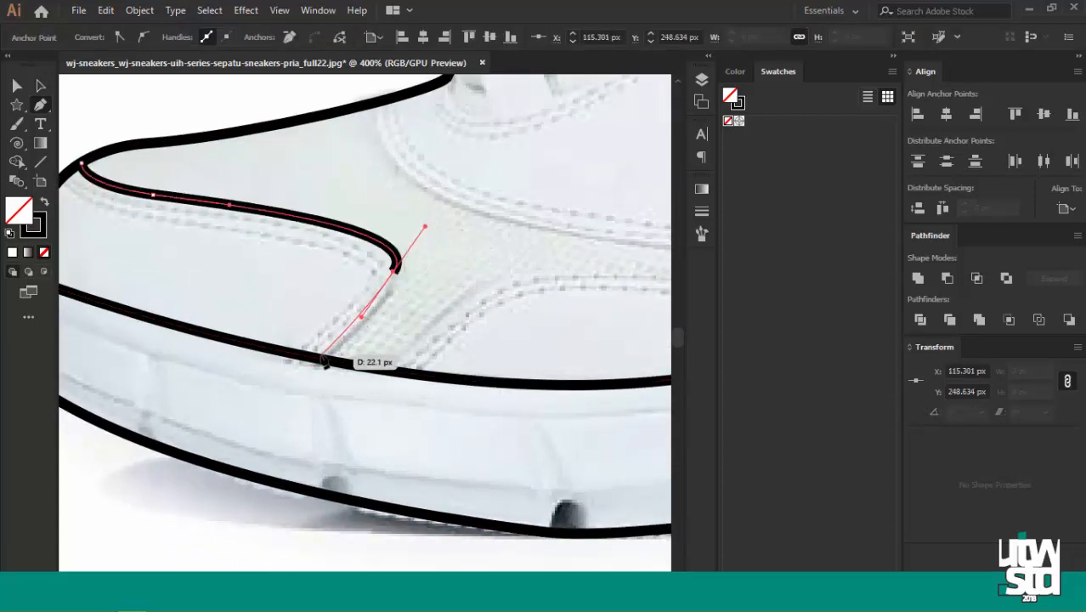
click(320, 359)
ctrl+click(448, 285)
Draw the lower side panel seam, curving up from the sole line behind the toe cap and running back toward the heel panel.
key(ctrl+minus)
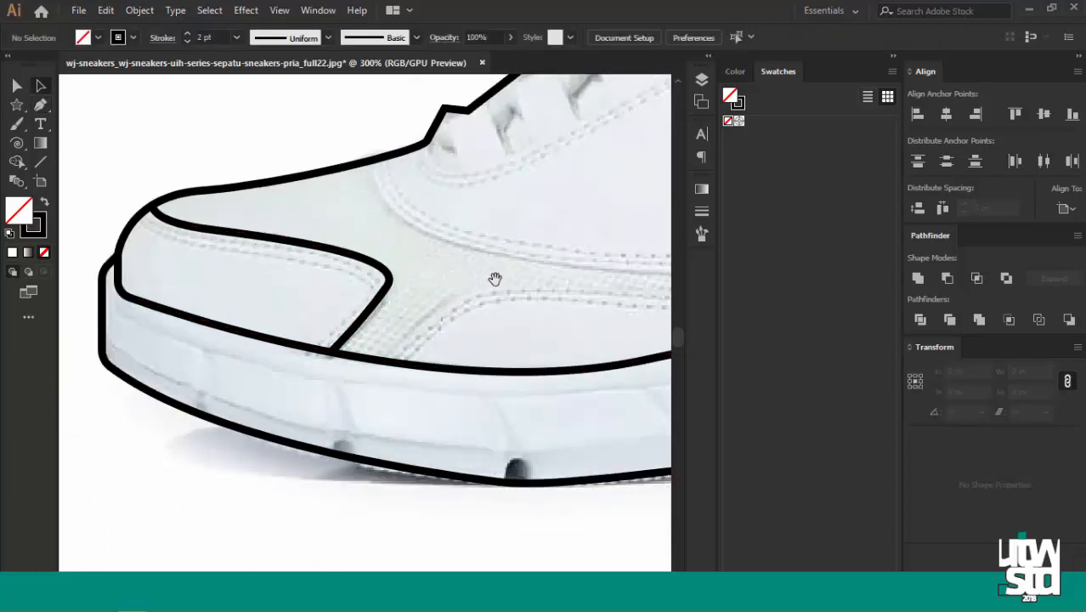
drag(494, 279, 243, 256)
key(ctrl+minus)
key(ctrl+minus)
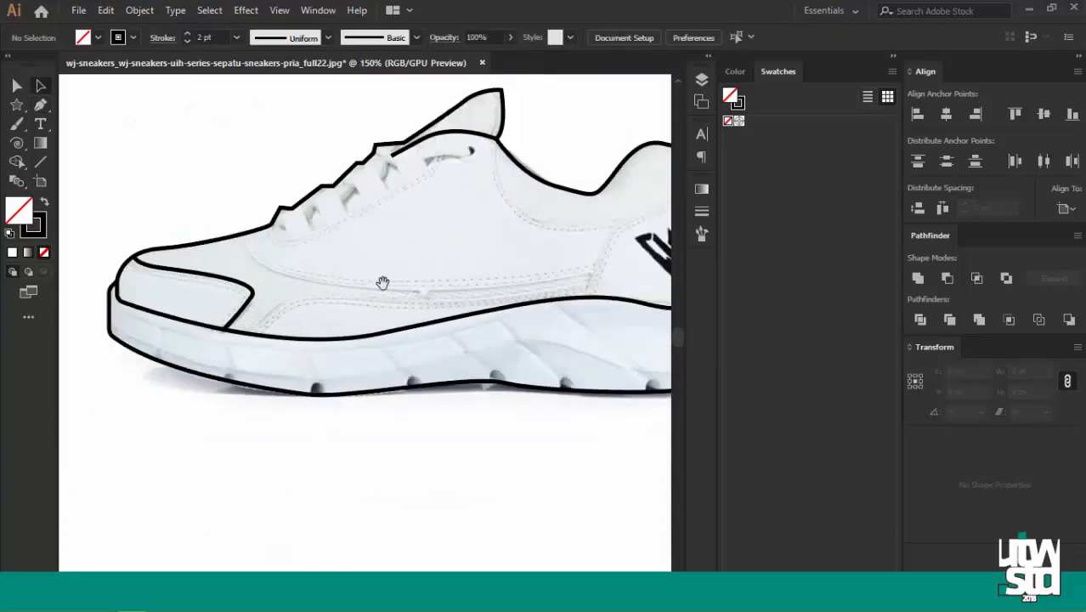
drag(382, 282, 318, 278)
click(182, 322)
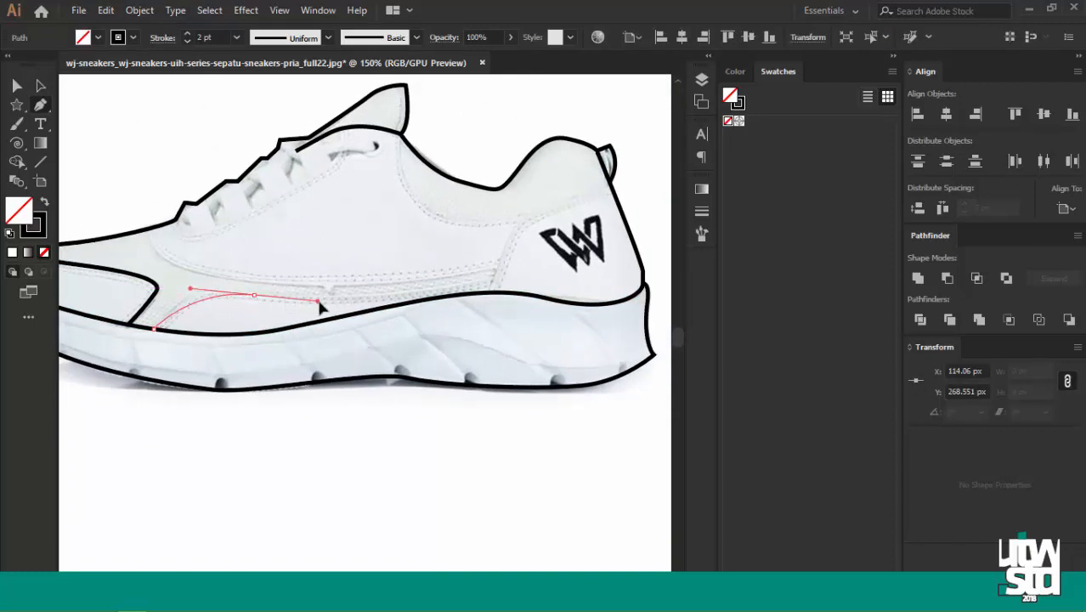
drag(263, 303, 301, 303)
drag(411, 276, 346, 296)
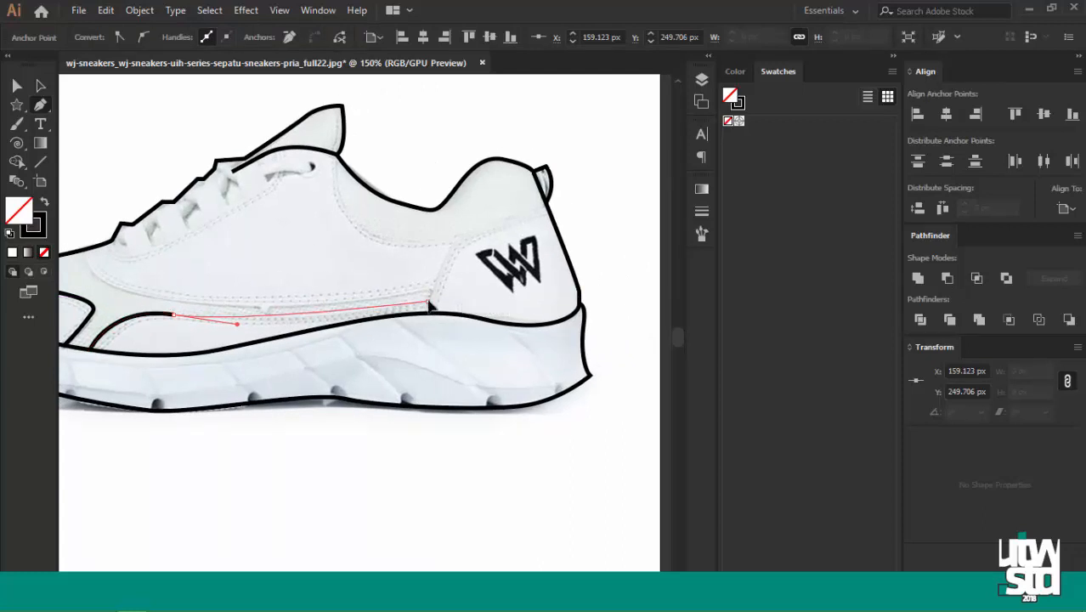
key(v)
click(461, 265)
Draw the collar's lower seam in smooth curves from the tongue's base corner to the pull tab's lower end on the heel edge.
scroll(458, 268, up, 1)
scroll(431, 295, down, 1)
scroll(476, 268, up, 1)
drag(481, 264, 386, 285)
drag(202, 219, 205, 243)
scroll(233, 218, up, 1)
key(p)
click(215, 139)
key(ctrl+z)
click(215, 139)
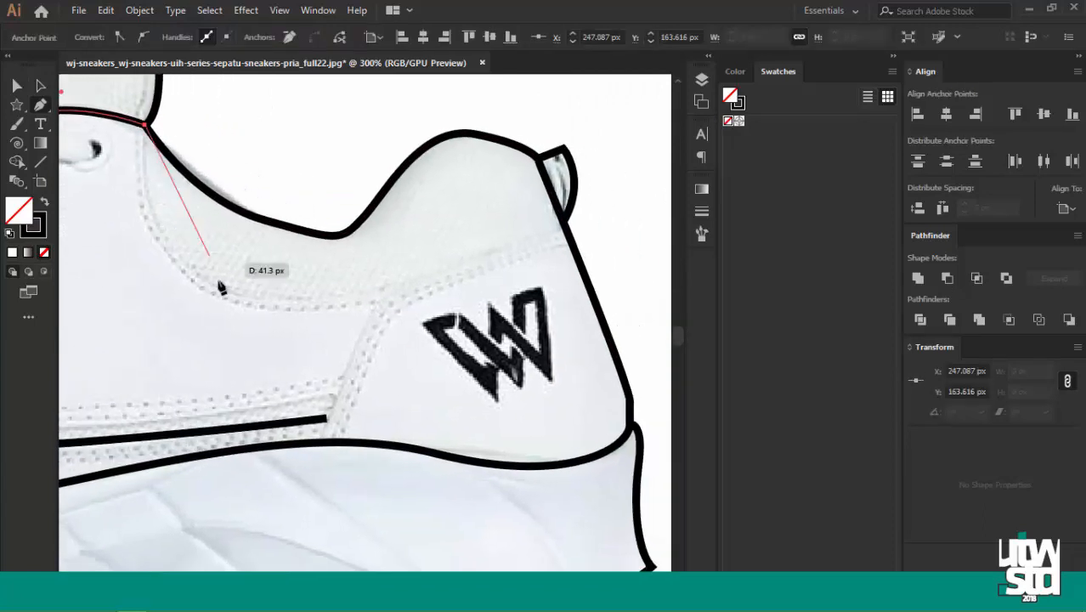
drag(239, 296, 261, 305)
drag(339, 307, 341, 310)
drag(520, 254, 461, 281)
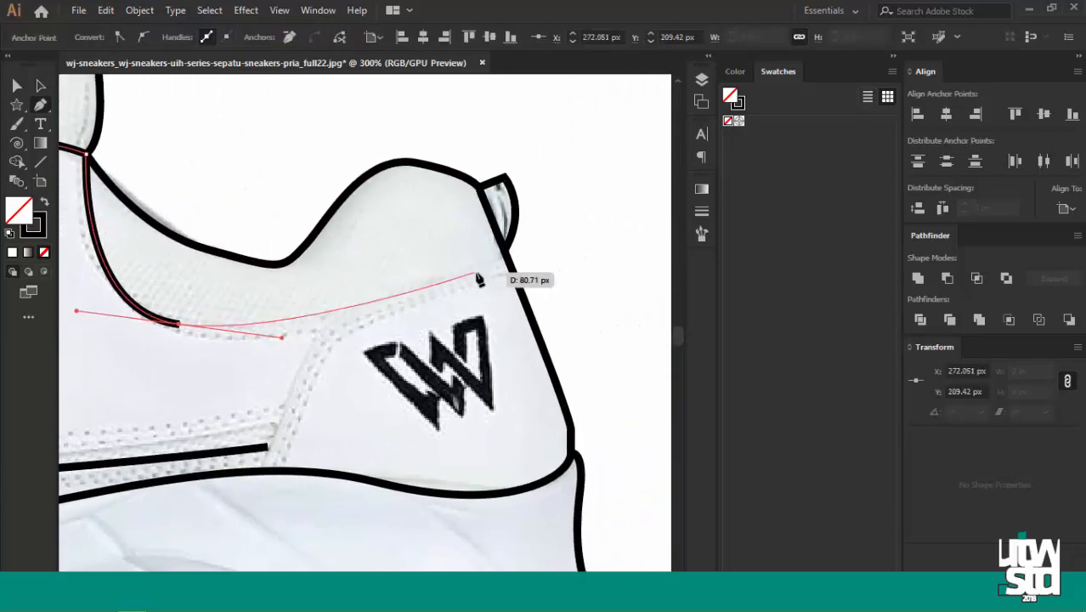
click(506, 248)
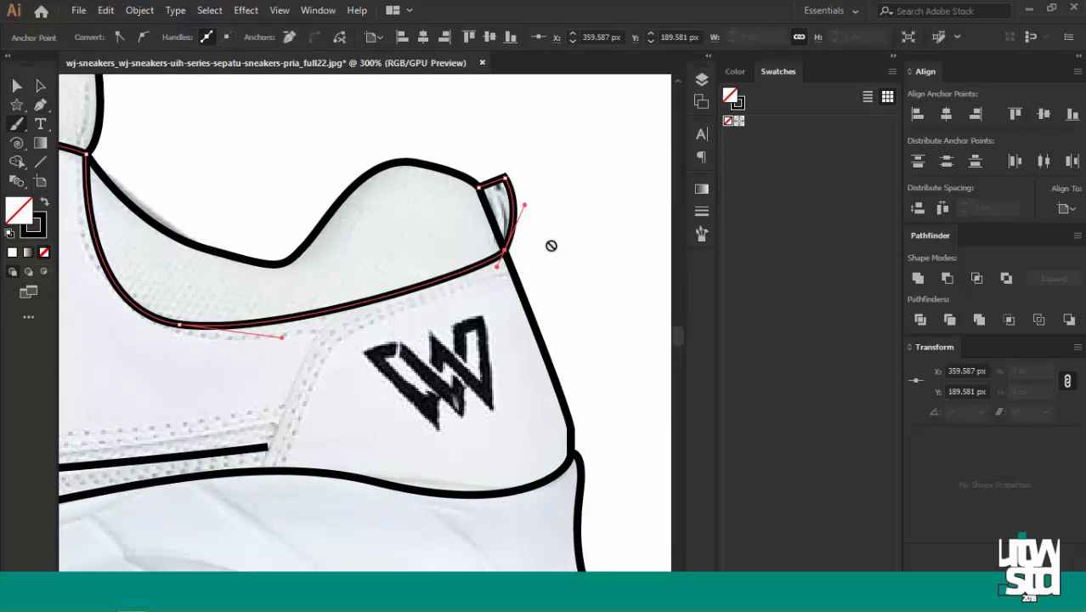
key(a)
click(547, 247)
Draw the front seam of the heel panel as a curve from the collar seam down to the sole line, and deselect it.
drag(352, 345, 408, 254)
key(p)
drag(359, 223, 403, 210)
click(296, 395)
key(v)
click(299, 284)
Extend the rear end of the lower side panel seam to meet the heel panel's front seam, and deselect it.
scroll(300, 384, up, 1)
scroll(279, 376, down, 1)
scroll(279, 376, up, 1)
drag(257, 300, 313, 281)
drag(361, 345, 366, 345)
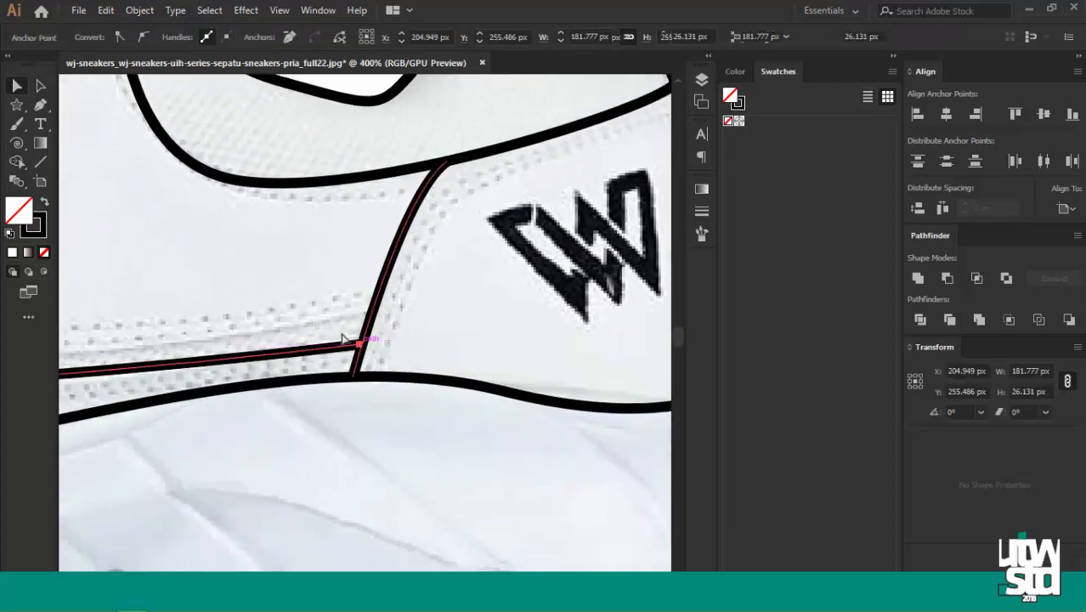
click(440, 276)
Draw the long upper side seam from the outline in front of the laces, curving down and back to the heel panel's front seam.
key(ctrl+minus)
key(ctrl+minus)
key(ctrl+minus)
scroll(292, 262, left, 3)
scroll(303, 272, down, 1)
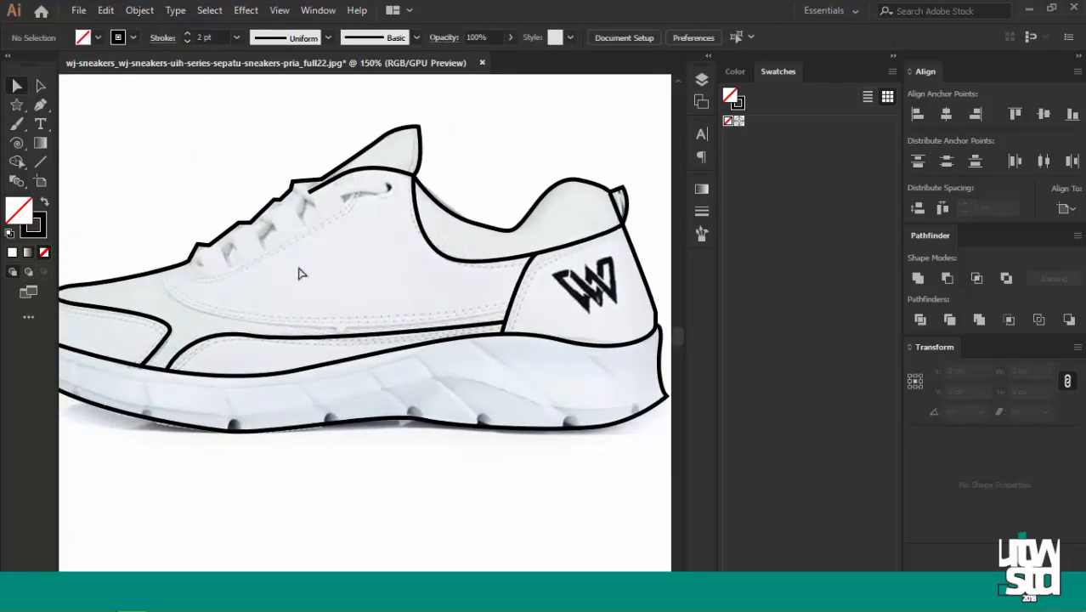
key(p)
click(166, 269)
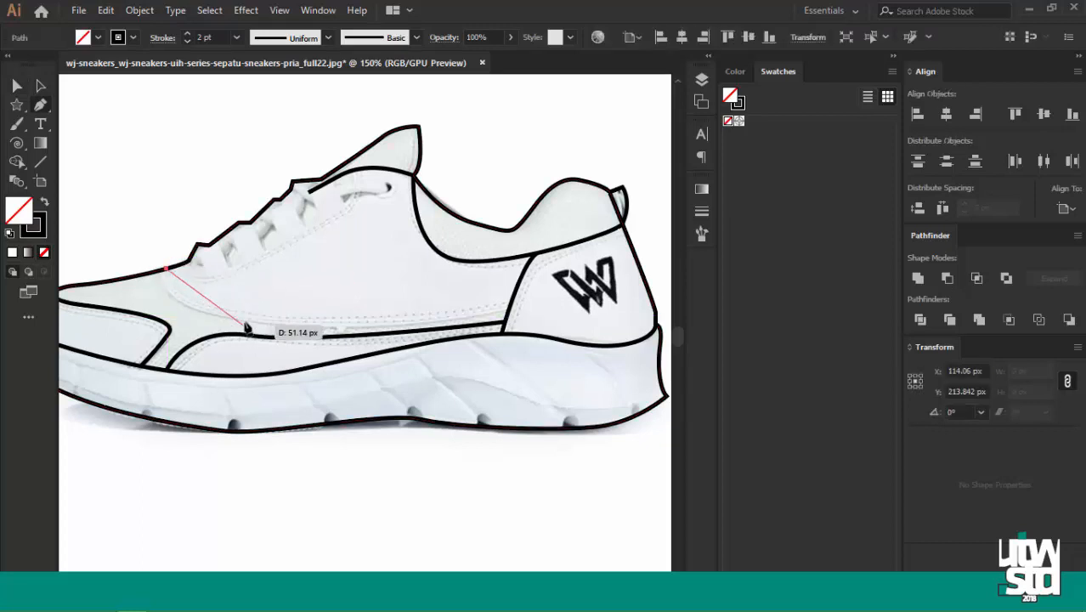
drag(252, 317, 312, 320)
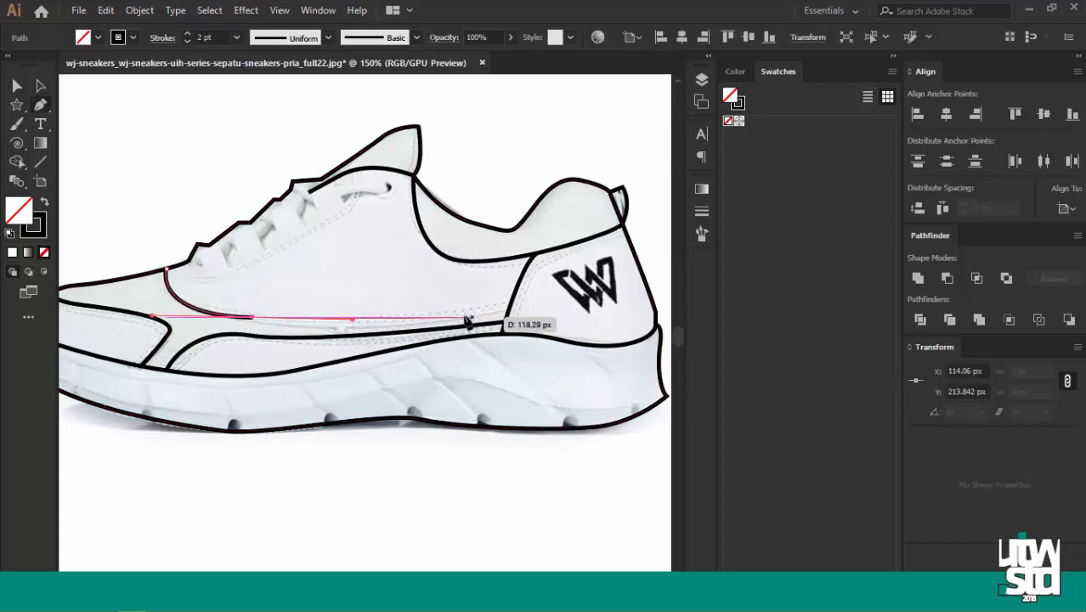
drag(466, 321, 294, 320)
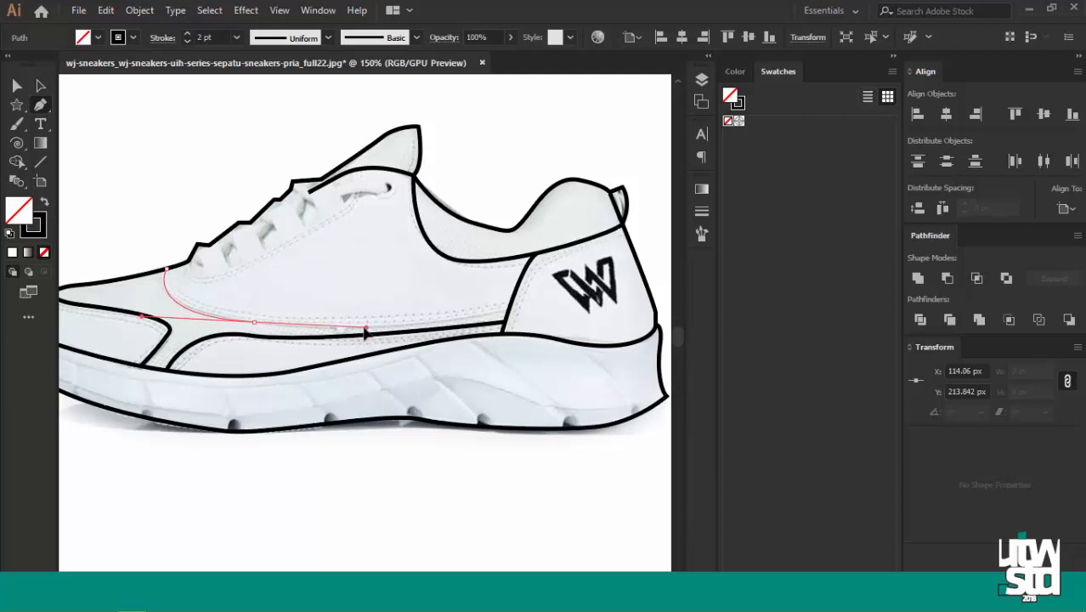
drag(362, 330, 363, 330)
key(ctrl+equal)
drag(508, 324, 245, 330)
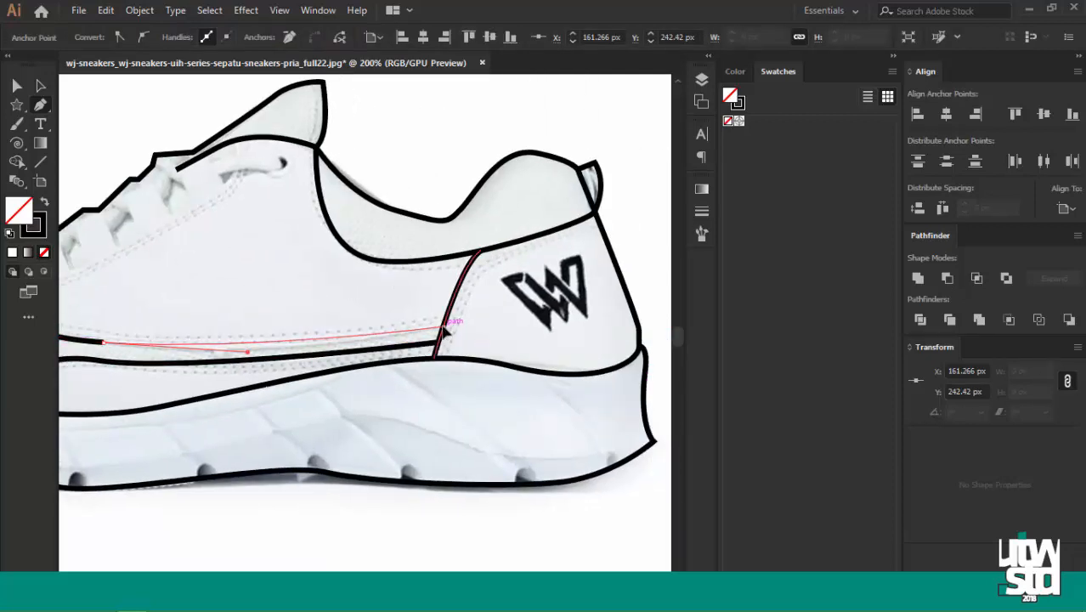
click(443, 326)
ctrl+click(485, 323)
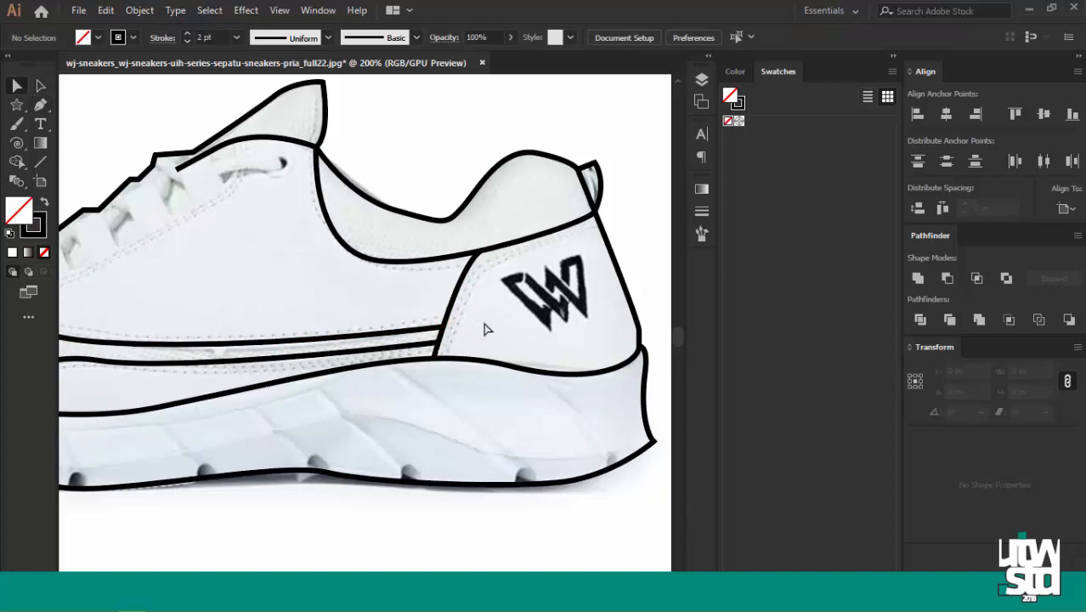
Draw the lace panel's lower edge as a curve from the front lace corner under the laces up to the tongue's base line.
key(ctrl+0)
scroll(181, 306, up, 4)
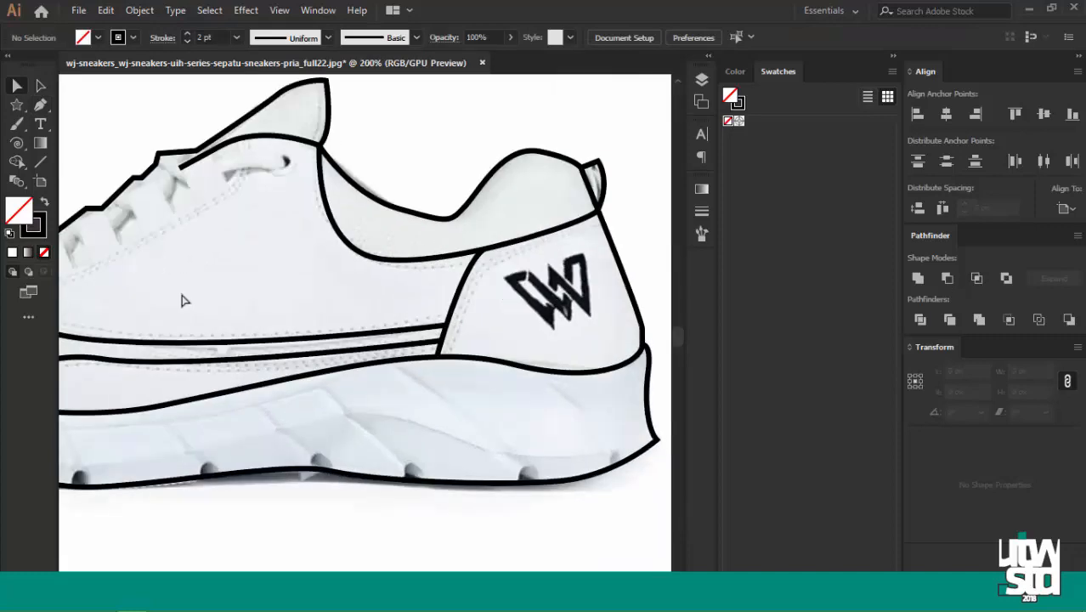
drag(185, 336, 254, 379)
key(p)
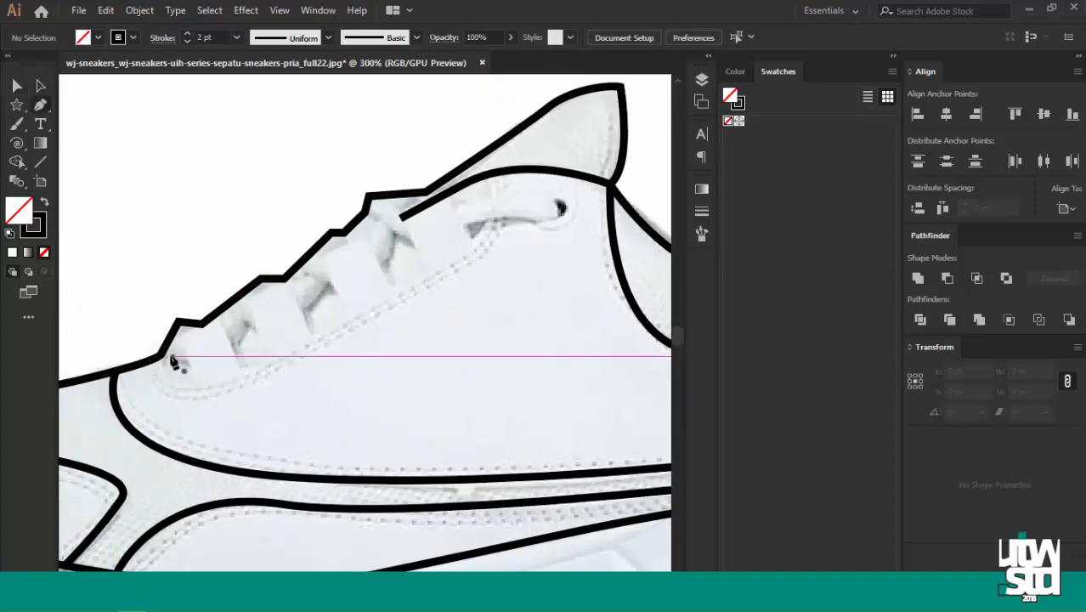
click(160, 355)
drag(344, 320, 361, 313)
drag(432, 271, 404, 265)
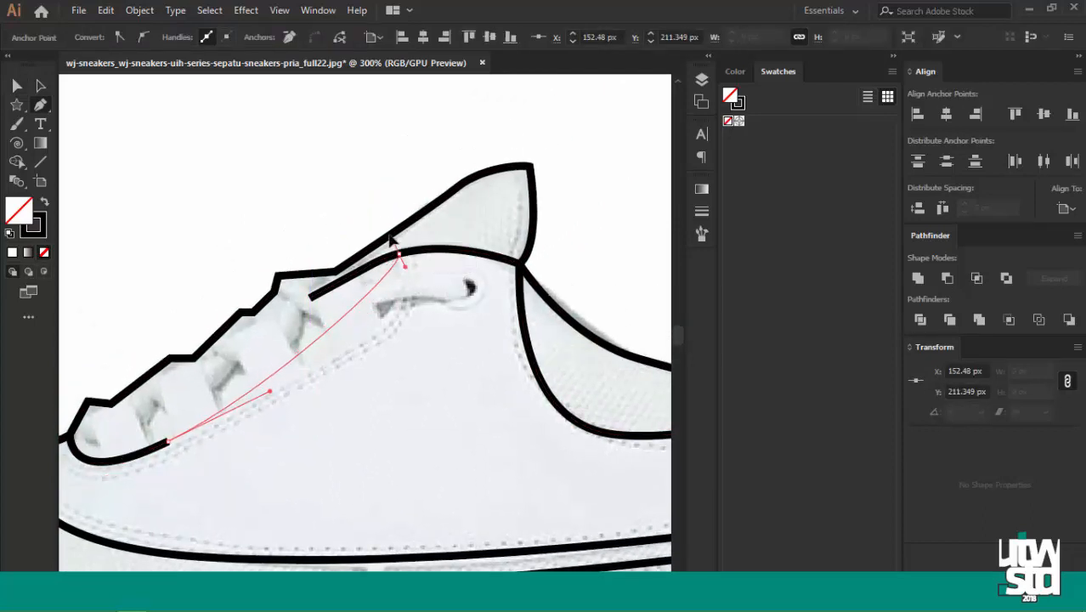
drag(369, 182, 368, 179)
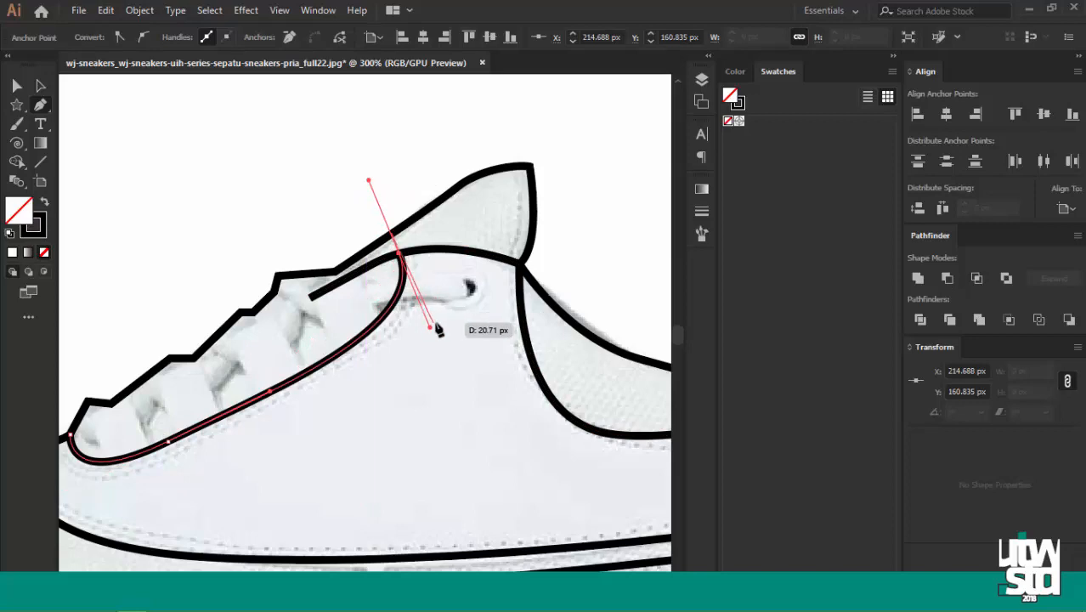
key(a)
click(429, 255)
Offset the toe cap seam path by 4 px with miter joins, using the preview.
key(ctrl+minus)
key(ctrl+minus)
key(ctrl+plus)
key(ctrl+plus)
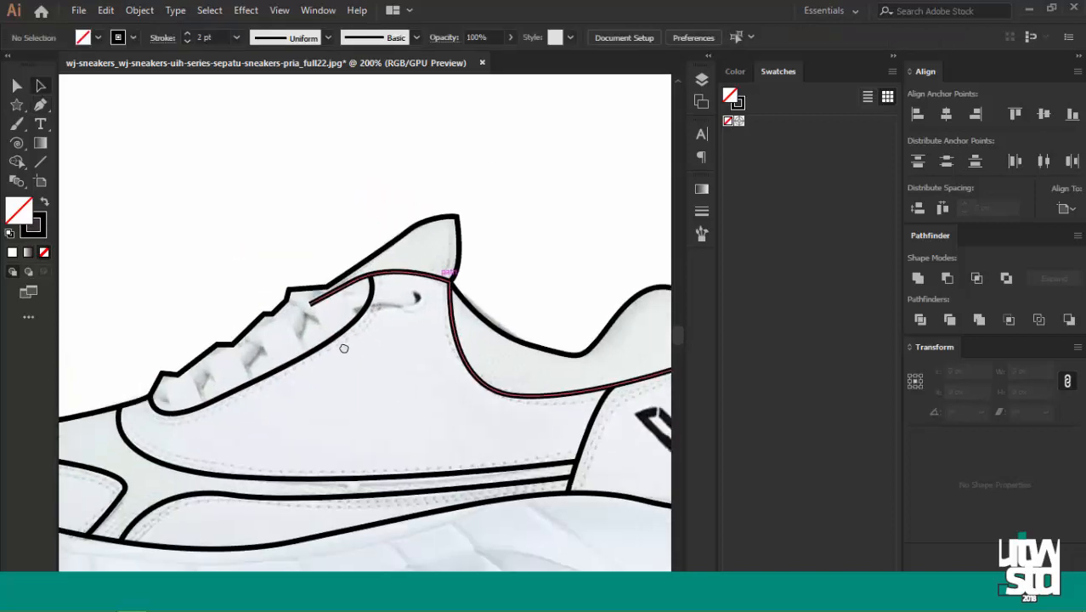
drag(290, 326, 199, 247)
drag(395, 295, 519, 228)
scroll(519, 228, left, 8)
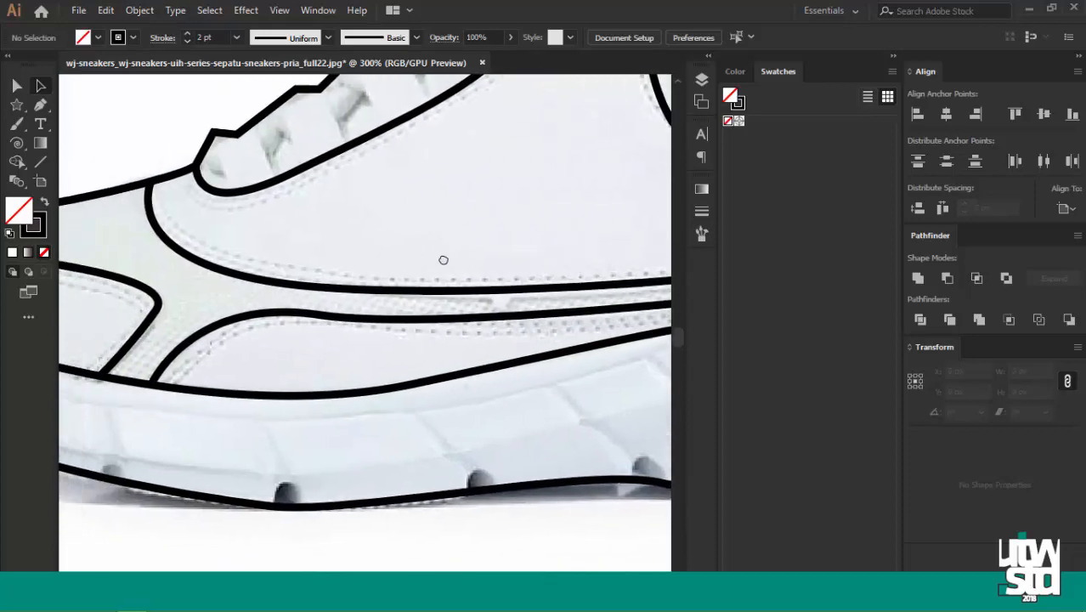
scroll(313, 257, left, 1)
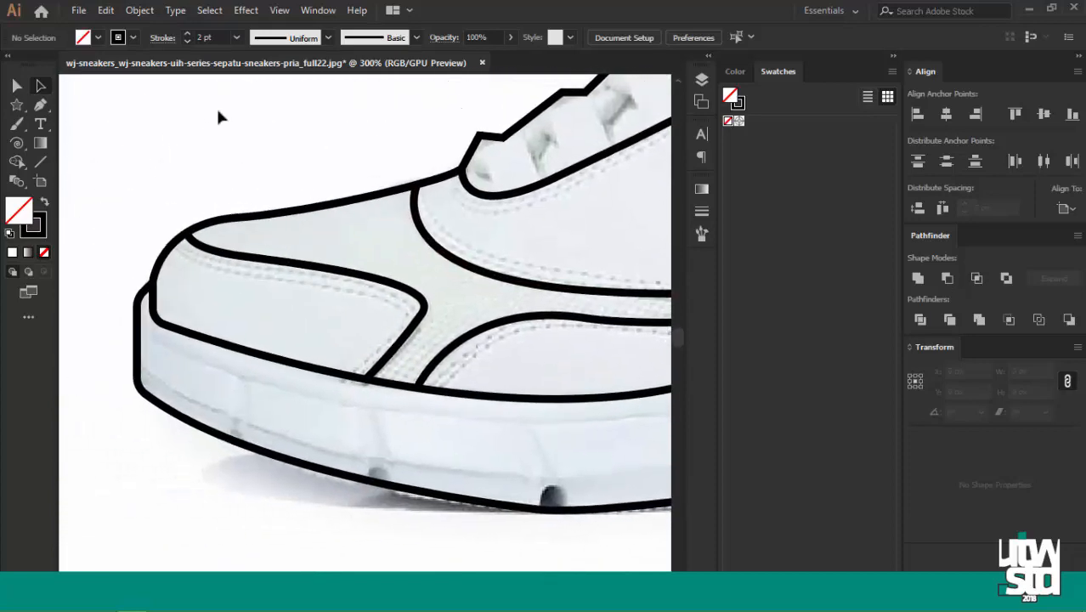
click(187, 41)
key(p)
click(299, 253)
click(139, 10)
mouse_move(245, 372)
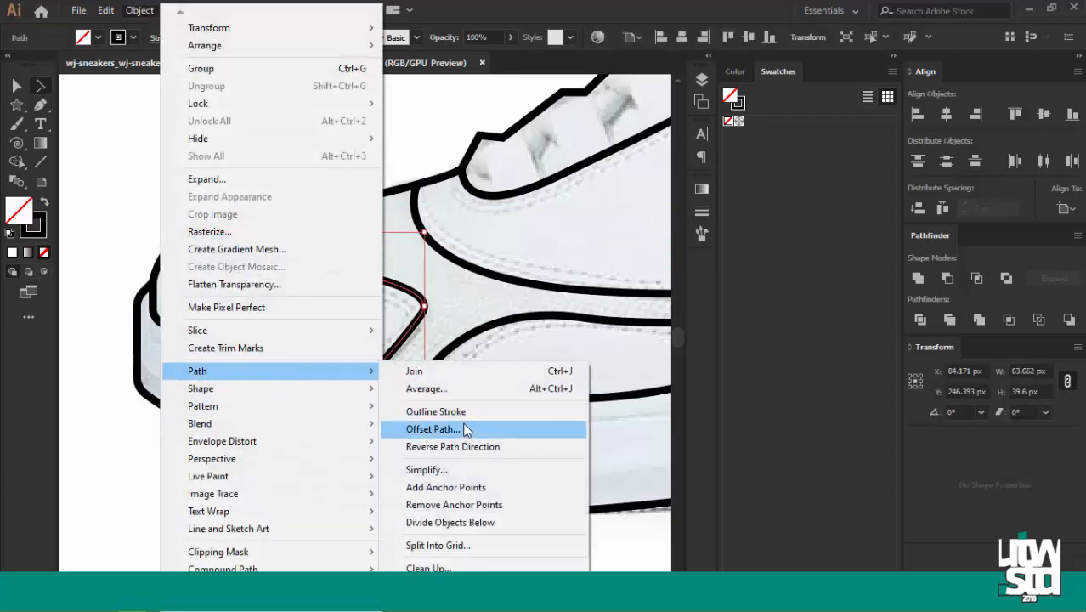
click(466, 431)
click(803, 415)
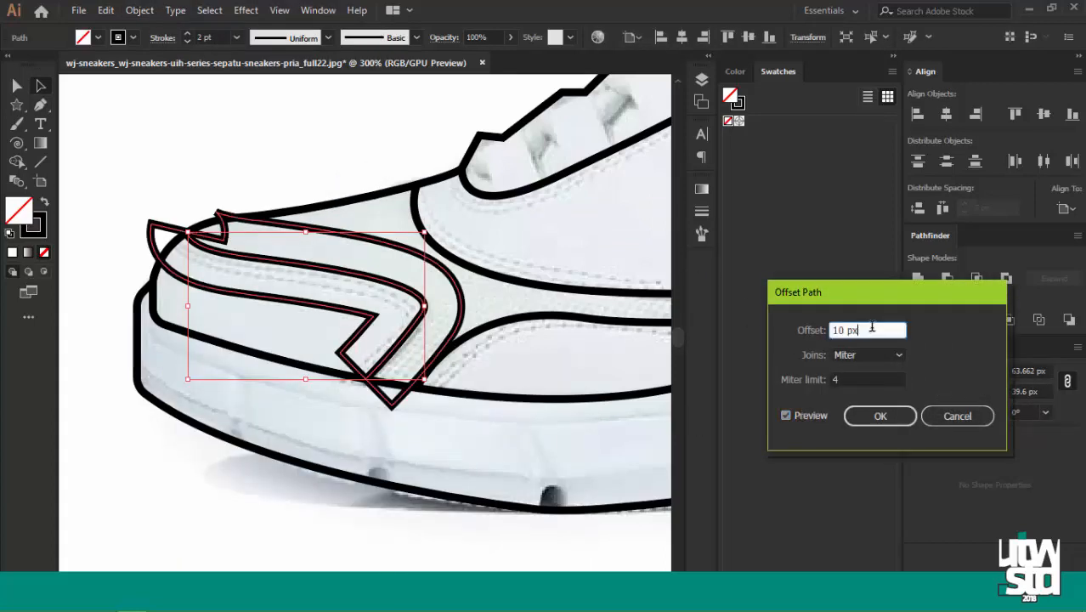
key(Down)
key(Down)
key(Down)
key(Down)
key(Down)
key(Down)
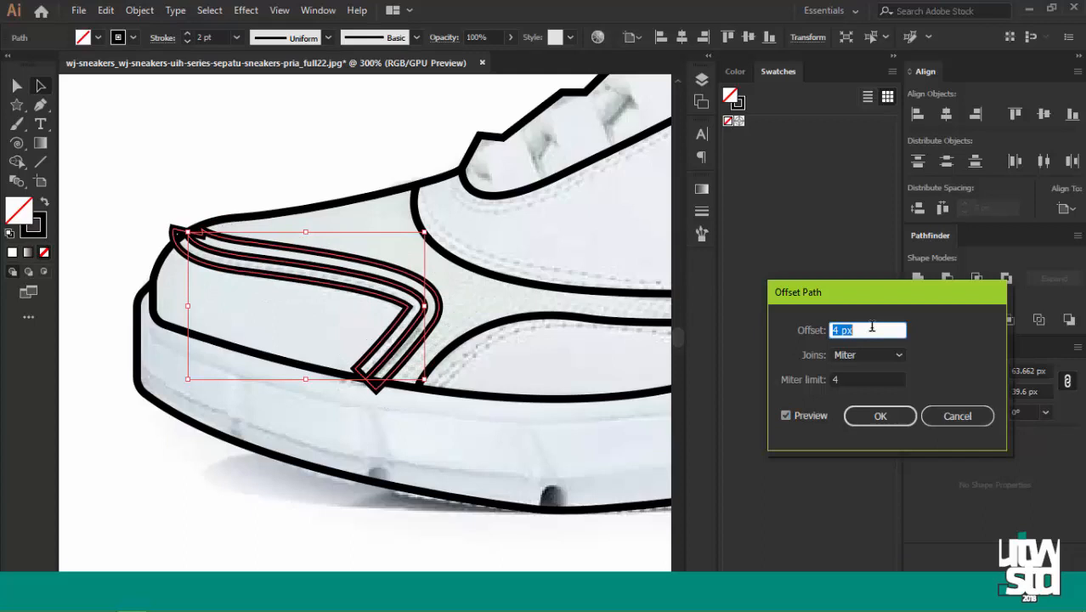
click(879, 414)
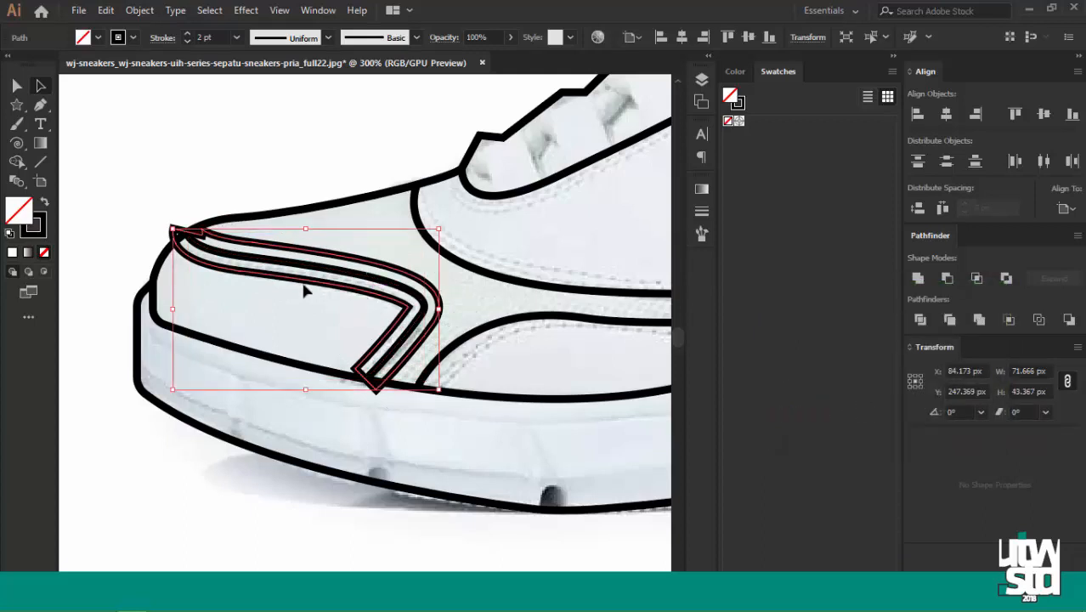
key(ctrl+minus)
key(ctrl+equal)
key(ctrl+equal)
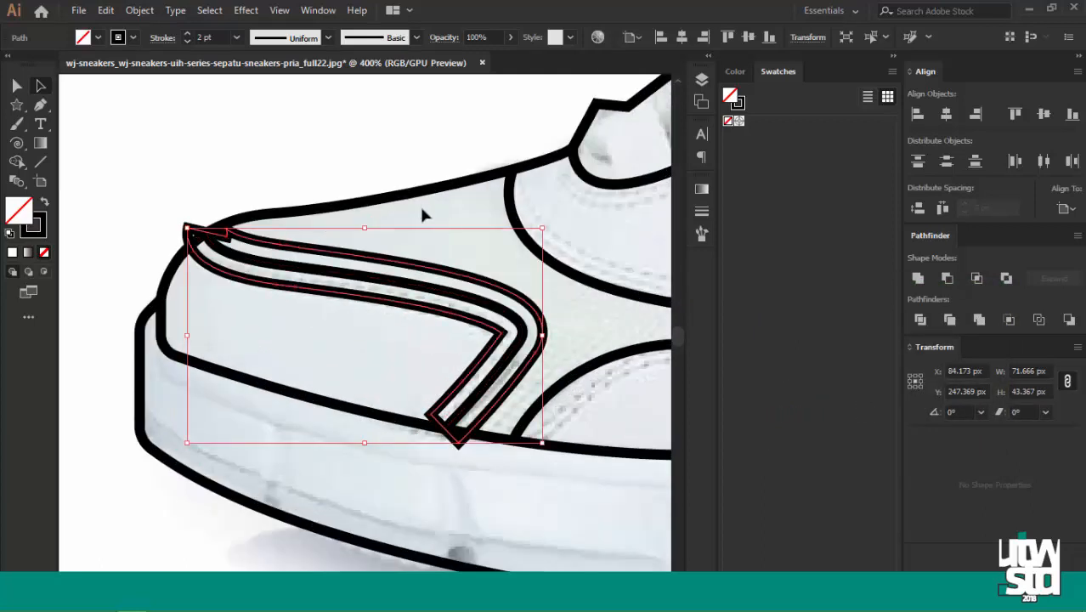
Isolate the toe cap's offset path, delete its front closing anchors, and align the inner line's front end with the shoe outline.
right_click(435, 306)
click(358, 289)
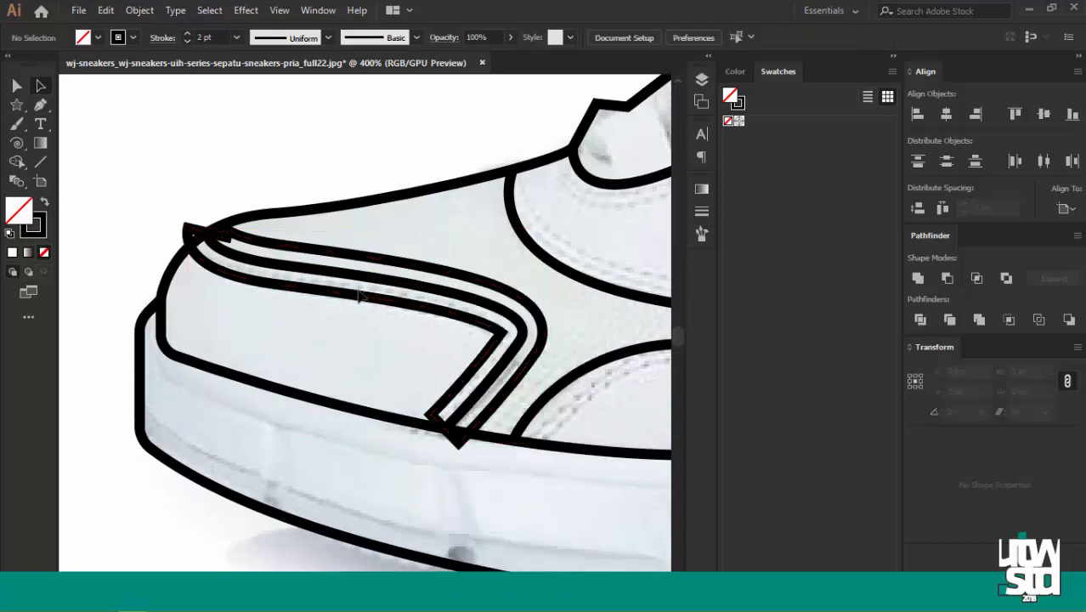
double_click(359, 295)
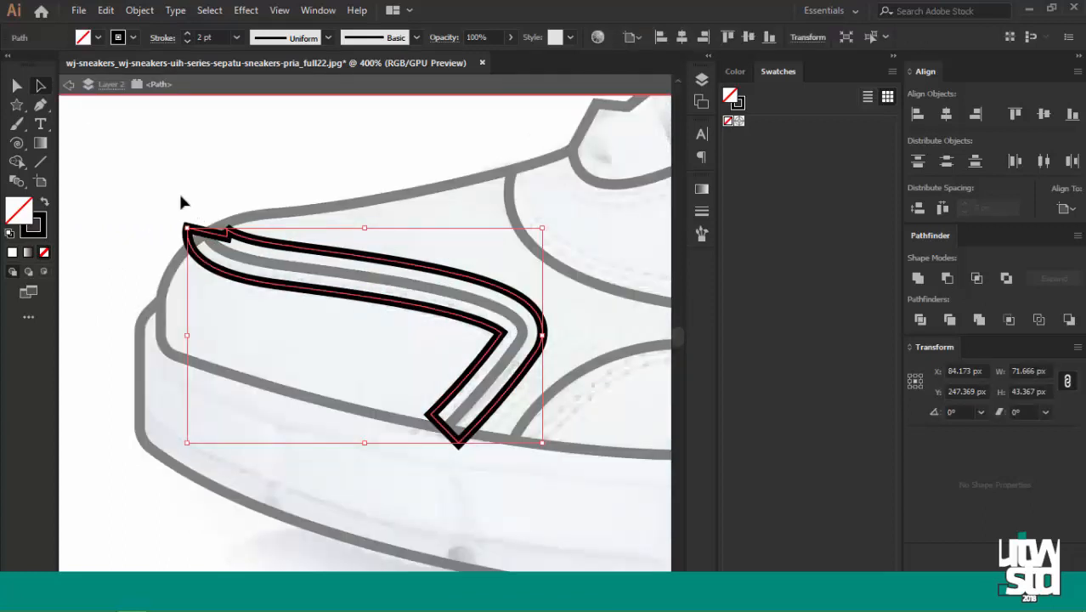
scroll(230, 218, up, 2)
key(a)
drag(236, 209, 210, 284)
key(Delete)
drag(149, 245, 147, 277)
click(132, 223)
click(131, 219)
scroll(131, 219, down, 3)
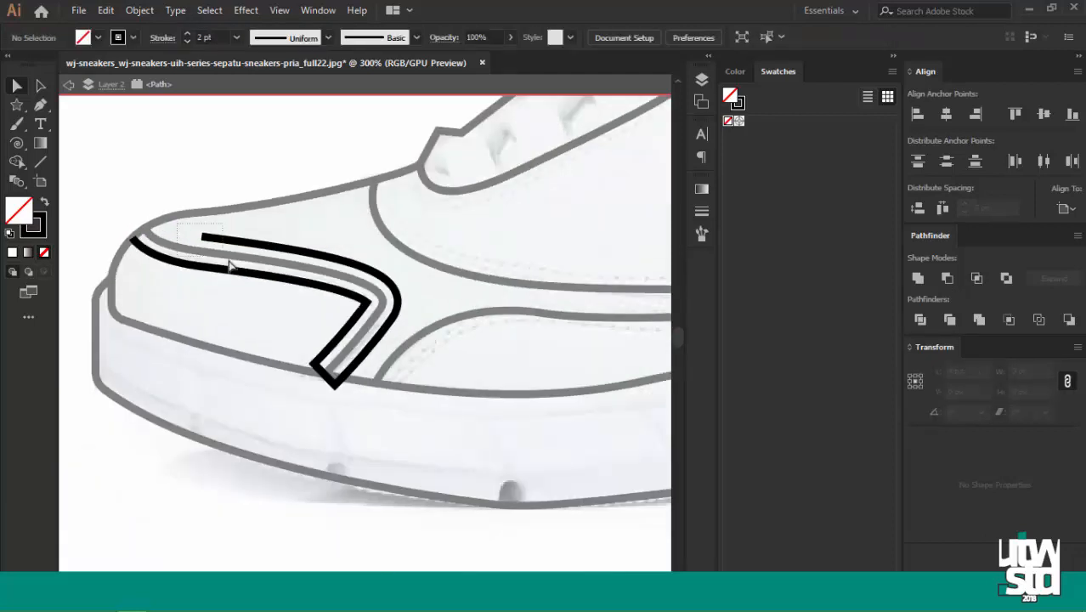
Delete the outer half and the rear closing corner of the toe cap's offset path, keeping only the inner line.
click(242, 246)
scroll(242, 246, up, 1)
key(Delete)
click(419, 372)
shift+click(449, 309)
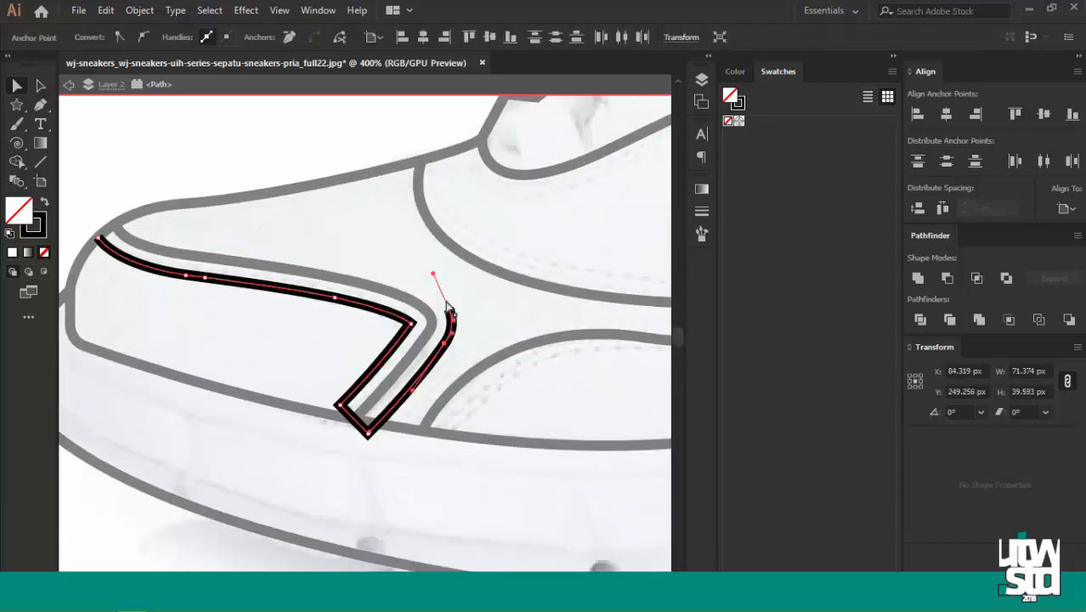
key(Delete)
drag(378, 416, 349, 451)
key(Delete)
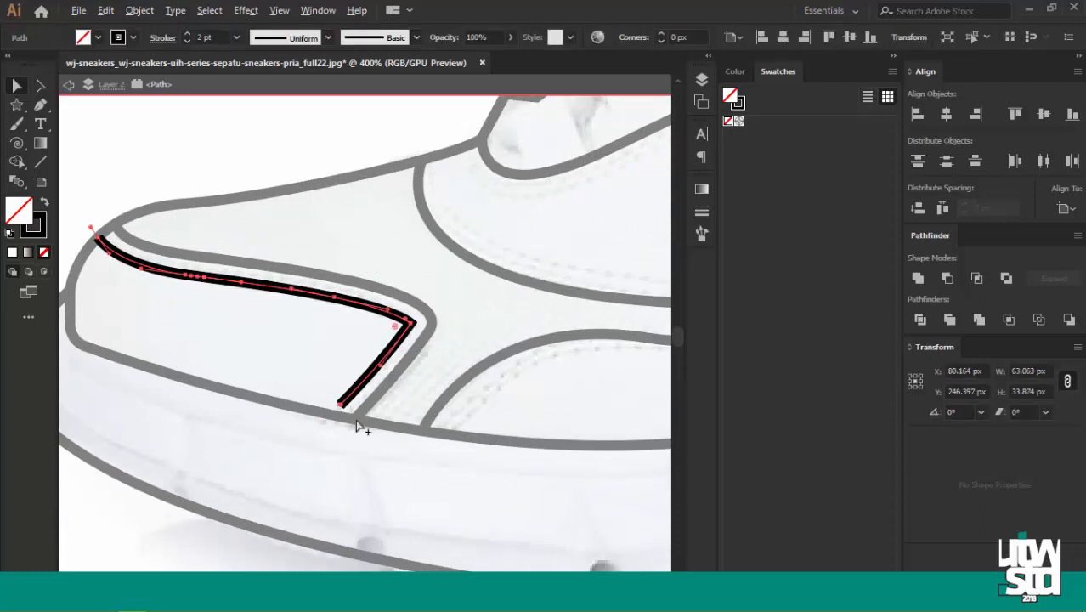
Extend the lower end of the toe cap's inner line down to the sole's upper edge.
scroll(355, 418, up, 2)
click(325, 393)
drag(326, 398, 309, 410)
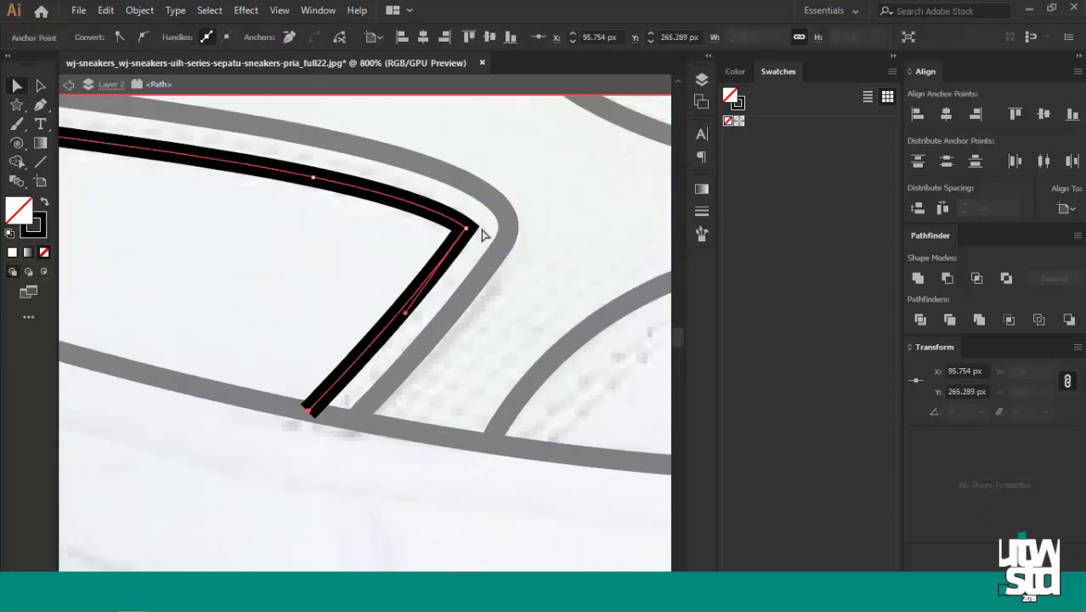
click(451, 233)
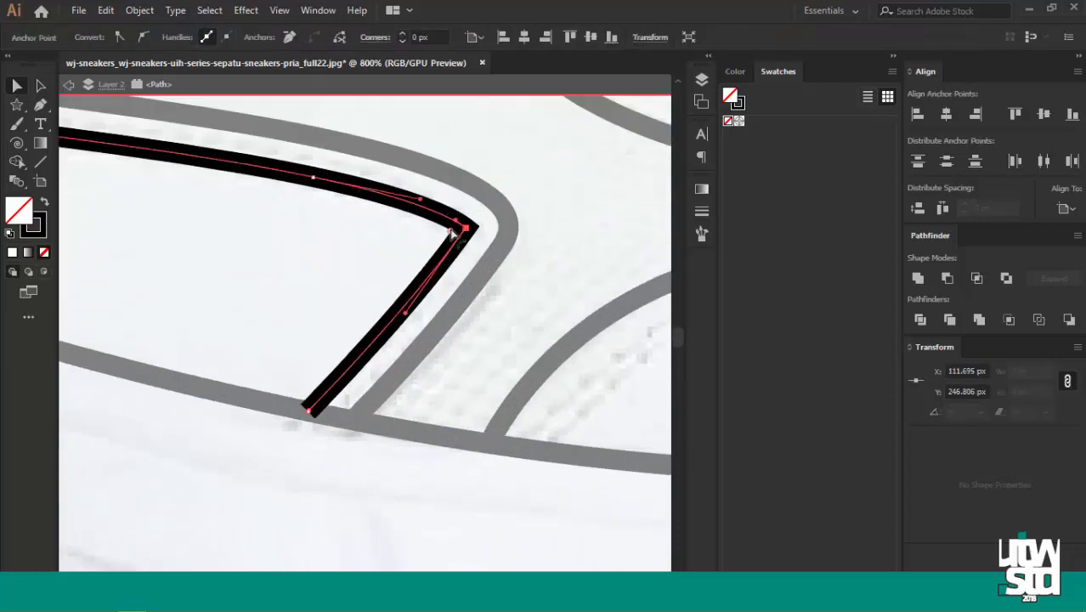
click(613, 196)
Turn the toe cap's inner line into a 1 pt dashed stitching line and leave isolation.
scroll(524, 244, down, 3)
key(v)
click(398, 217)
scroll(351, 158, up, 1)
click(186, 34)
click(188, 41)
click(188, 41)
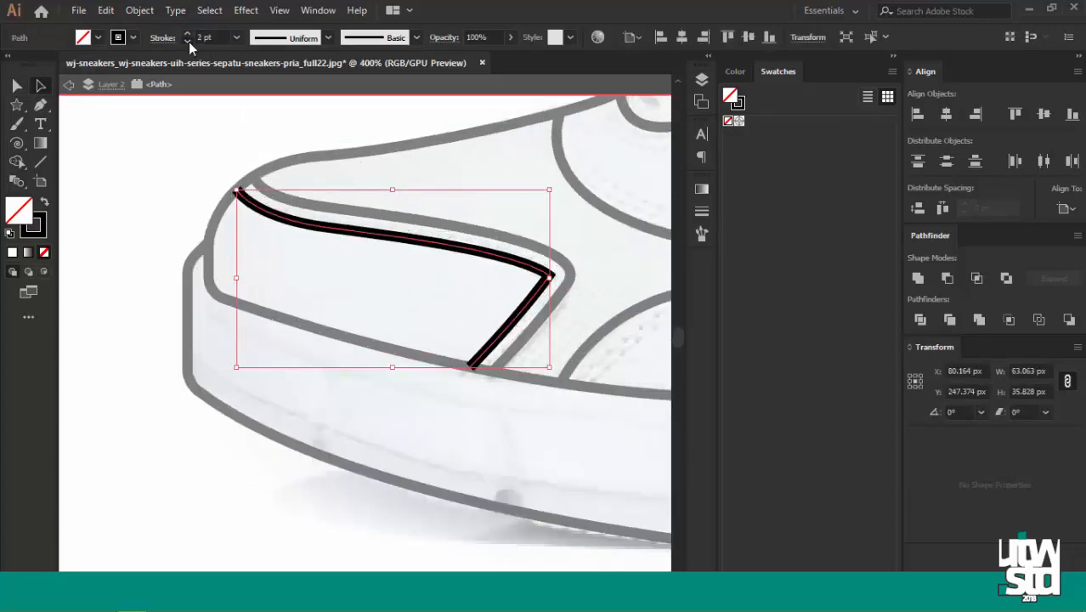
click(188, 41)
click(163, 38)
click(44, 150)
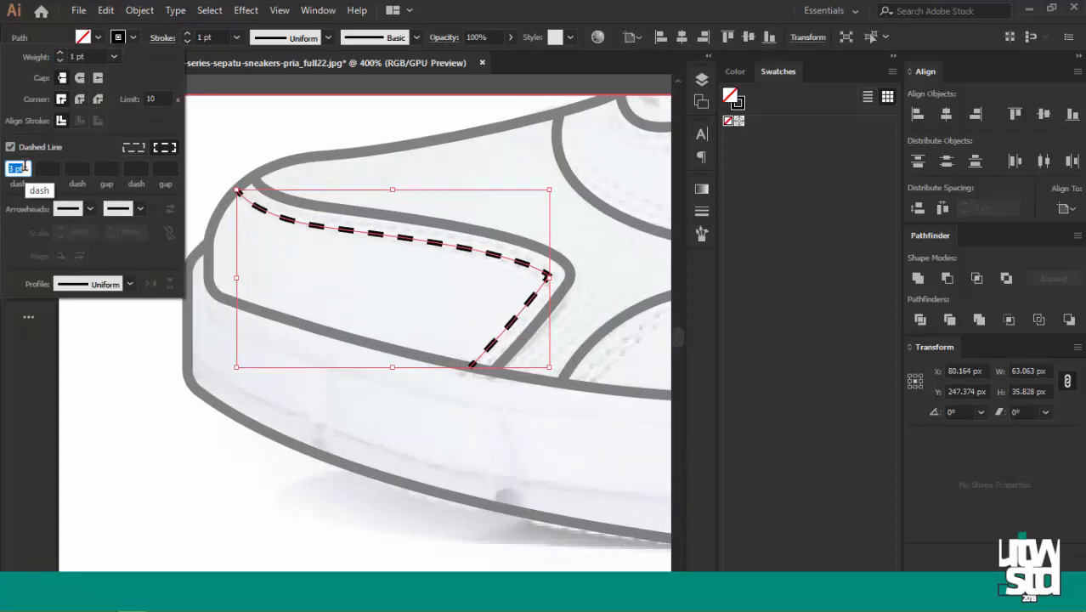
double_click(233, 141)
scroll(238, 149, down, 3)
Offset the lower side panel seam by 4 px with miter joins and set the offset path's stroke weight to 1 pt.
click(324, 310)
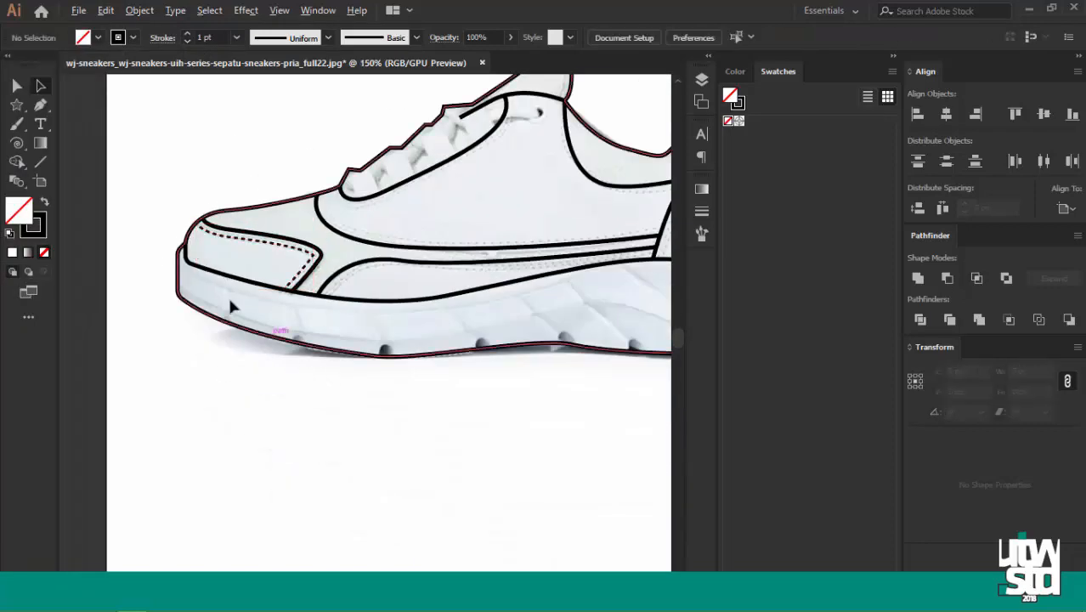
scroll(338, 280, up, 1)
click(351, 255)
click(139, 10)
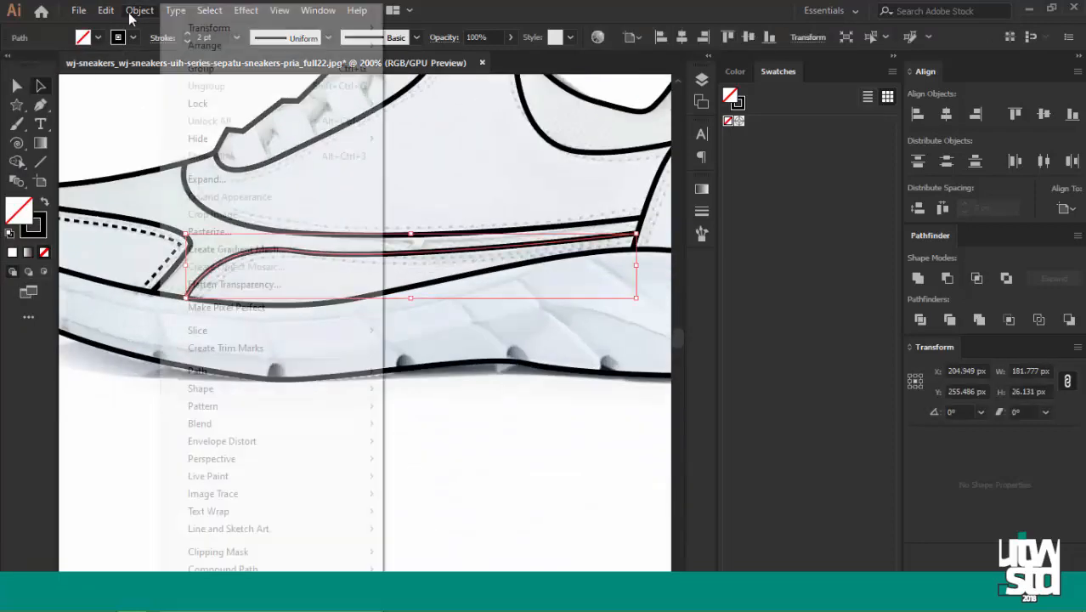
mouse_move(214, 374)
click(527, 425)
click(802, 421)
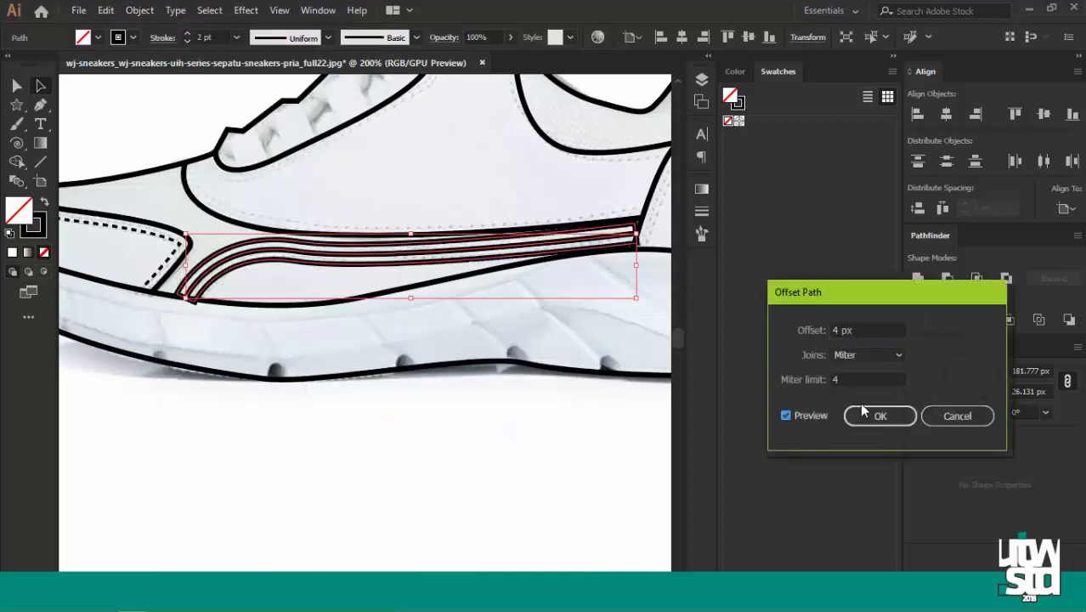
click(884, 415)
click(188, 41)
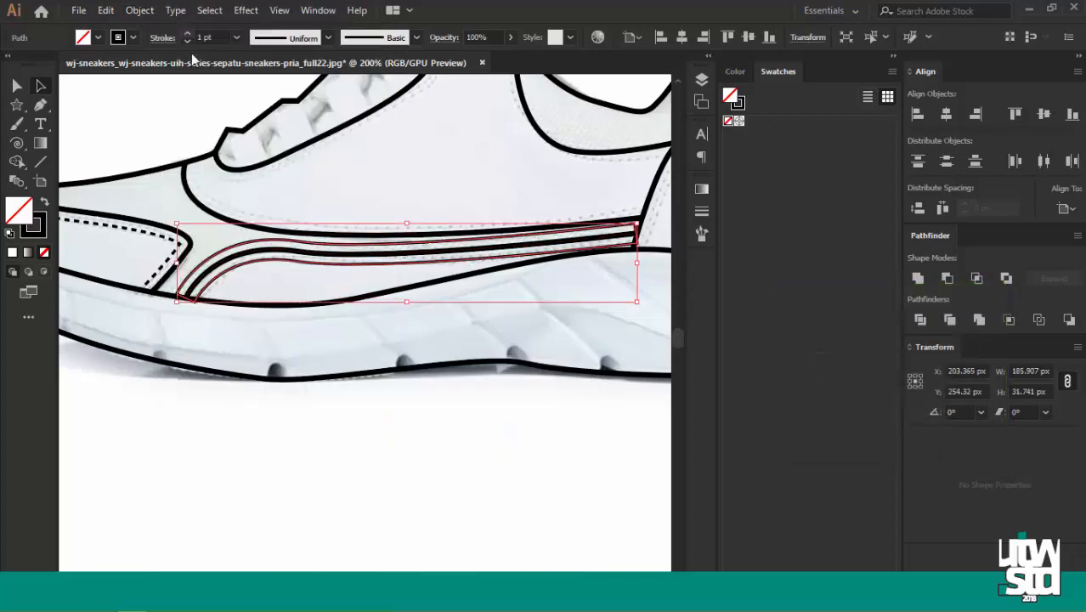
Isolate the lower side panel's offset path, delete its outer front corner, and move the inner line's front end onto the sole's upper edge.
right_click(272, 278)
click(339, 372)
scroll(174, 305, up, 3)
key(a)
click(188, 272)
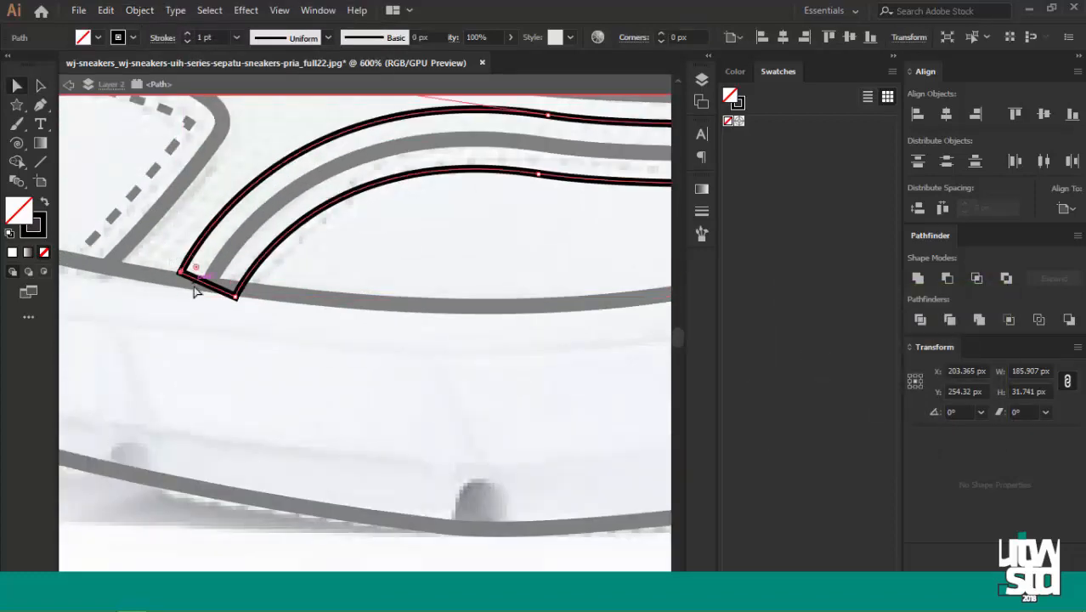
key(Delete)
click(235, 295)
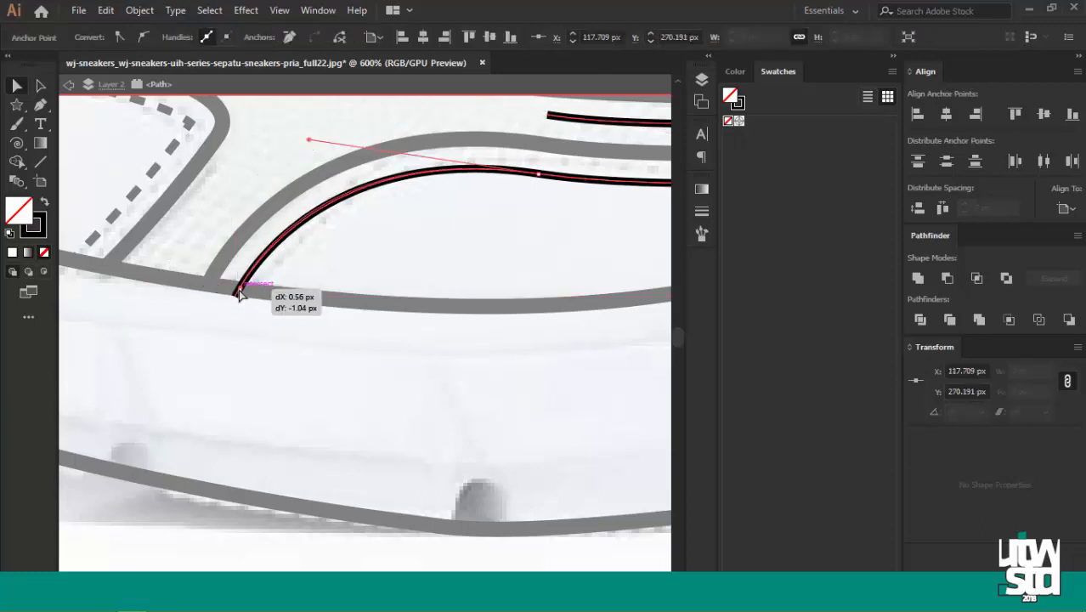
drag(235, 295, 239, 290)
Delete the rear closing anchor and the remaining upper half of the lower side panel's offset path.
scroll(212, 315, down, 3)
scroll(592, 232, up, 2)
drag(592, 235, 570, 264)
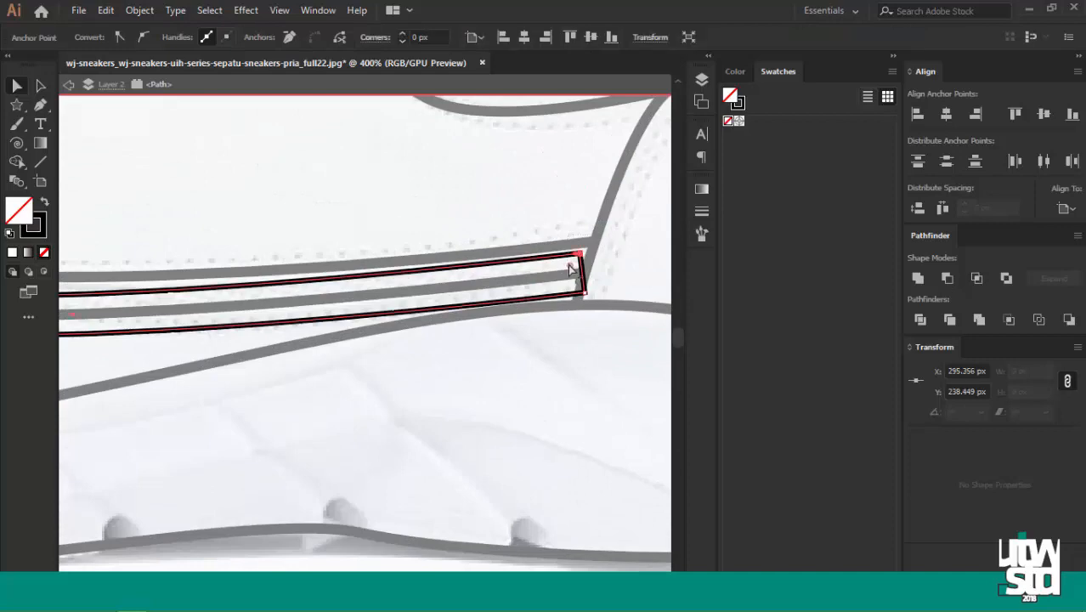
key(Delete)
scroll(595, 252, down, 2)
scroll(280, 284, up, 1)
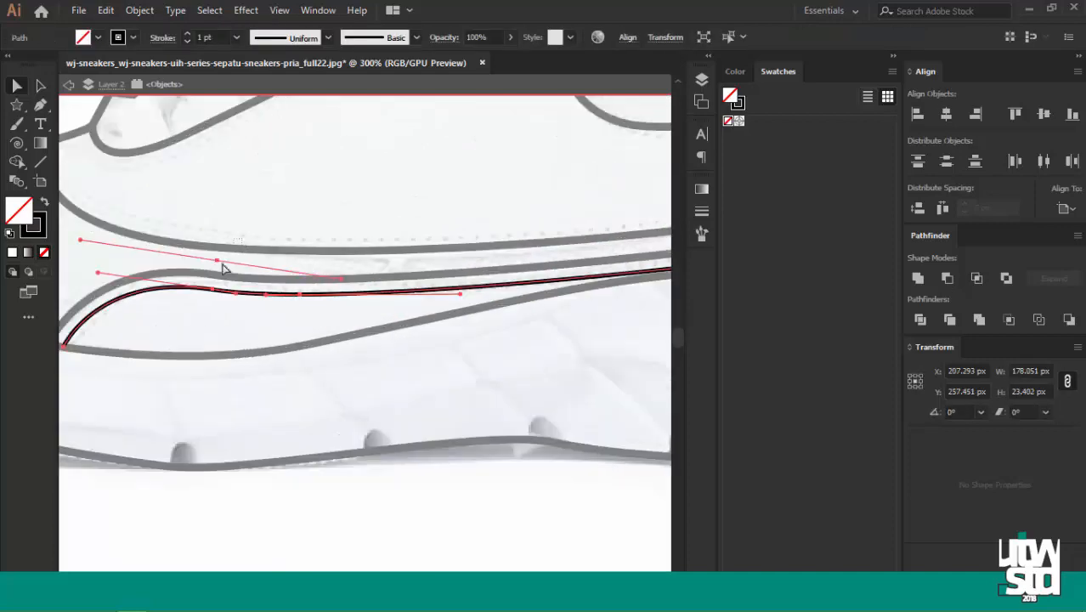
drag(223, 264, 208, 281)
key(Delete)
Pull the rear end of the lower side panel's inner line back onto the heel panel's front seam.
scroll(207, 286, down, 3)
scroll(467, 249, up, 5)
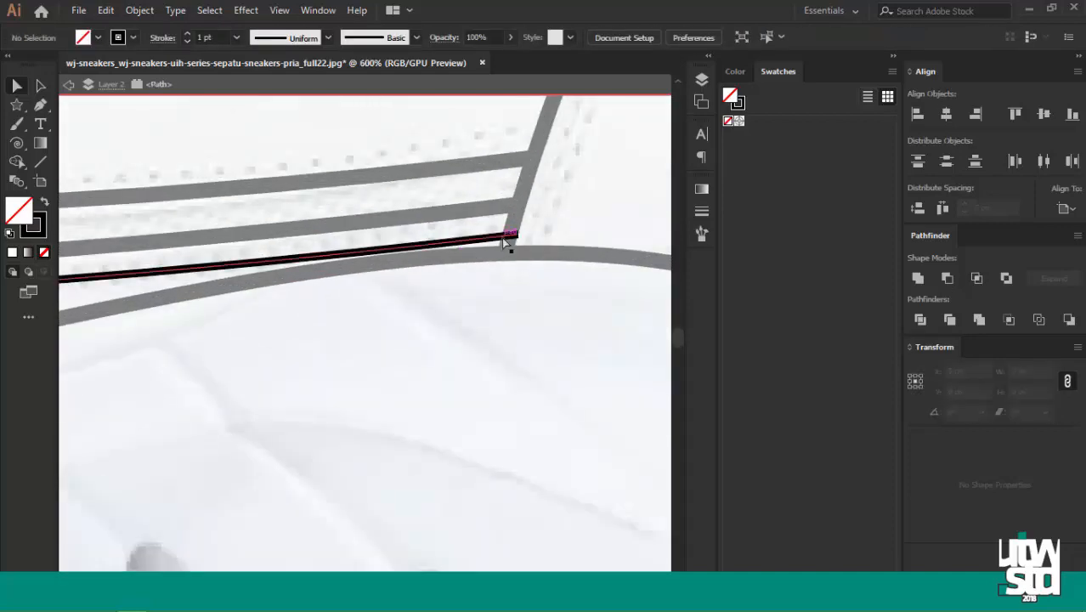
scroll(504, 242, up, 2)
drag(529, 242, 519, 239)
click(527, 215)
Make the lower side panel's inner line dashed as stitching and leave isolation.
scroll(529, 214, down, 4)
key(a)
key(ctrl+a)
scroll(350, 283, down, 2)
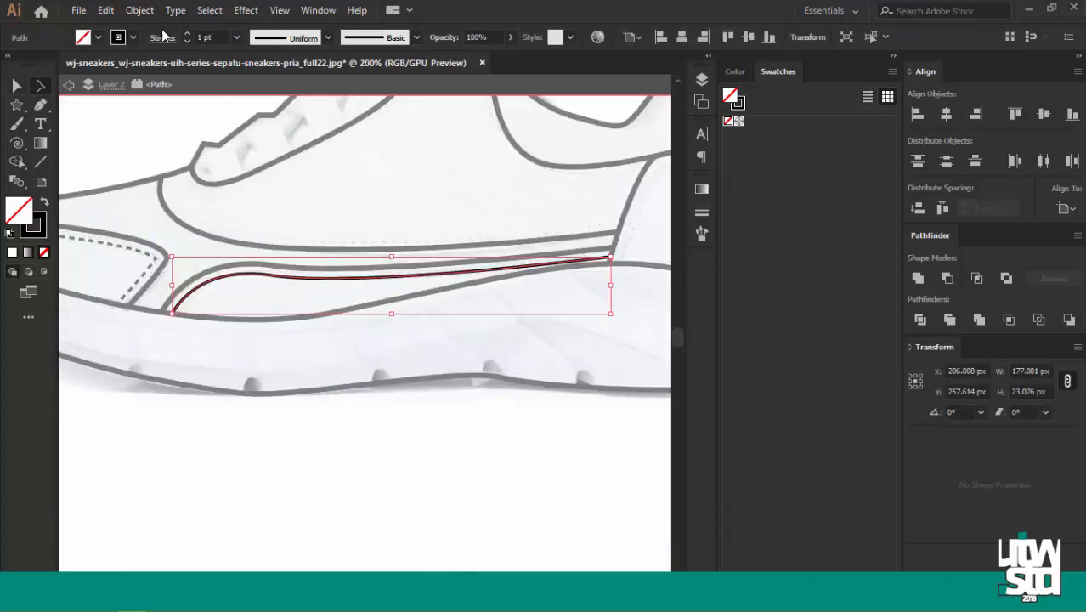
click(163, 37)
click(31, 147)
click(364, 176)
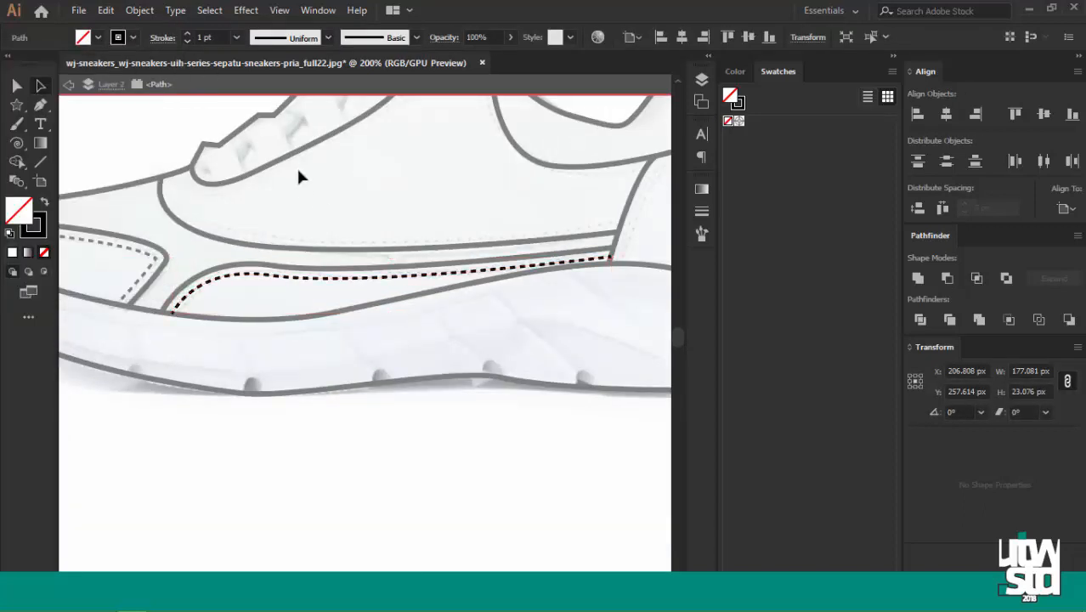
double_click(295, 166)
Offset the long upper side seam by 4 px with miter joins and set the offset path's stroke weight to 1 pt.
scroll(253, 213, down, 1)
scroll(246, 214, up, 3)
scroll(209, 221, down, 2)
scroll(164, 238, up, 1)
click(163, 238)
scroll(163, 238, down, 2)
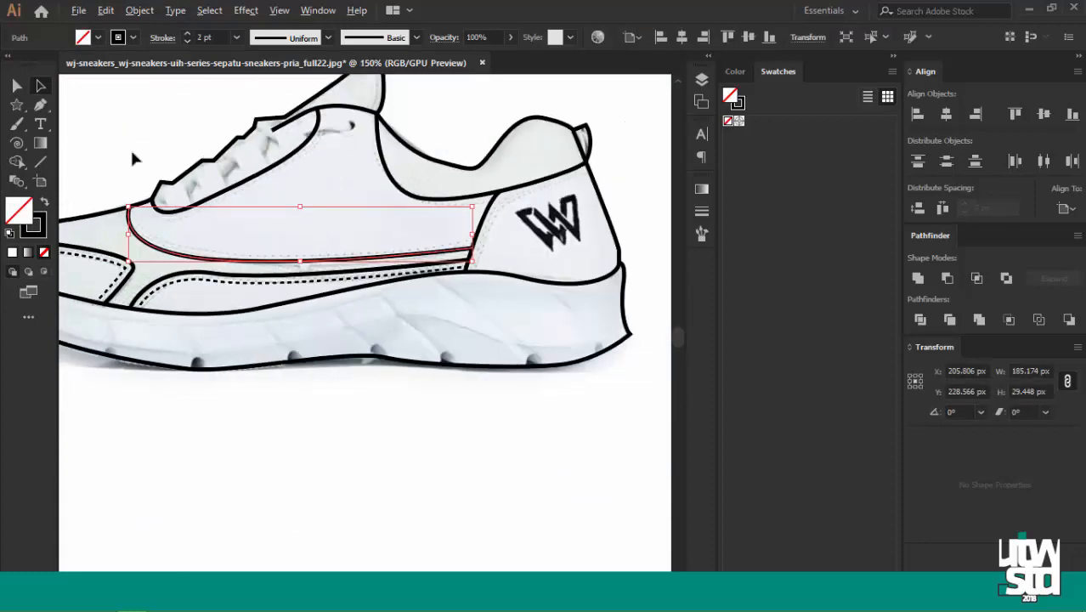
click(139, 11)
mouse_move(255, 371)
click(433, 429)
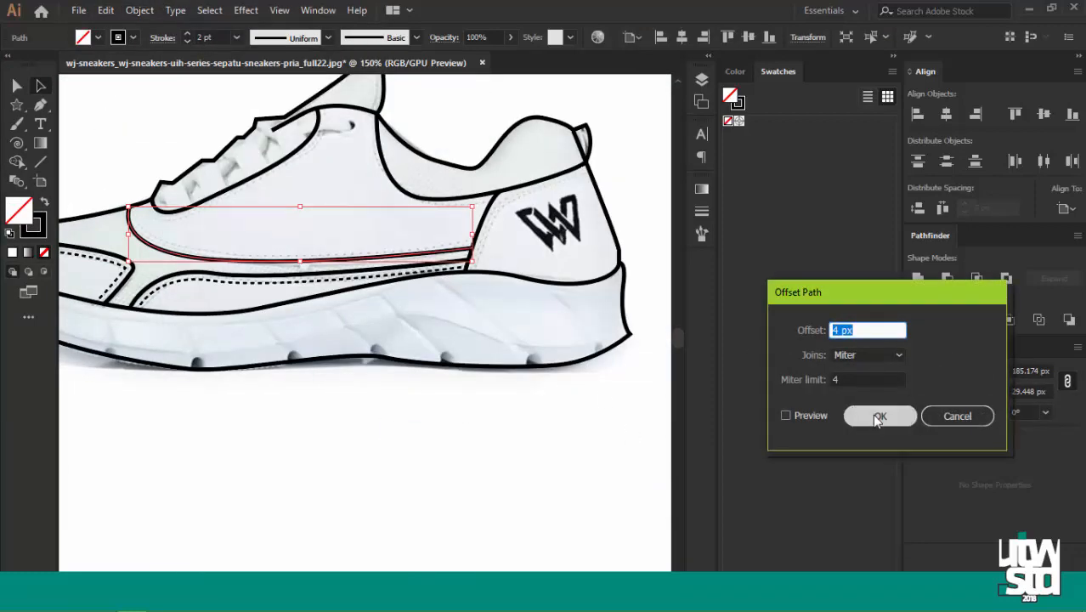
click(788, 414)
click(883, 415)
click(188, 41)
Isolate the upper side seam's offset path and delete its lower half and rear closing segment, keeping the upper line.
right_click(209, 177)
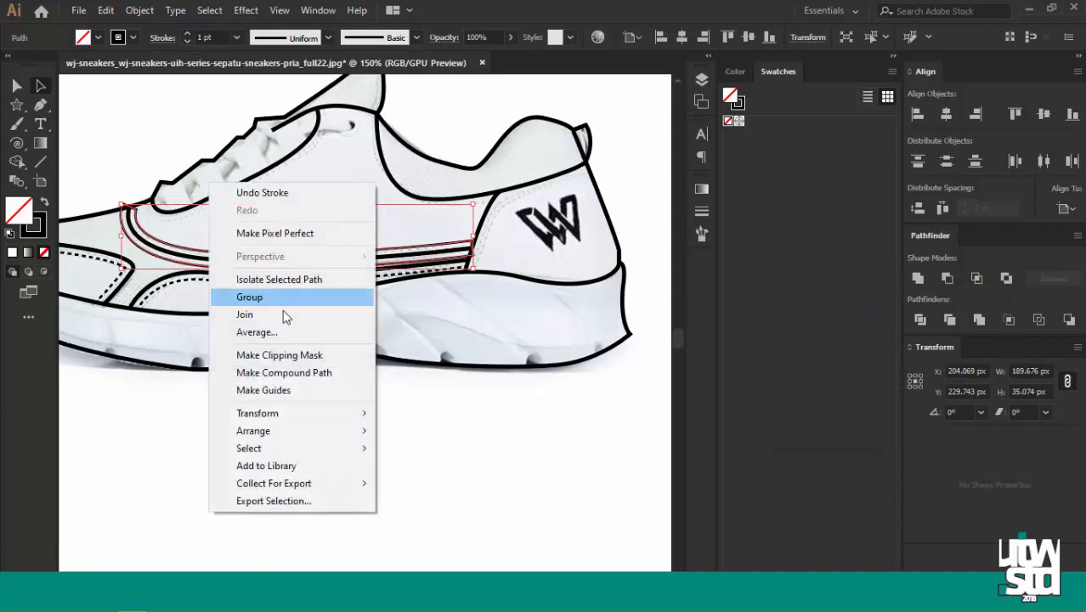
click(279, 278)
scroll(114, 212, up, 3)
key(v)
drag(124, 179, 151, 217)
scroll(118, 200, down, 2)
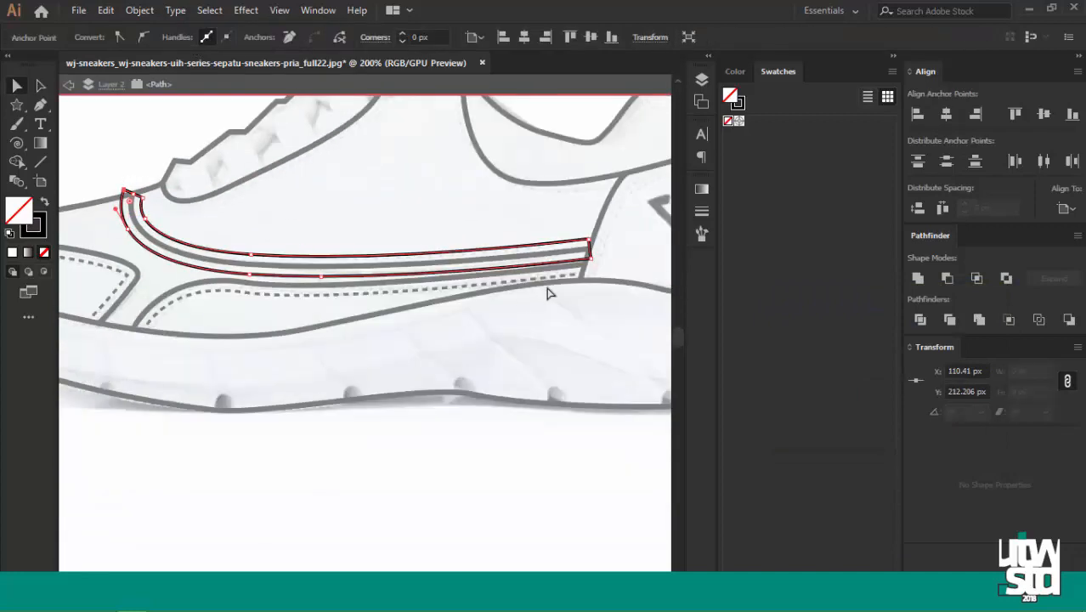
click(593, 258)
key(Delete)
right_click(310, 245)
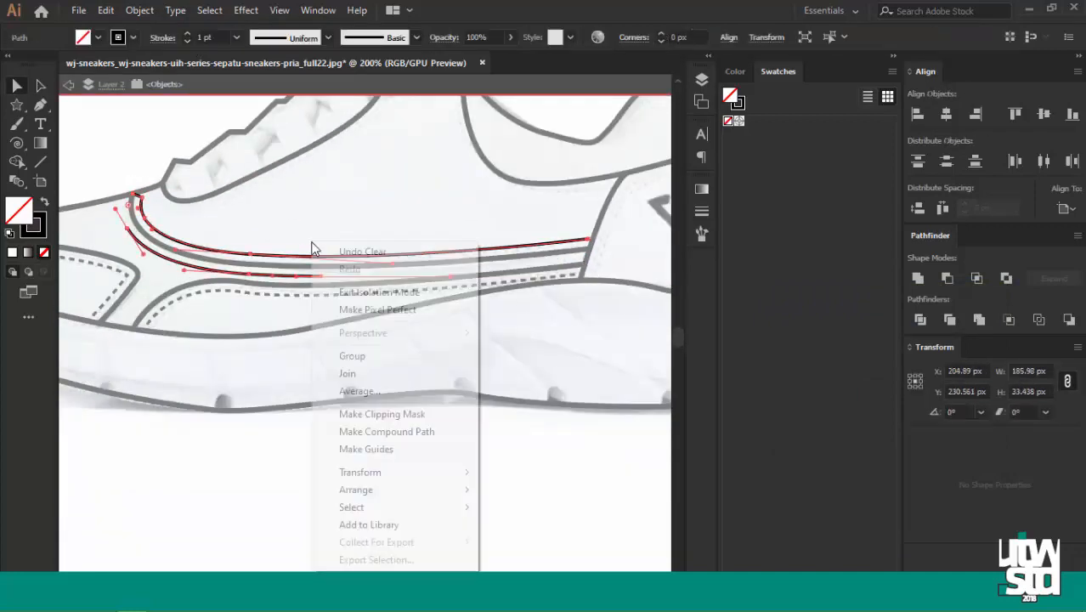
click(251, 373)
click(248, 279)
key(Delete)
key(Delete)
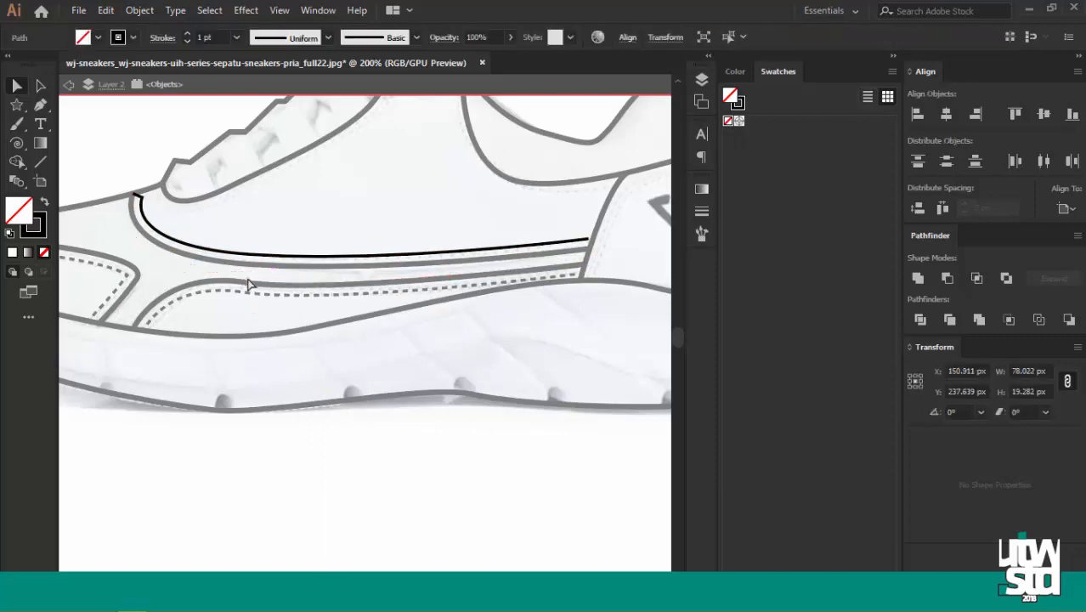
Move the upper line's rear end onto the heel panel's front seam and its front end onto the shoe outline.
scroll(639, 237, up, 3)
drag(484, 242, 499, 240)
scroll(541, 215, down, 3)
scroll(233, 183, up, 5)
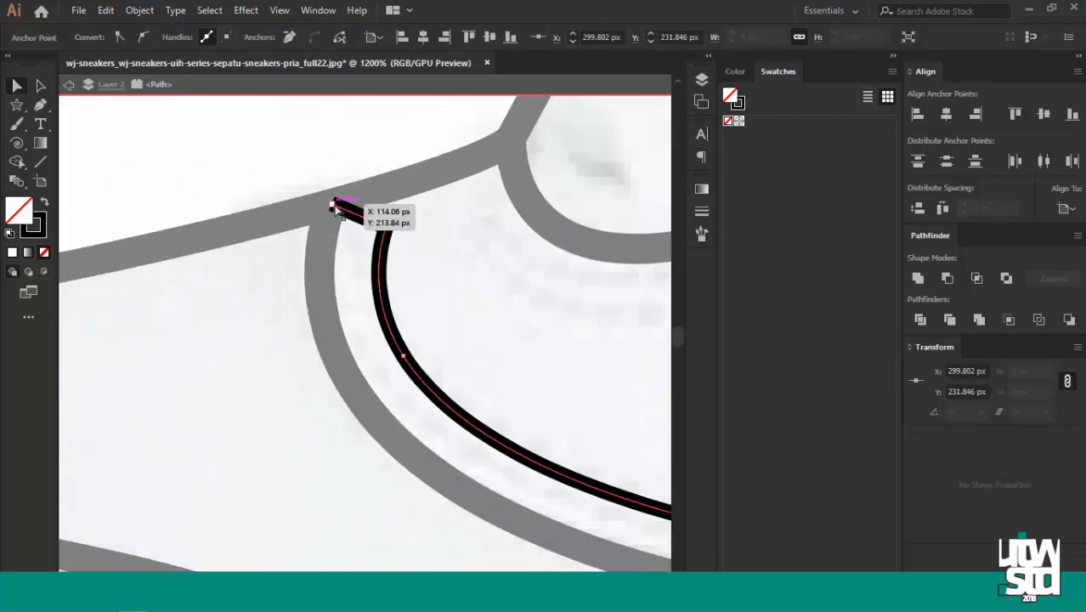
drag(333, 207, 397, 184)
scroll(247, 286, down, 5)
Copy the dashed stitching stroke onto the upper side seam's inner line with the Eyedropper, and leave isolation.
key(v)
click(122, 316)
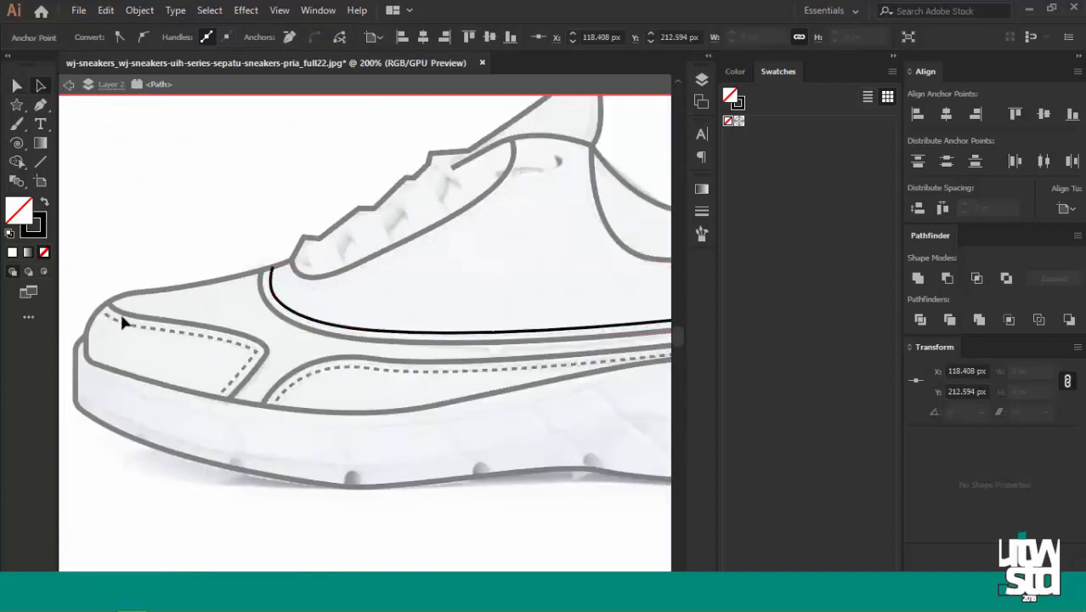
scroll(293, 321, right, 5)
drag(298, 320, 268, 394)
scroll(268, 379, down, 1)
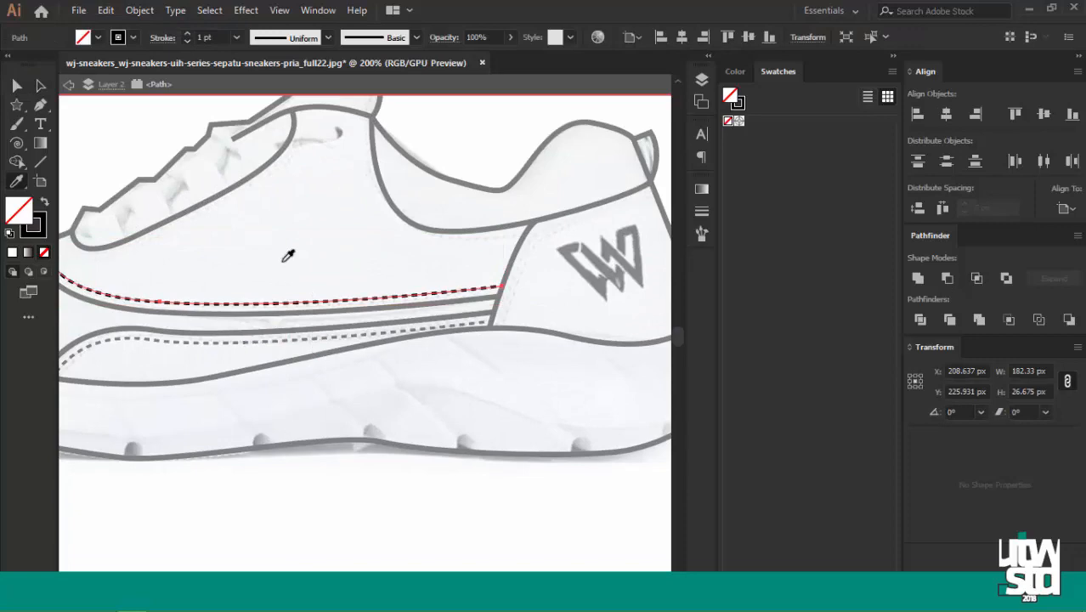
double_click(352, 262)
Select all the artwork, define the heel panel as its own region with the Shape Builder, and deselect.
scroll(354, 265, down, 1)
scroll(561, 255, up, 2)
scroll(487, 258, down, 2)
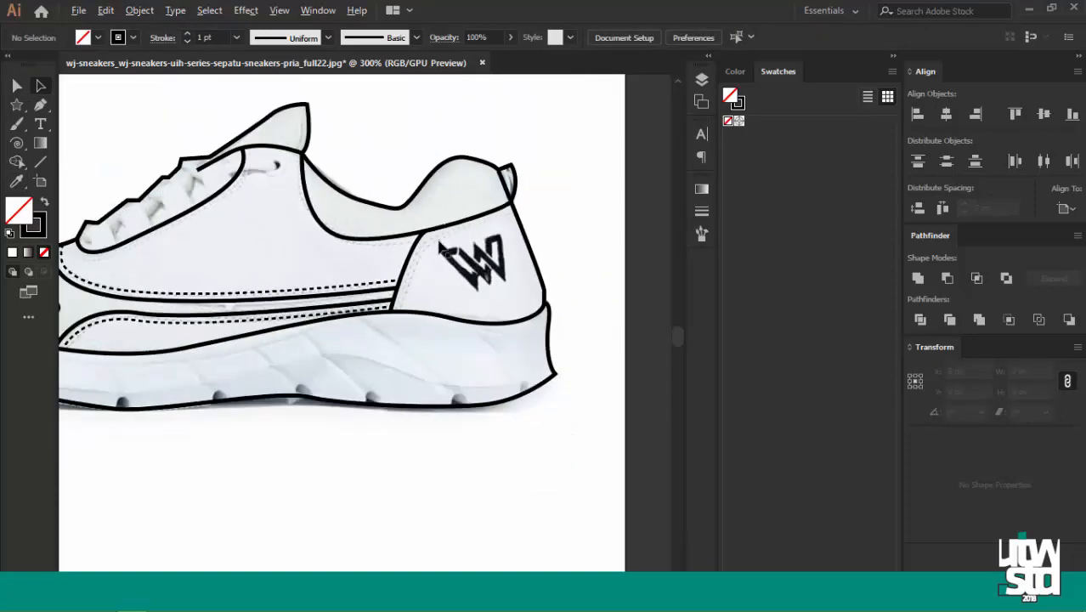
scroll(486, 257, up, 2)
click(338, 261)
click(428, 199)
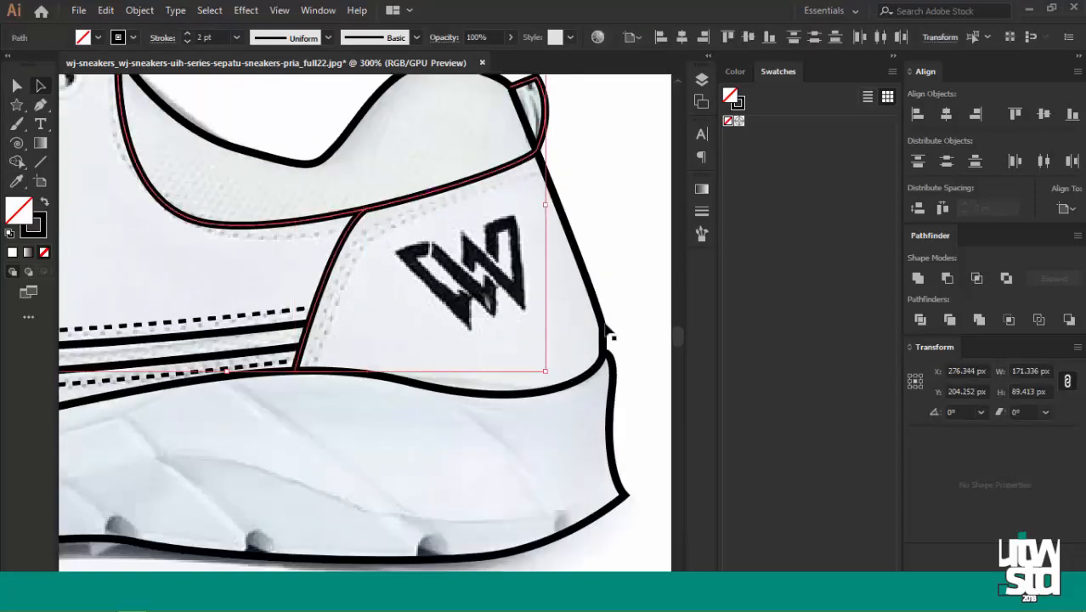
key(ctrl+a)
key(shift+m)
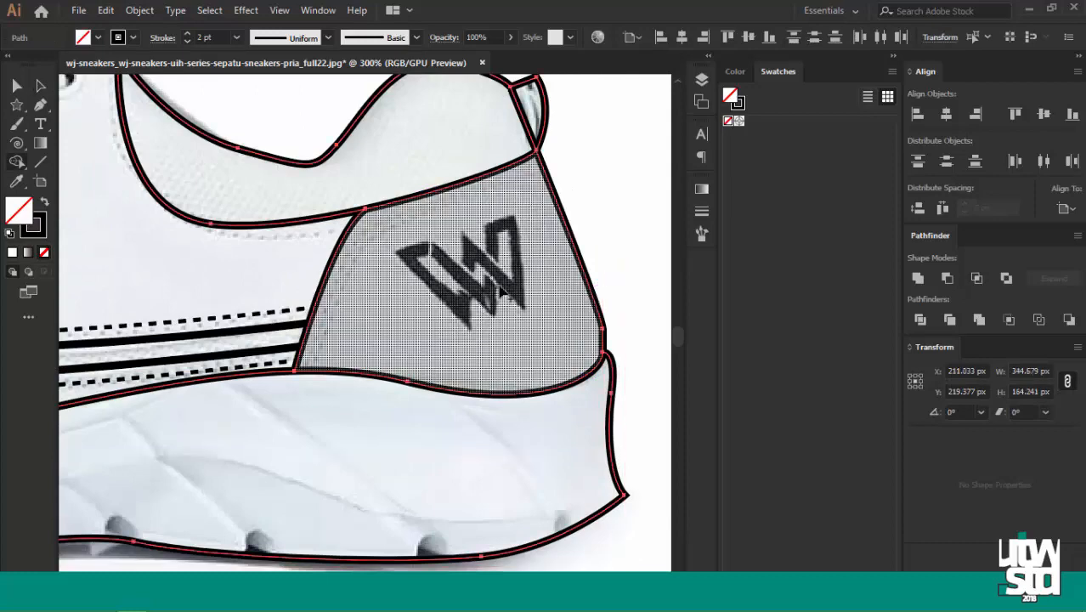
click(467, 279)
key(v)
click(604, 209)
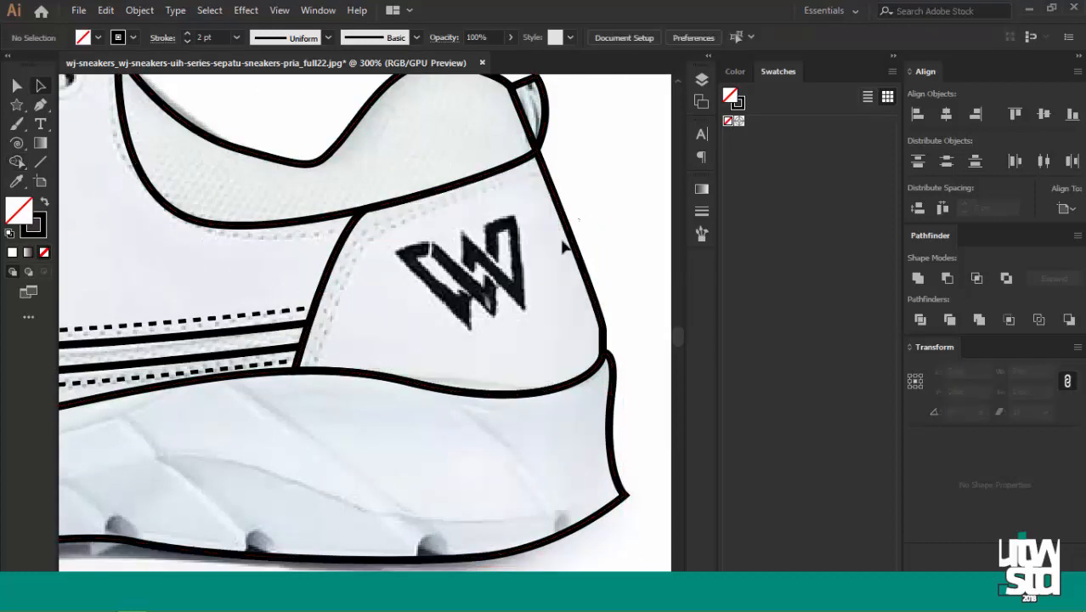
click(570, 241)
click(626, 216)
click(567, 231)
click(389, 273)
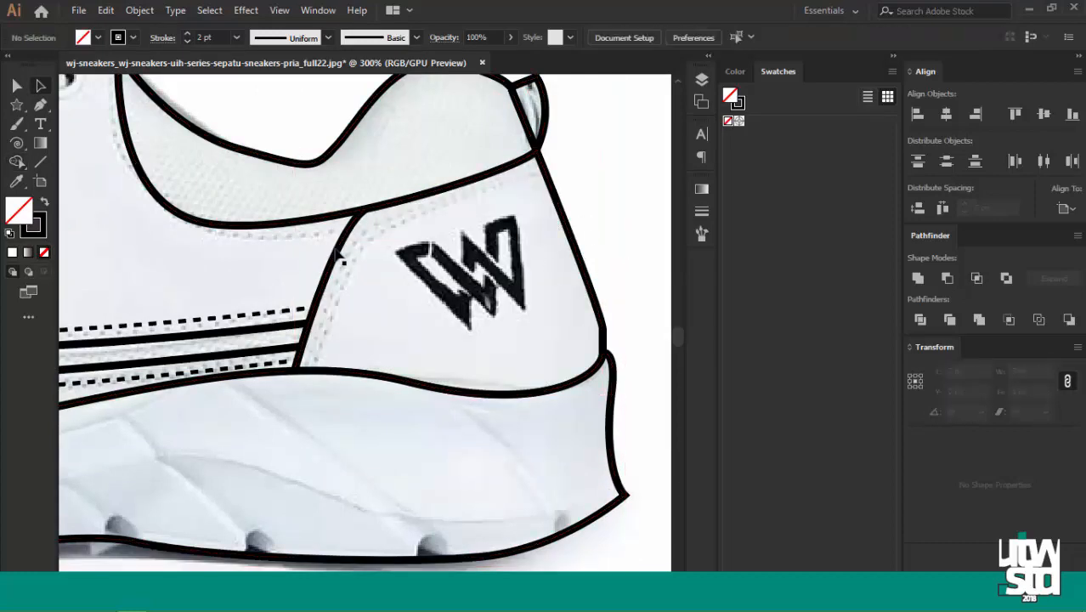
Select the heel panel's front seam and the collar seam, and offset both paths by 4 px with miter joins.
click(342, 253)
scroll(415, 239, down, 2)
scroll(409, 238, up, 1)
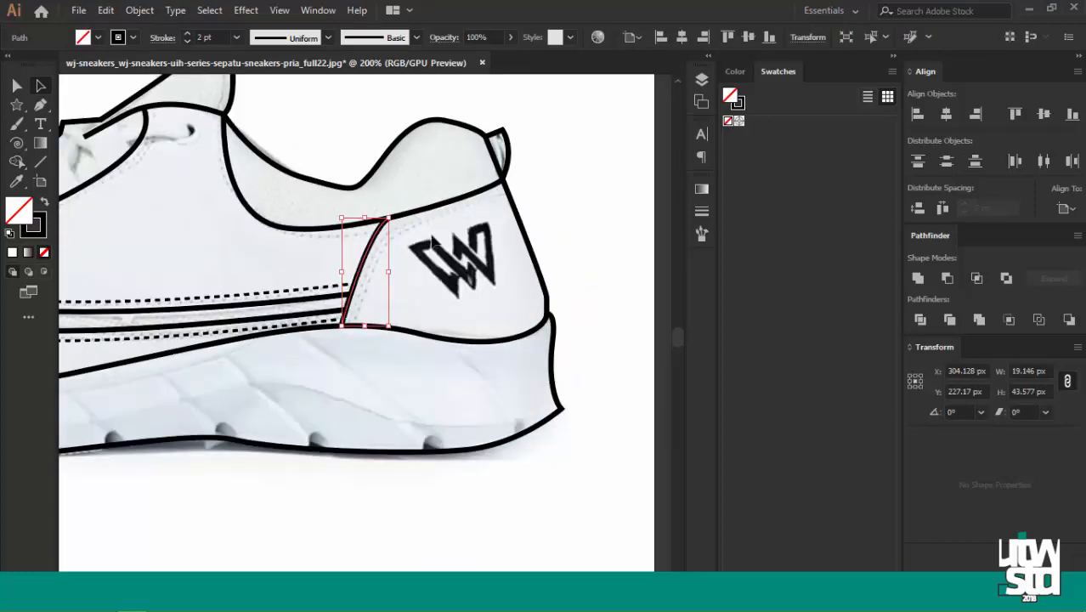
click(421, 256)
scroll(410, 247, up, 2)
drag(383, 243, 361, 245)
drag(321, 187, 322, 188)
scroll(287, 194, down, 2)
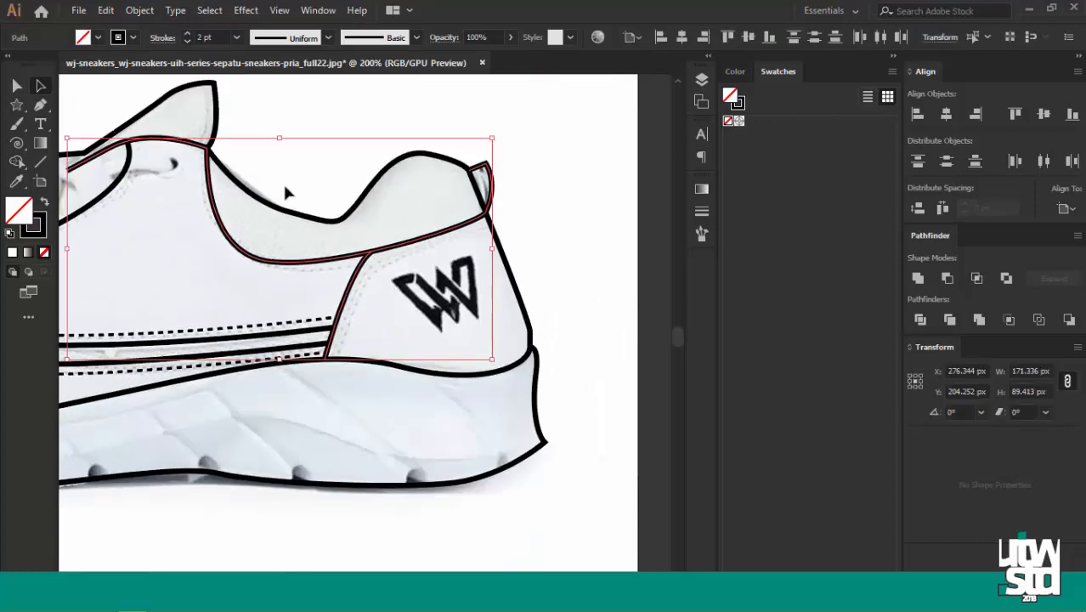
click(113, 11)
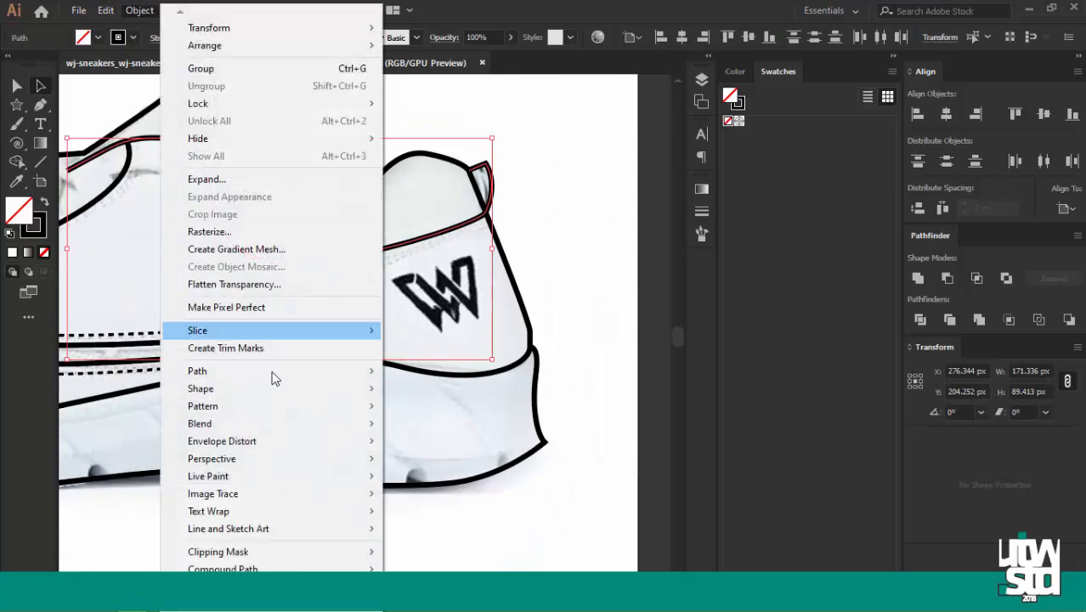
mouse_move(273, 372)
click(432, 429)
click(817, 415)
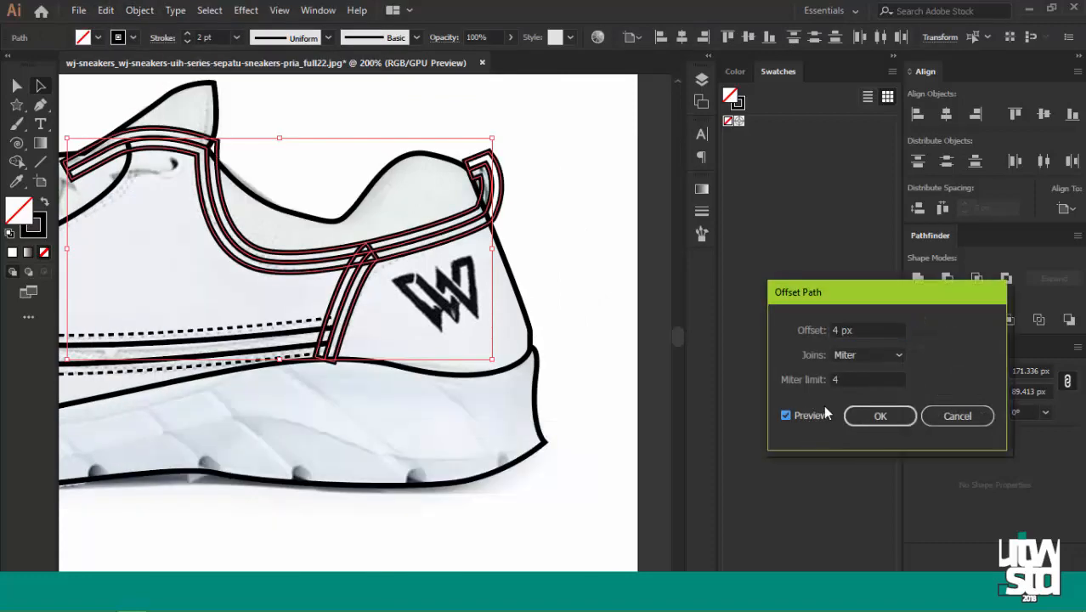
click(880, 416)
Isolate the heel panel front seam's offset path and delete its front half and closing ends, keeping the inner line.
scroll(349, 283, up, 1)
click(374, 303)
right_click(363, 282)
click(423, 378)
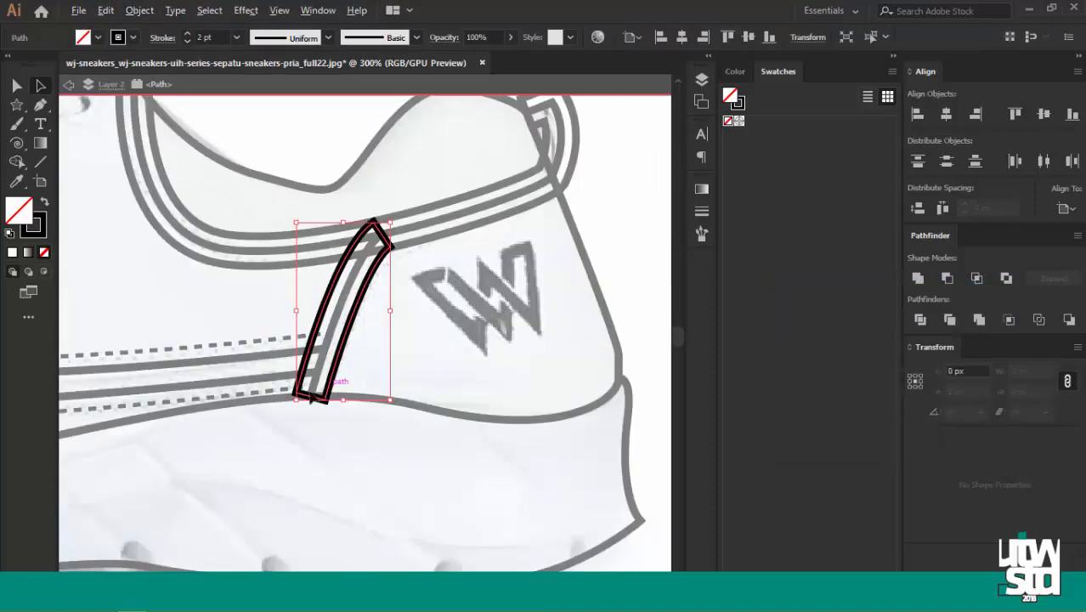
scroll(311, 397, up, 1)
key(a)
click(289, 396)
shift+click(390, 170)
key(Delete)
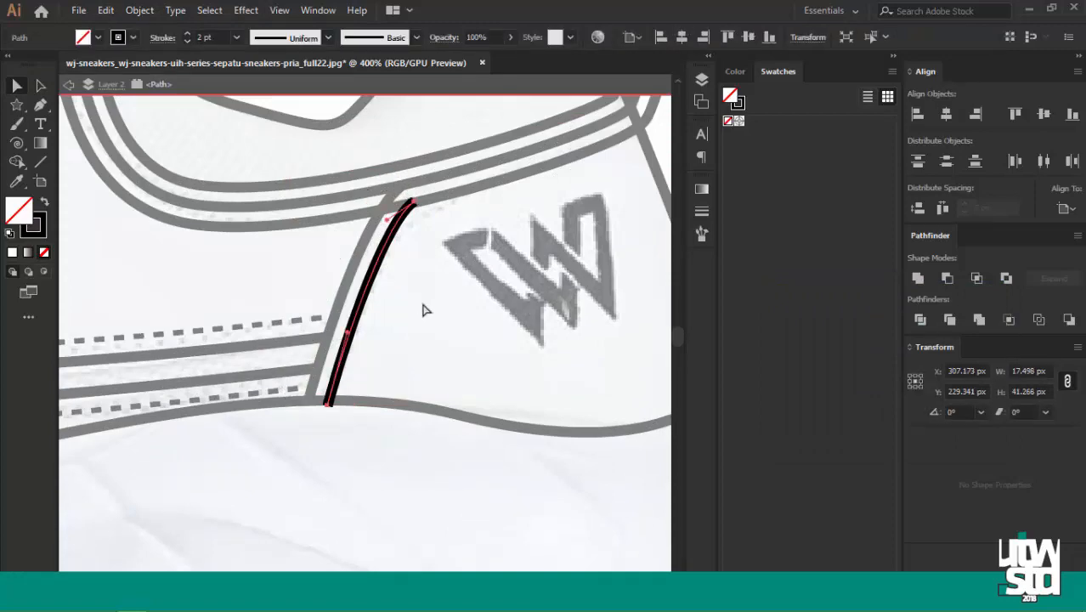
key(Escape)
Isolate the collar seam's compound offset path and delete its front end around the tongue.
right_click(452, 194)
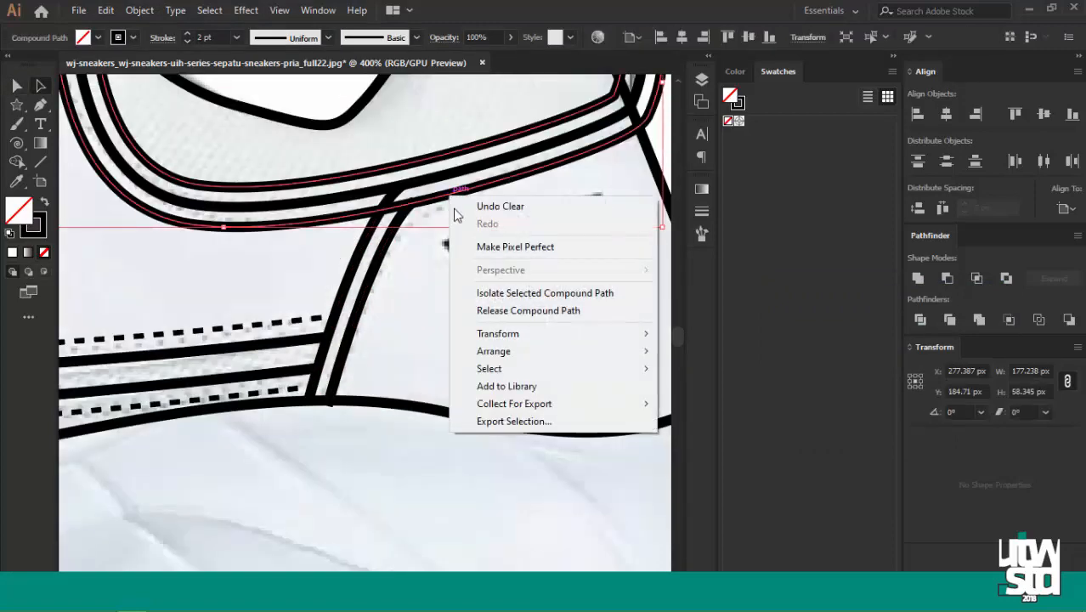
click(507, 294)
scroll(506, 293, down, 3)
scroll(255, 213, up, 3)
key(a)
drag(177, 189, 287, 282)
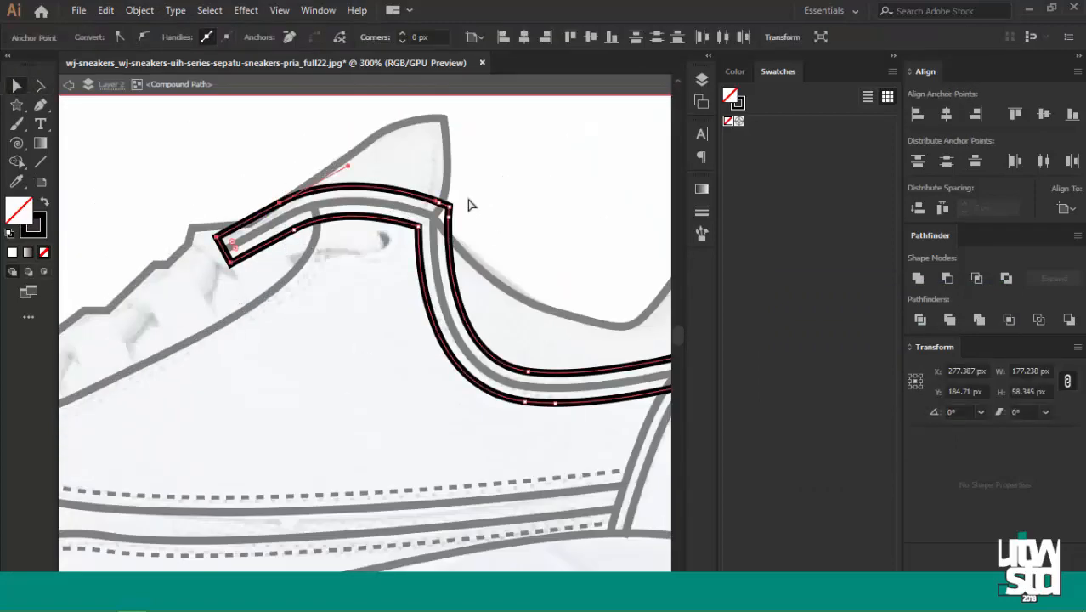
key(Delete)
scroll(425, 238, down, 3)
scroll(355, 244, up, 8)
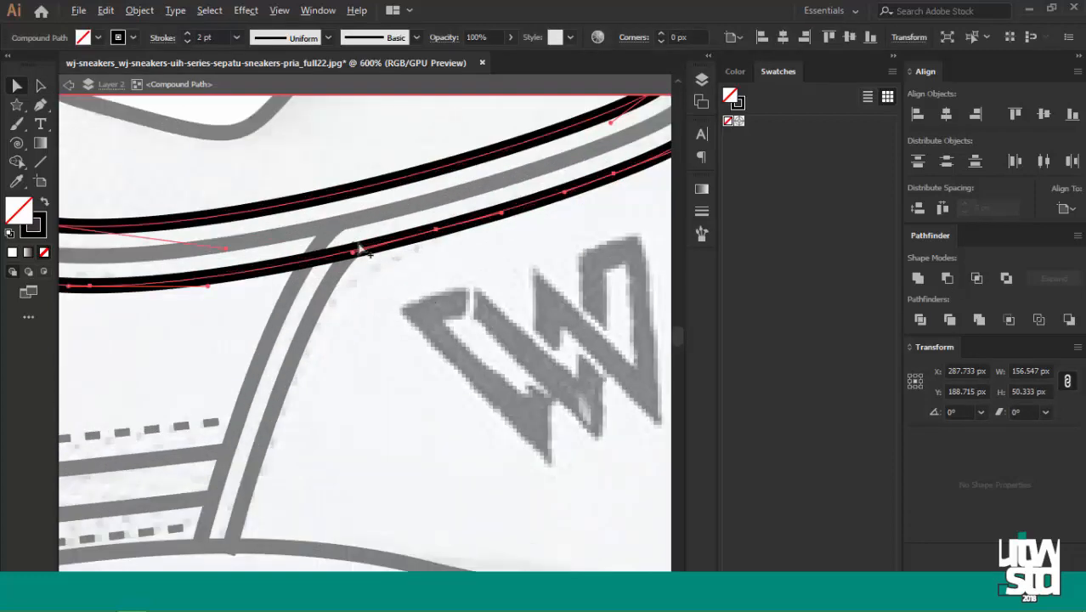
Add an anchor where the collar offset meets the heel panel's inner line, then delete everything except the lower line across the heel panel.
key(plus)
click(342, 246)
scroll(343, 268, down, 6)
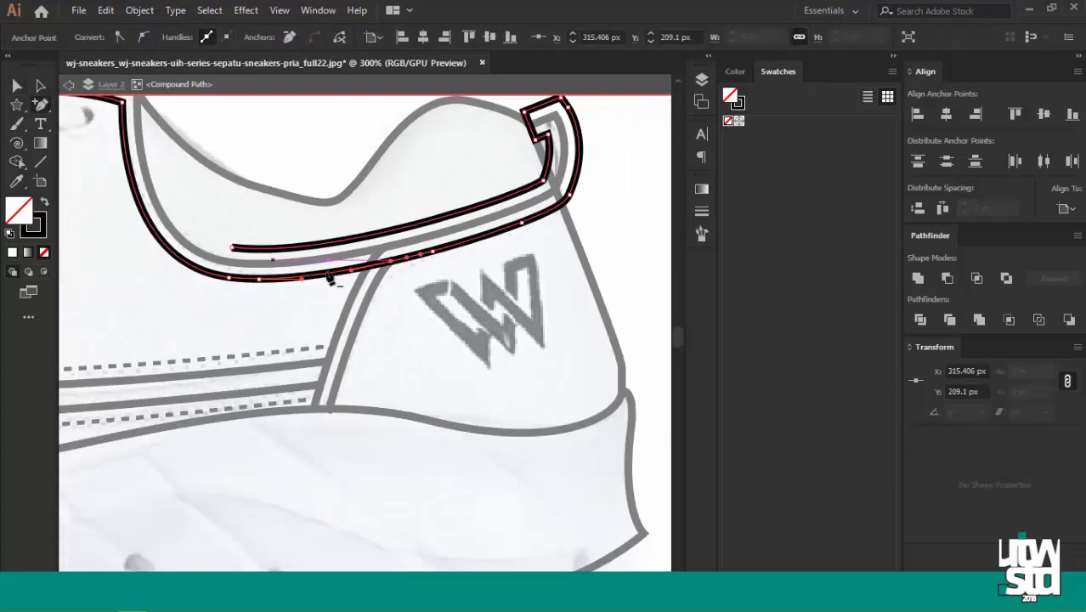
key(v)
key(Delete)
scroll(476, 179, up, 4)
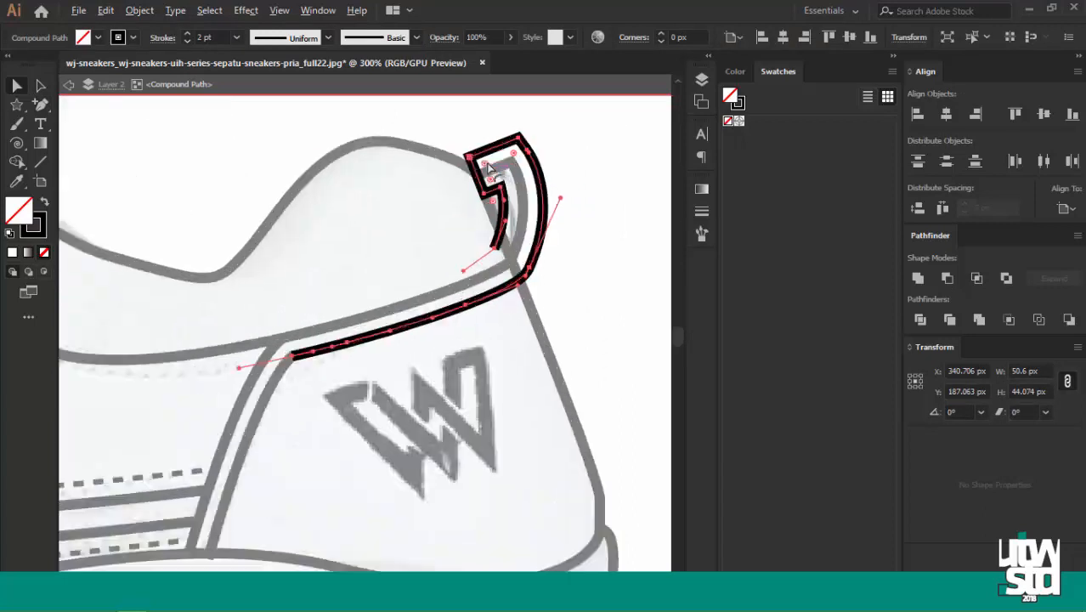
key(Delete)
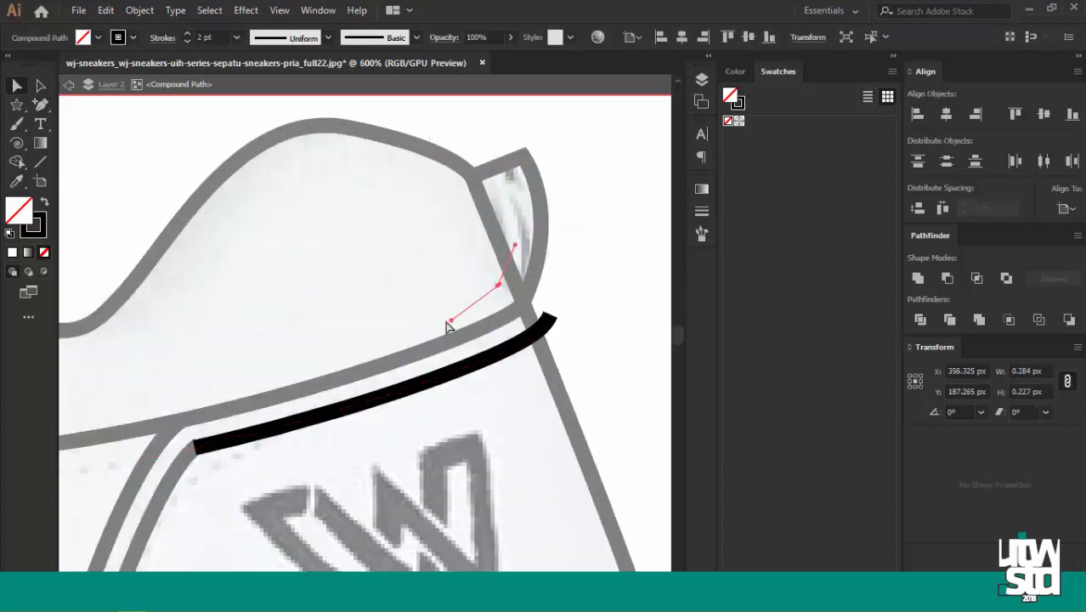
key(Delete)
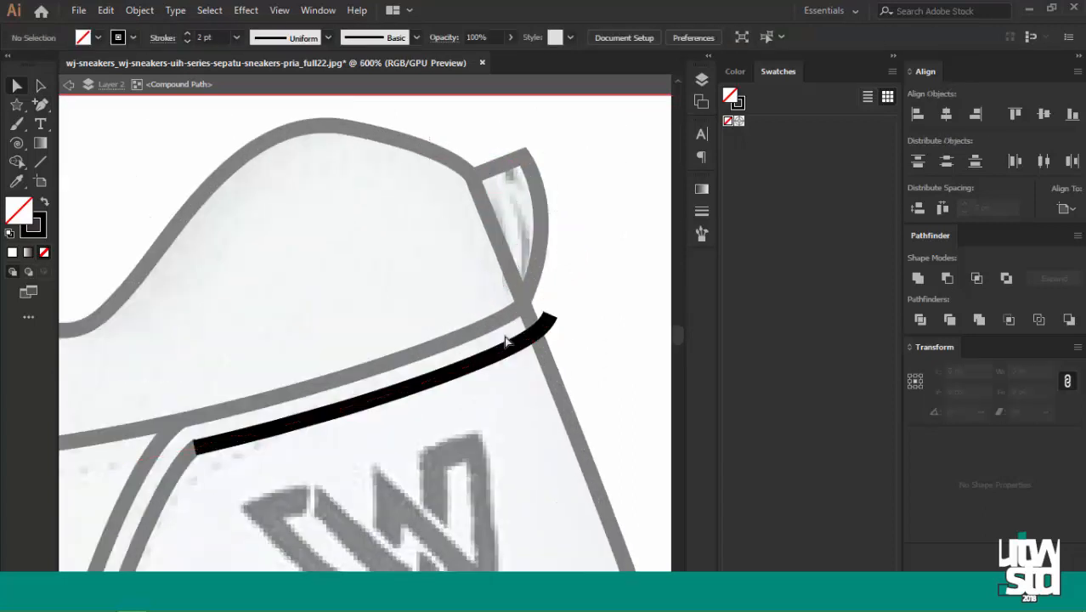
Move the lower line's rear end onto the shoe outline and join its front end to the top of the front seam's inner line.
ctrl+click(549, 319)
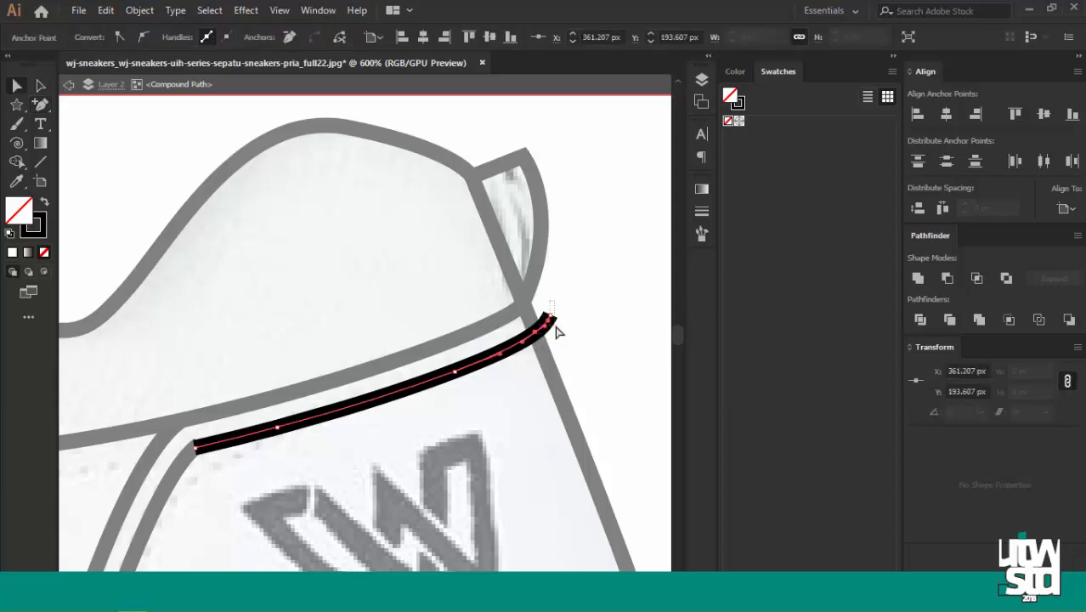
scroll(556, 332, up, 3)
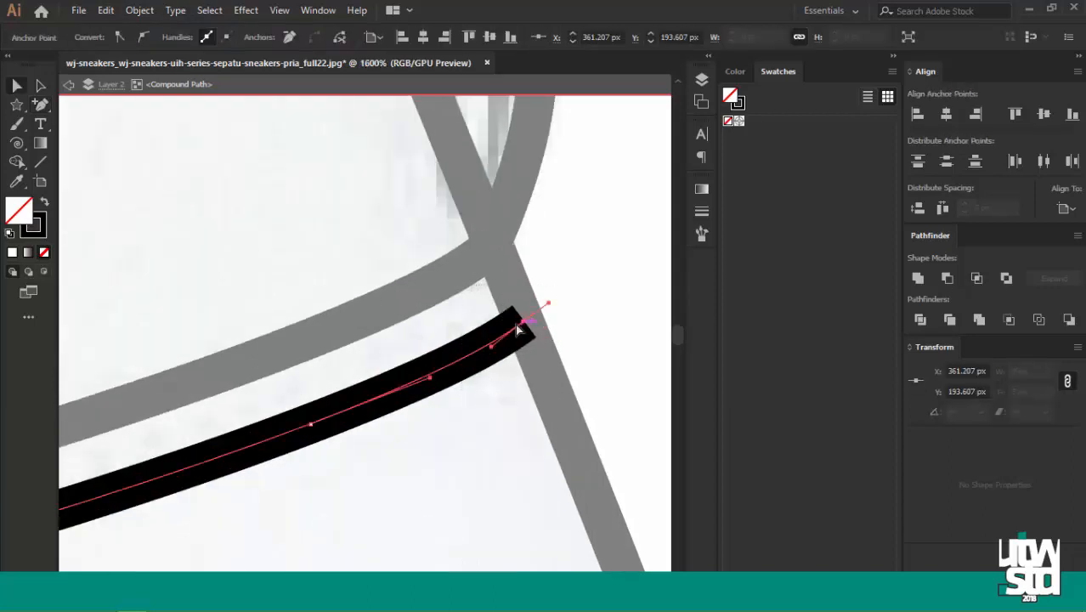
drag(524, 320, 525, 326)
scroll(620, 293, down, 5)
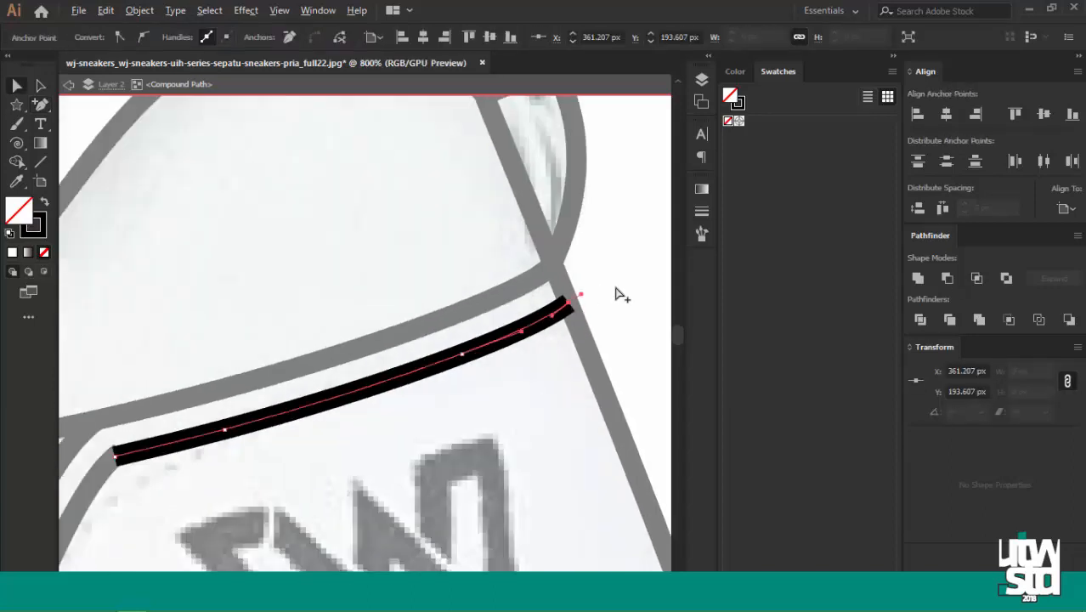
scroll(442, 355, up, 5)
drag(324, 343, 337, 306)
key(Escape)
scroll(342, 347, up, 1)
ctrl+click(357, 302)
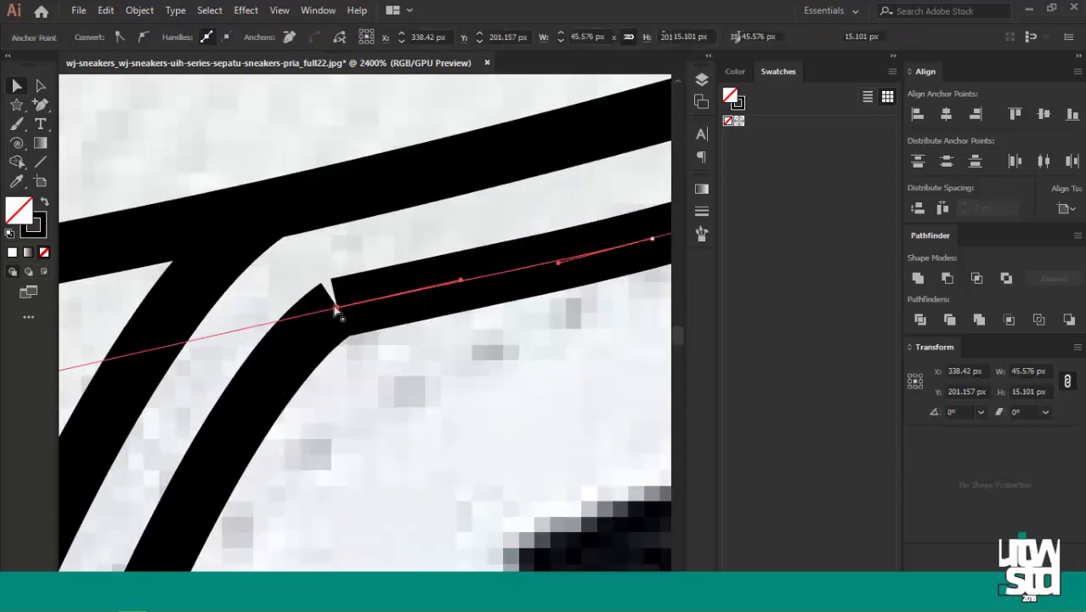
scroll(326, 204, down, 5)
Copy the dashed stitching stroke onto the heel panel's inner line with the Eyedropper, and deselect.
click(367, 246)
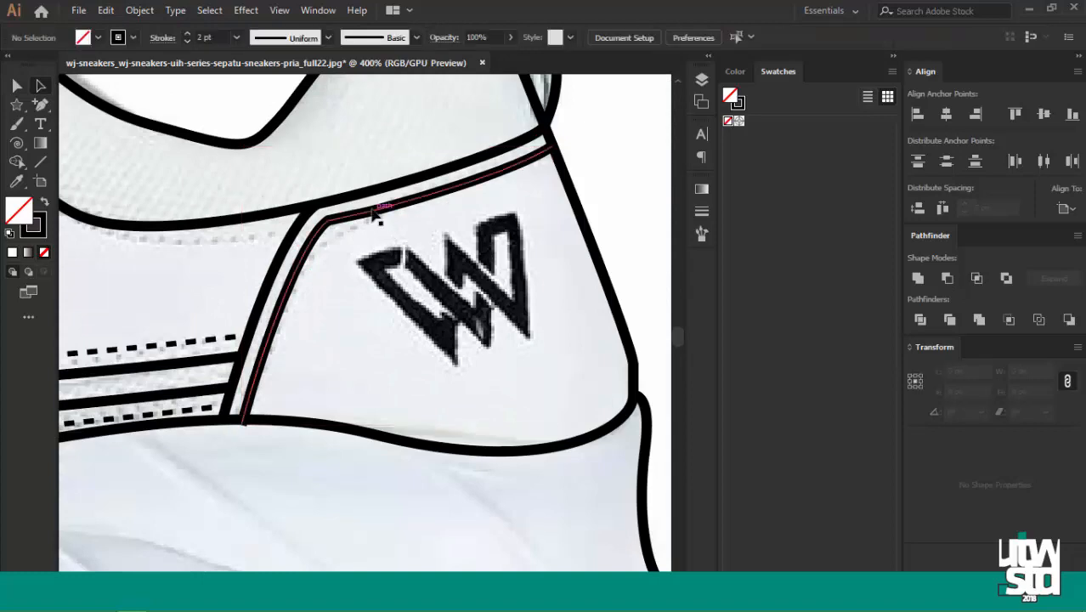
click(373, 210)
key(i)
click(187, 343)
key(a)
click(458, 266)
scroll(457, 265, down, 3)
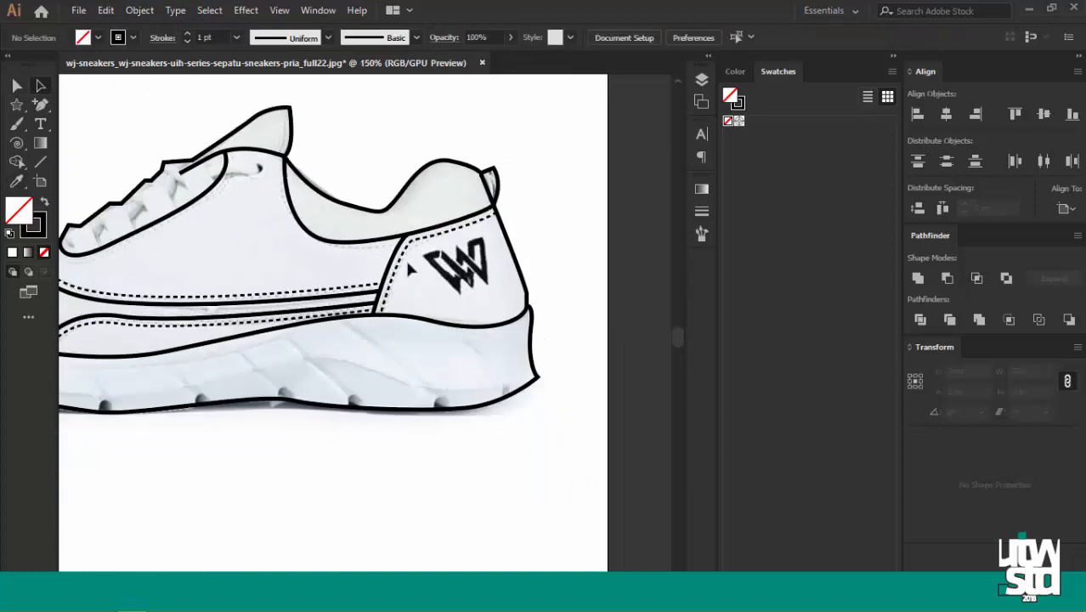
Compare the tracing with the photo by toggling the visibility of Layer 1 and Layer 2, leaving both visible.
scroll(291, 200, up, 3)
scroll(291, 200, down, 4)
click(698, 80)
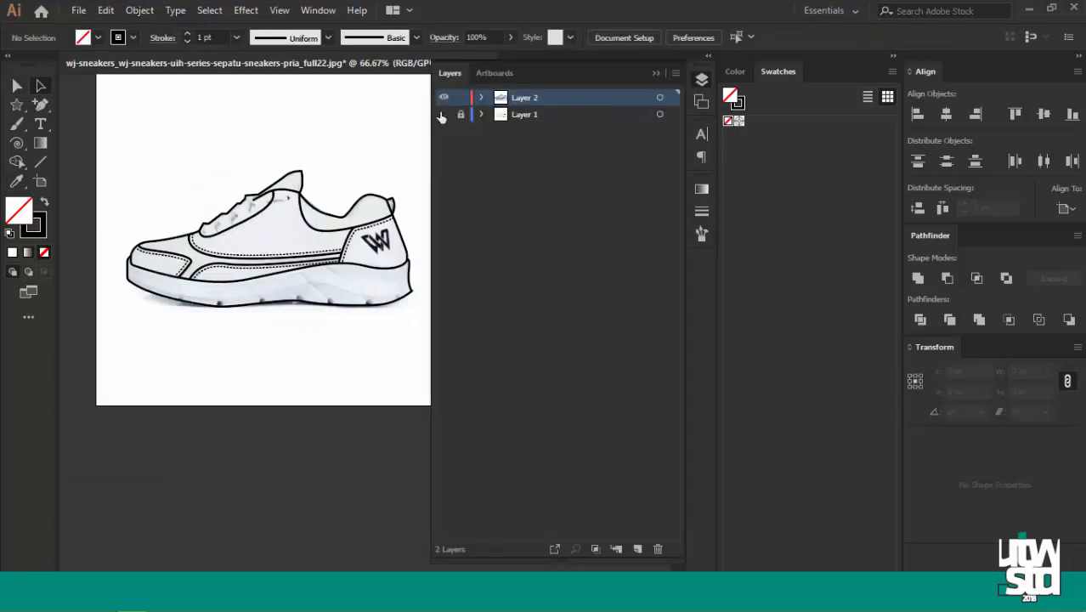
click(442, 114)
click(443, 113)
click(443, 97)
scroll(352, 221, up, 4)
scroll(351, 221, down, 4)
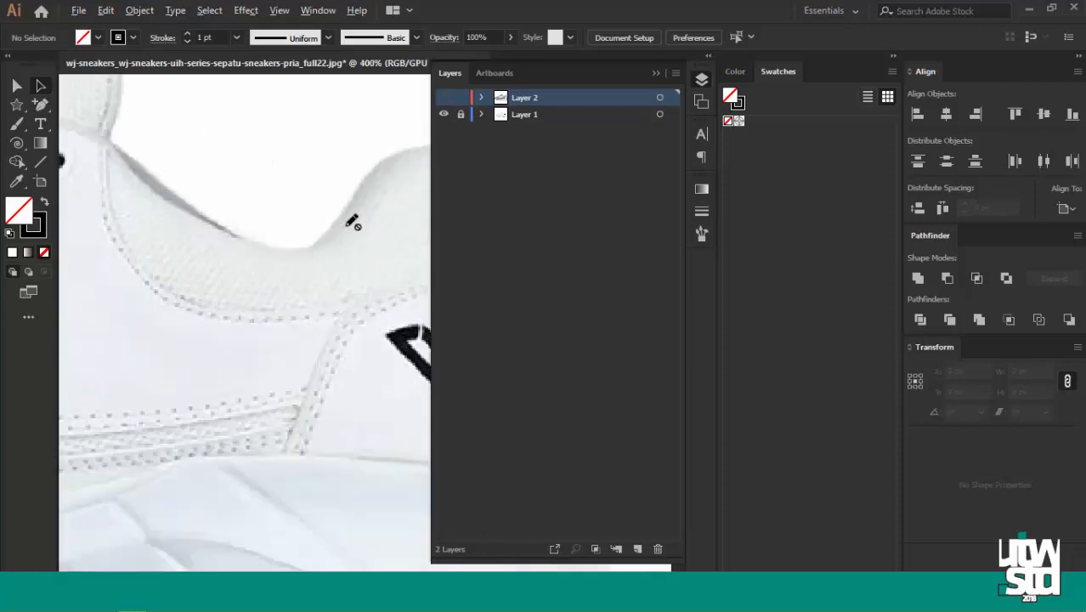
scroll(376, 199, up, 4)
click(446, 96)
scroll(336, 169, down, 2)
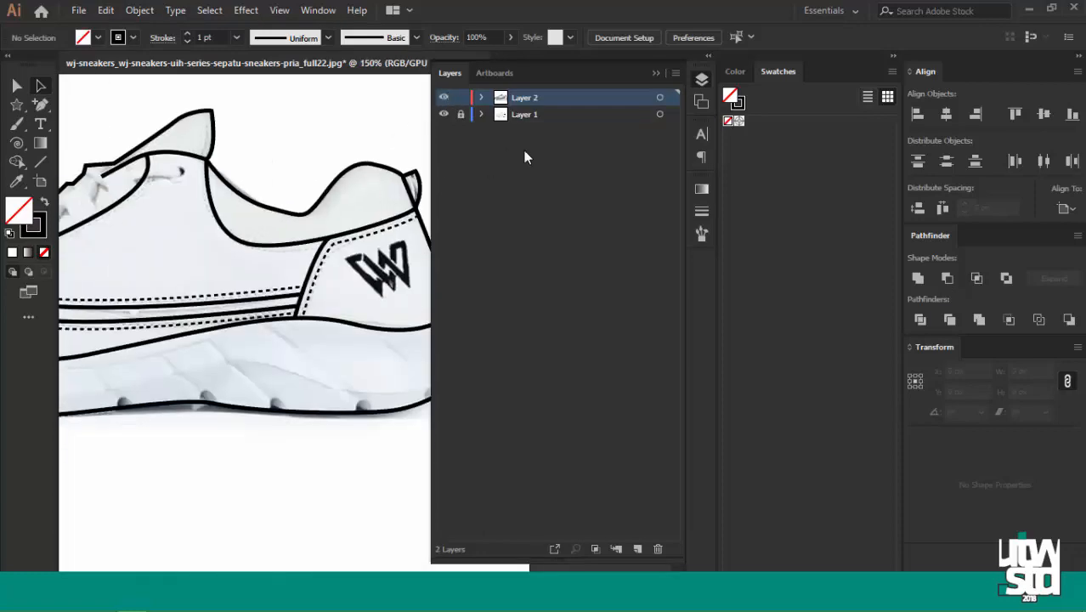
click(701, 79)
Examine the toe, sole and lace area of the drawing for parts that still need tracing.
click(437, 276)
scroll(515, 244, down, 2)
scroll(296, 340, up, 2)
click(295, 342)
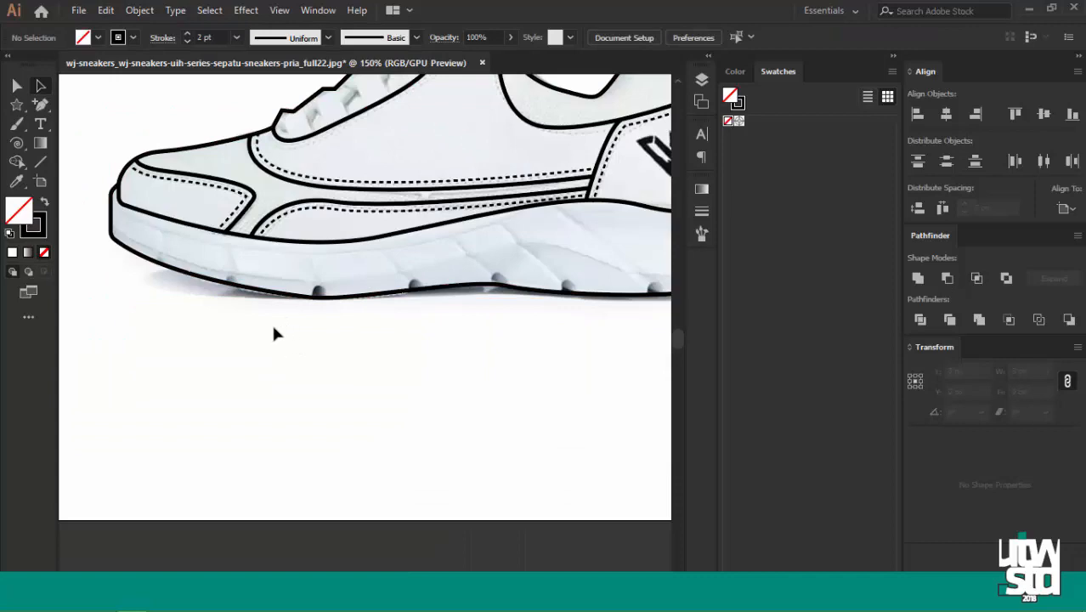
scroll(274, 330, down, 2)
scroll(280, 255, up, 3)
scroll(288, 258, down, 2)
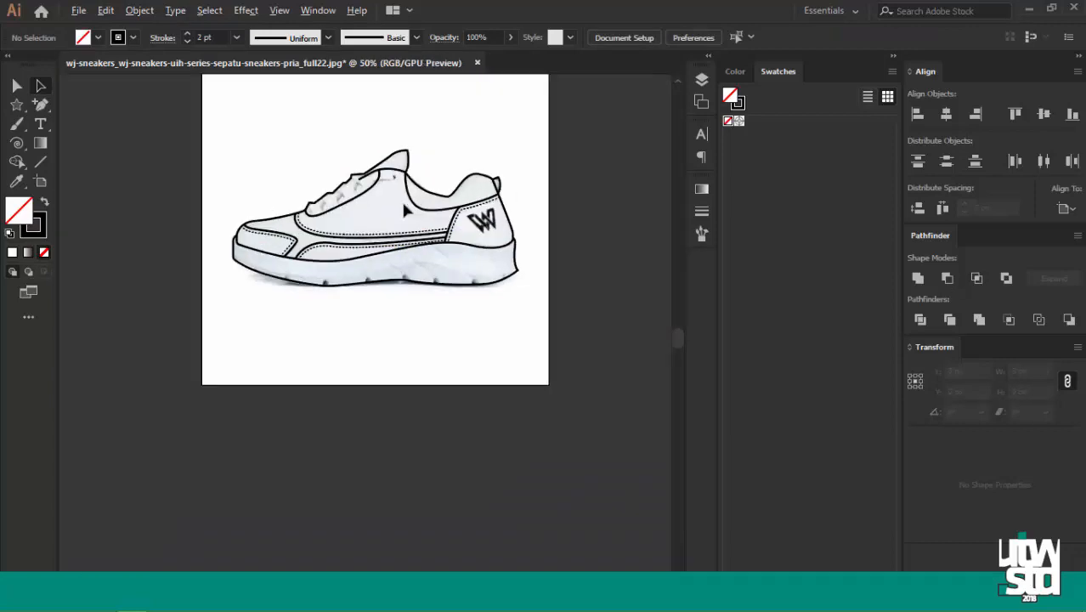
scroll(377, 196, up, 2)
scroll(414, 234, up, 2)
scroll(415, 232, down, 1)
scroll(311, 249, up, 2)
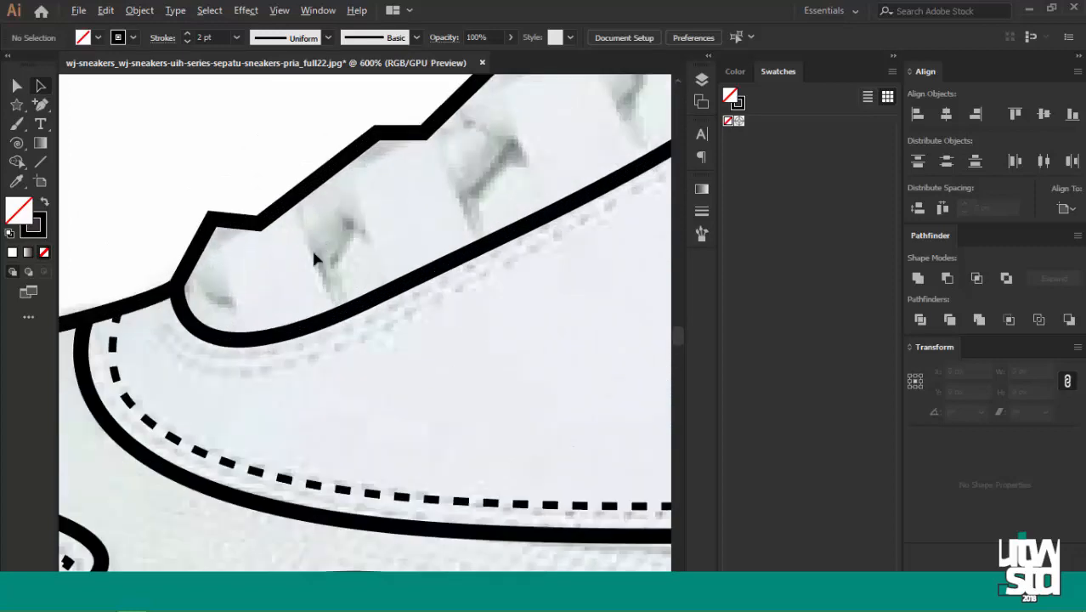
With the Pen tool, continue from the lace opening's front anchor and trace the first lace's lower curve, ending in a corner point.
drag(40, 104, 80, 106)
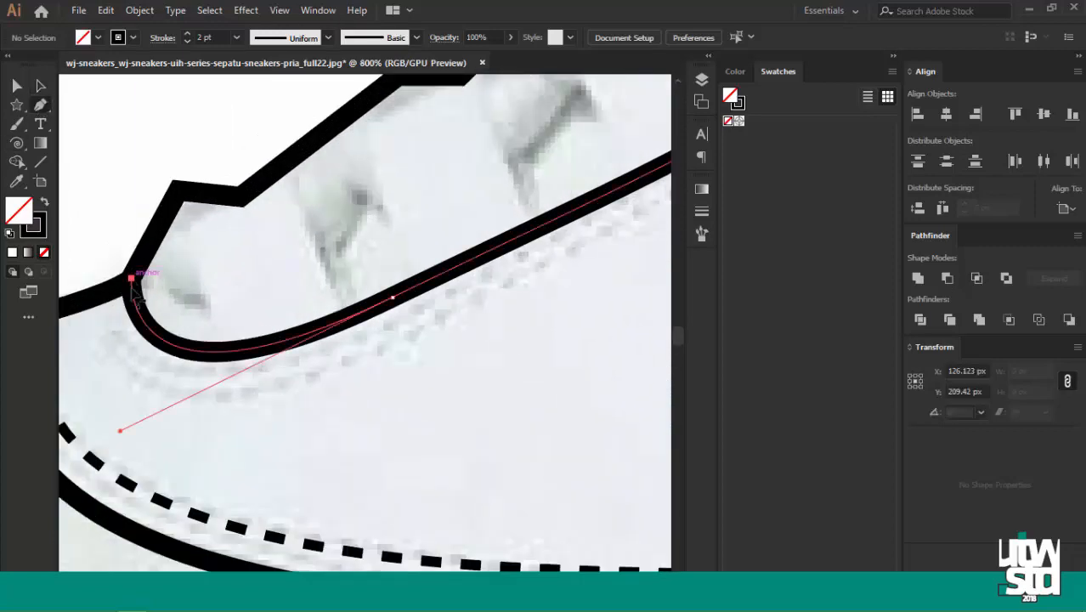
click(131, 279)
scroll(212, 340, down, 2)
scroll(290, 299, up, 1)
drag(283, 282, 339, 170)
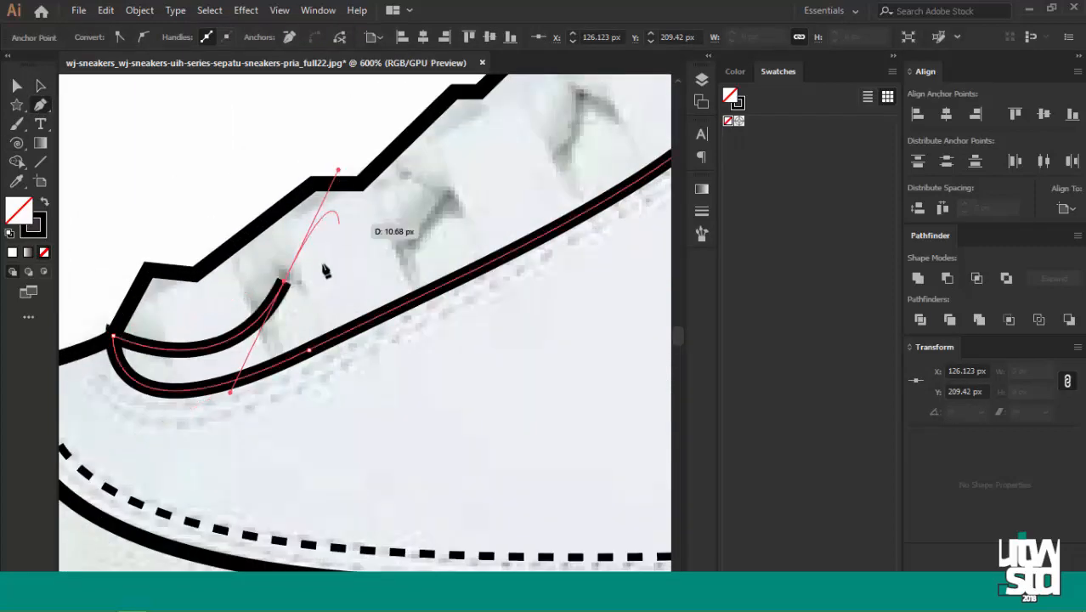
click(284, 282)
Continue the lace path with two more scalloped curves along the middle laces, turning each end into a corner point.
scroll(283, 287, down, 2)
scroll(358, 257, up, 2)
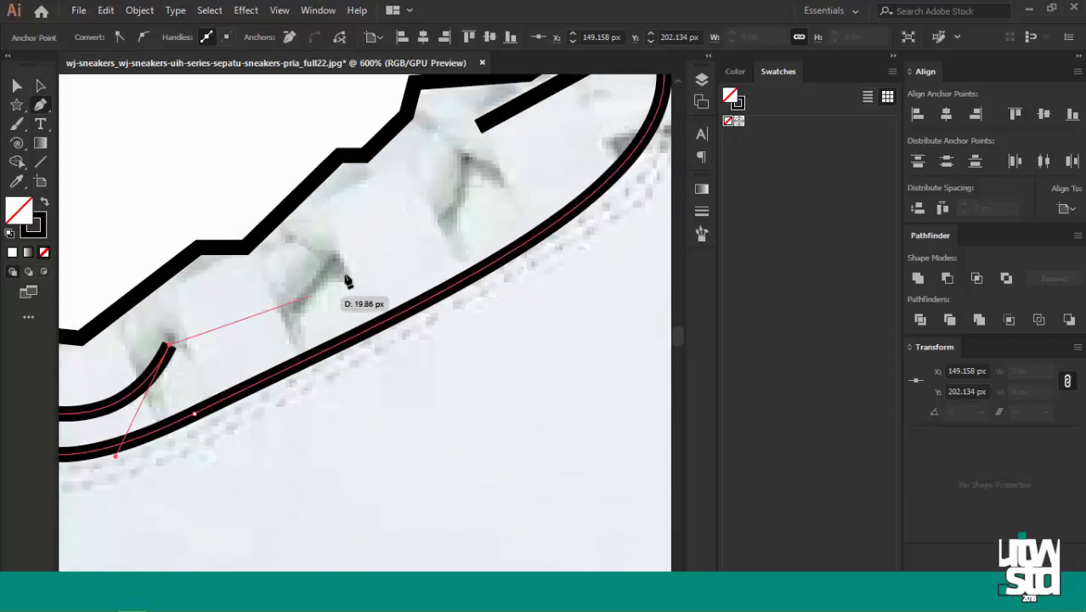
drag(331, 257, 346, 241)
drag(391, 149, 391, 149)
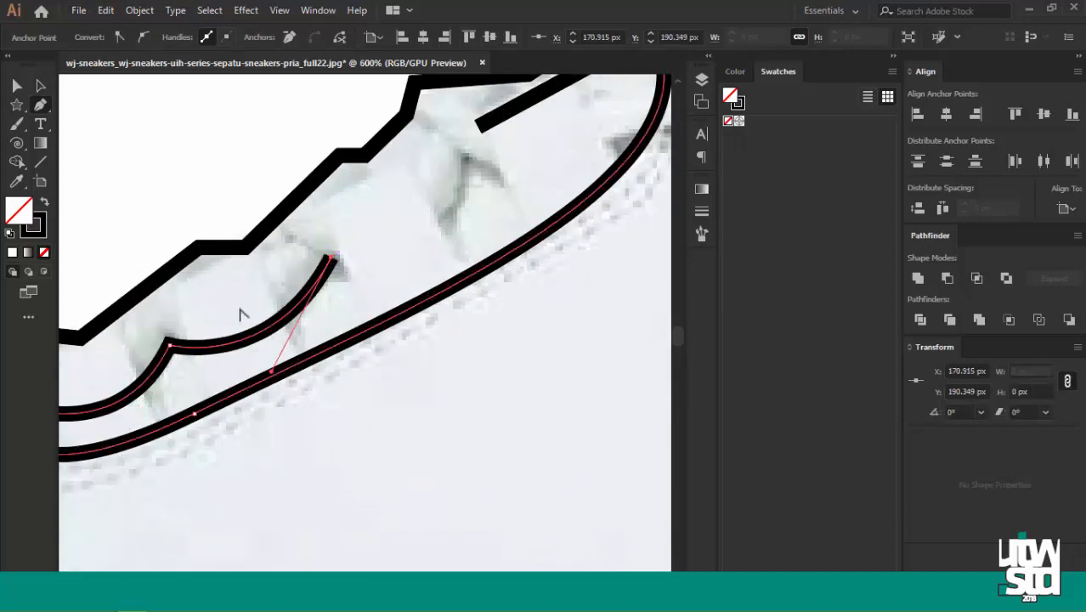
scroll(241, 314, down, 2)
scroll(360, 238, up, 2)
mouse_move(344, 241)
mouse_down()
mouse_move(373, 151)
mouse_move(363, 139)
mouse_up()
click(344, 240)
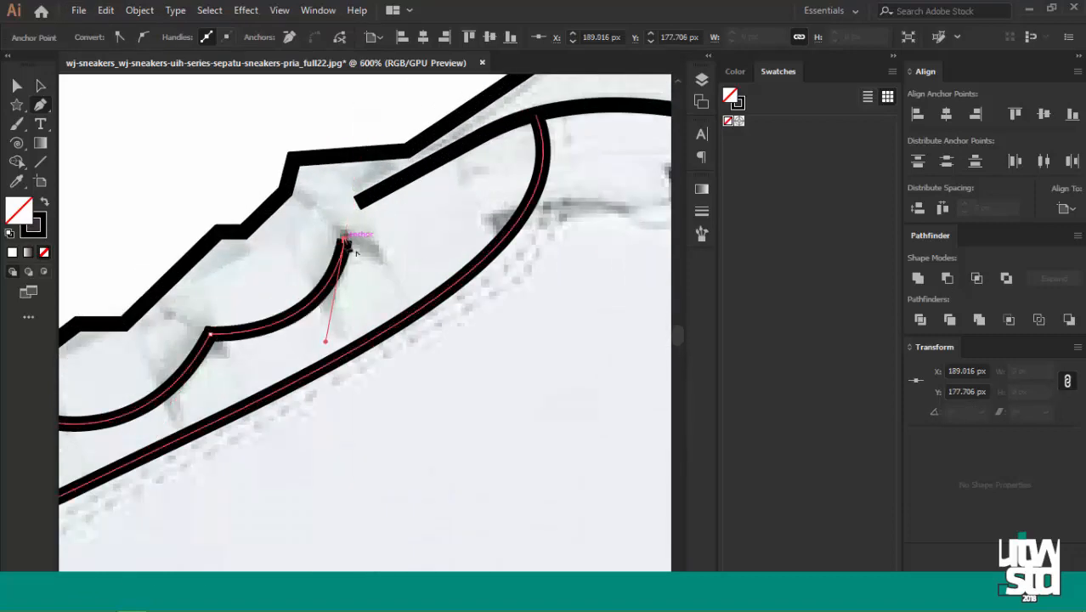
Trace the top lace to the eyelet, around its end and back up to the tongue outline, and finish the path.
scroll(355, 251, down, 2)
drag(255, 272, 319, 245)
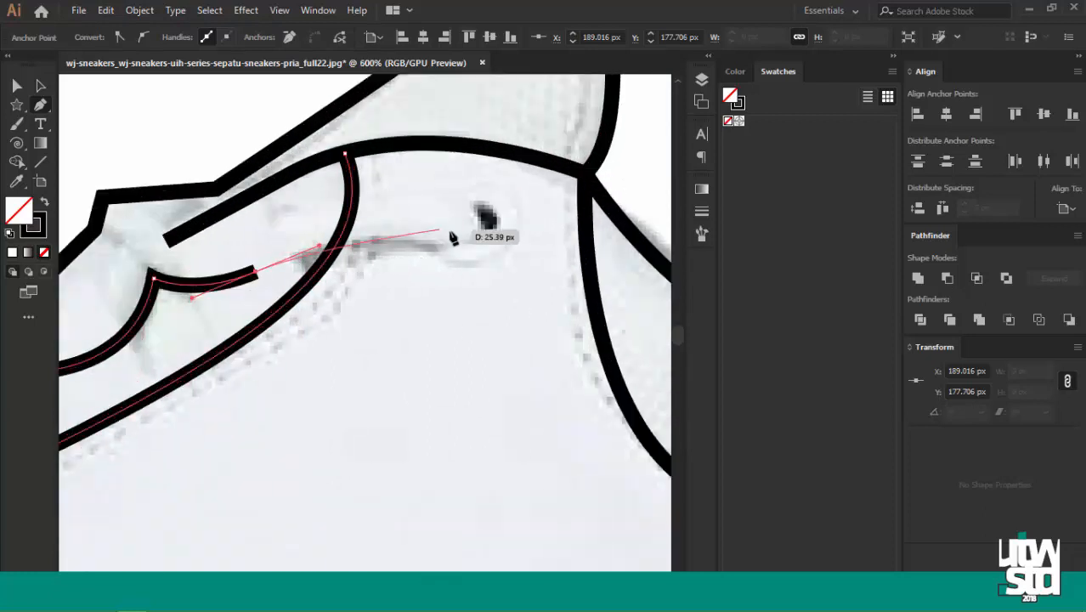
mouse_move(457, 246)
mouse_down()
mouse_move(497, 253)
mouse_move(442, 191)
mouse_up()
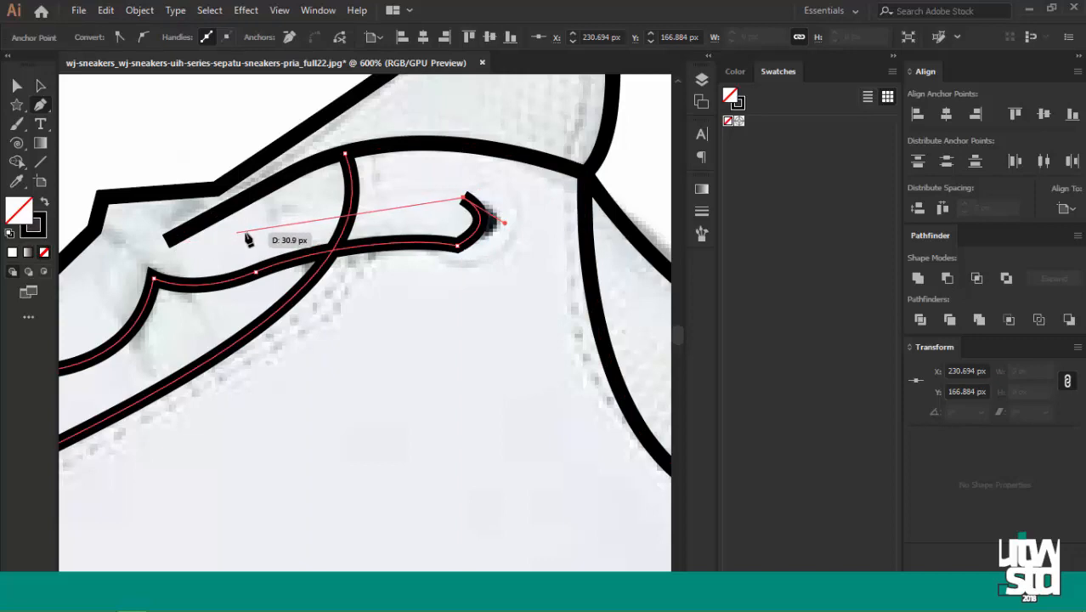
drag(245, 231, 207, 260)
click(138, 195)
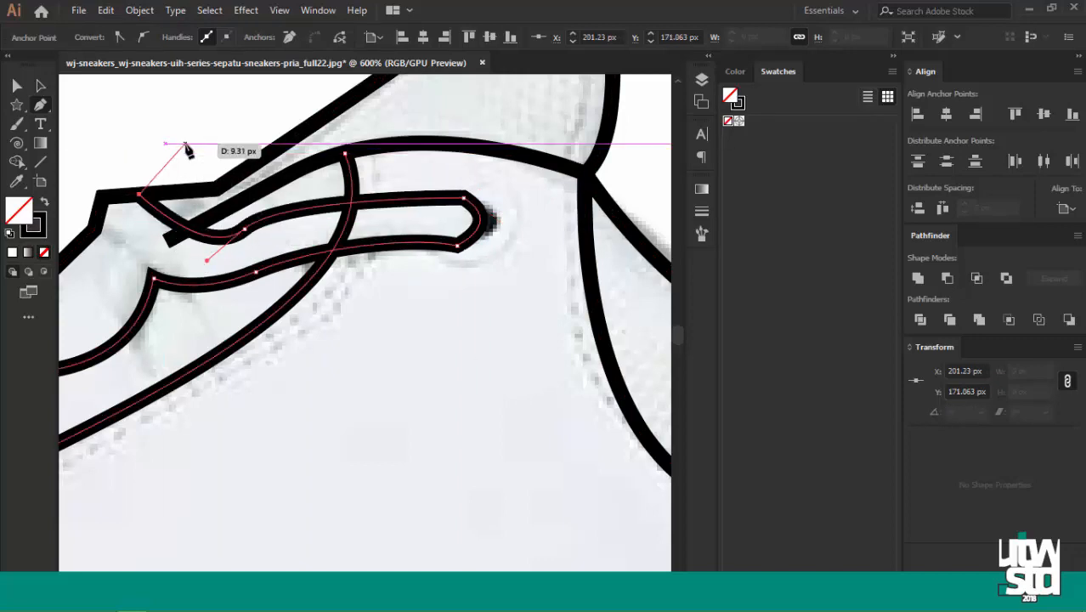
key(a)
scroll(374, 145, down, 3)
click(323, 140)
Separate the lace path from the lace opening's outline at their shared front anchor.
scroll(375, 218, up, 5)
ctrl+click(294, 199)
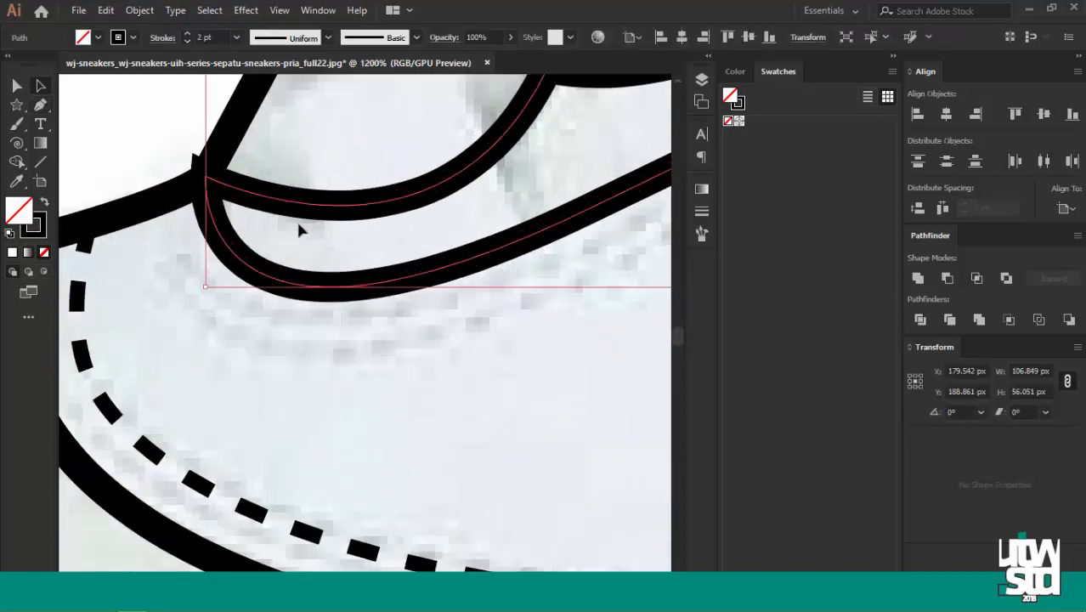
click(211, 179)
click(207, 177)
scroll(354, 249, down, 5)
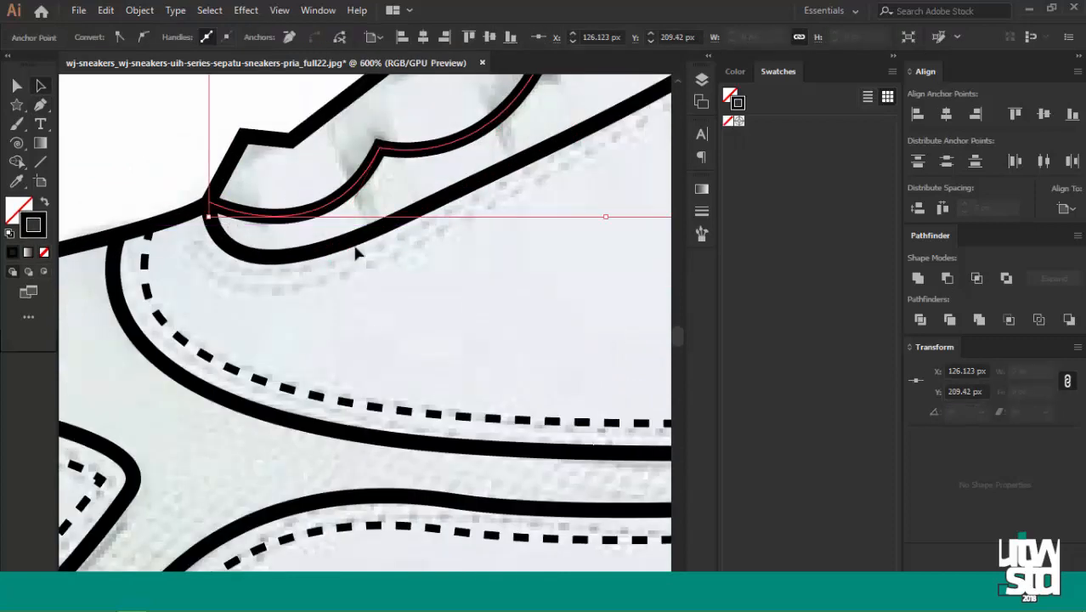
Set the scalloped lace path's stroke weight to 1 pt.
scroll(419, 258, up, 3)
click(318, 234)
click(316, 215)
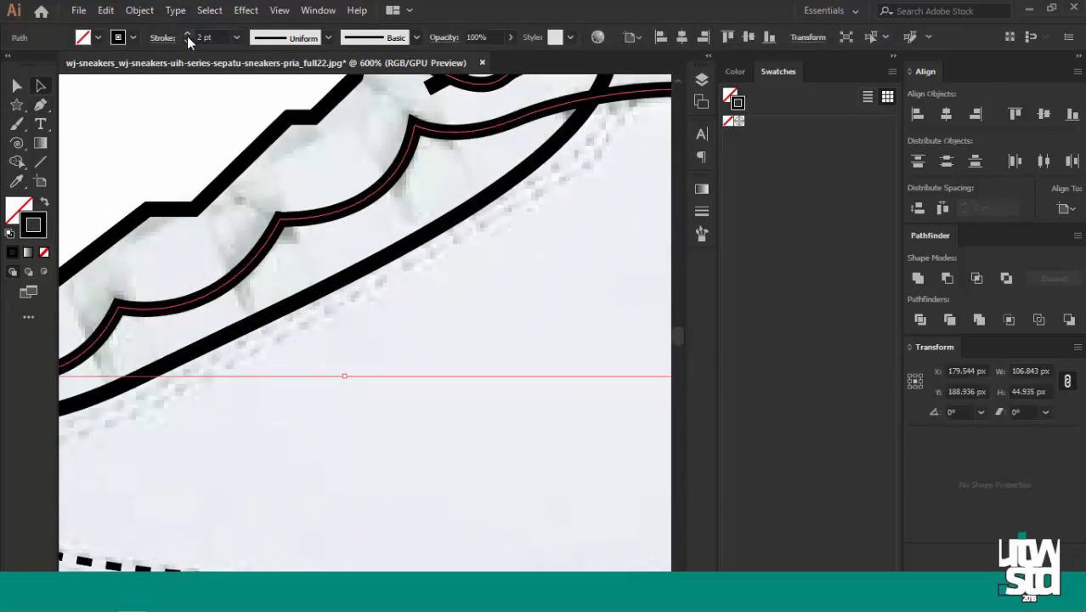
click(188, 41)
click(361, 286)
Move the collar line's front end onto the top lace's curve and give it a rounded end.
scroll(350, 290, down, 3)
scroll(400, 265, up, 3)
scroll(325, 224, down, 2)
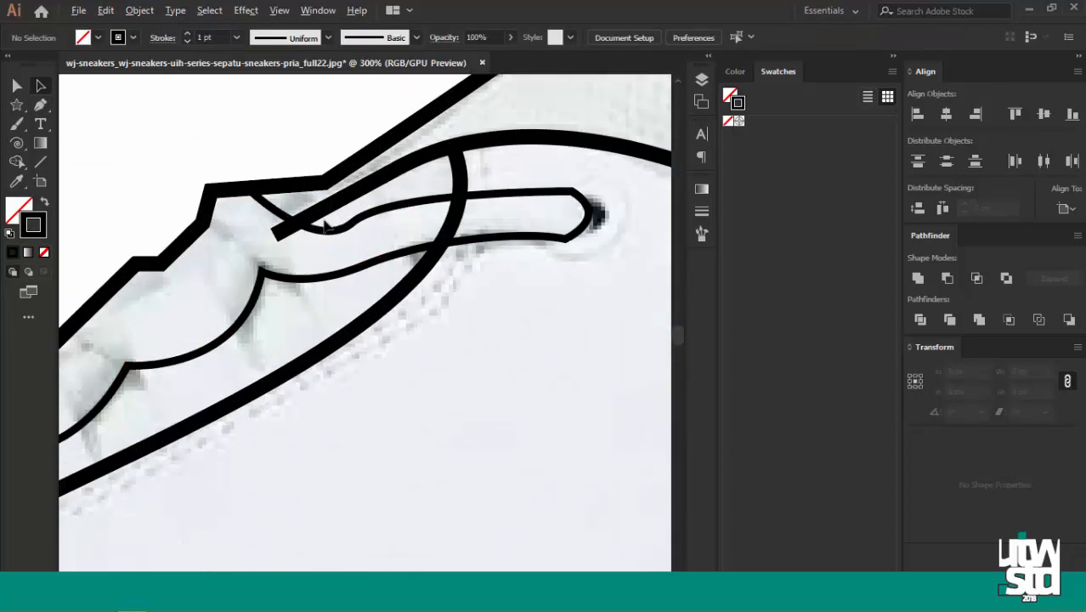
drag(278, 234, 295, 224)
click(333, 218)
scroll(335, 219, down, 2)
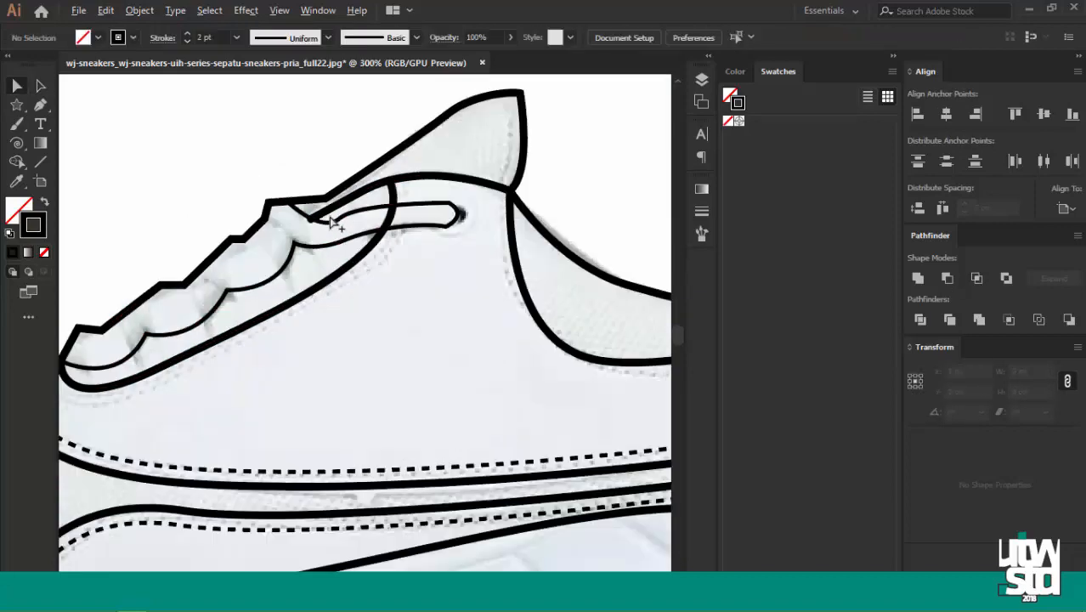
scroll(457, 176, up, 1)
drag(468, 177, 469, 178)
scroll(267, 228, up, 1)
scroll(280, 231, down, 4)
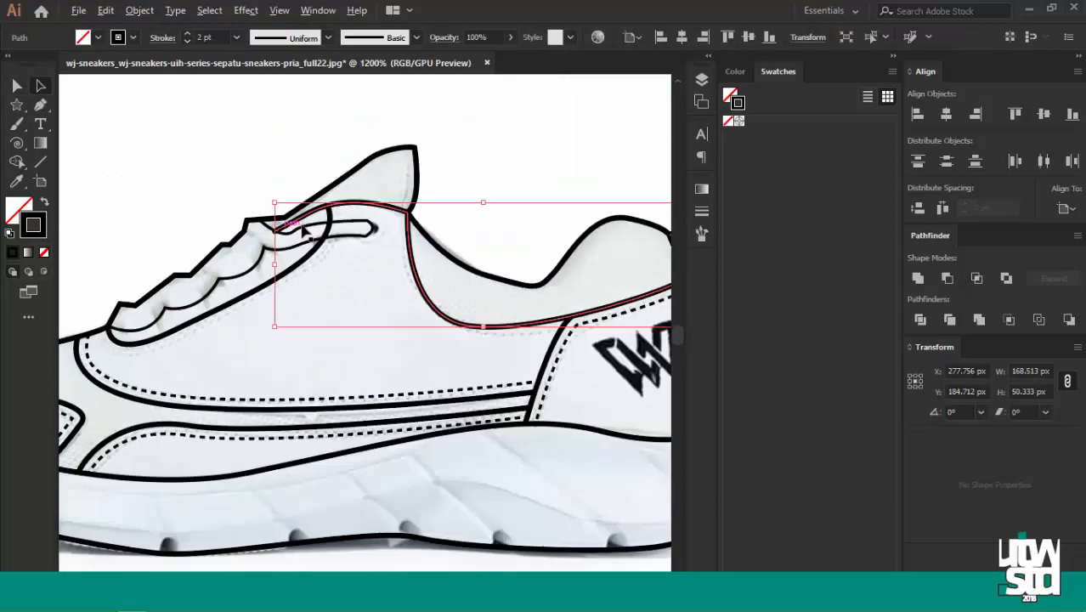
click(529, 232)
scroll(425, 227, down, 3)
scroll(426, 226, up, 2)
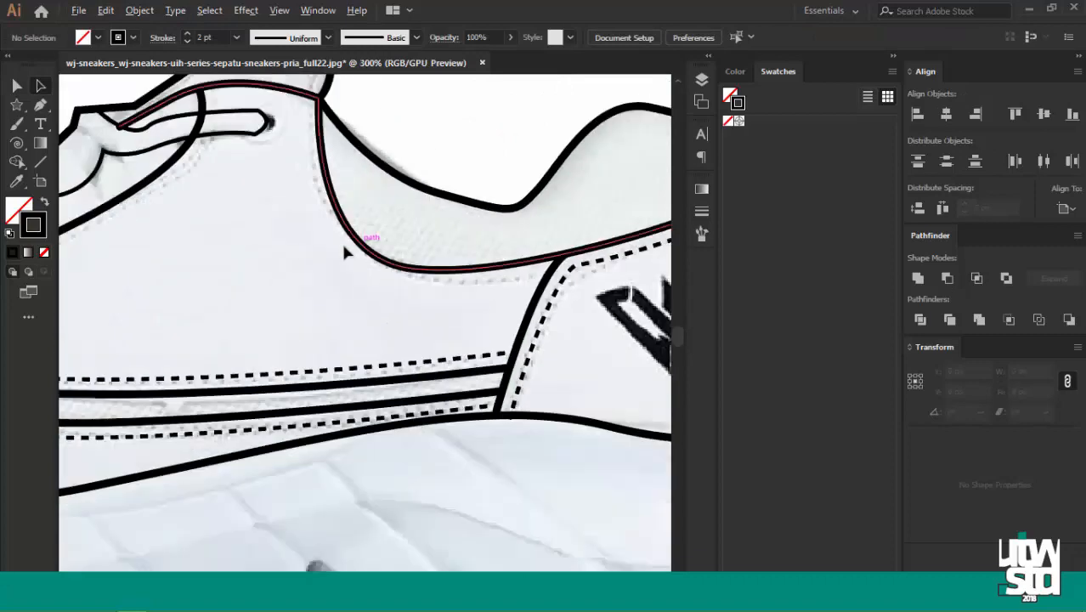
scroll(345, 244, down, 1)
scroll(350, 140, down, 2)
scroll(348, 223, up, 1)
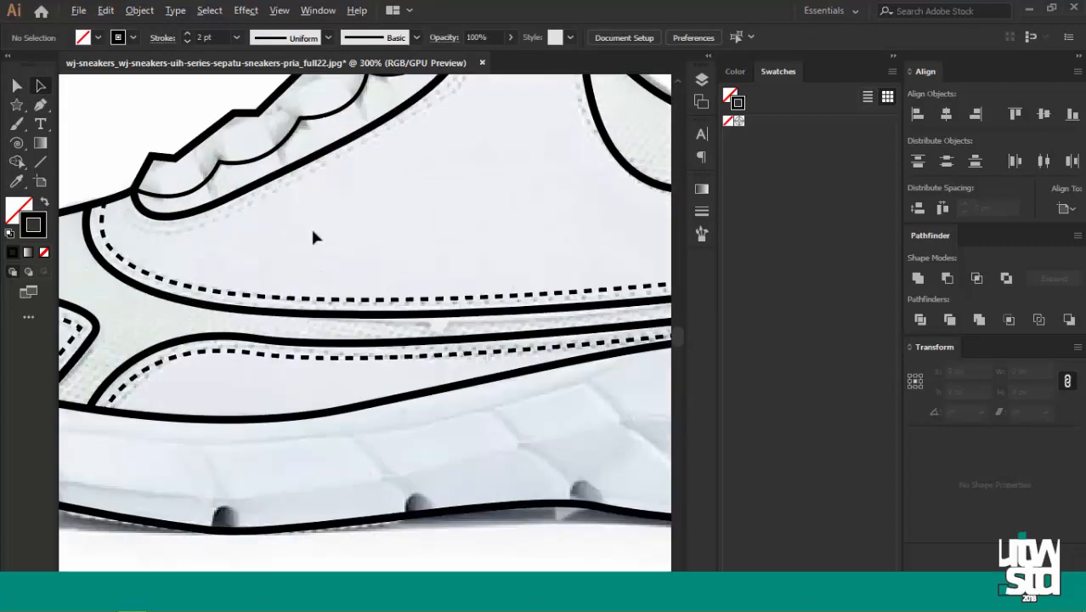
scroll(213, 204, up, 3)
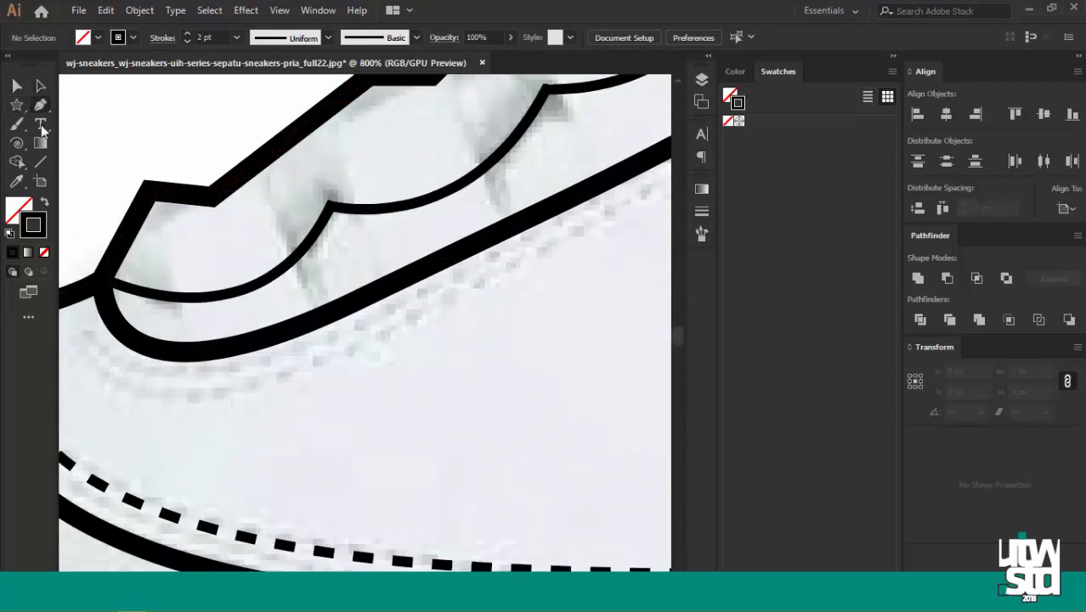
click(195, 351)
click(159, 246)
click(267, 199)
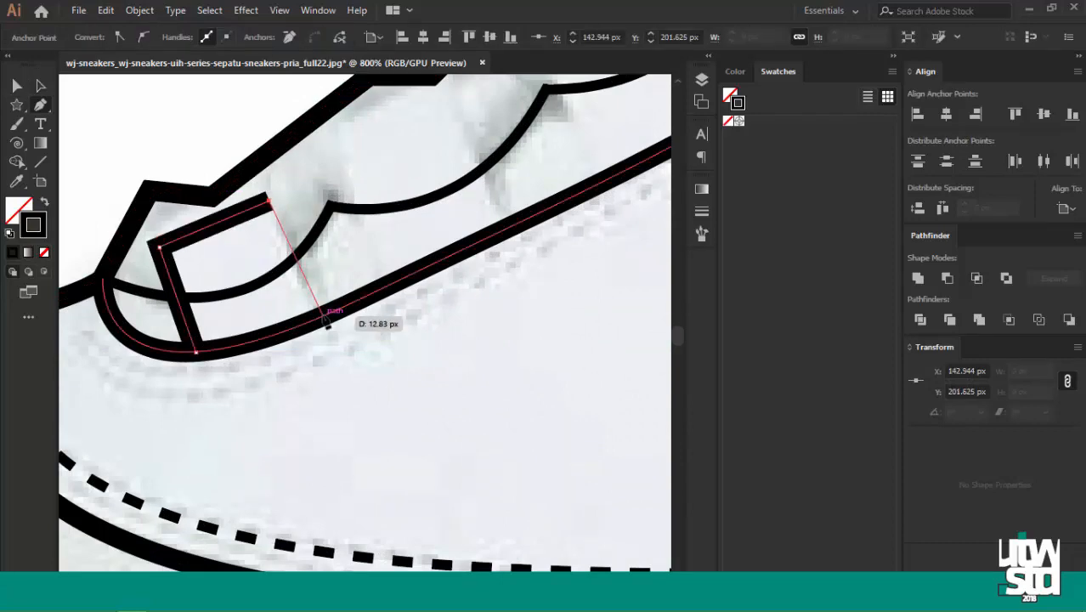
key(ctrl+z)
key(ctrl+z)
key(ctrl+z)
key(a)
Draw a straight line from the top lace's corner up to the tongue outline and copy the lace path's 1 pt stroke onto it.
scroll(410, 329, down, 7)
scroll(363, 201, up, 1)
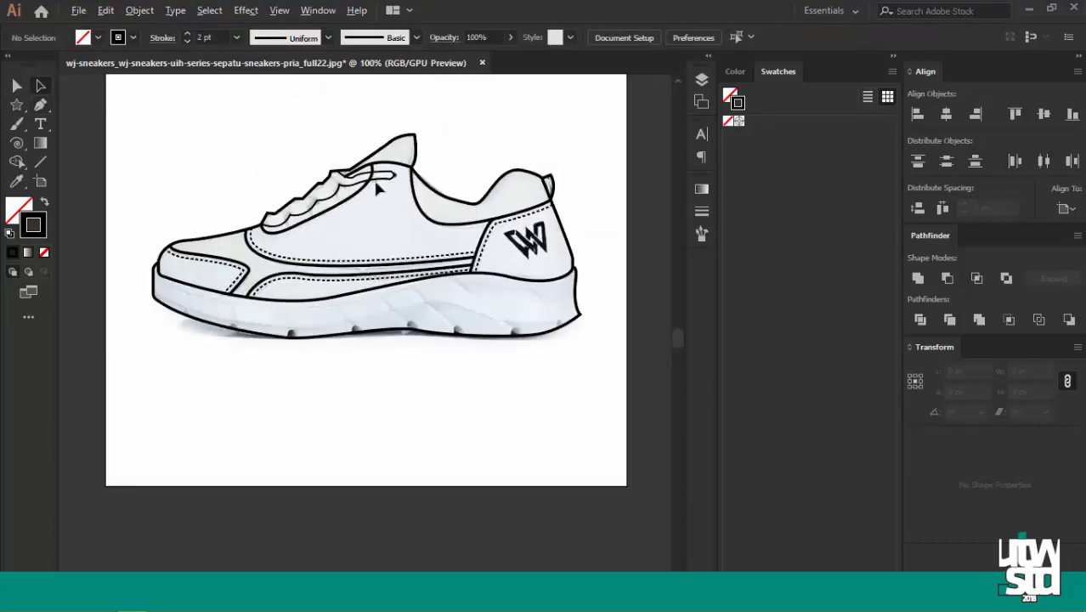
scroll(379, 188, up, 6)
key(p)
click(314, 257)
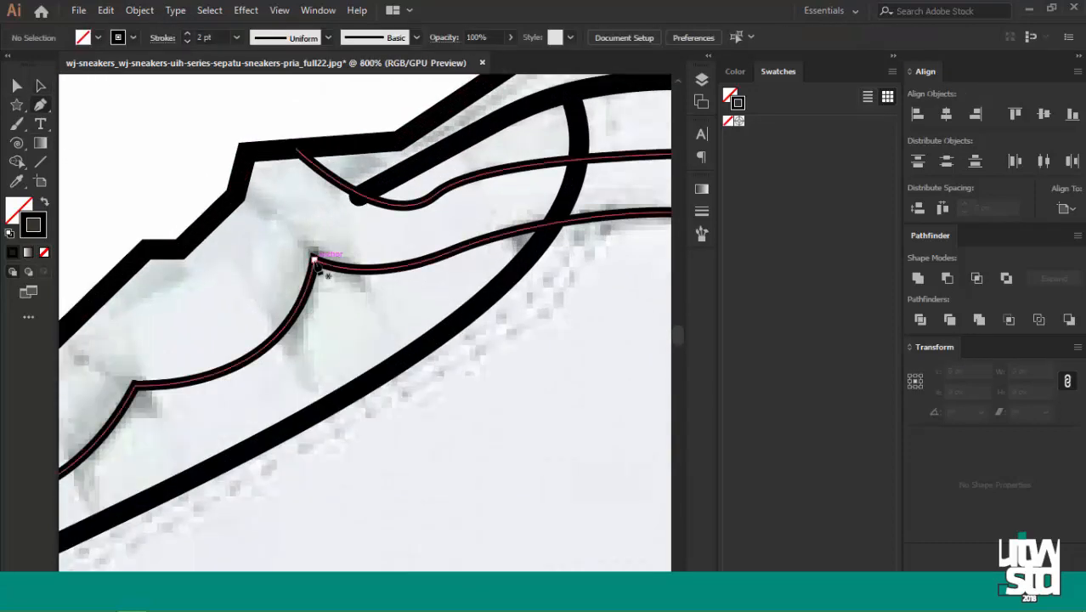
click(239, 195)
key(i)
click(332, 265)
key(a)
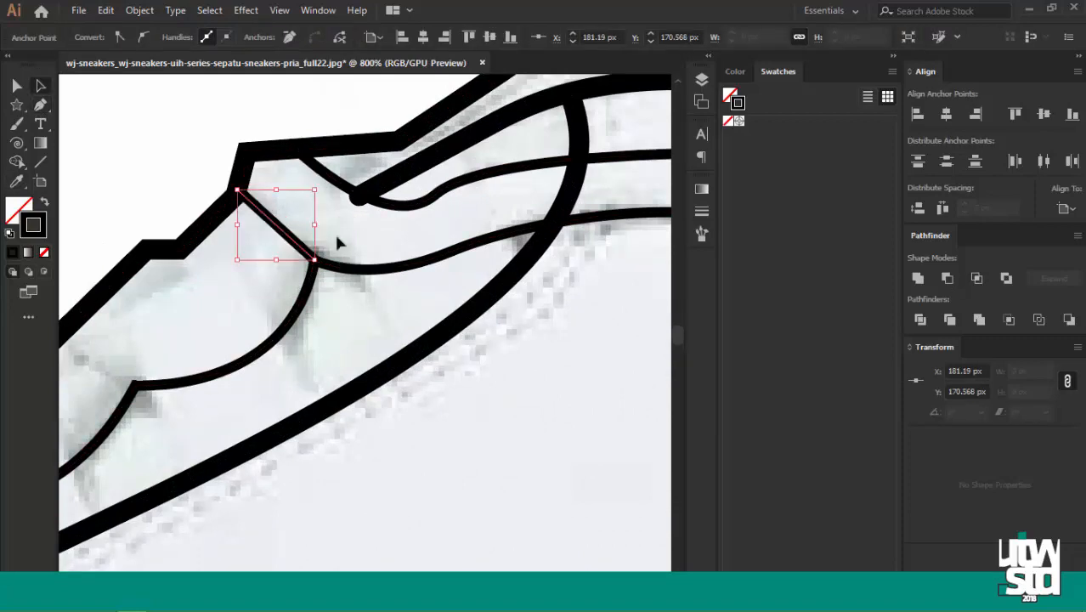
click(355, 232)
With the Pen tool, start a 1 pt line on the sole's front edge and curve it along the lower forefoot towards the midfoot.
scroll(371, 231, down, 4)
scroll(325, 252, up, 2)
scroll(455, 339, down, 5)
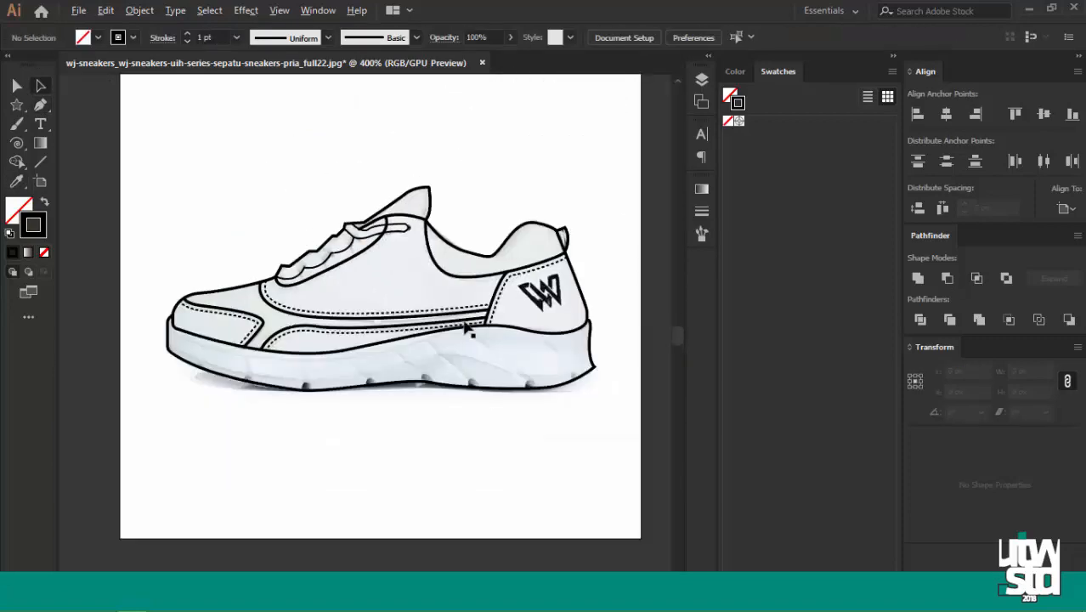
scroll(476, 393, up, 3)
scroll(476, 393, down, 2)
scroll(277, 306, up, 3)
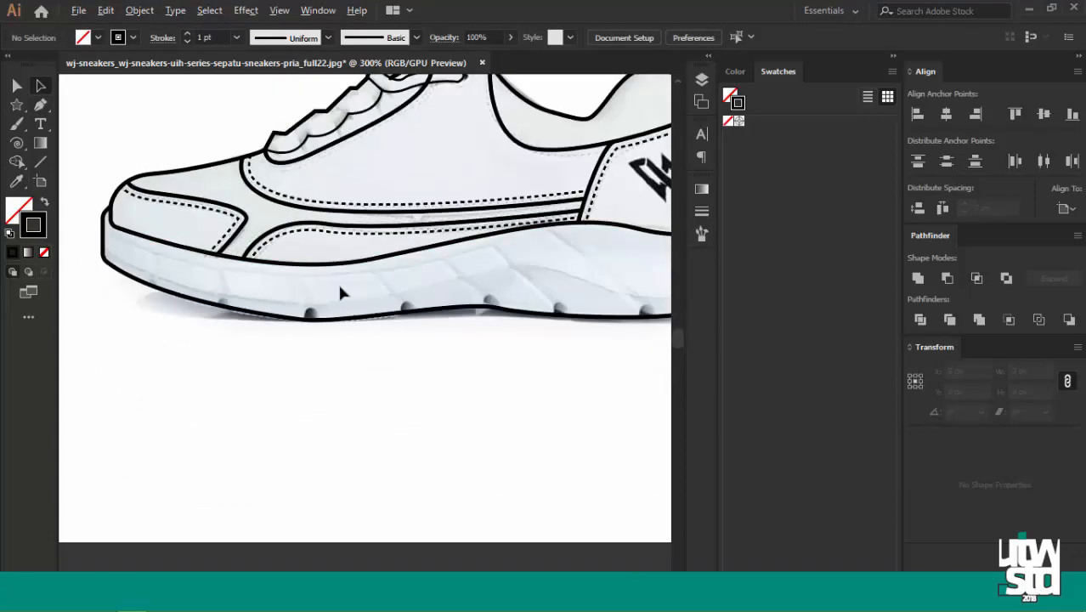
click(40, 103)
scroll(99, 258, up, 2)
click(79, 249)
scroll(107, 260, down, 2)
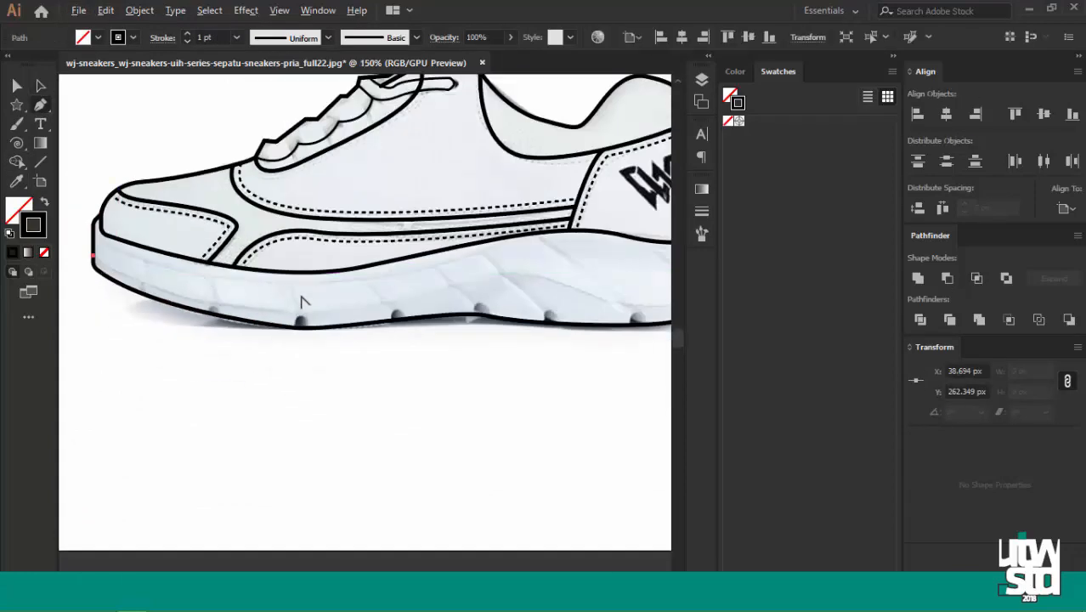
drag(463, 291, 496, 287)
Continue the sole line over the midfoot hump and down to the heel's rear edge, and finish the path.
scroll(496, 288, down, 2)
scroll(584, 279, up, 3)
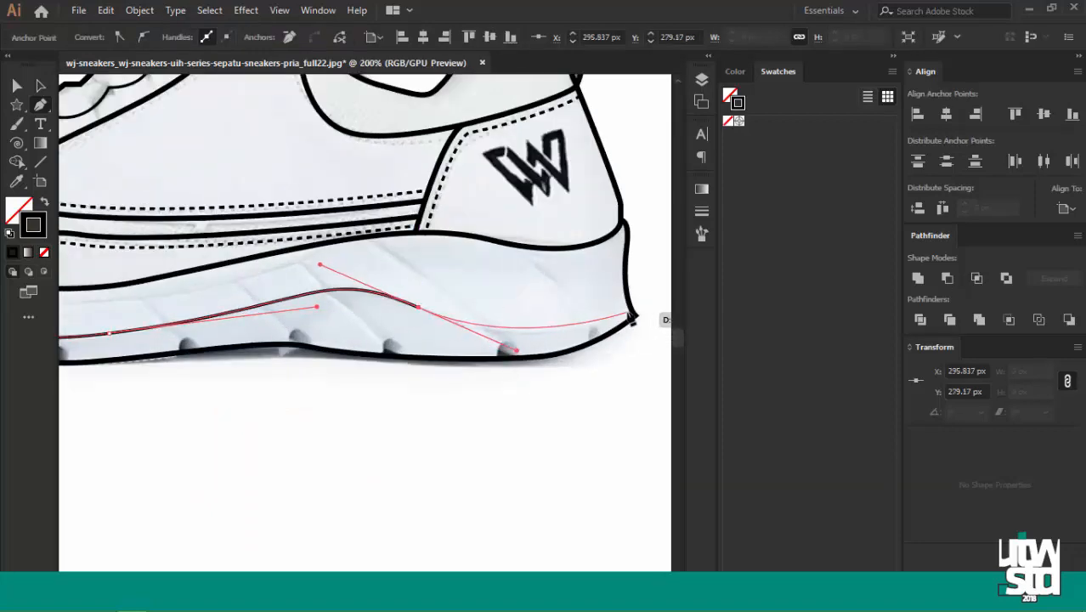
drag(631, 315, 643, 294)
key(a)
click(597, 299)
Start a second 1 pt sole line with an anchor on the sole's front edge, above the first line.
scroll(597, 299, down, 2)
scroll(278, 294, up, 1)
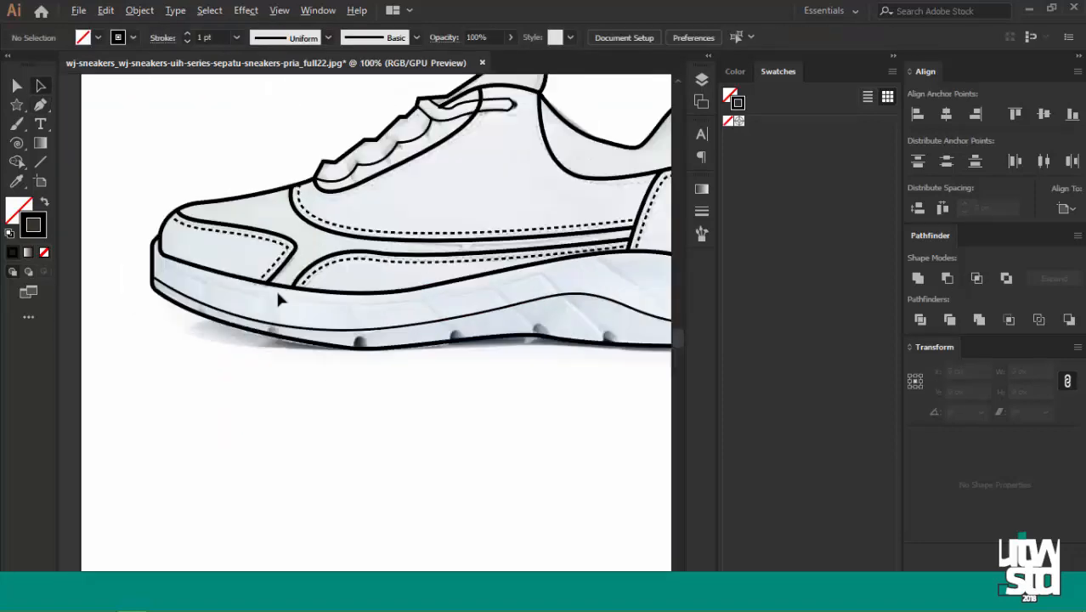
scroll(278, 295, up, 2)
click(40, 105)
drag(61, 219, 156, 232)
click(130, 237)
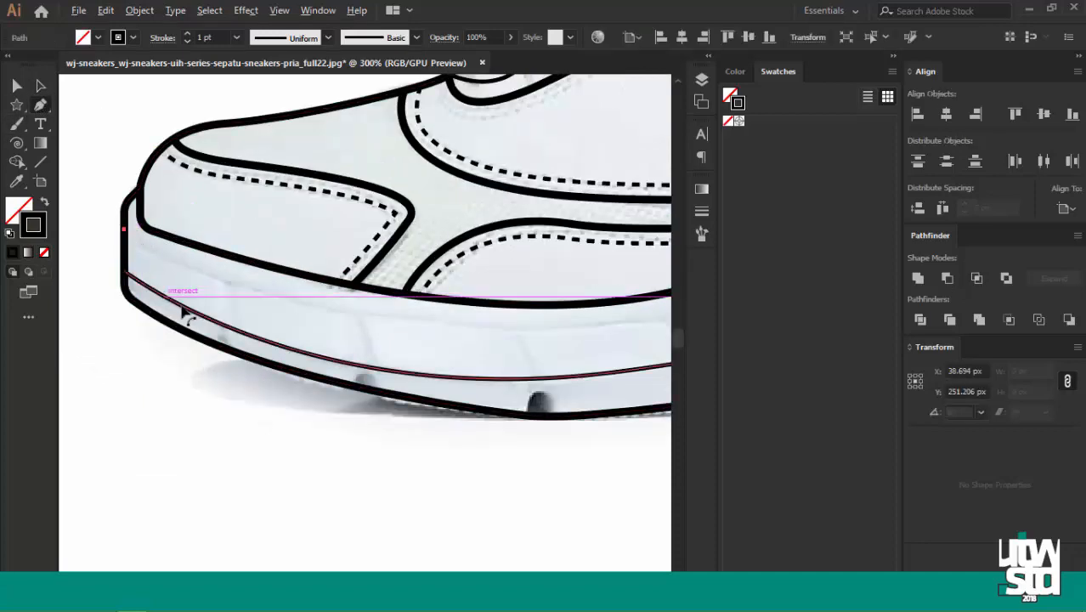
scroll(442, 303, down, 1)
drag(434, 323, 613, 284)
scroll(310, 327, down, 4)
scroll(449, 314, up, 4)
key(ctrl+equal)
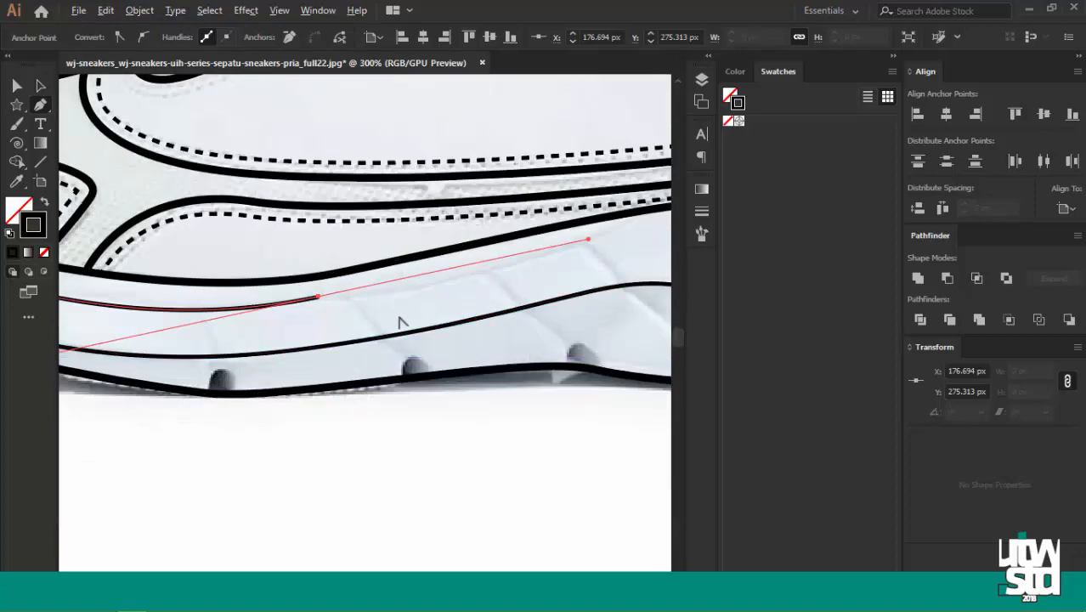
key(ctrl+equal)
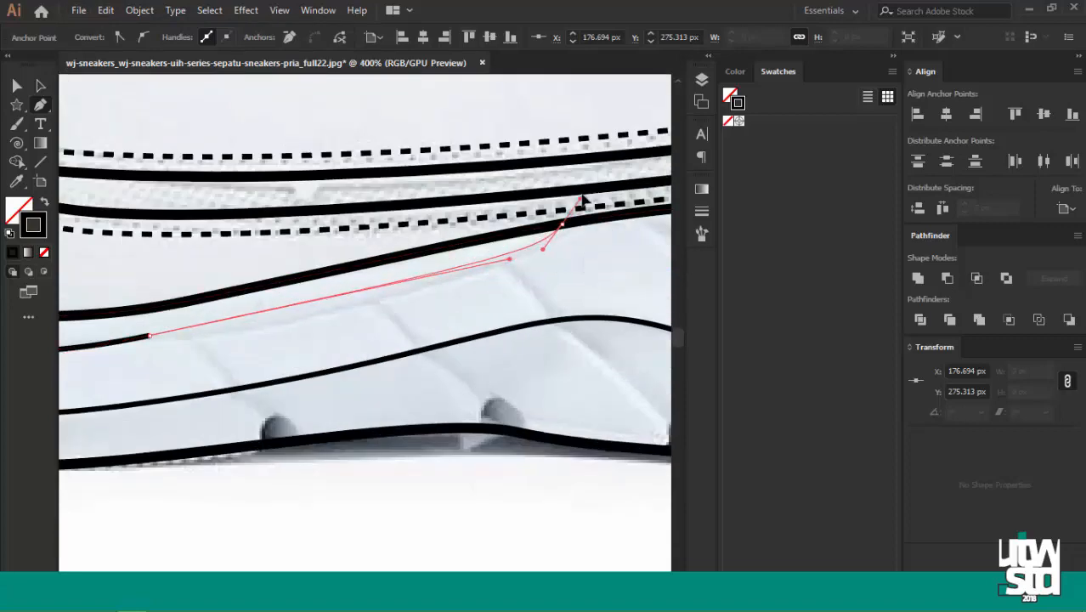
key(ctrl+minus)
key(ctrl+minus)
key(ctrl+minus)
key(ctrl+minus)
key(ctrl+minus)
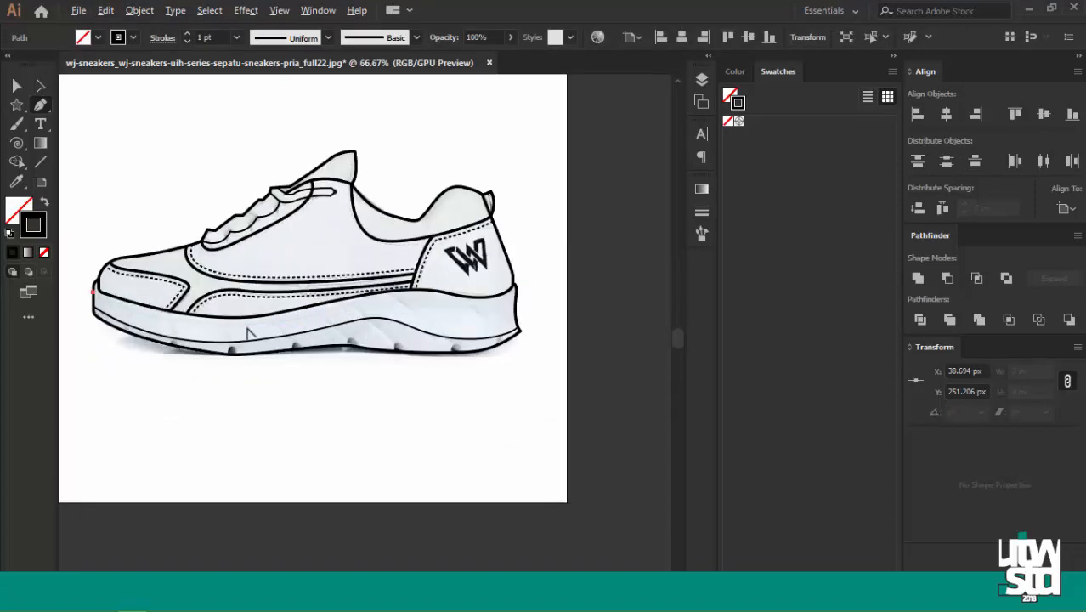
key(ctrl+equal)
key(ctrl+equal)
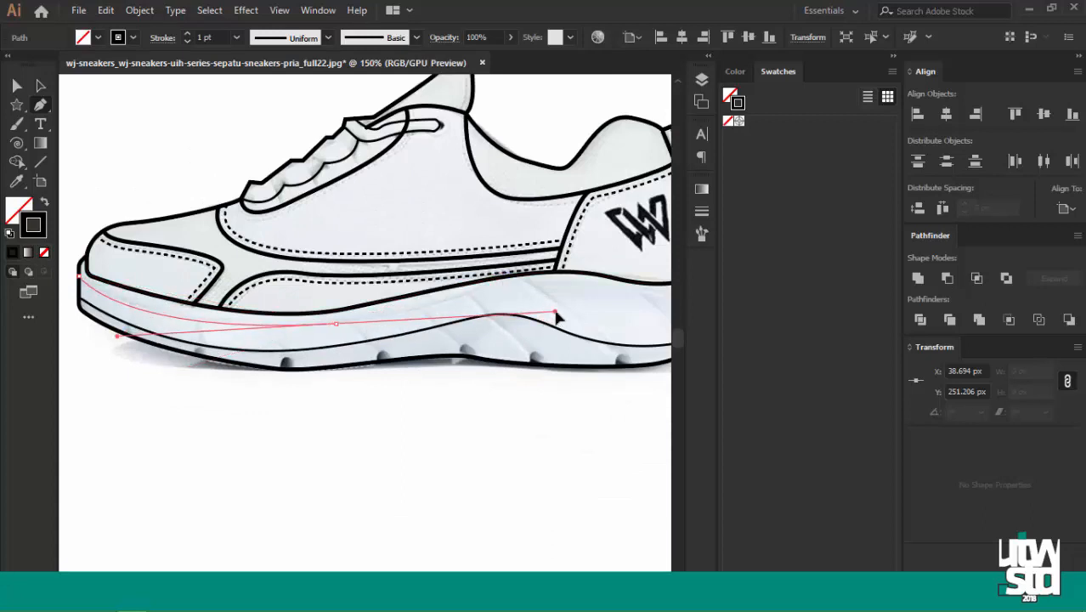
key(ctrl+z)
Curve the second sole line beneath the forefoot, end it on the sole's upper edge at the midfoot, and finish the path.
click(288, 324)
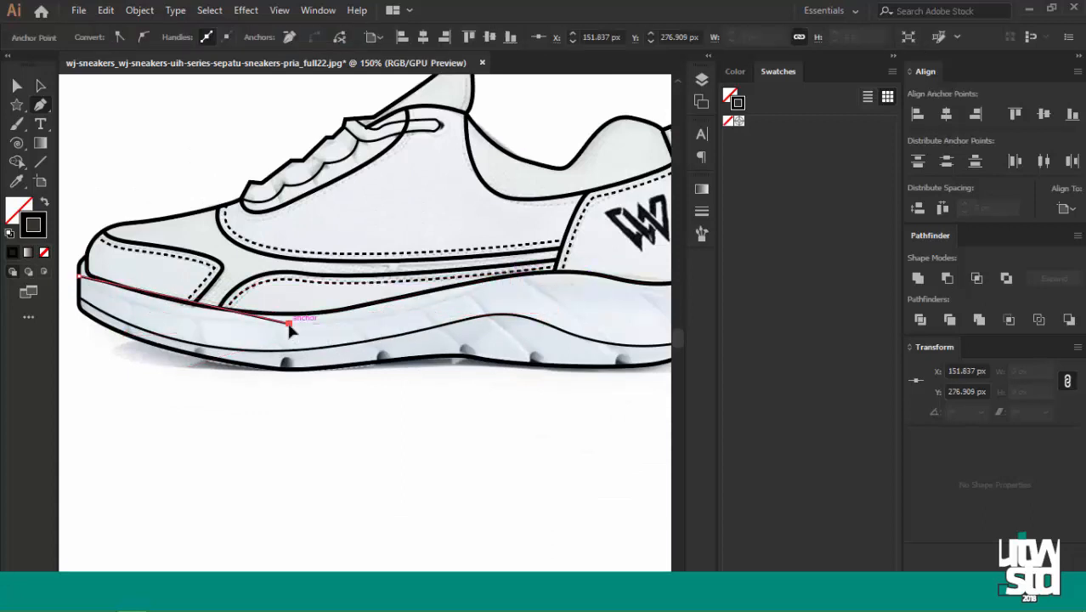
drag(447, 316, 448, 316)
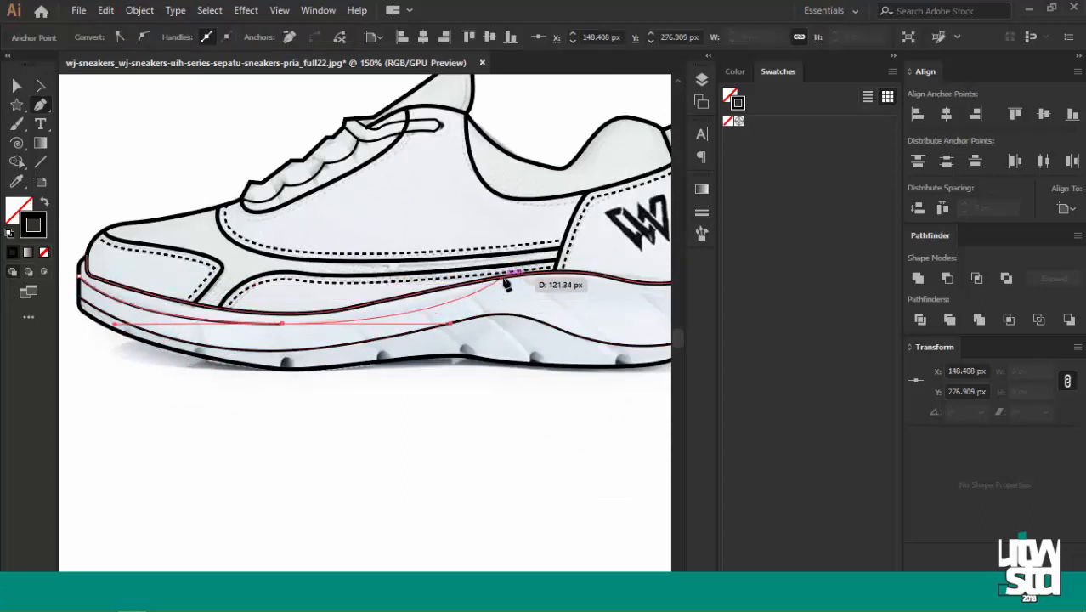
click(505, 279)
key(a)
click(531, 299)
Shift the second sole line's middle anchor slightly towards the heel and adjust its handles to smooth the curve.
key(ctrl+minus)
key(ctrl+plus)
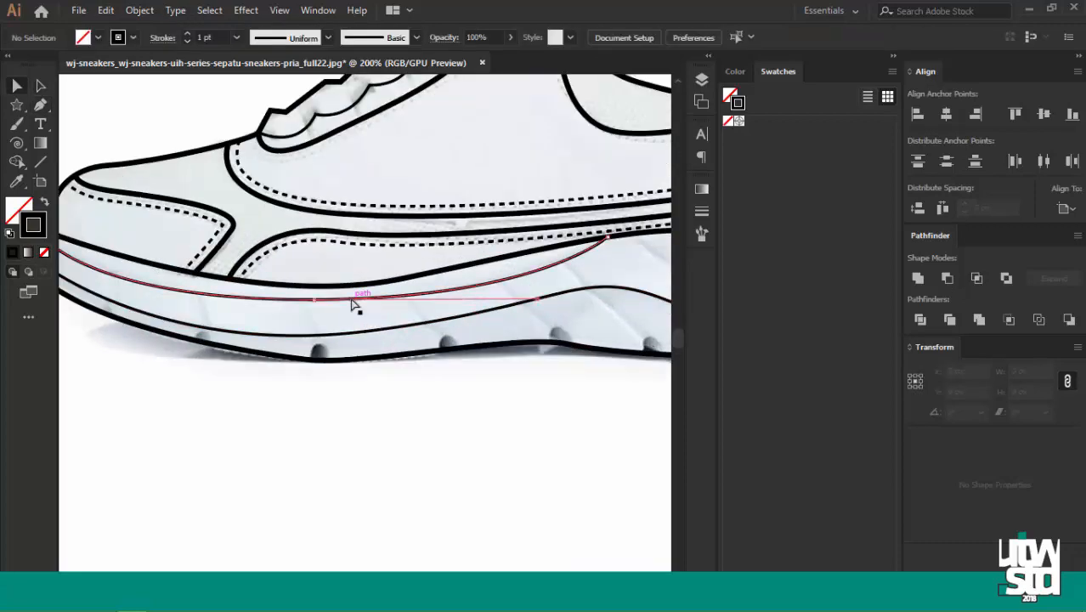
drag(318, 304, 326, 303)
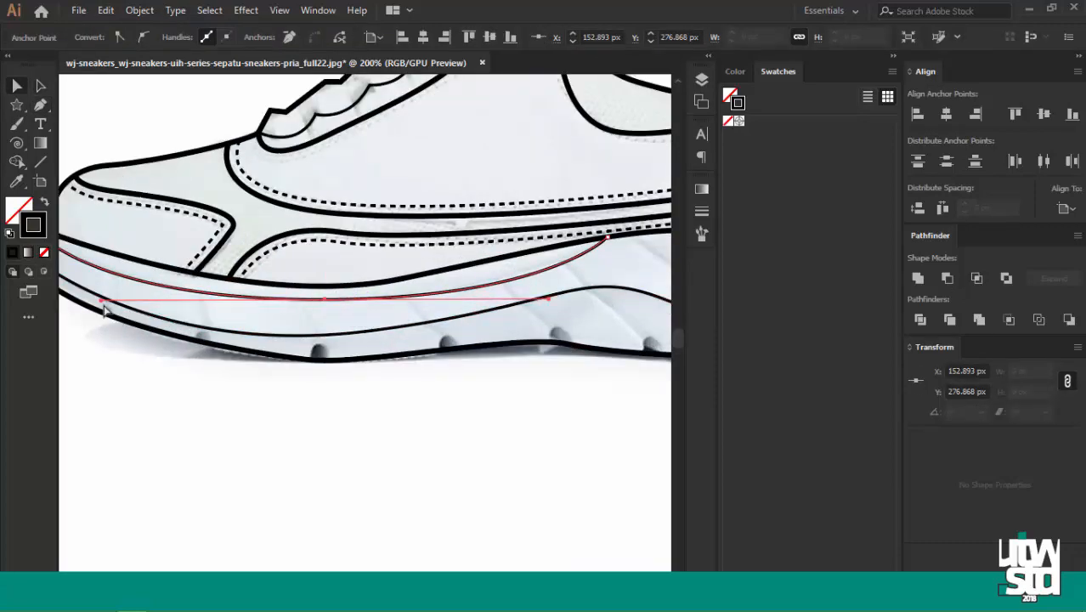
scroll(104, 311, down, 2)
scroll(154, 301, up, 2)
scroll(427, 287, down, 2)
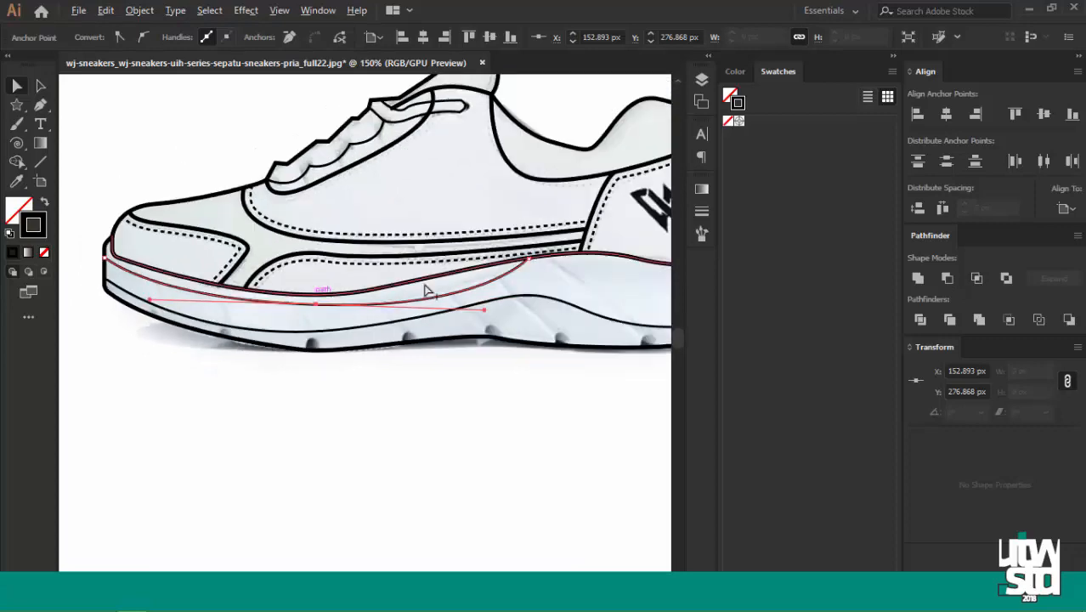
scroll(513, 316, up, 2)
drag(503, 319, 503, 317)
click(535, 341)
Make the shoe outline's 2 pt stroke the current drawing stroke.
key(a)
scroll(518, 341, down, 3)
scroll(533, 342, up, 2)
scroll(535, 345, down, 1)
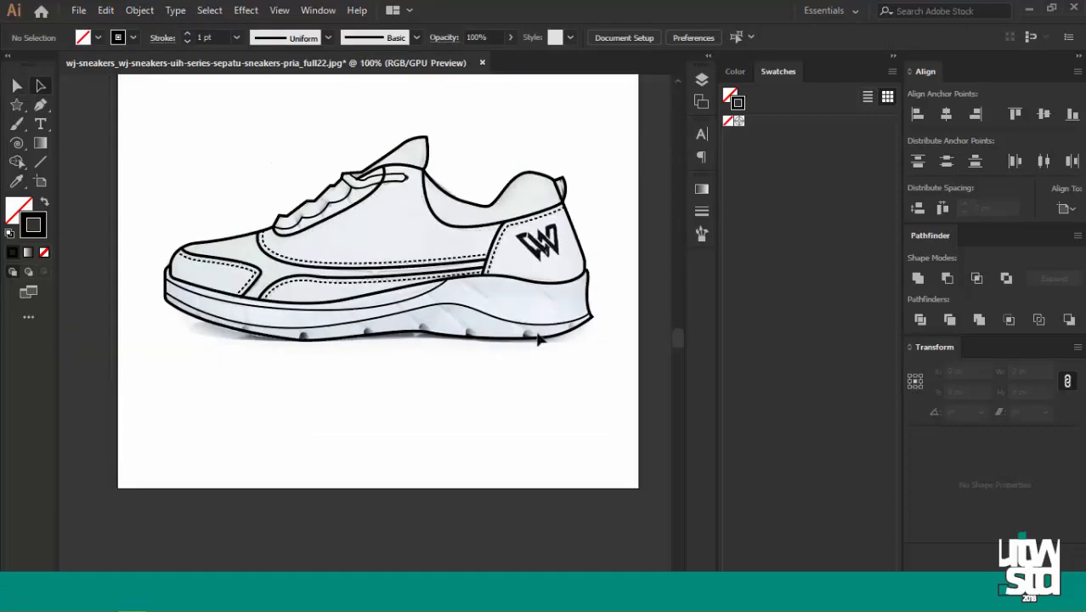
click(541, 340)
click(273, 392)
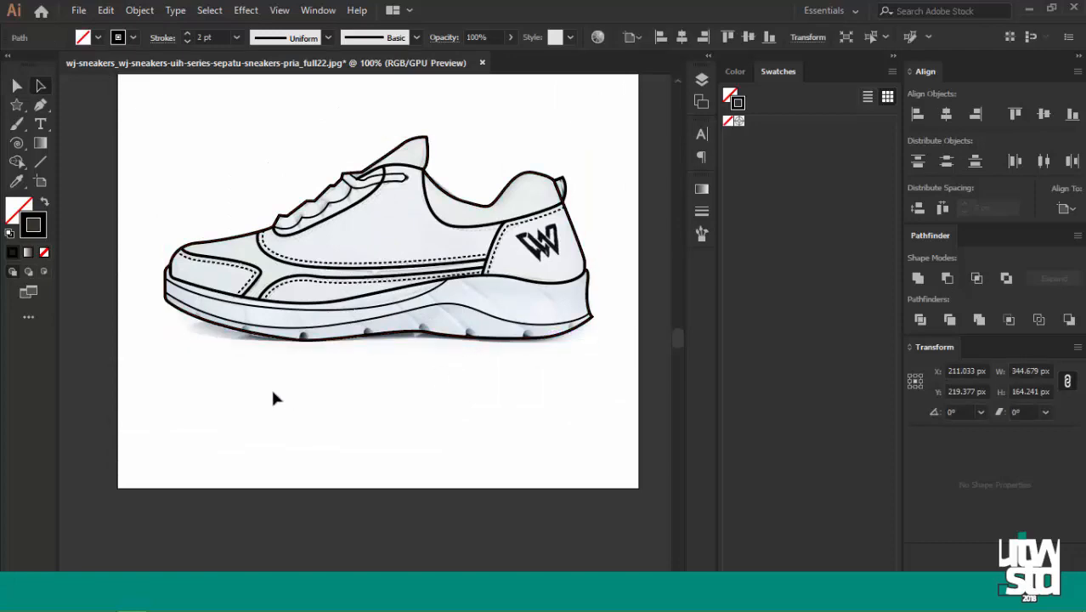
Draw a rectangle about 9.5 by 13 px over the tread notch near the heel, straddling the sole's bottom edge.
scroll(193, 308, up, 4)
click(39, 103)
scroll(213, 150, down, 3)
scroll(252, 183, down, 2)
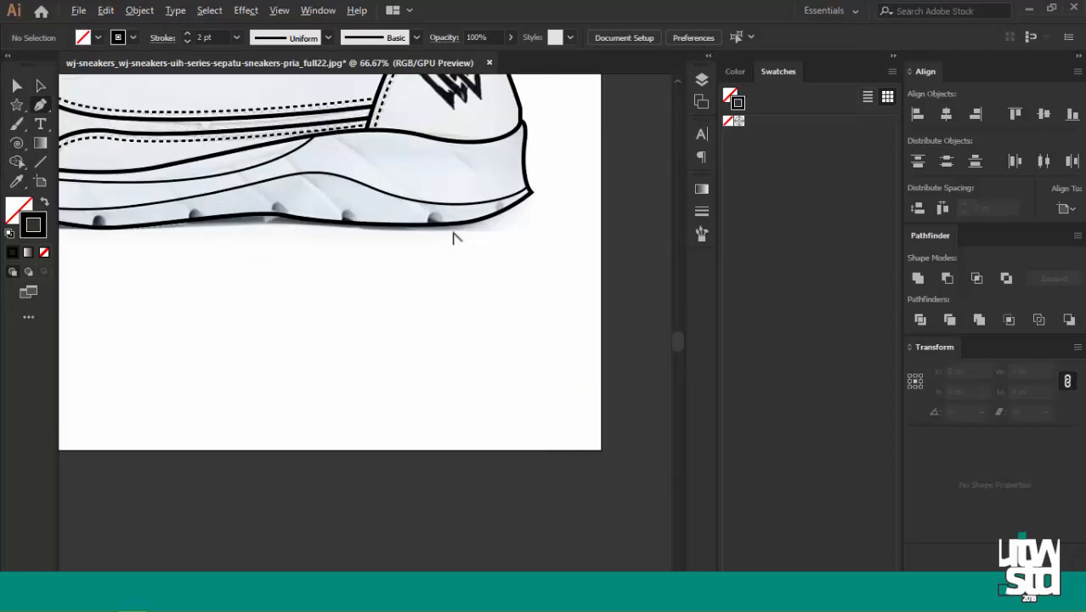
scroll(236, 272, up, 6)
click(17, 111)
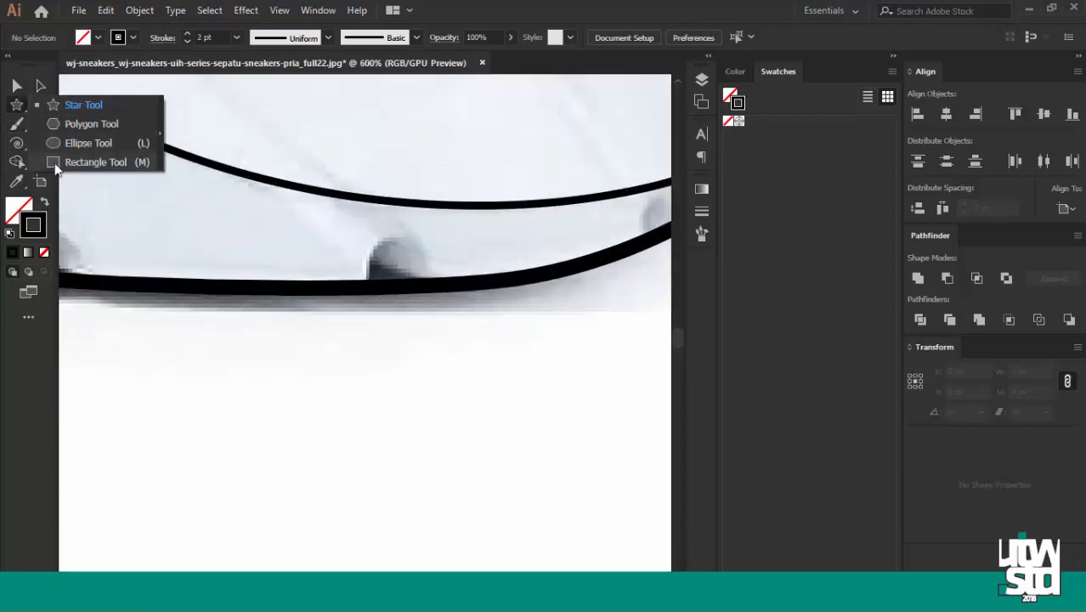
click(97, 160)
drag(360, 237, 443, 345)
Round the rectangle's corners to match the curved shape of the tread notch.
key(a)
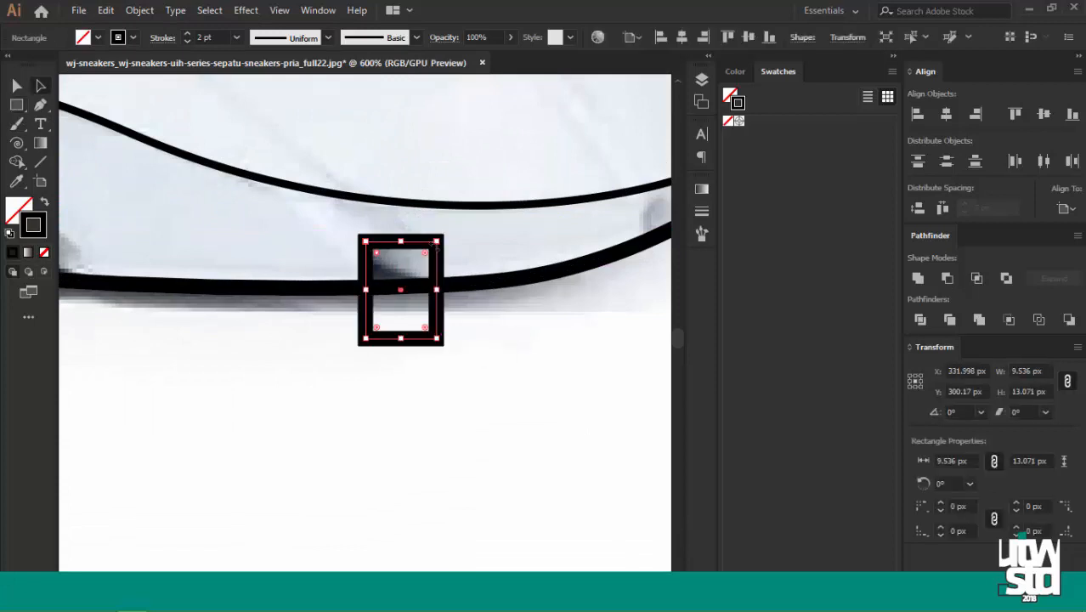
drag(425, 253, 406, 297)
scroll(408, 298, down, 1)
scroll(438, 284, up, 1)
drag(423, 360, 434, 353)
Subtract the rounded rectangle from the shoe's outer outline with Minus Front.
drag(450, 318, 399, 280)
click(946, 278)
scroll(450, 376, down, 4)
click(452, 383)
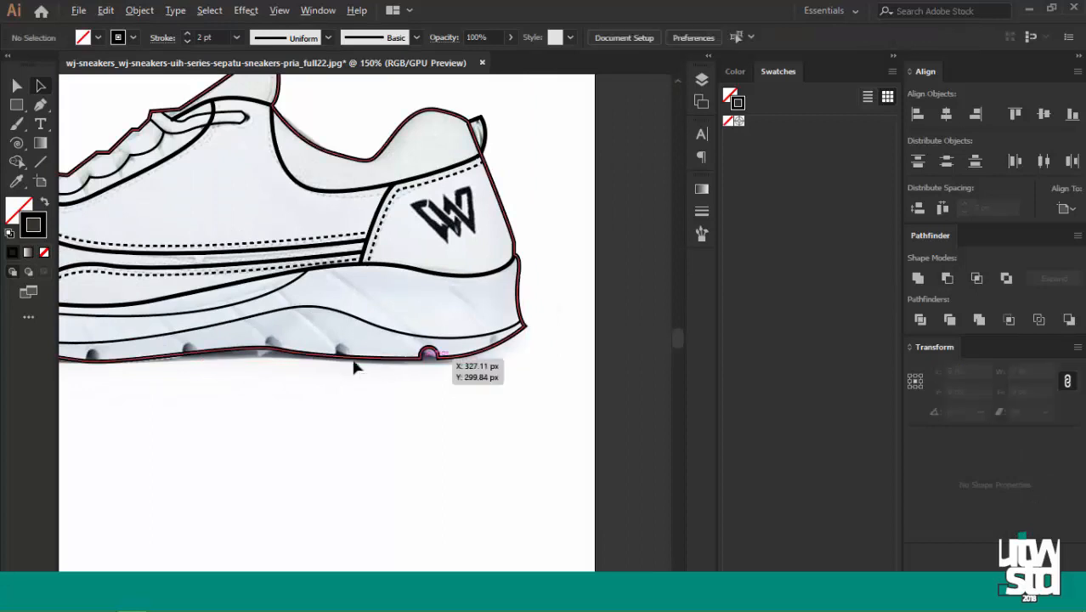
Cut the second tread notch from the heel out of the outline using a fully rounded rectangle about 7 by 11 px.
scroll(354, 361, up, 4)
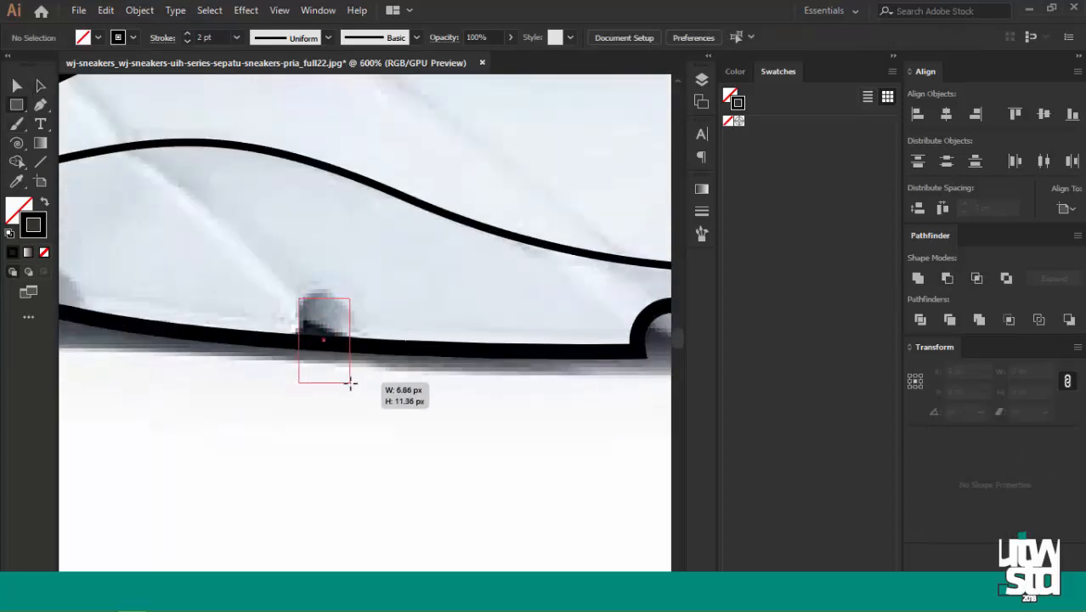
drag(349, 383, 349, 383)
mouse_move(316, 322)
mouse_down()
mouse_move(381, 402)
mouse_move(310, 319)
mouse_up()
click(947, 278)
click(504, 418)
scroll(463, 340, down, 4)
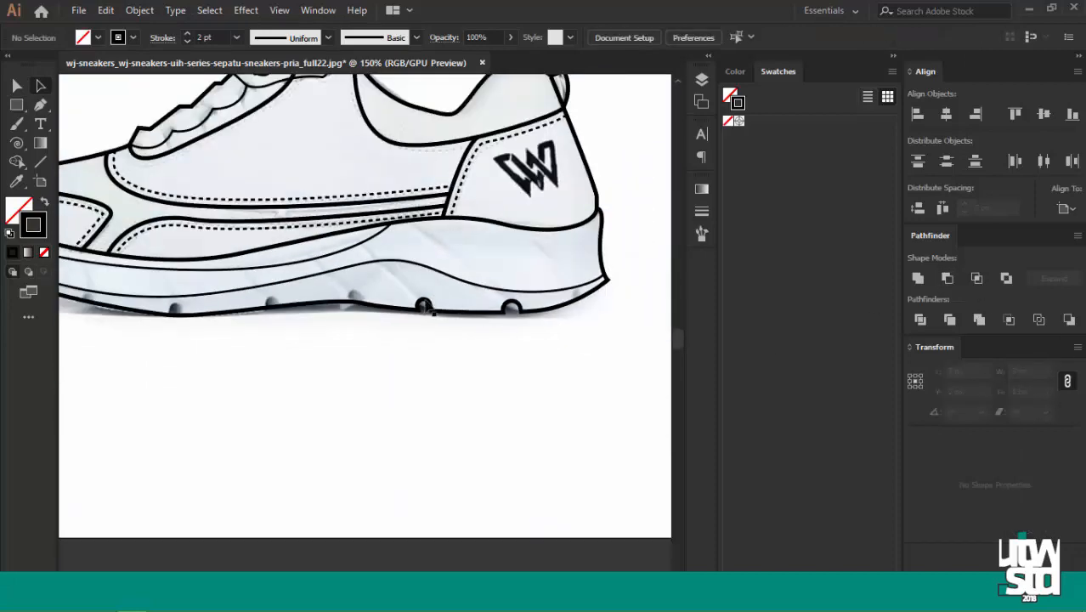
Cut the third tread notch from the heel out of the outline using a rounded rectangle about 7.5 by 9.3 px, tilted about 10.6°.
scroll(381, 320, up, 4)
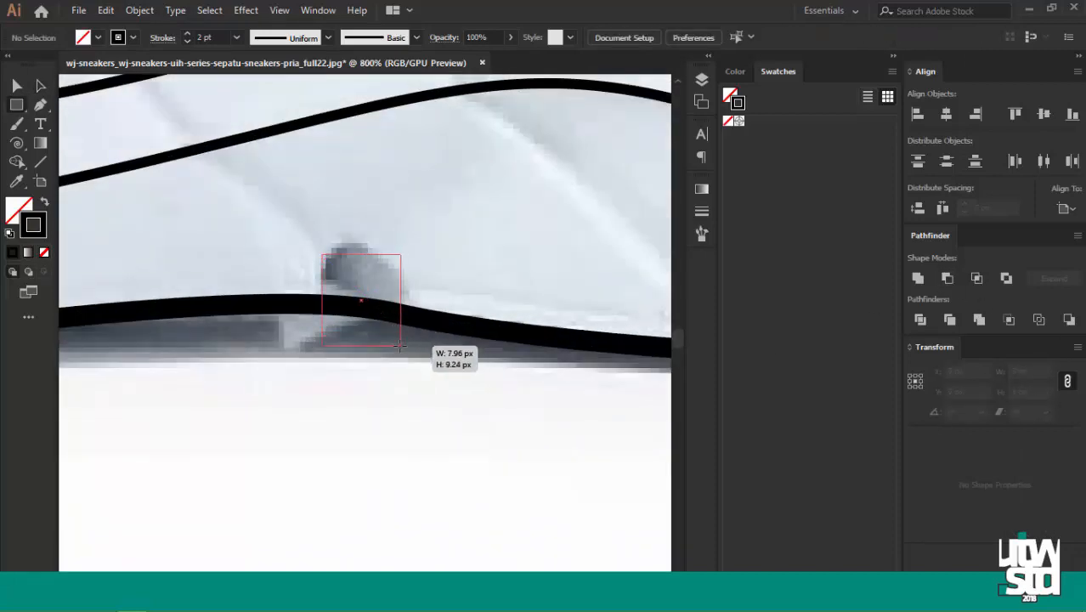
mouse_move(400, 345)
mouse_down()
mouse_move(412, 364)
mouse_move(403, 362)
mouse_up()
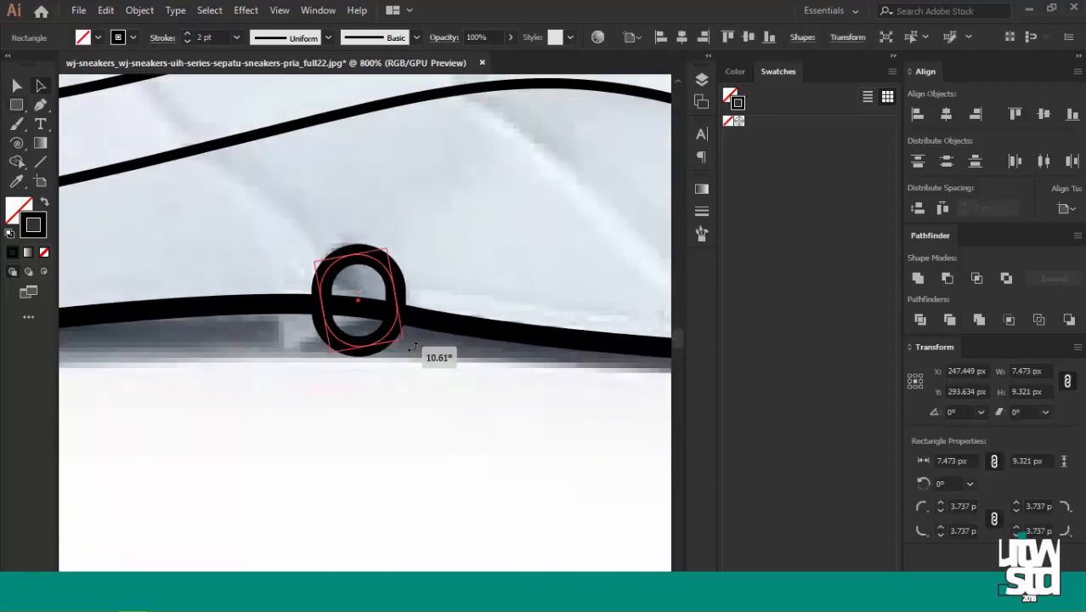
drag(333, 274, 333, 274)
click(946, 279)
scroll(432, 240, down, 6)
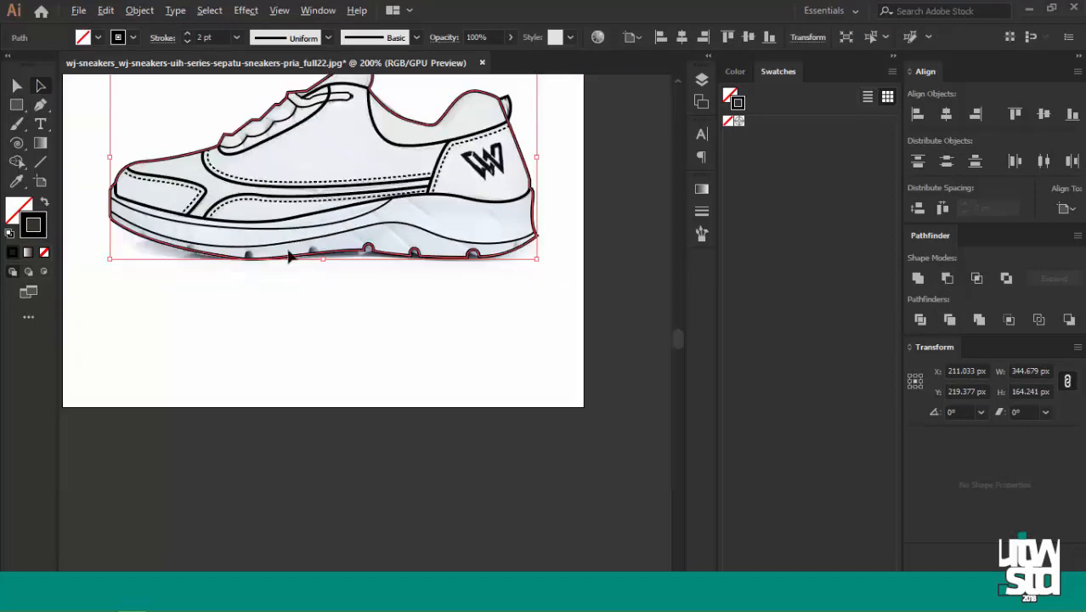
Subtract a rounded rectangle about 7.6 by 9 px, tilted about 5.5°, from the outline at the fourth tread notch from the heel.
scroll(304, 253, up, 6)
scroll(357, 229, up, 3)
key(m)
drag(296, 206, 424, 341)
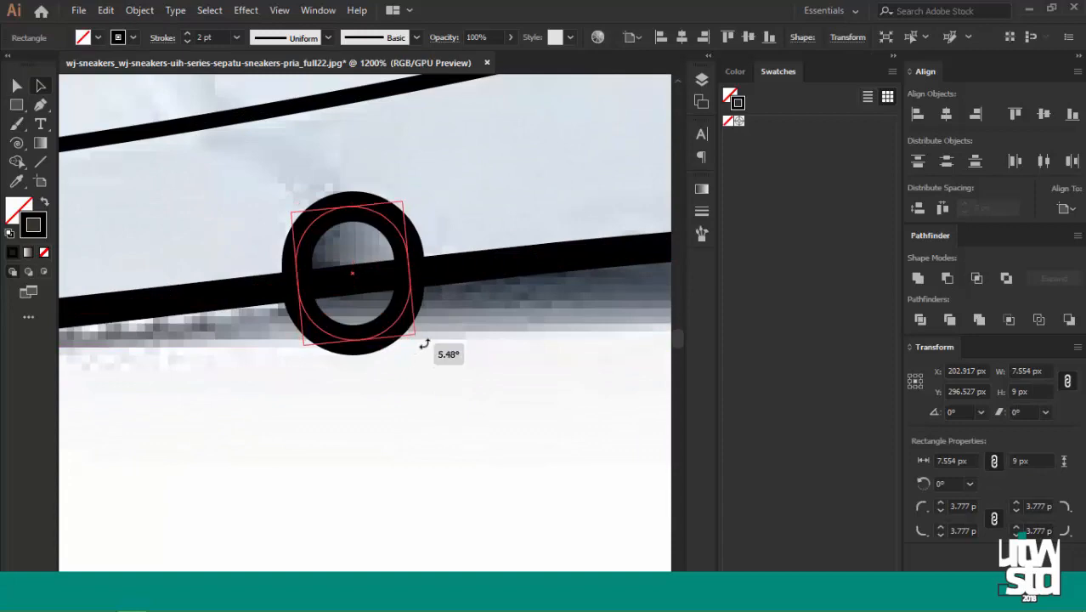
shift+click(463, 259)
click(947, 279)
click(510, 324)
scroll(490, 324, down, 6)
Subtract a fully rounded rectangle about 7.5 by 11.8 px from the outline at the dark tread notch under the forefoot.
scroll(416, 324, up, 5)
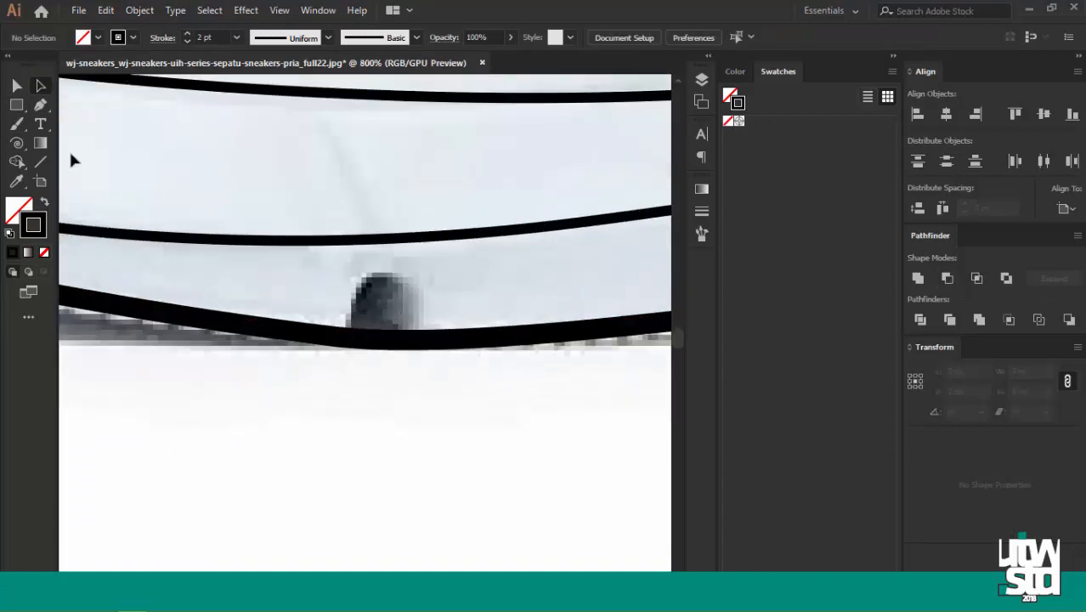
drag(395, 362, 420, 398)
key(a)
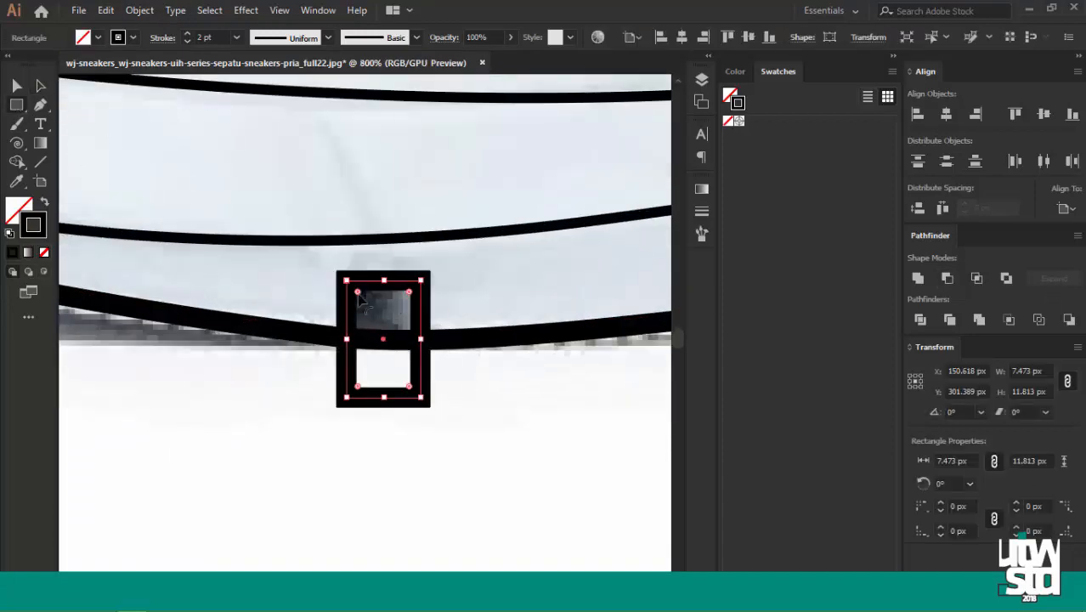
drag(363, 298, 433, 411)
shift+click(457, 338)
click(947, 279)
click(536, 369)
scroll(536, 369, down, 5)
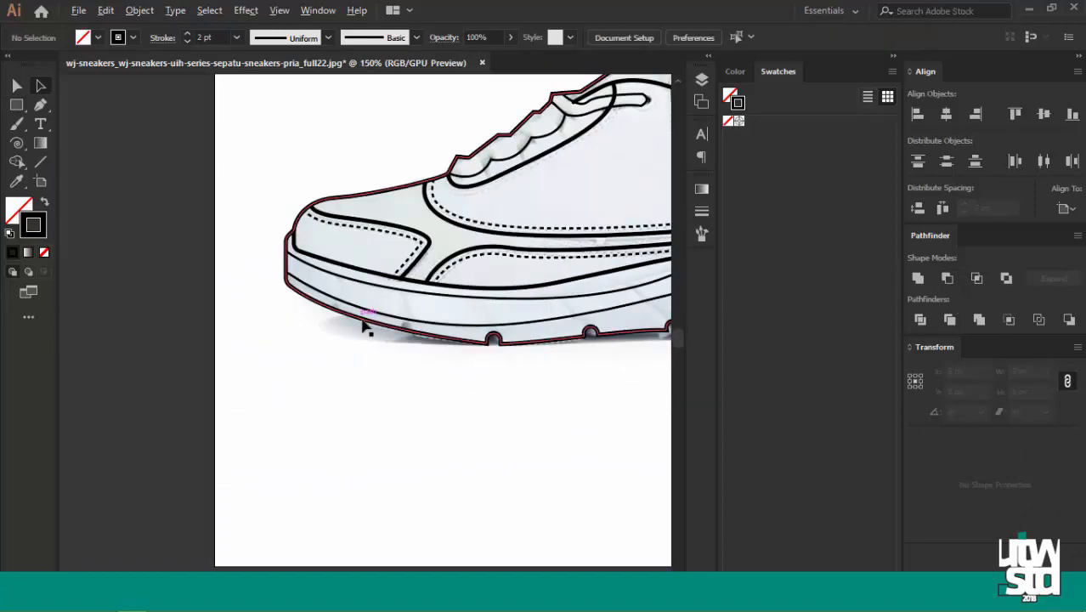
Cut the sixth tread notch from the heel using a rounded rectangle about 6.6 by 10.2 px, tilted about 7.1°.
scroll(364, 325, up, 6)
drag(312, 430, 339, 457)
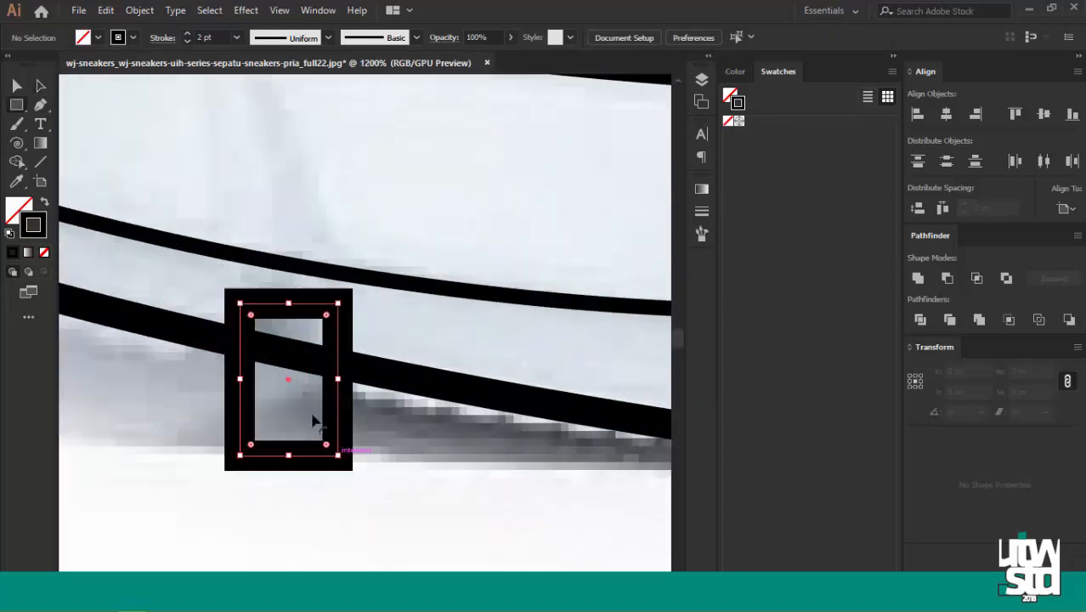
drag(253, 315, 315, 425)
key(a)
drag(341, 461, 358, 462)
shift+click(360, 365)
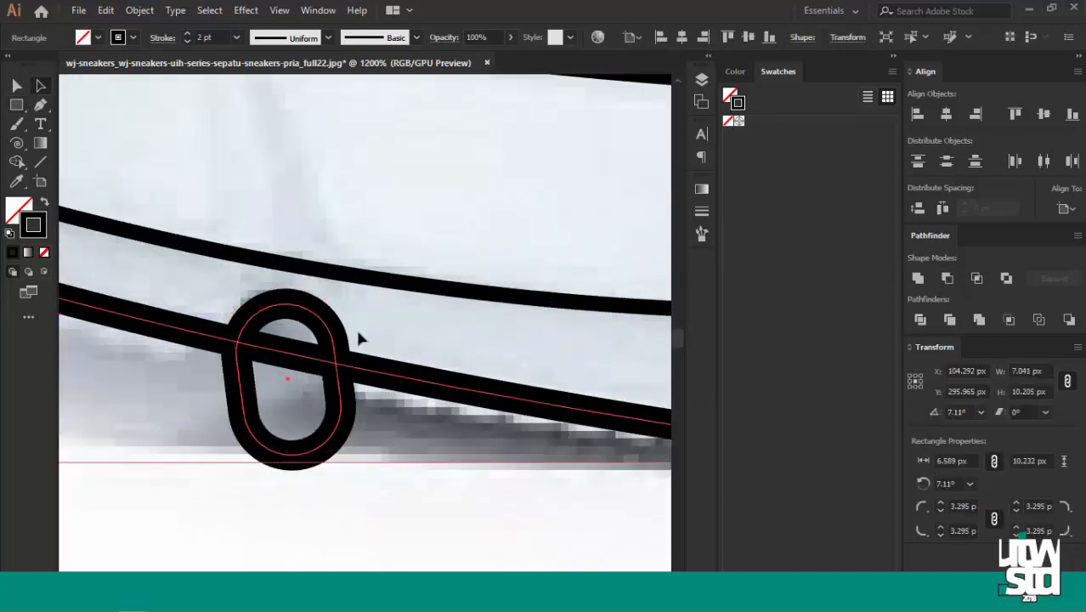
click(949, 279)
scroll(502, 308, down, 4)
Cut the faint tread notch nearest the toe out of the outline using a narrow rounded rectangle tilted about 8.4°.
scroll(313, 260, up, 3)
click(17, 104)
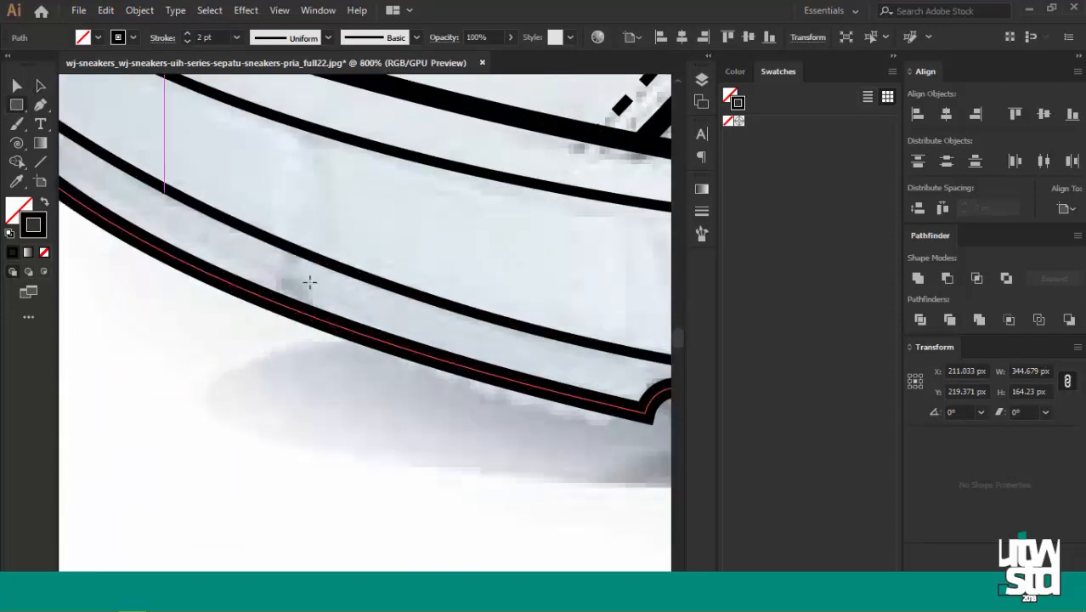
drag(276, 284, 328, 376)
key(a)
shift+click(387, 341)
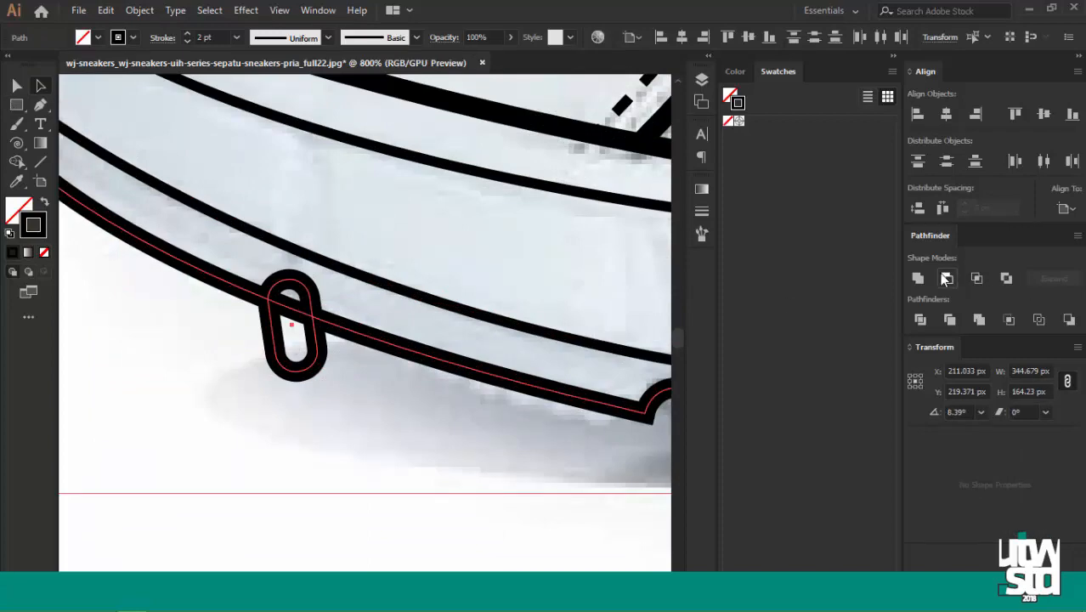
click(947, 277)
click(205, 313)
scroll(204, 304, down, 5)
Subtract a rounded rectangle about 4.2 by 7.5 px from the outline at the small tread notch near the heel's rear corner.
scroll(511, 279, down, 3)
scroll(455, 318, up, 8)
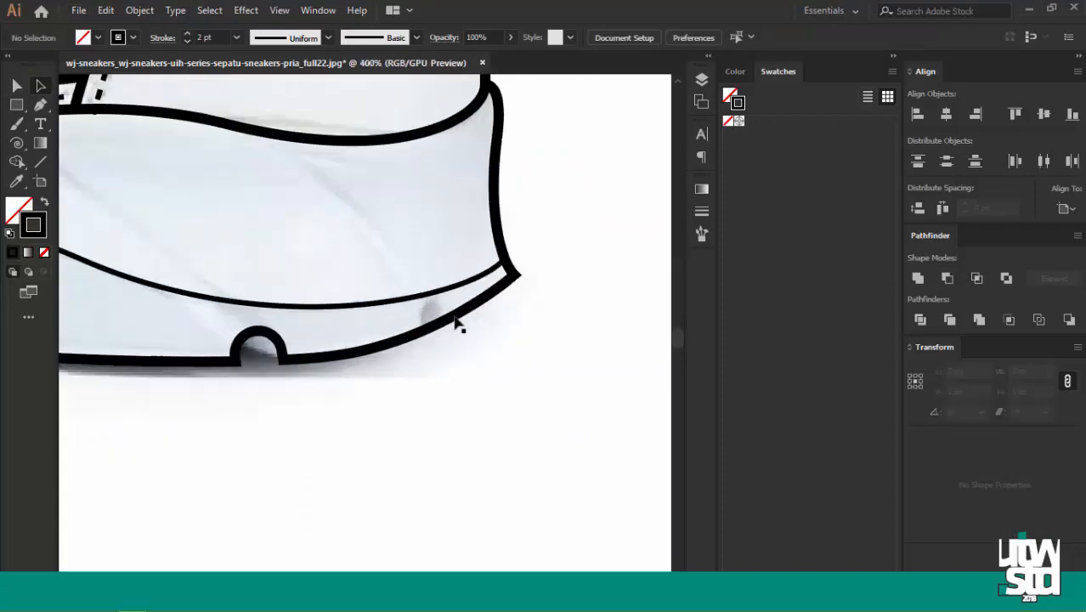
mouse_move(397, 304)
mouse_down()
mouse_move(431, 378)
mouse_move(466, 372)
mouse_up()
key(a)
drag(399, 342, 394, 342)
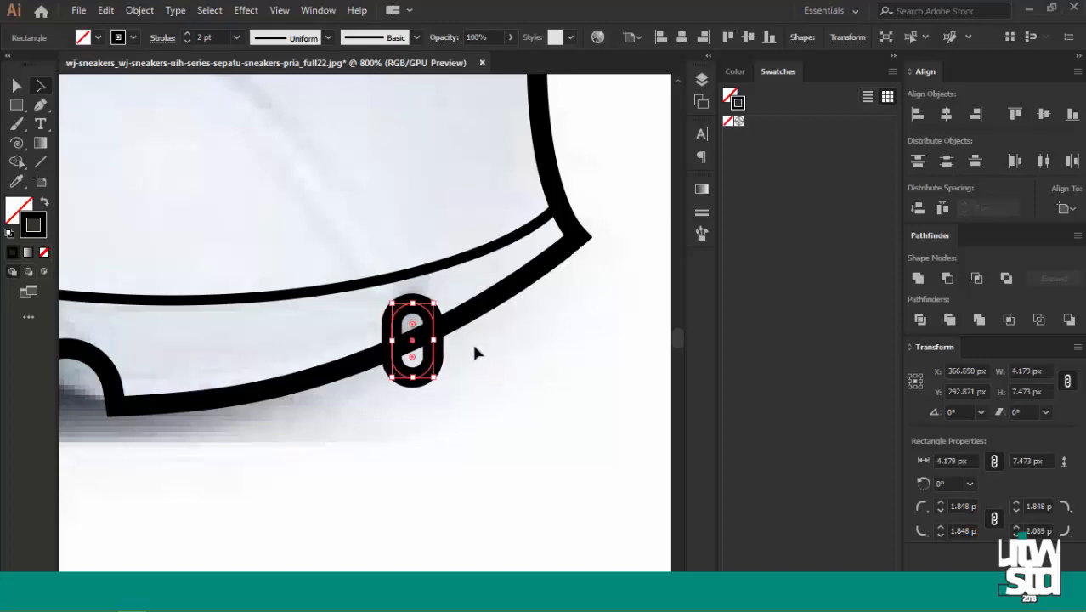
shift+click(431, 331)
click(948, 277)
click(556, 343)
scroll(558, 347, down, 4)
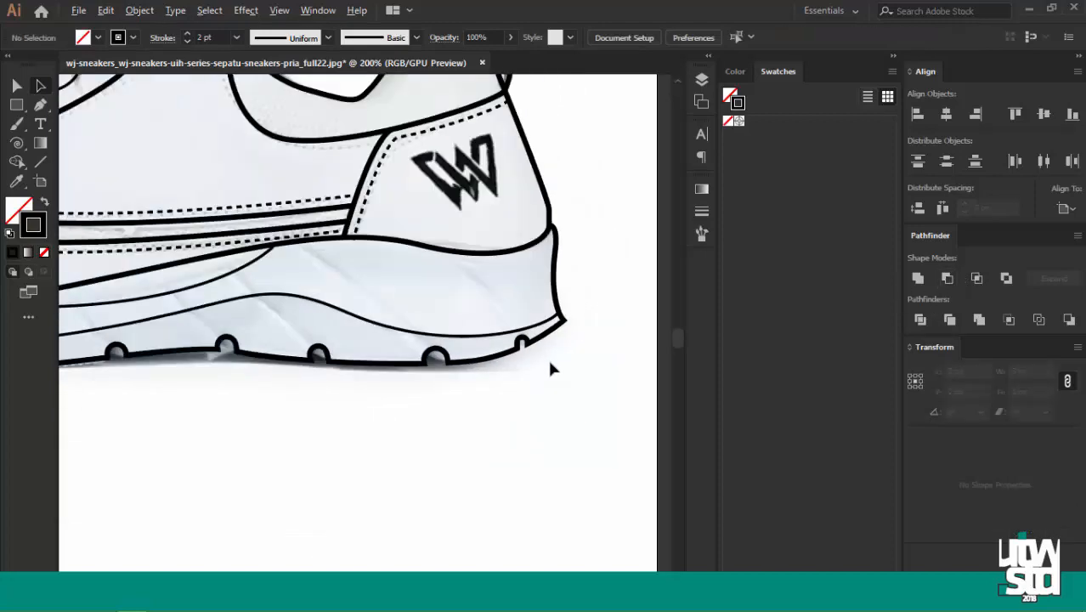
Give a duplicate of the shoe's outer outline a white fill (ffffff) without stroke and send it behind all the lines.
scroll(551, 368, down, 3)
scroll(441, 310, up, 3)
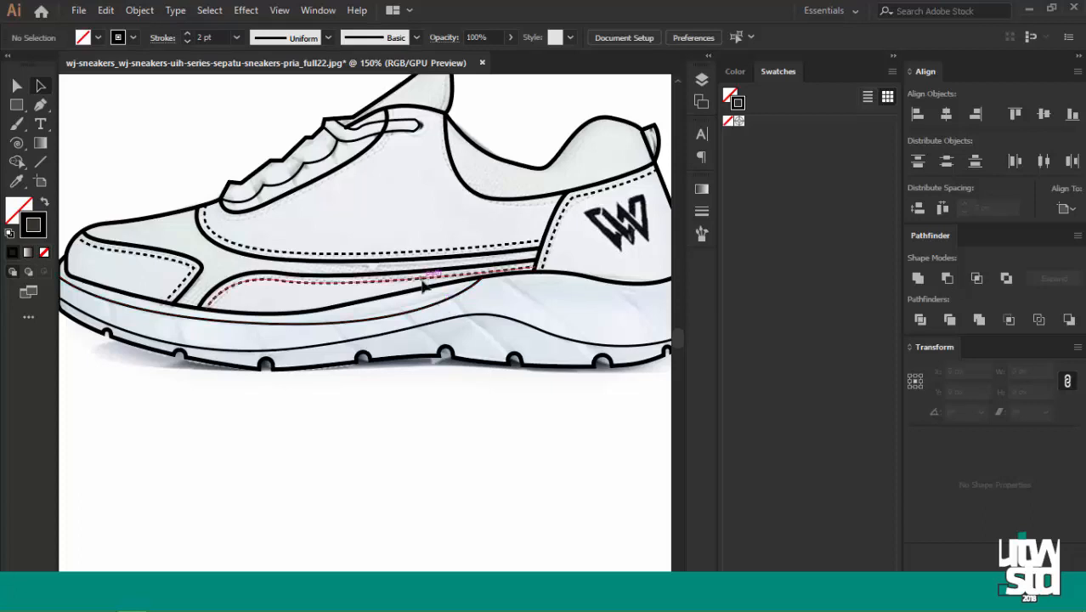
scroll(385, 216, up, 1)
scroll(334, 255, down, 2)
scroll(533, 231, up, 1)
click(522, 241)
scroll(523, 240, down, 1)
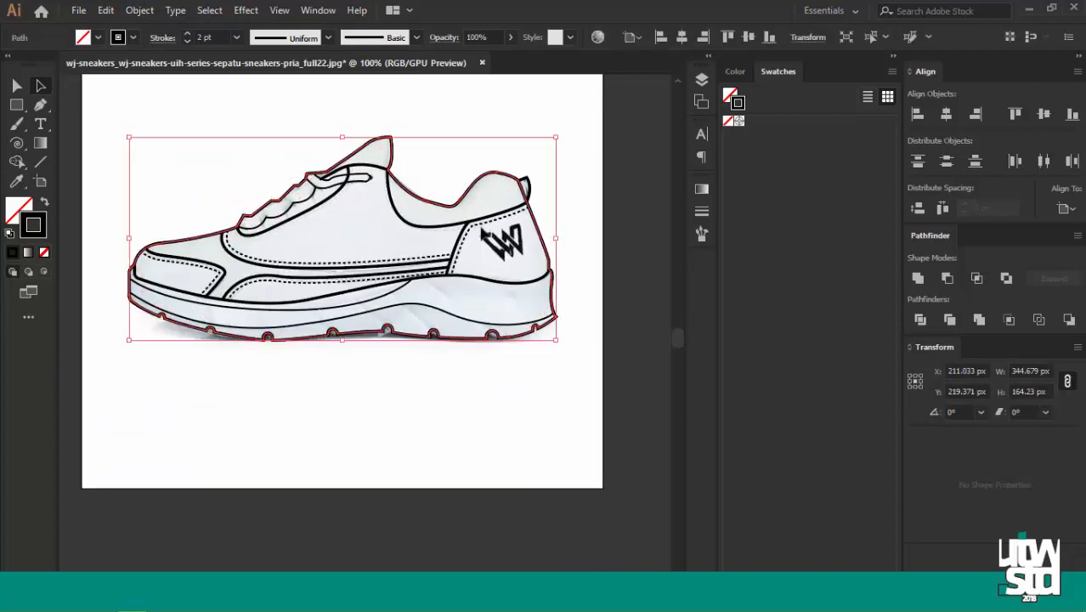
key(shift+x)
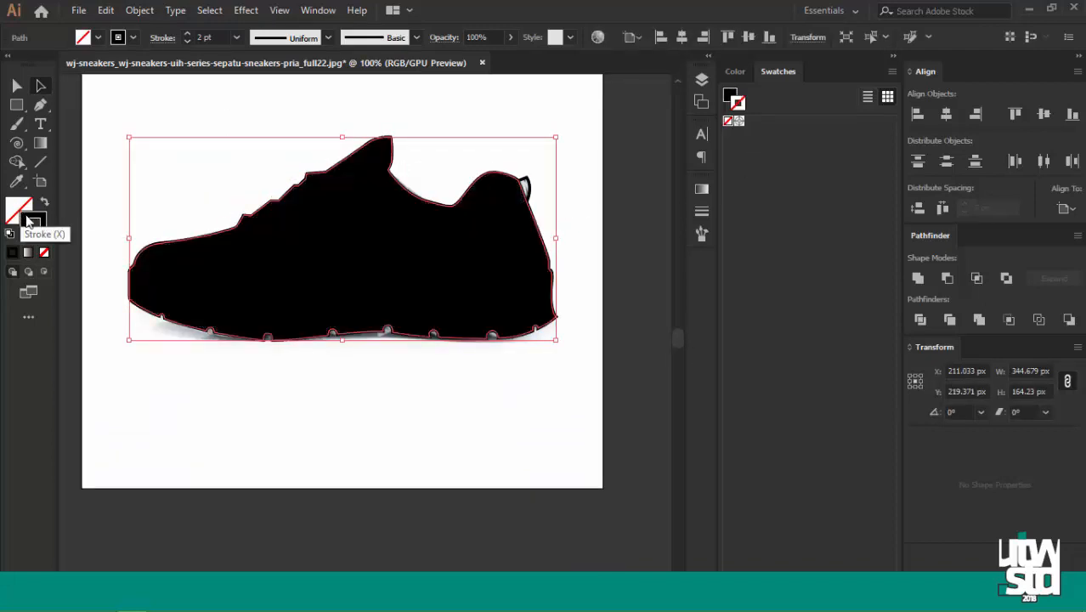
double_click(18, 211)
text(ffffff)
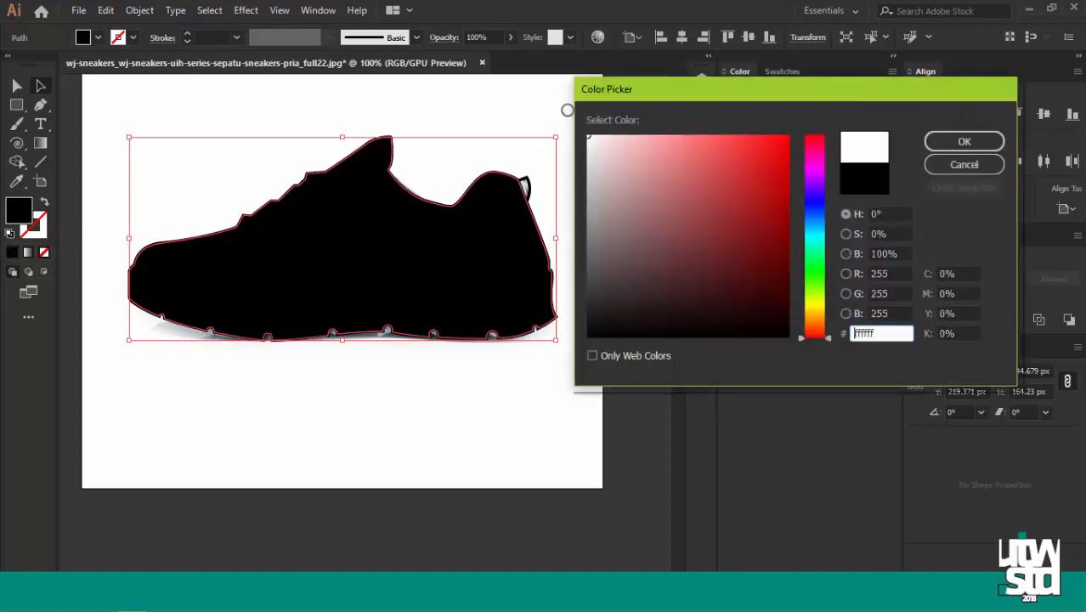
click(937, 148)
key(ctrl+shift+[)
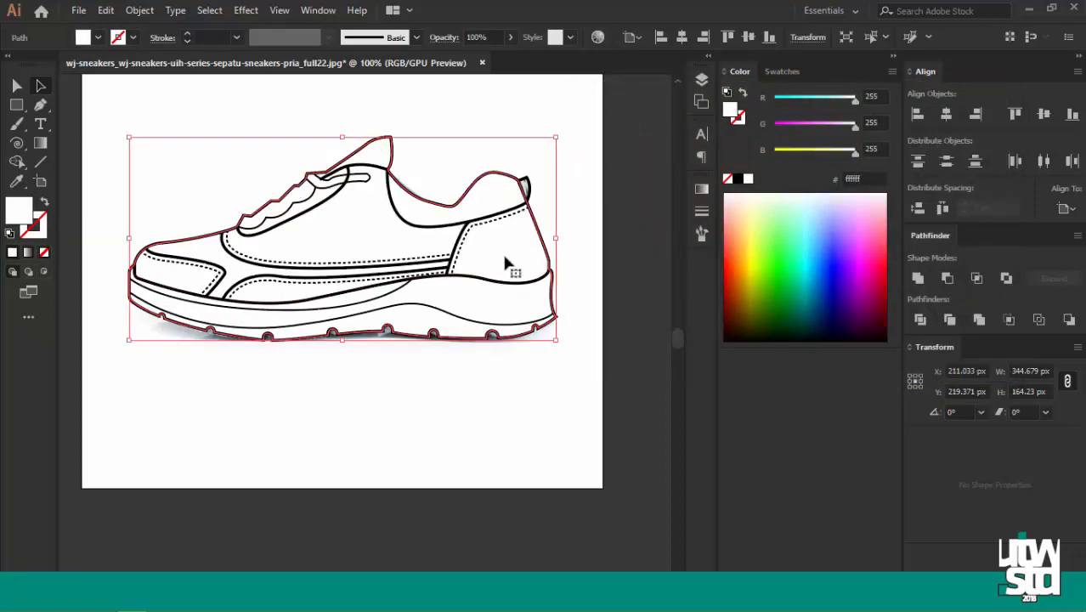
click(467, 157)
Lock and hide the white-filled backing path at the bottom of Layer 2.
scroll(331, 251, down, 2)
scroll(302, 218, up, 5)
scroll(362, 219, down, 3)
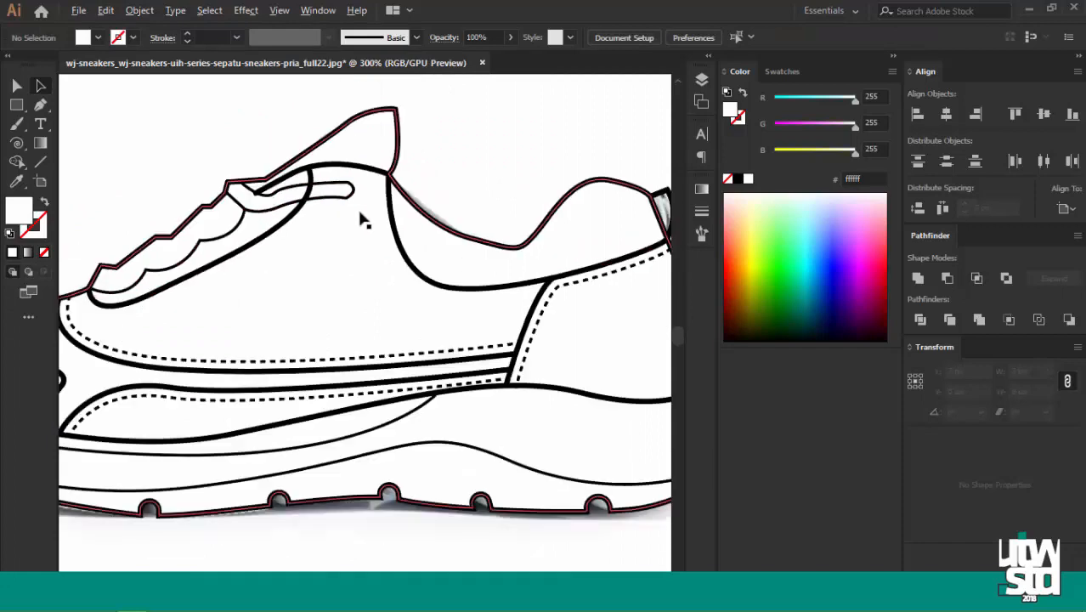
scroll(512, 246, down, 1)
scroll(438, 245, up, 2)
scroll(442, 264, down, 1)
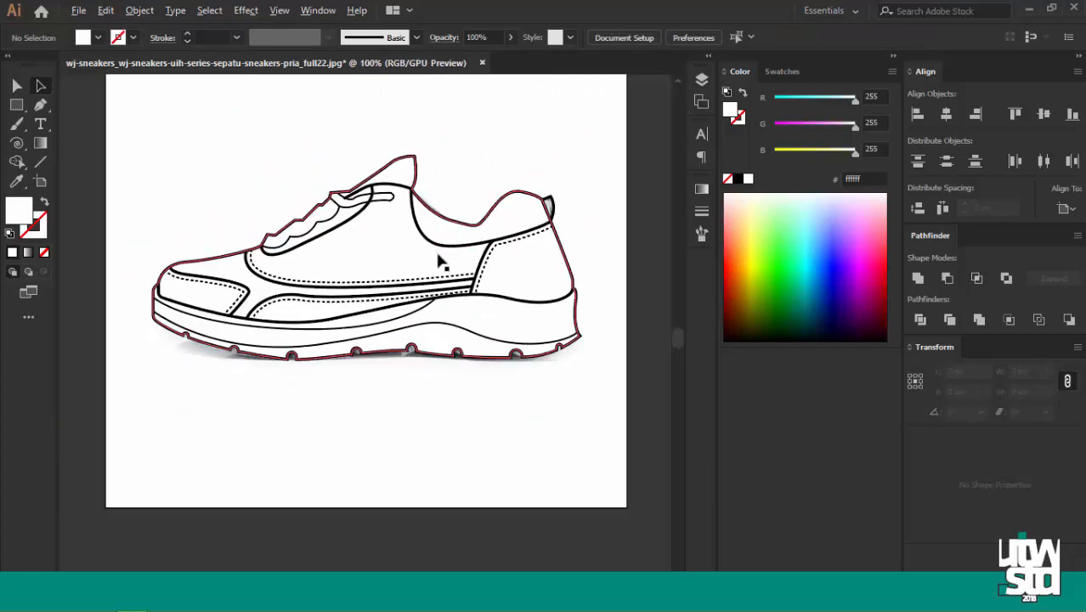
click(701, 79)
click(483, 97)
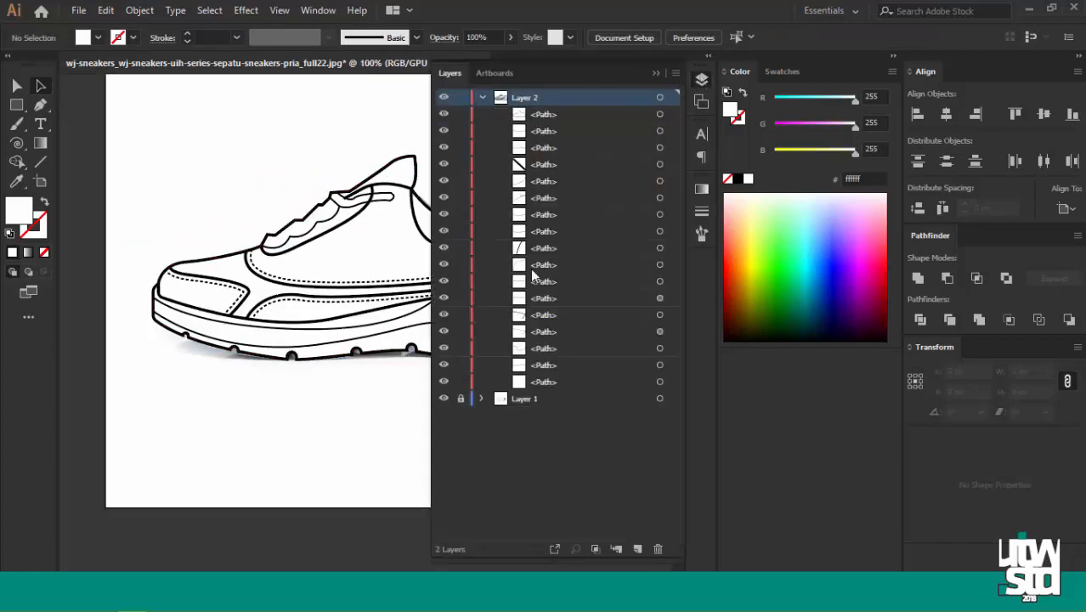
click(443, 382)
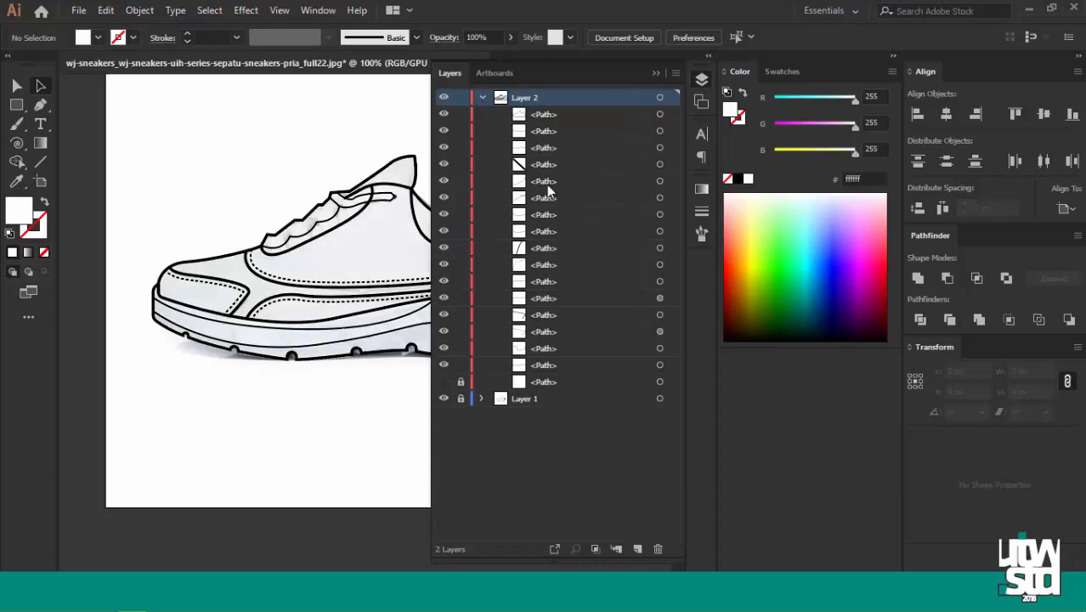
click(655, 73)
scroll(264, 237, up, 3)
scroll(263, 236, down, 3)
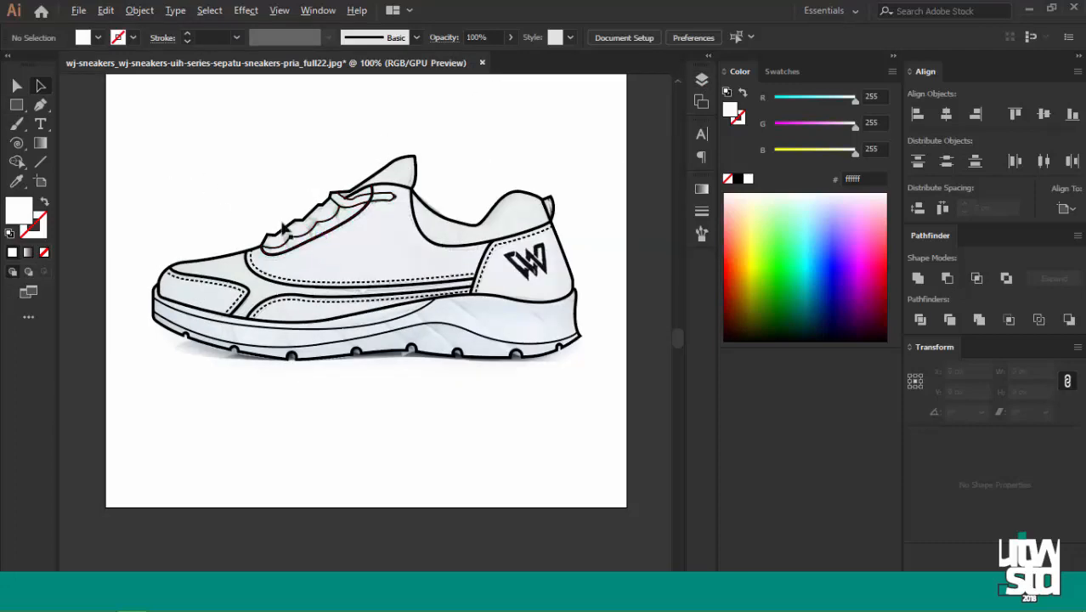
scroll(263, 236, up, 4)
click(40, 106)
scroll(295, 305, down, 3)
scroll(295, 306, up, 4)
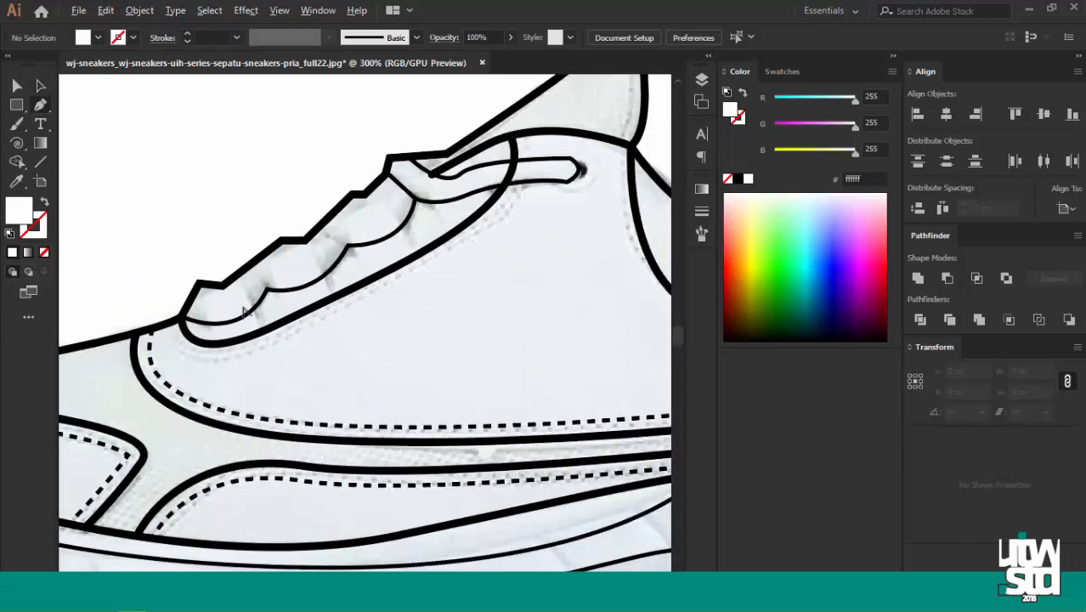
scroll(291, 302, down, 3)
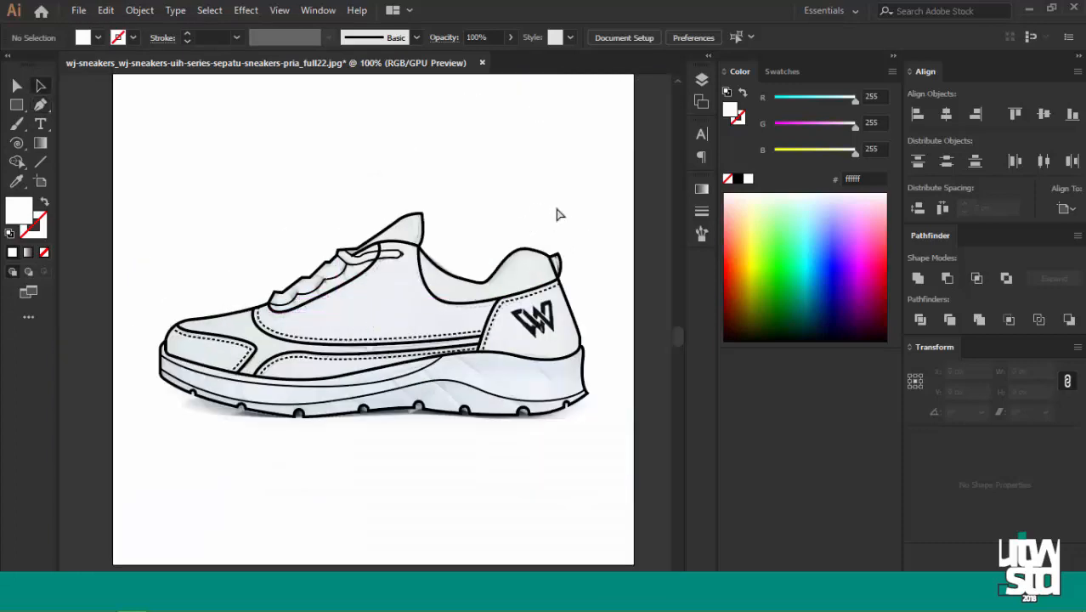
Expand all the shoe's line work into filled shapes and group them.
key(ctrl+a)
click(139, 10)
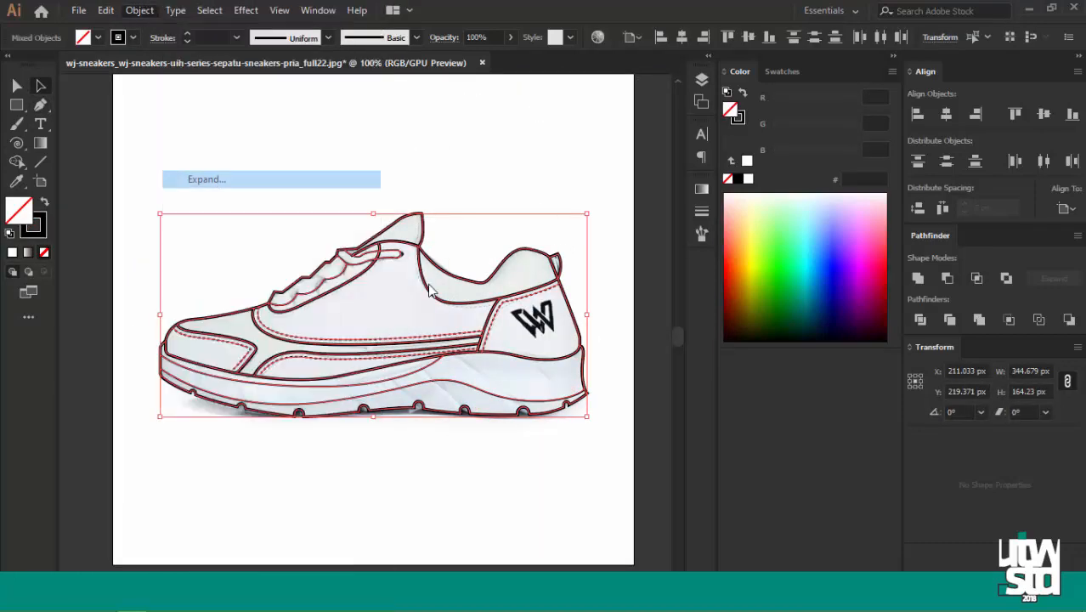
click(501, 391)
right_click(404, 245)
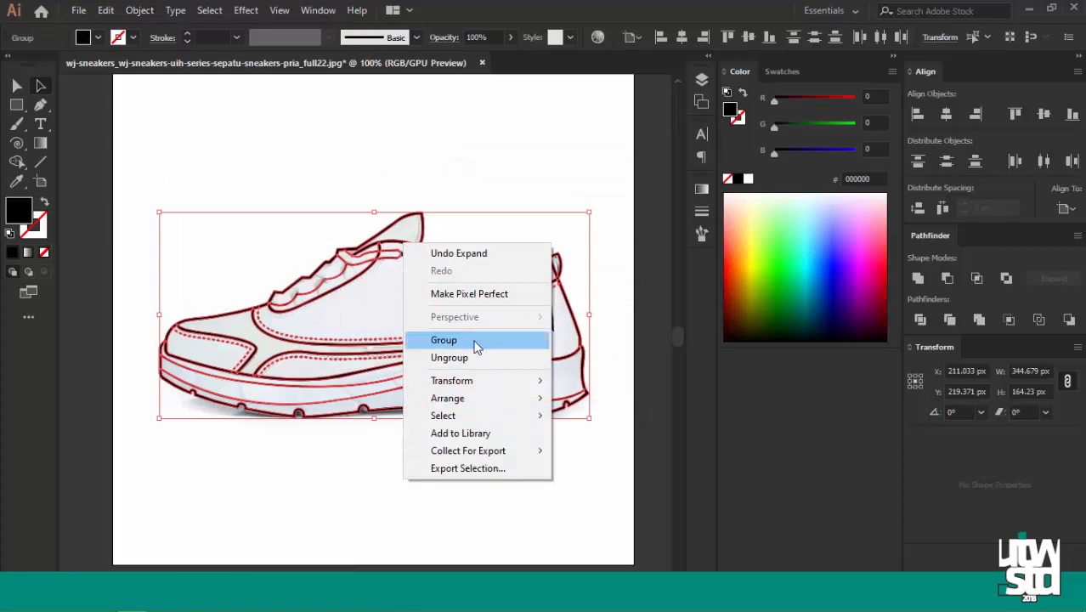
click(444, 340)
click(593, 334)
Separate the rounded line end that sticks out past the upper lace curve with Shape Builder and delete it from the group.
scroll(344, 286, up, 3)
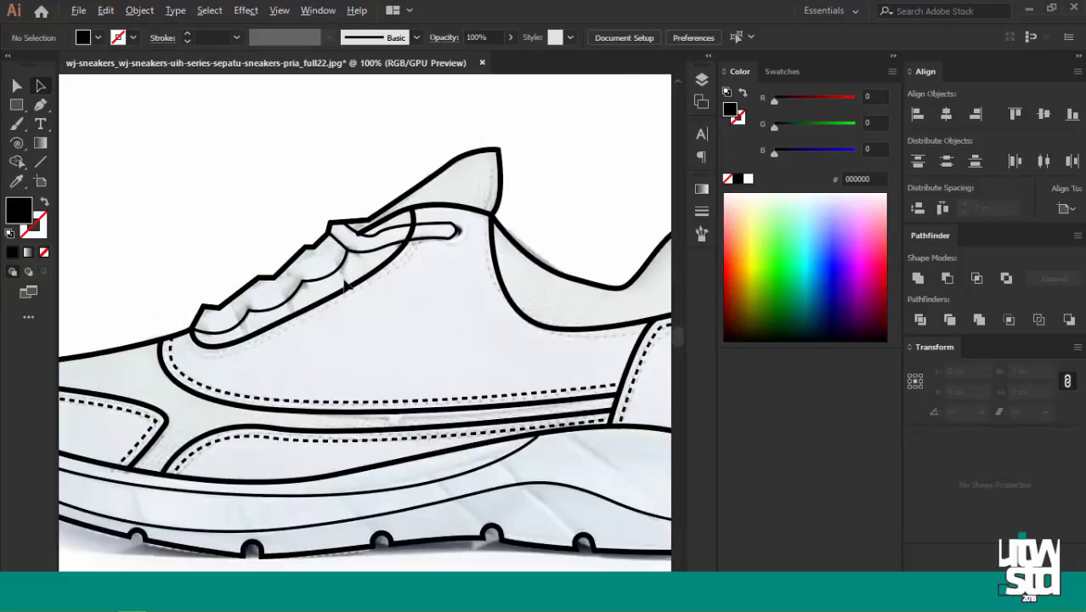
scroll(345, 286, down, 2)
scroll(288, 234, up, 8)
click(288, 214)
key(shift+m)
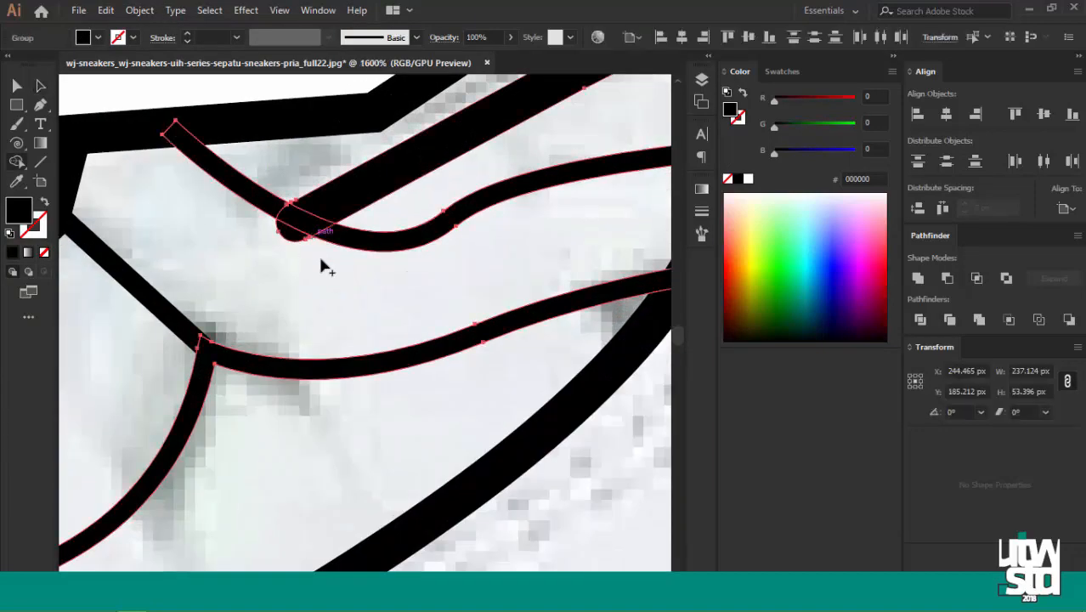
click(302, 279)
double_click(287, 236)
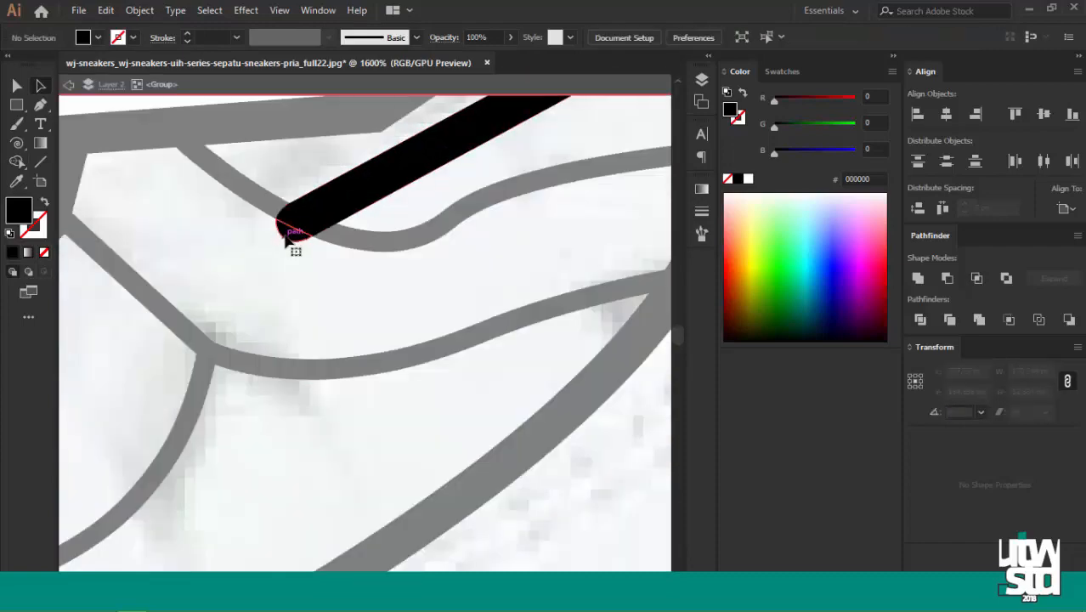
click(287, 237)
key(Delete)
double_click(217, 217)
Trace the W-shaped heel logo with a closed, overlapping straight-sided Pen path with a black stroke and no fill.
scroll(216, 213, down, 1)
scroll(213, 244, down, 6)
scroll(552, 347, up, 4)
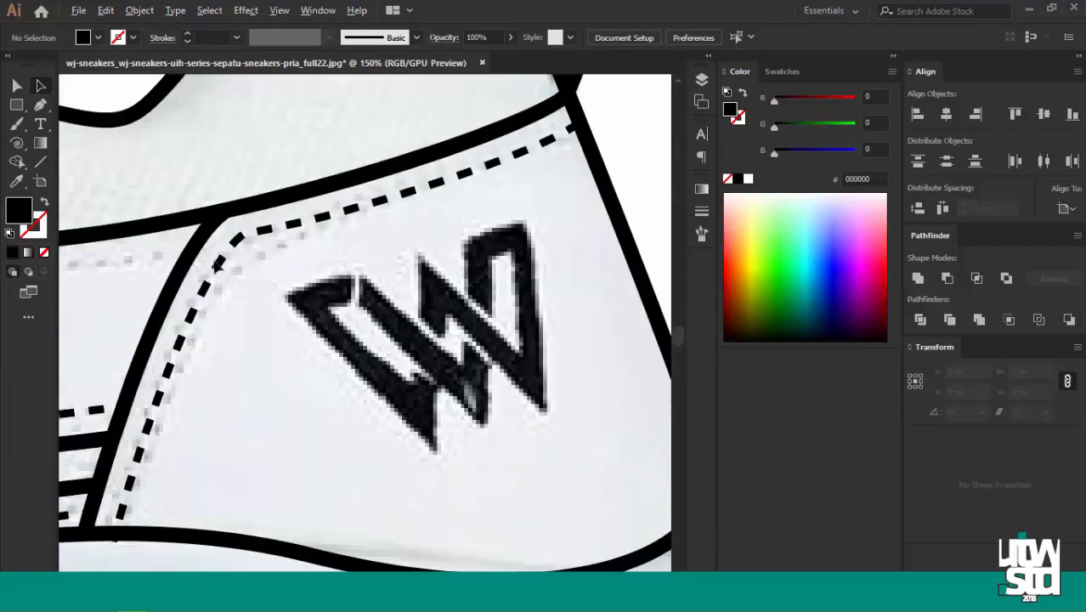
scroll(382, 327, down, 2)
scroll(351, 317, up, 2)
scroll(351, 317, down, 2)
scroll(300, 279, up, 2)
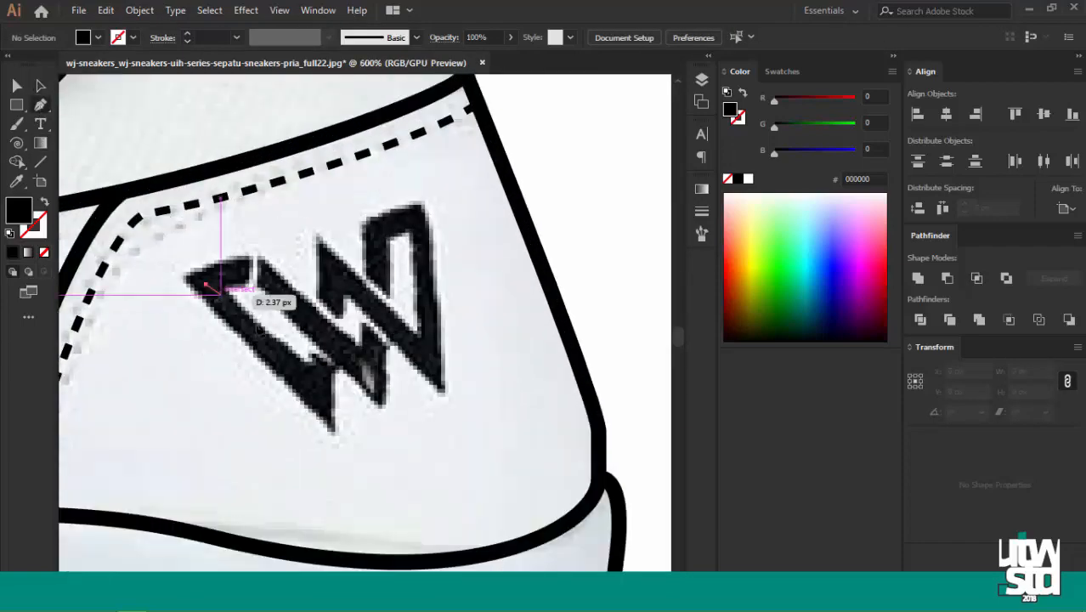
click(206, 283)
click(318, 397)
click(326, 358)
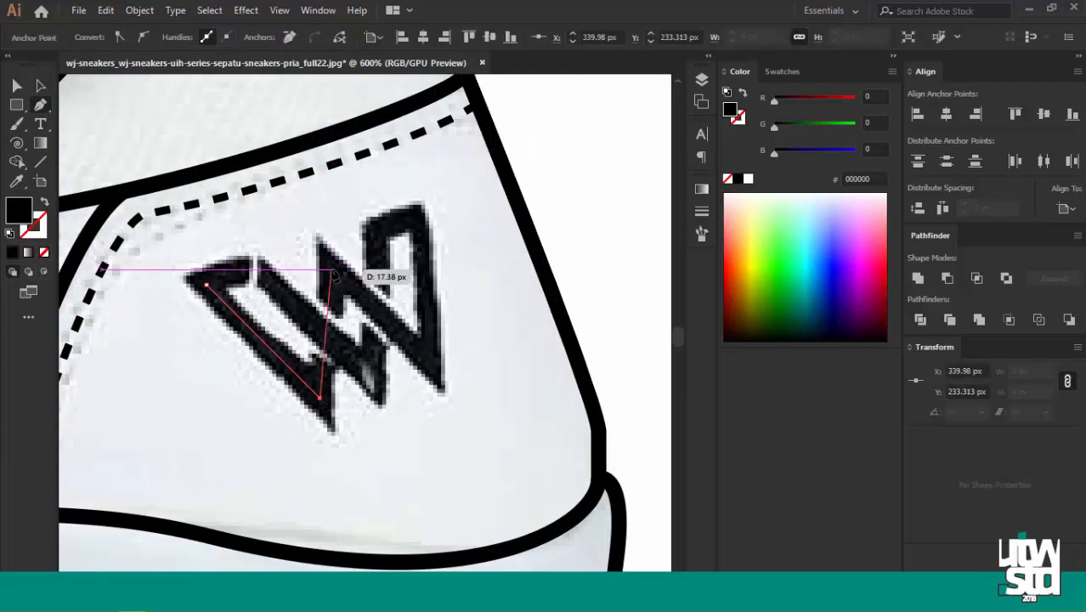
click(330, 271)
key(shift+x)
click(430, 359)
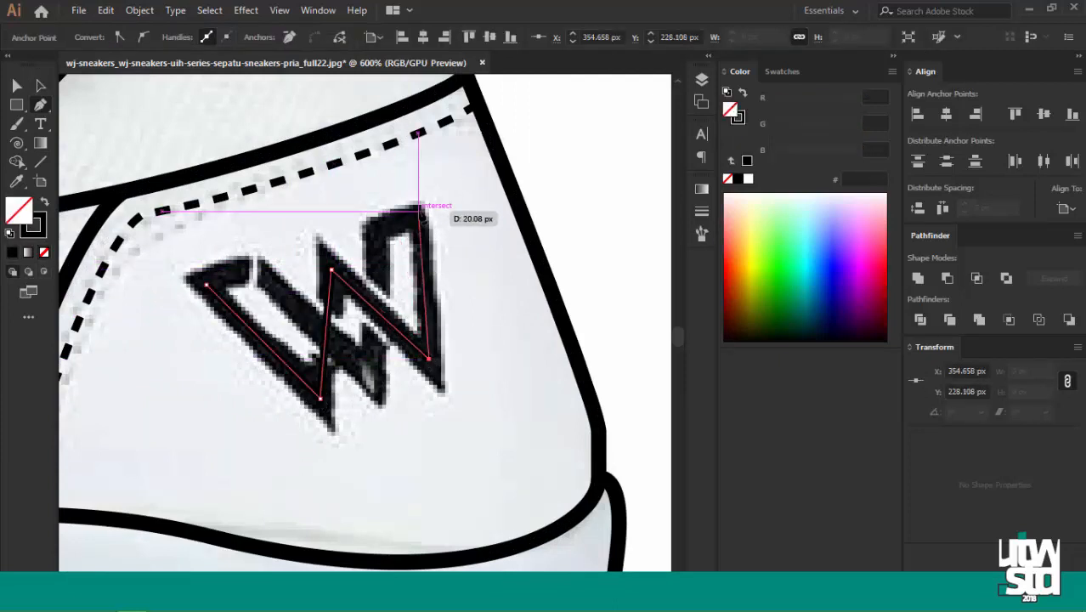
click(418, 209)
click(373, 226)
click(374, 376)
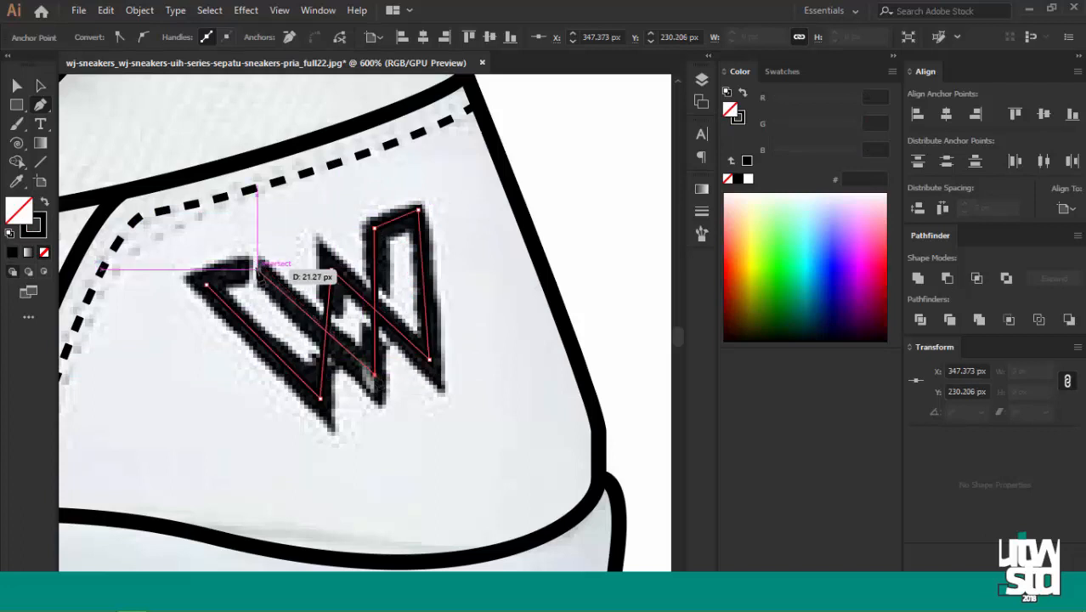
click(258, 270)
key(v)
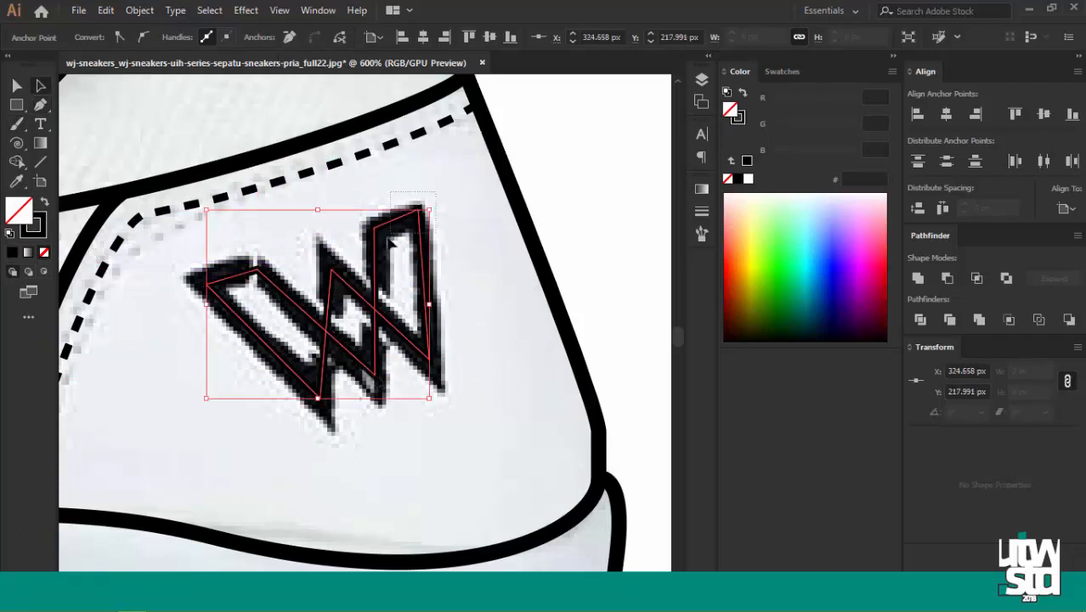
Set the heel logo path's stroke weight to 4 pt.
click(186, 34)
click(187, 34)
click(187, 34)
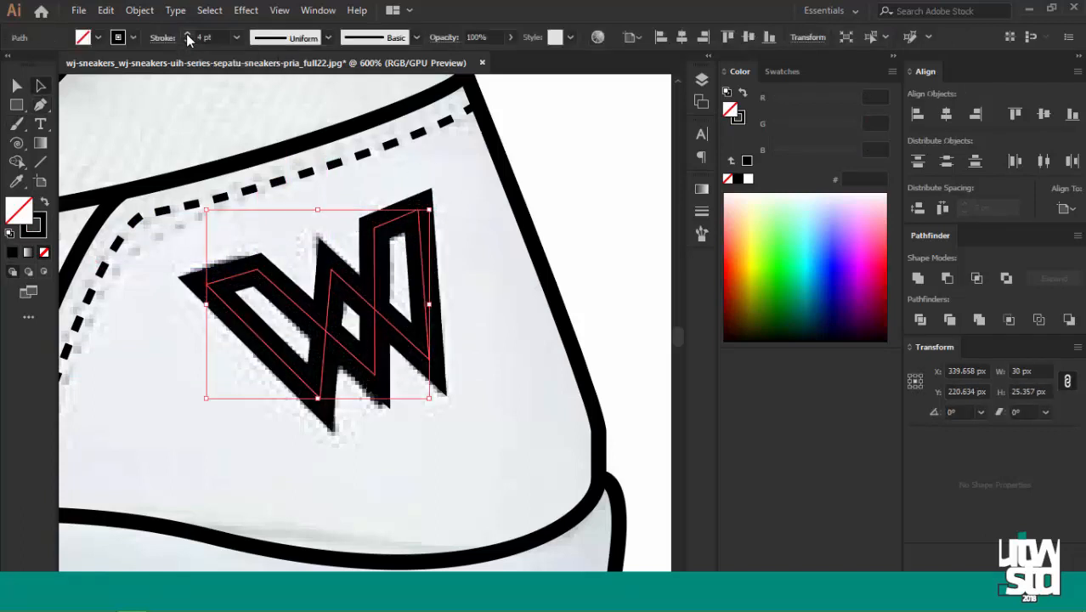
click(485, 222)
Toggle the logo path's visibility to compare it with the logo in the photo underneath.
click(702, 80)
click(325, 245)
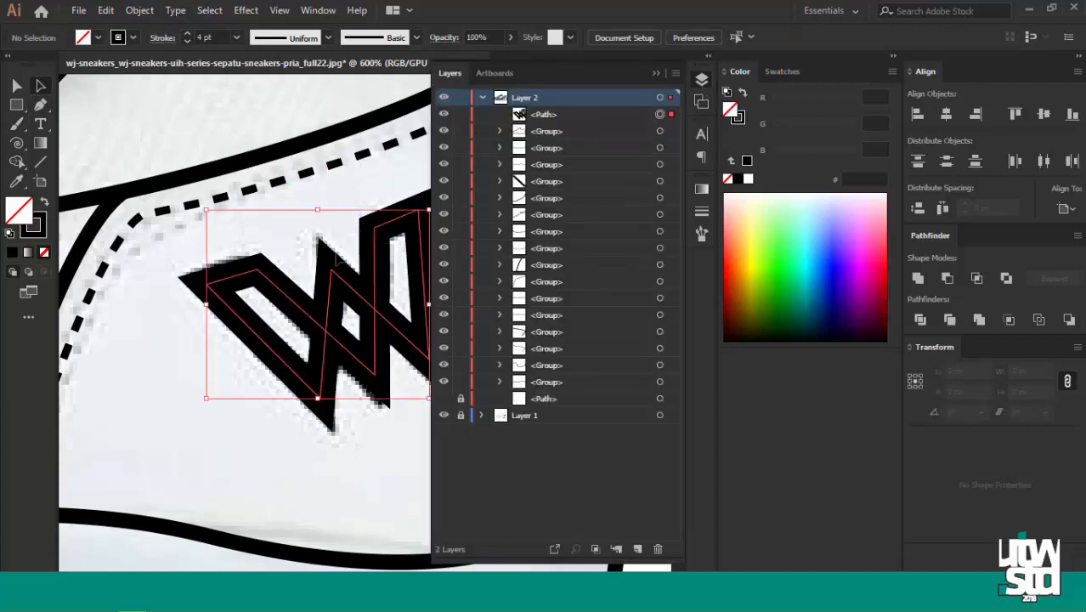
click(443, 115)
click(444, 115)
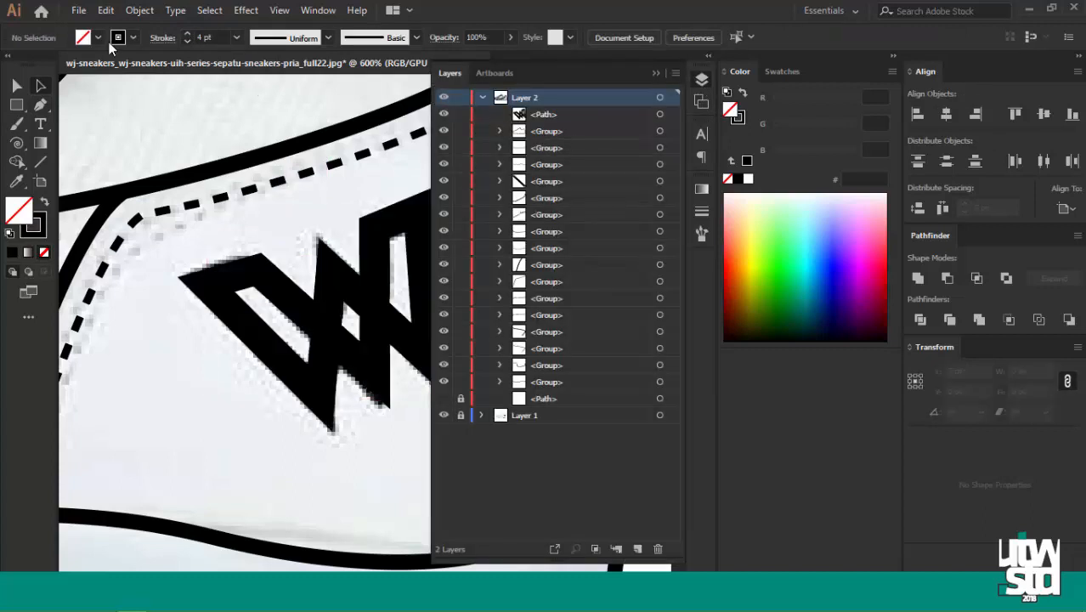
click(443, 115)
click(443, 115)
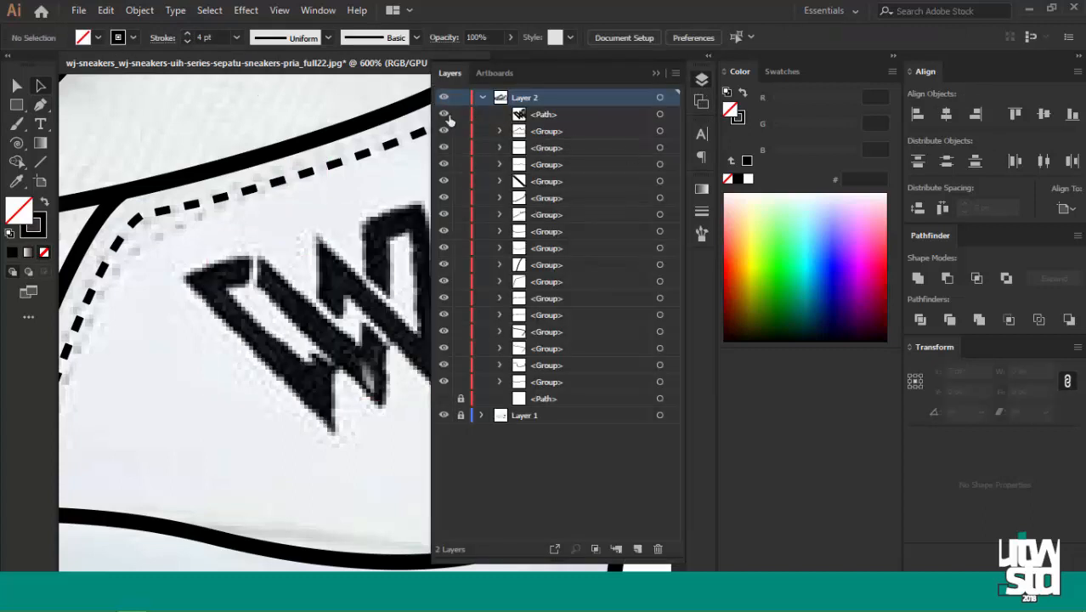
Select the heel logo path and expand its stroke into a filled shape.
click(138, 12)
click(140, 11)
click(288, 255)
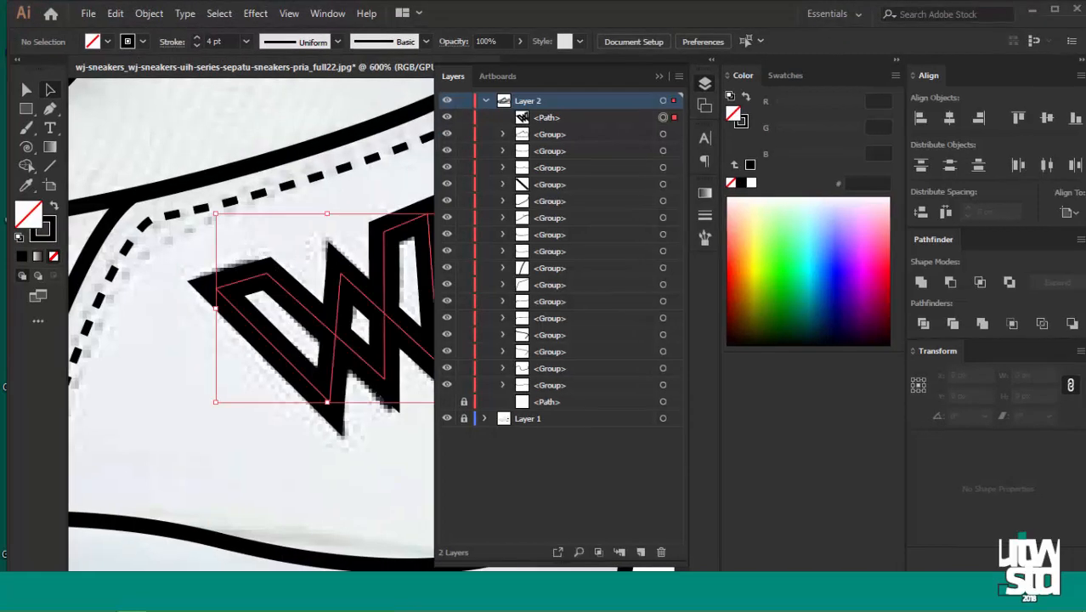
click(139, 10)
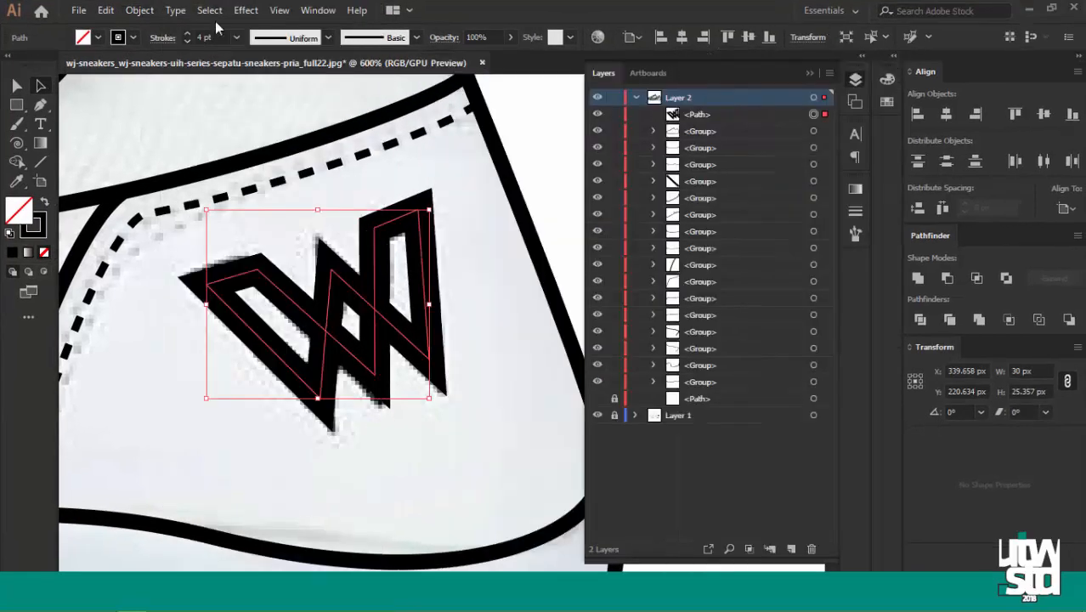
click(139, 10)
click(207, 178)
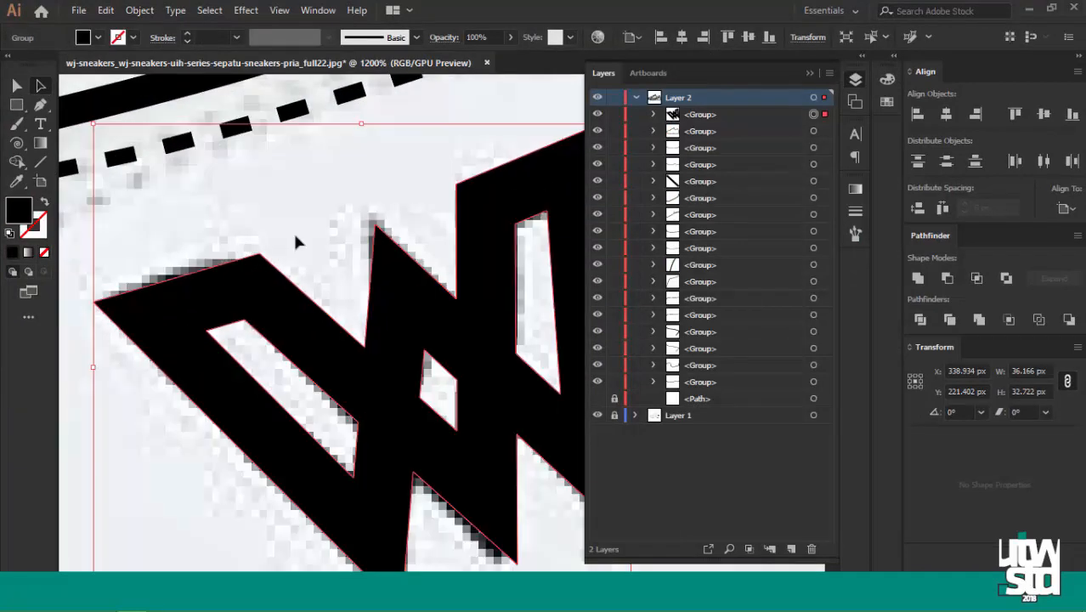
Draw a short slanted black line across the logo's upper-left bar and extend both ends beyond the bar's edges.
click(299, 241)
key(p)
click(244, 320)
click(258, 254)
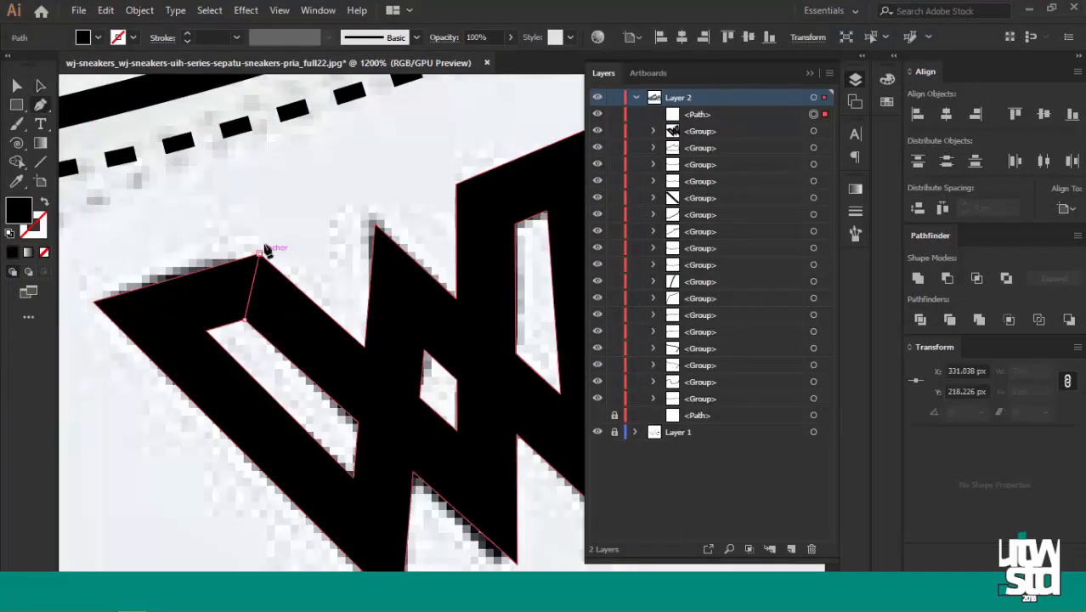
key(ctrl)
scroll(281, 266, up, 1)
drag(251, 253, 270, 221)
drag(253, 262, 262, 227)
drag(231, 351, 229, 367)
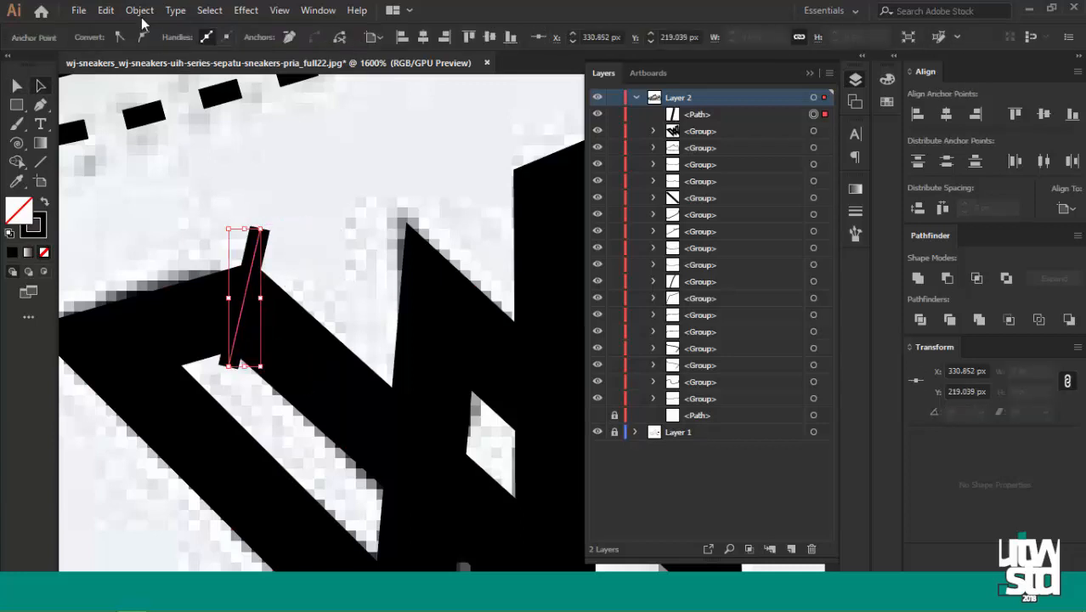
Expand the slanted line and subtract it from the heel logo with Minus Front to cut the gap.
click(133, 10)
click(237, 187)
click(494, 395)
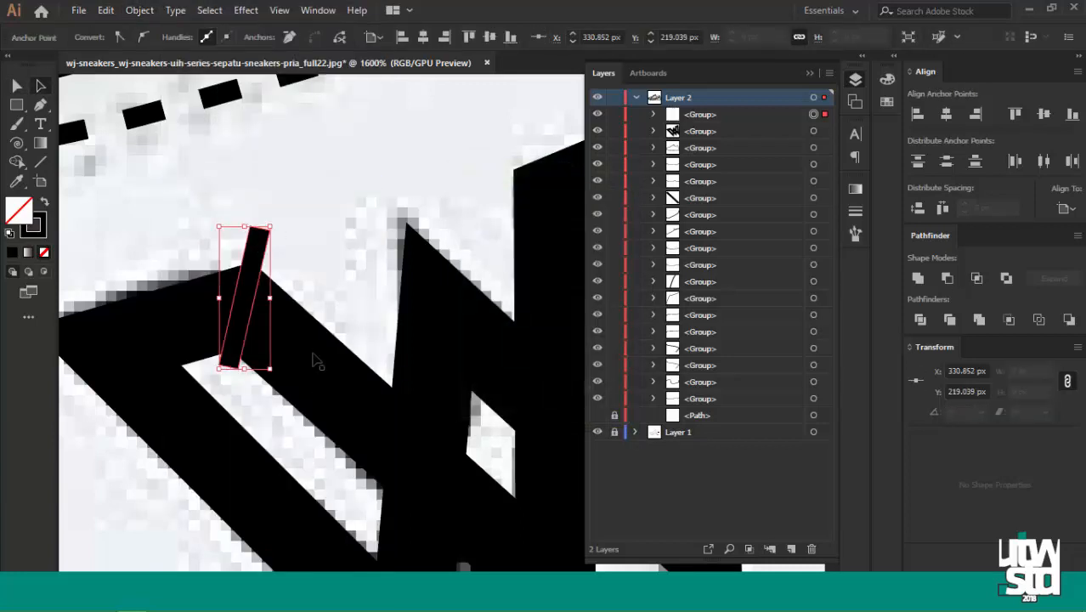
shift+click(315, 359)
click(946, 278)
key(ctrl+minus)
key(ctrl+minus)
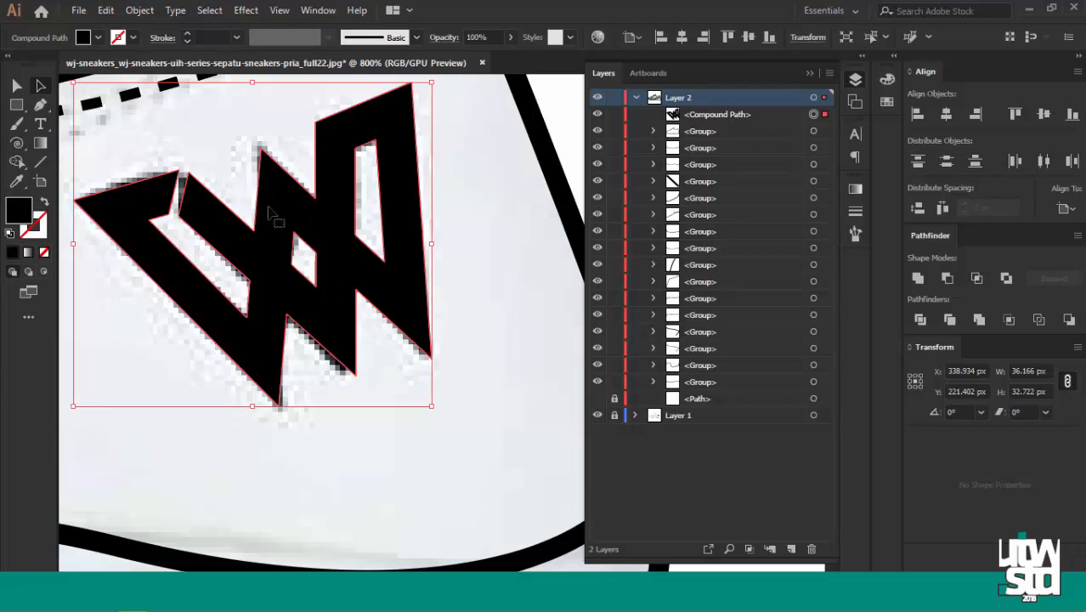
scroll(276, 230, up, 1)
scroll(283, 238, down, 4)
click(463, 159)
Draw a closed curved outline with a black stroke and no fill over the heel midsole, overlapping the wavy sole line.
scroll(456, 187, down, 1)
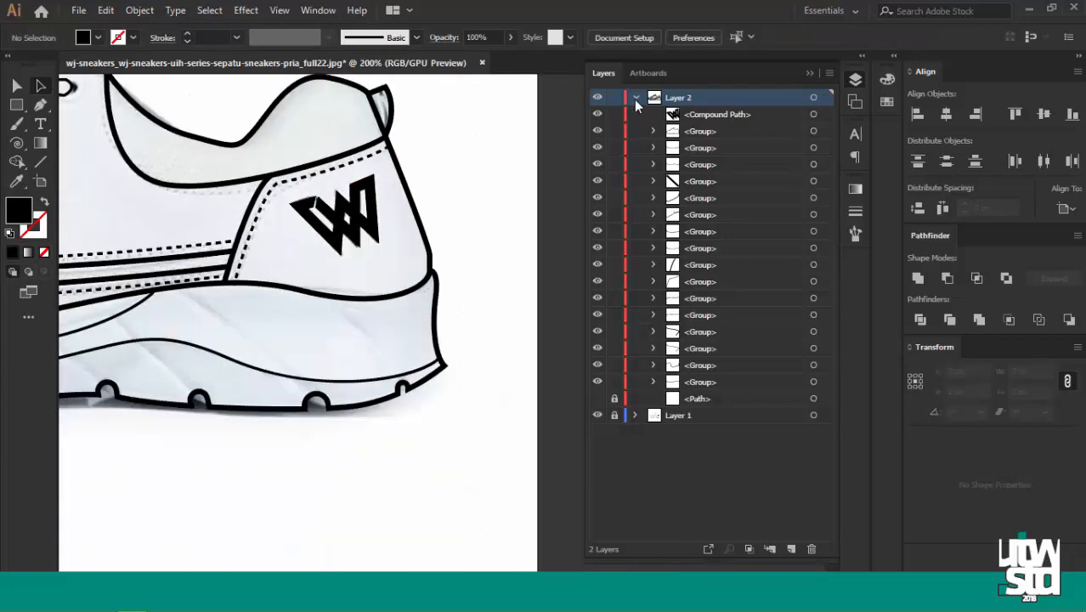
scroll(470, 211, down, 2)
scroll(375, 308, up, 2)
scroll(377, 308, down, 1)
scroll(359, 292, up, 1)
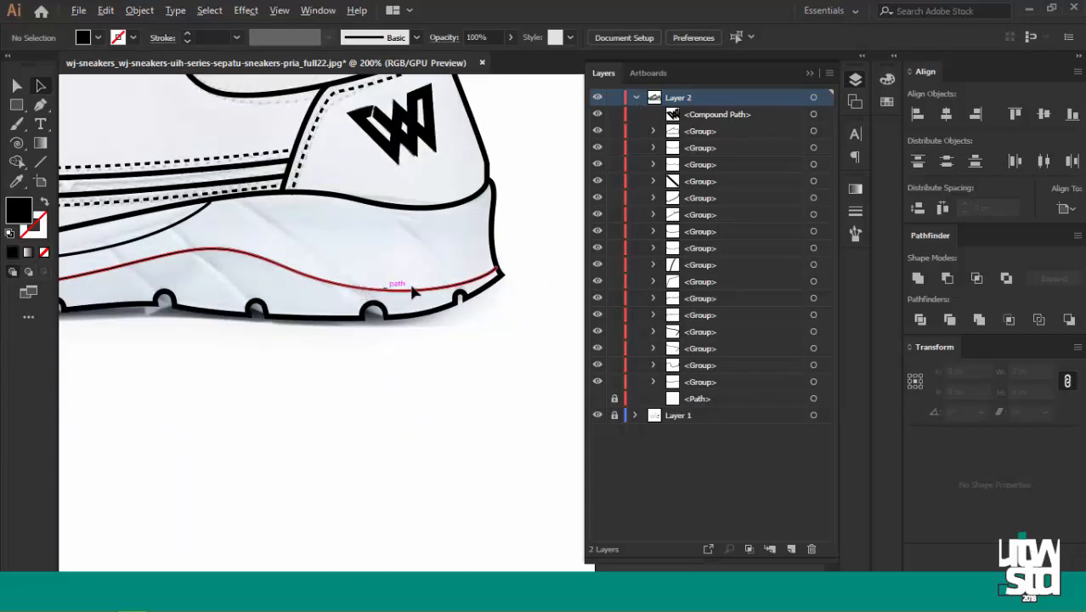
scroll(412, 292, up, 1)
click(40, 103)
scroll(303, 226, down, 2)
scroll(197, 234, up, 3)
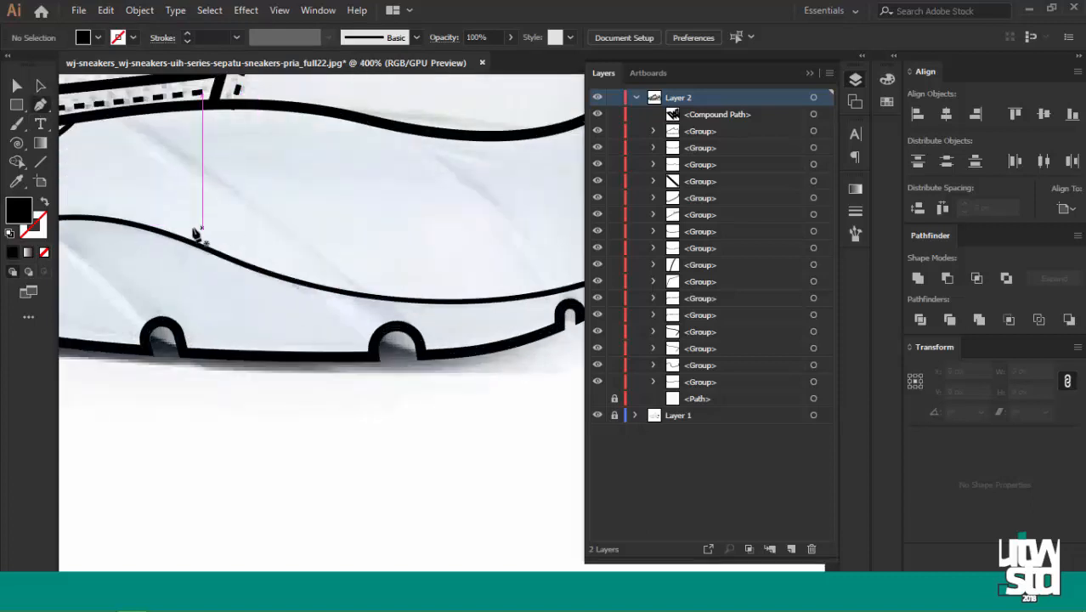
scroll(173, 240, down, 1)
click(166, 229)
drag(428, 238, 424, 278)
click(424, 278)
key(shift+x)
drag(257, 300, 224, 278)
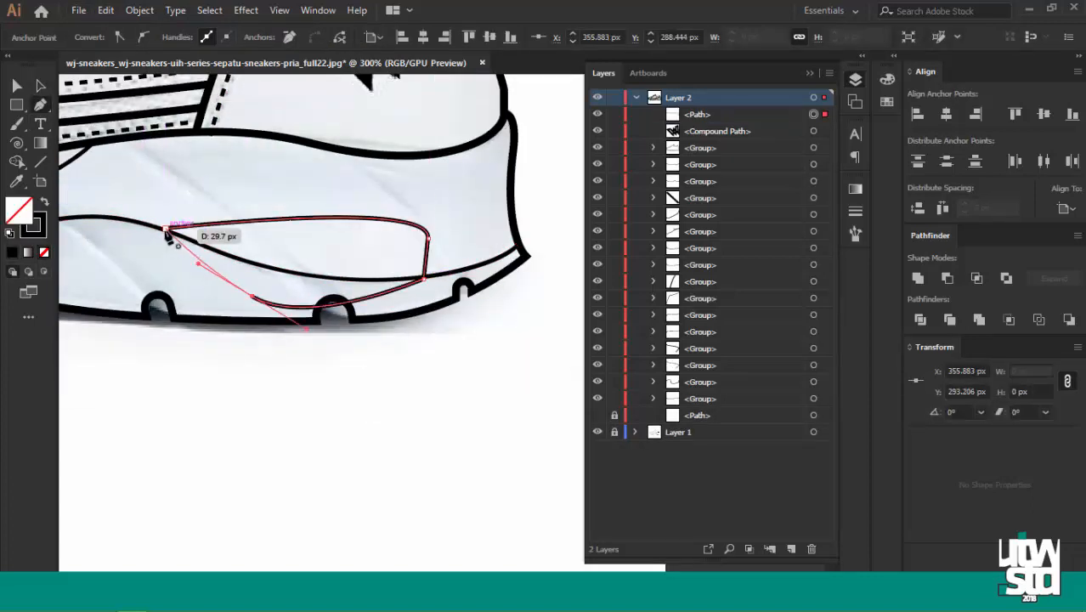
click(167, 228)
Split the heel midsole outline along the wavy sole line with Shape Builder and delete the part below the line.
key(a)
shift+click(328, 277)
key(shift+m)
click(285, 286)
key(a)
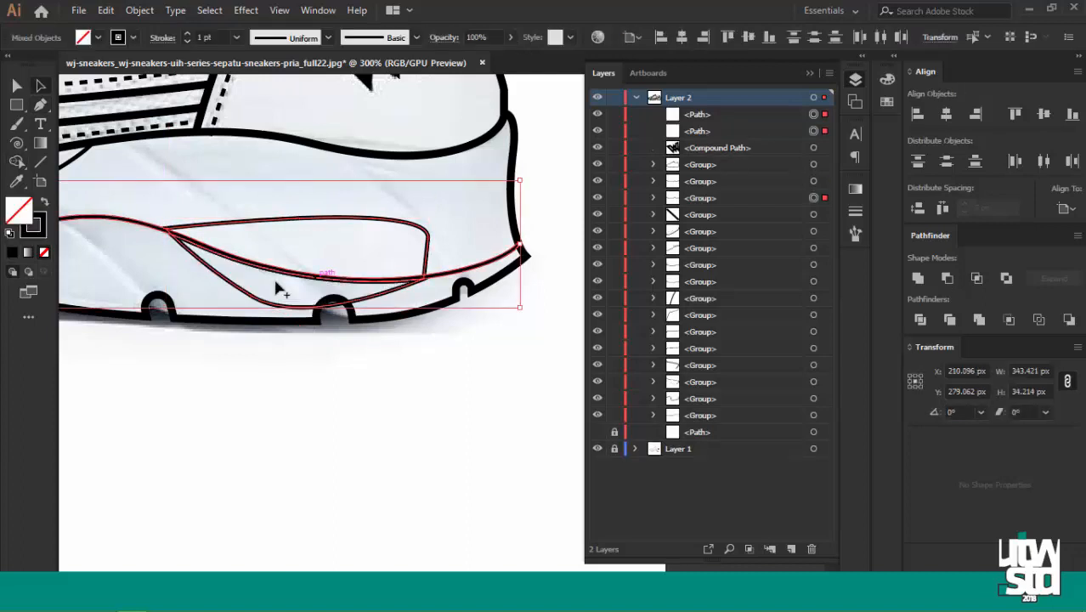
click(244, 297)
key(Delete)
Turn the heel midsole outline into a strokeless filled shape, send it to the back and give it a light colour sampled from the photo.
click(281, 223)
key(shift+x)
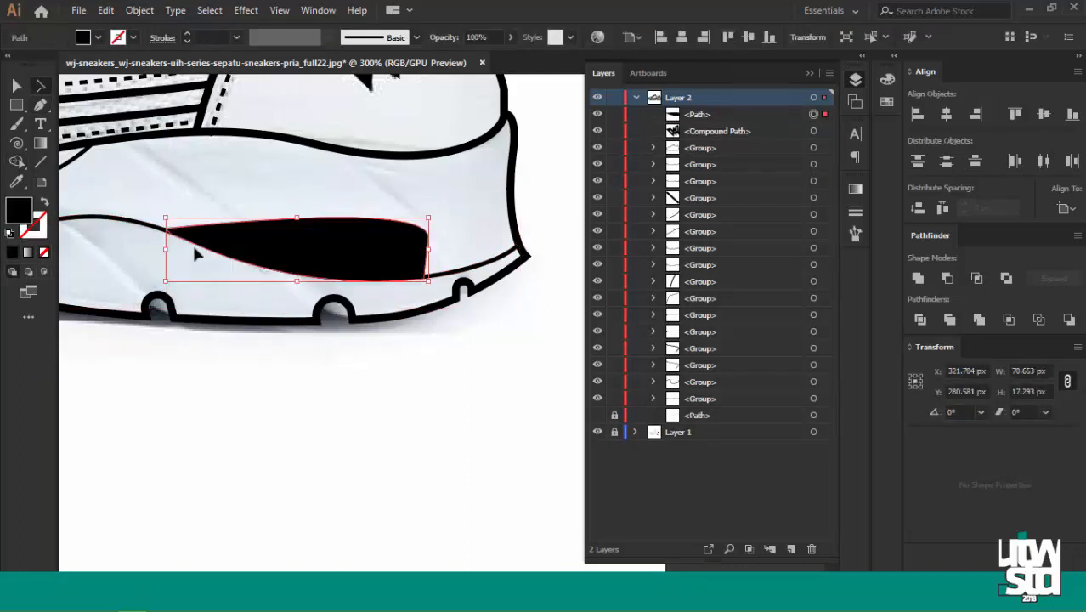
key(v)
key(ctrl+shift+bracketleft)
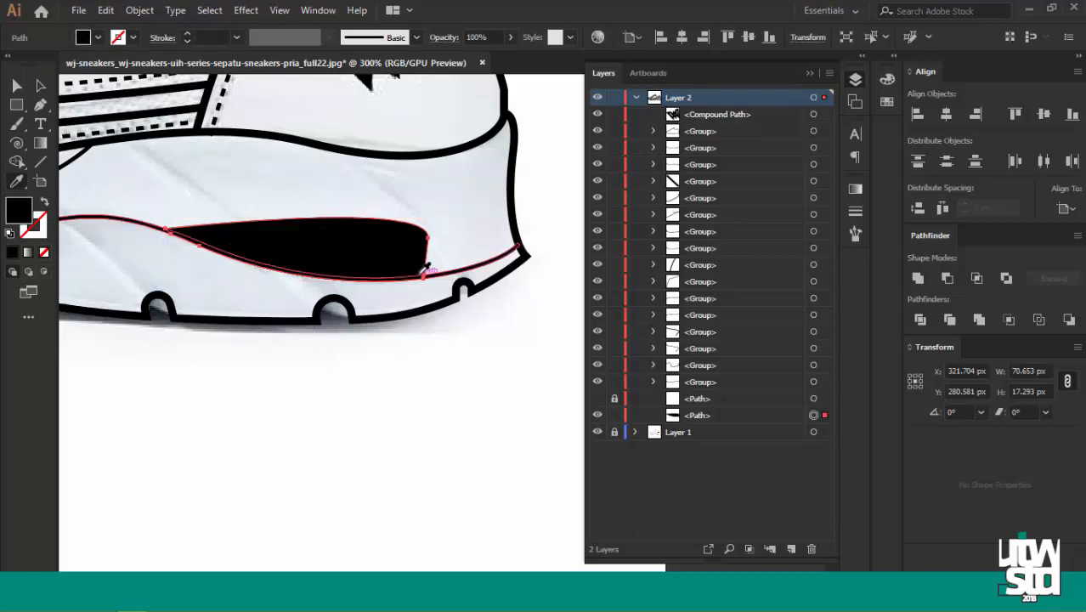
click(383, 289)
key(a)
click(496, 218)
Draw a closed light-filled shape with a curved lower edge on the forefoot midsole, crossing the upper sole line, and send it to the back.
scroll(496, 218, down, 3)
scroll(258, 226, up, 3)
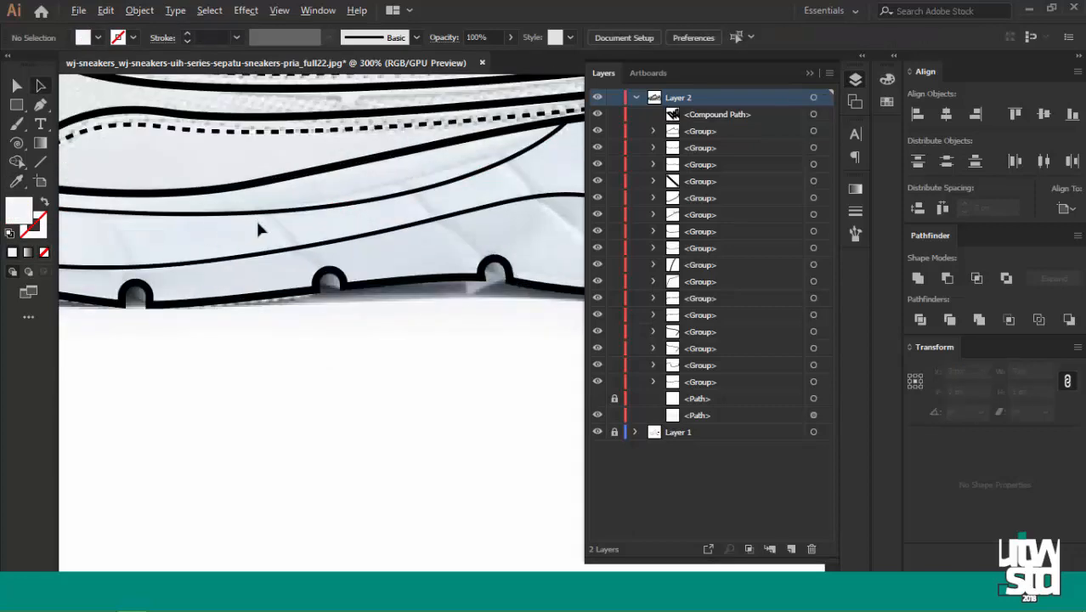
scroll(259, 226, down, 2)
scroll(347, 284, down, 1)
scroll(209, 232, up, 3)
scroll(231, 242, down, 1)
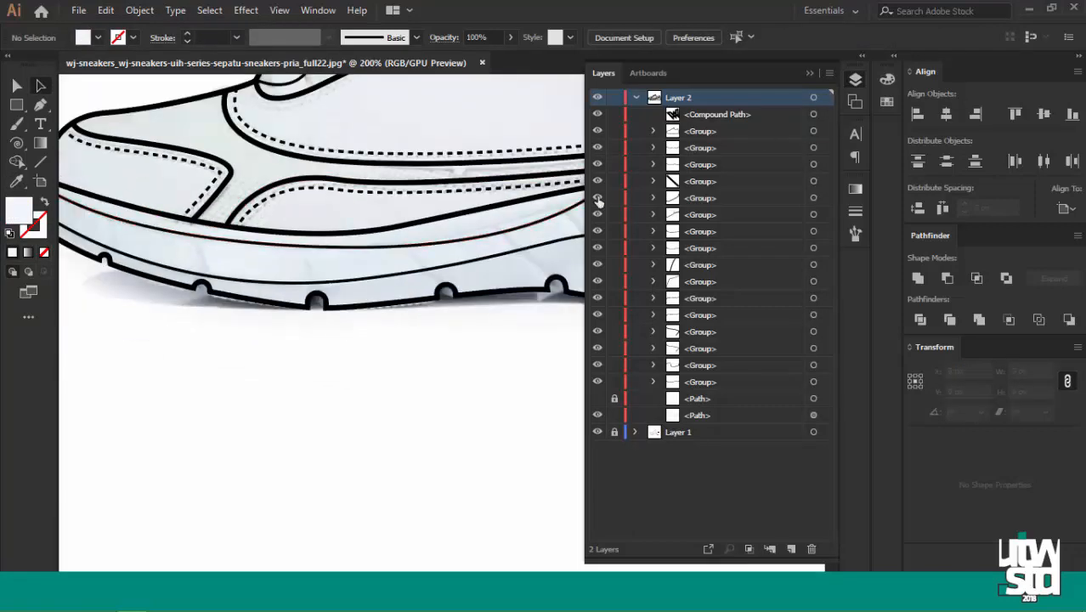
drag(583, 201, 654, 208)
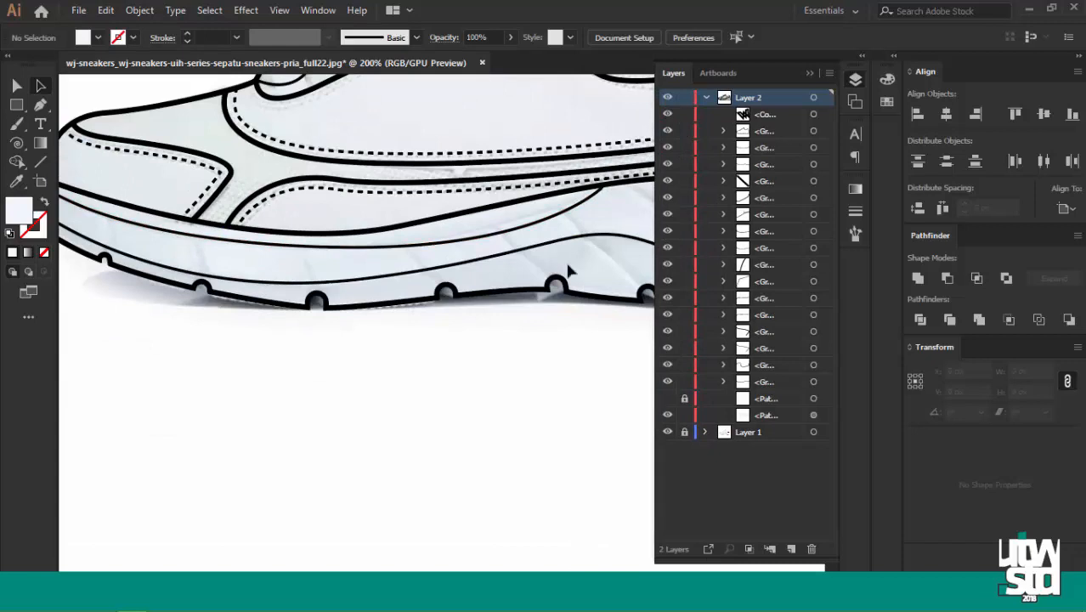
click(200, 240)
scroll(225, 267, up, 1)
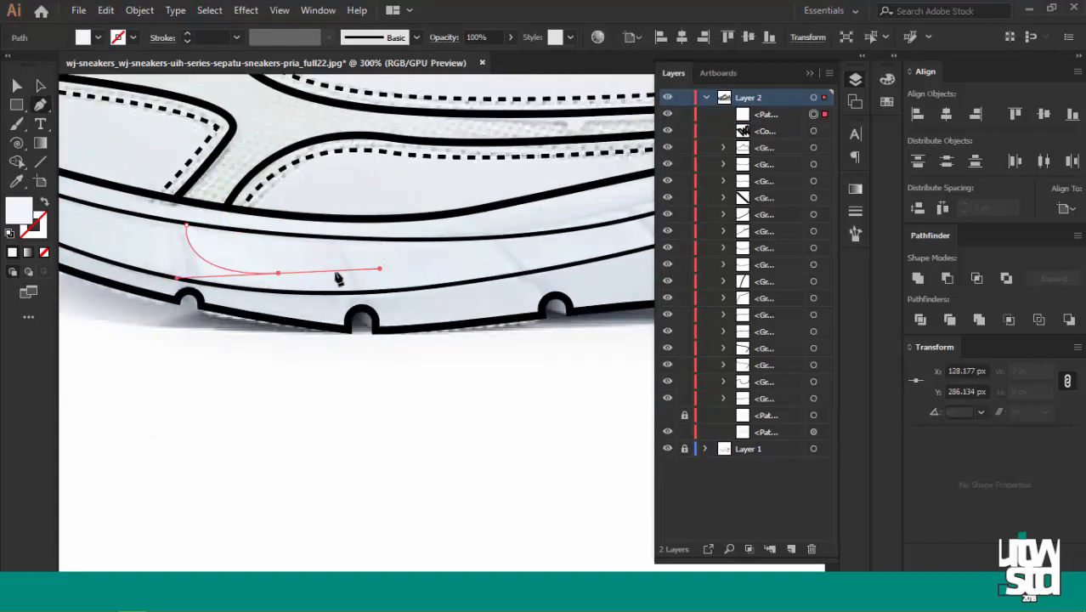
click(379, 240)
click(188, 228)
key(ctrl+shift+bracketleft)
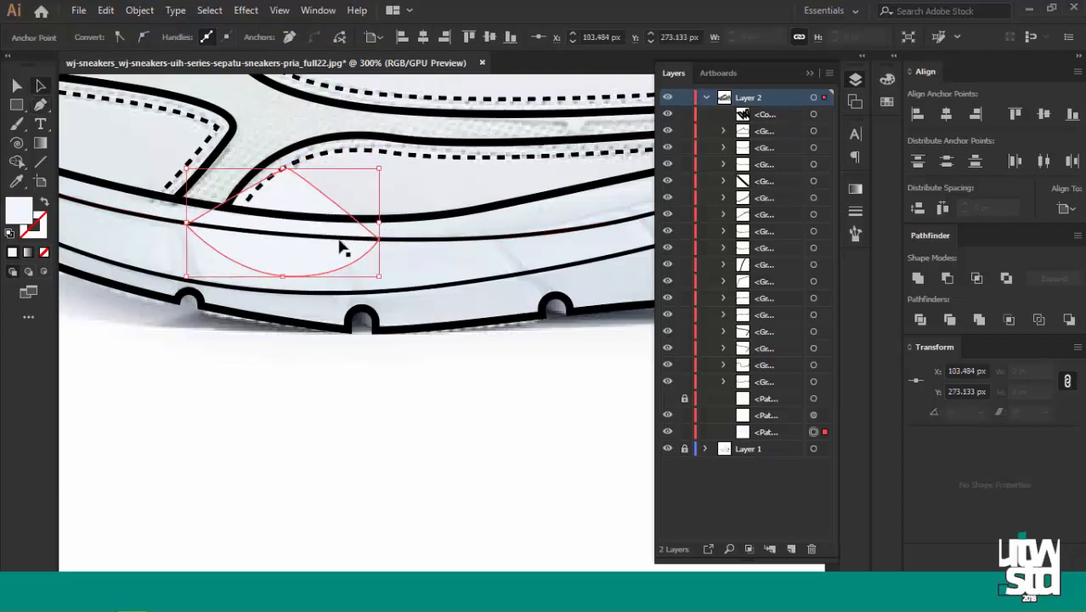
Split the forefoot shape along the upper sole line with Shape Builder and delete the part above the line.
key(shift+m)
click(272, 220)
key(v)
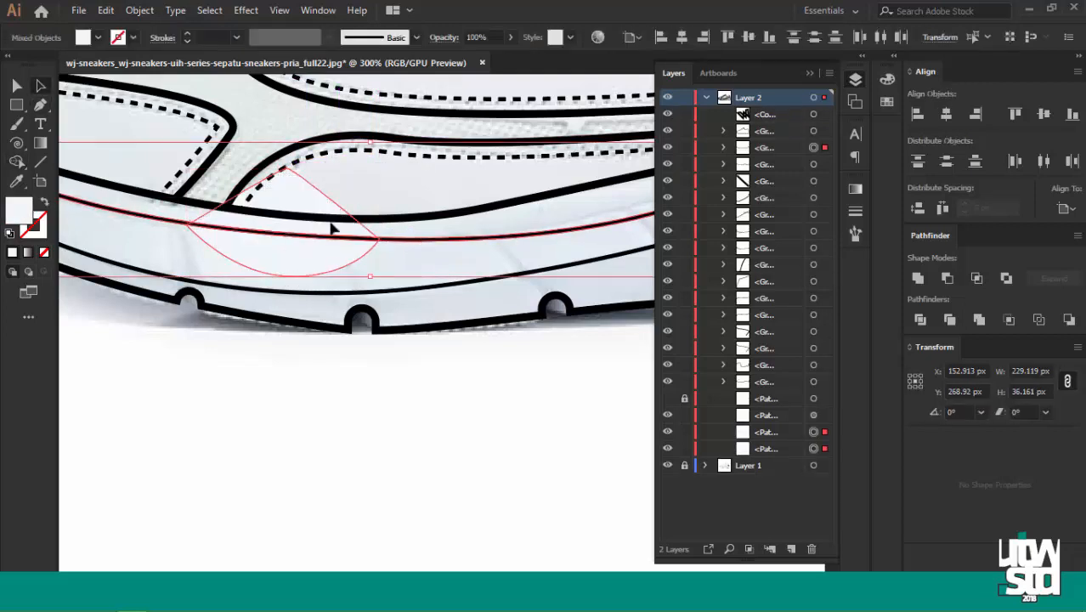
key(ctrl+shift+a)
click(298, 181)
key(Delete)
Group all the unlocked artwork: the shoe's line work, the heel logo and the two light midsole shapes.
scroll(298, 184, down, 3)
scroll(457, 244, up, 3)
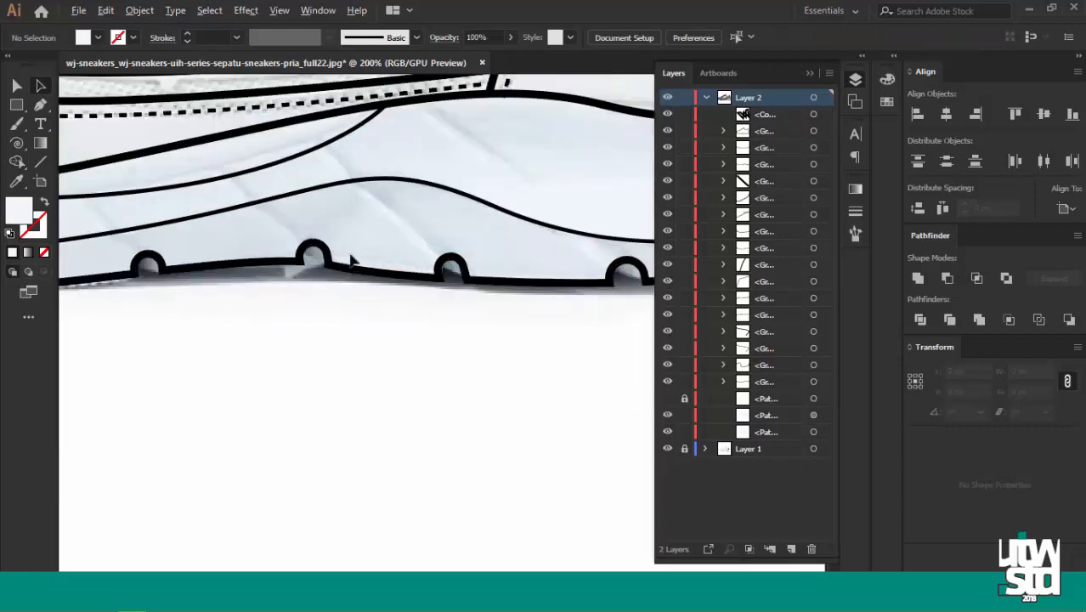
scroll(352, 258, down, 3)
scroll(119, 140, up, 2)
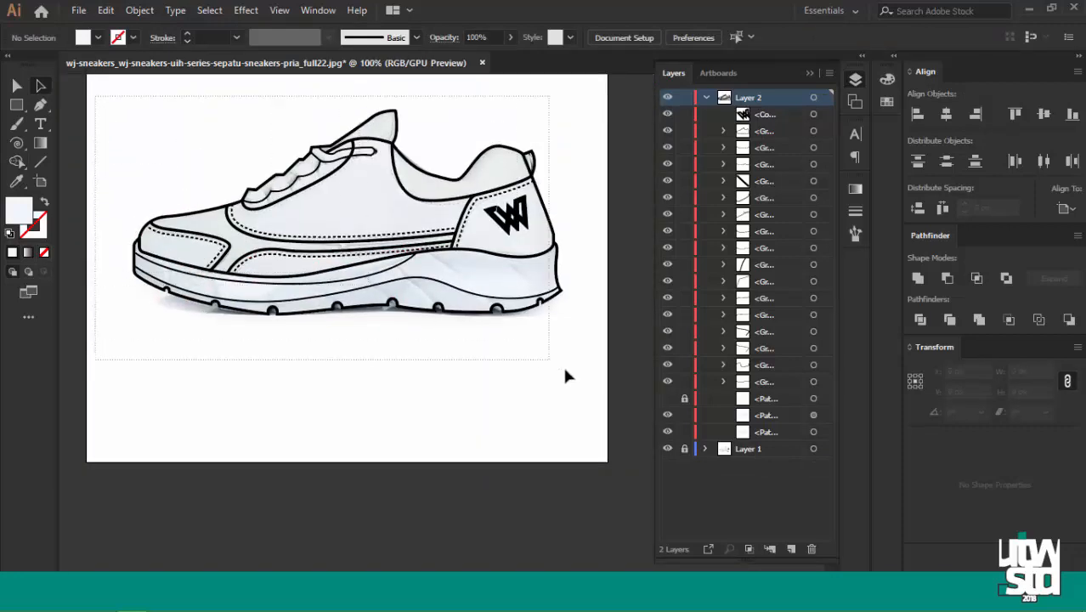
key(ctrl+a)
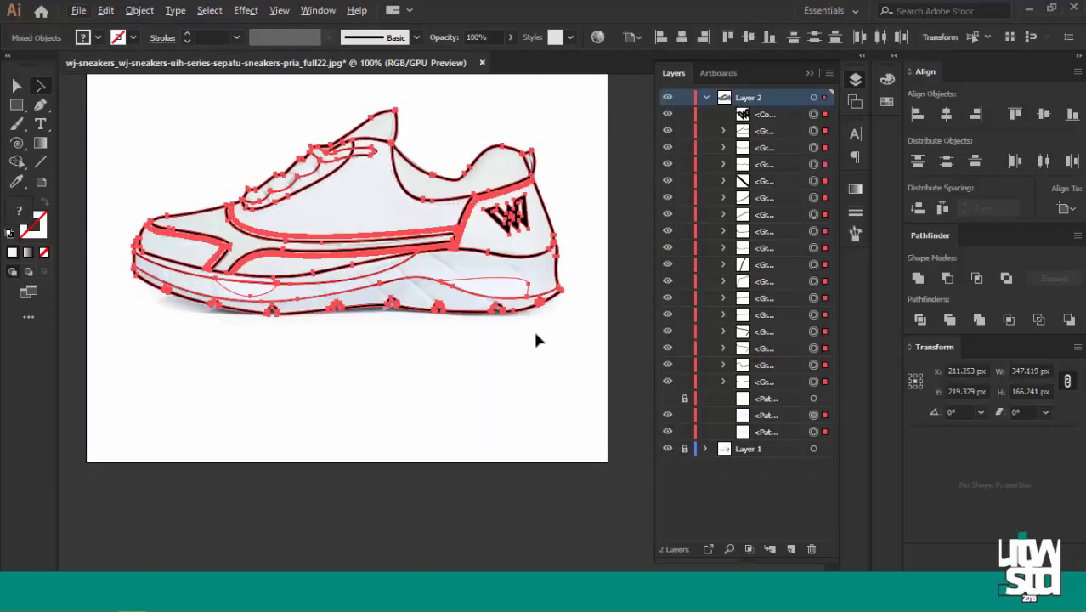
key(ctrl+g)
Turn the grouped artwork into a Live Paint group and begin filling the lower sole band with a light blue-grey sampled from the photo.
key(k)
scroll(403, 288, up, 2)
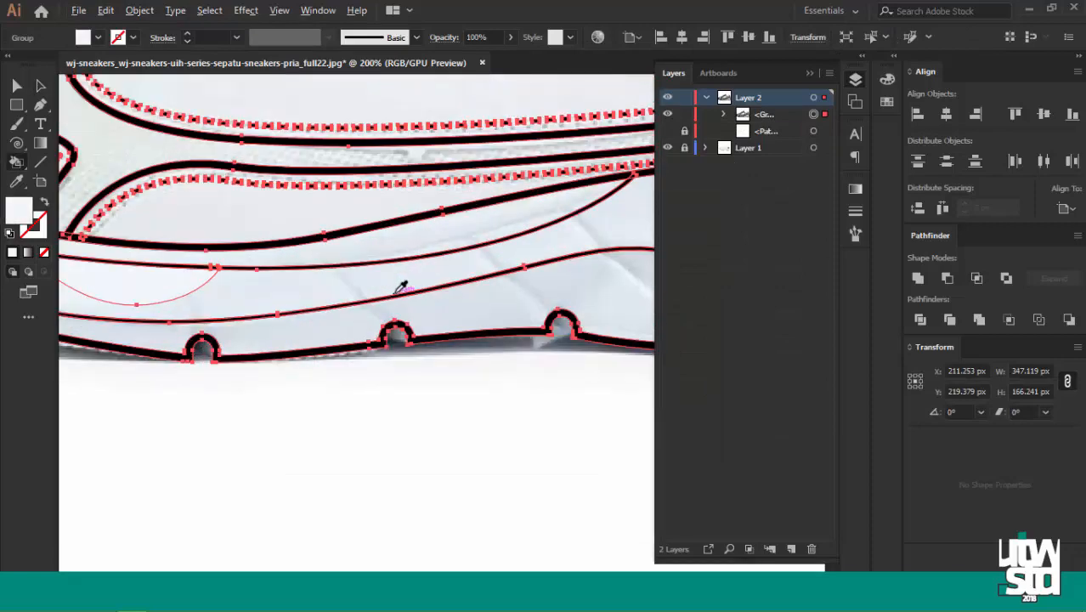
click(443, 320)
click(625, 340)
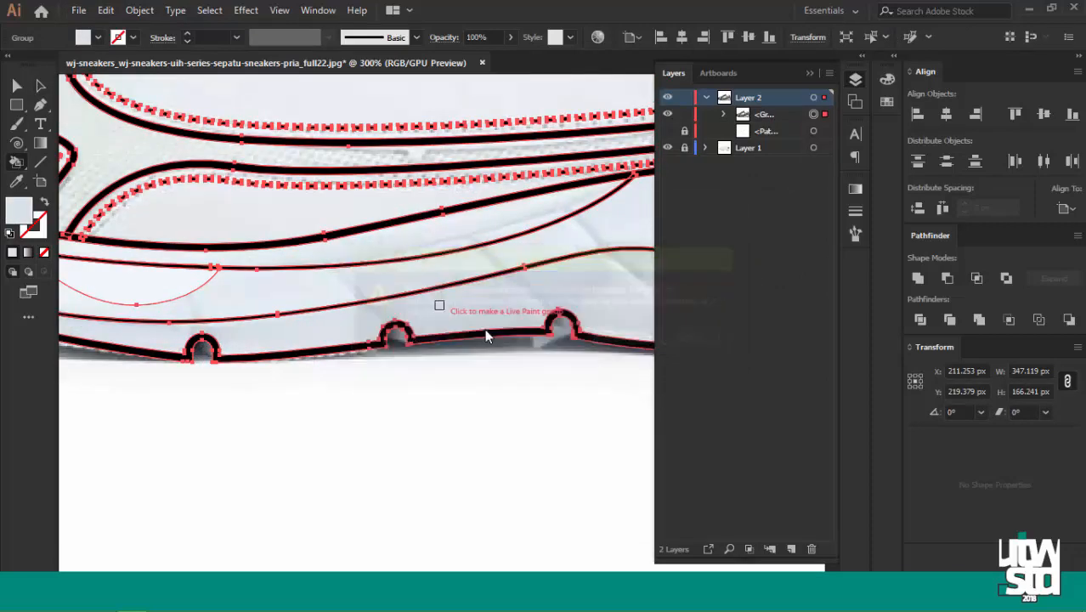
key(ctrl+minus)
key(ctrl+minus)
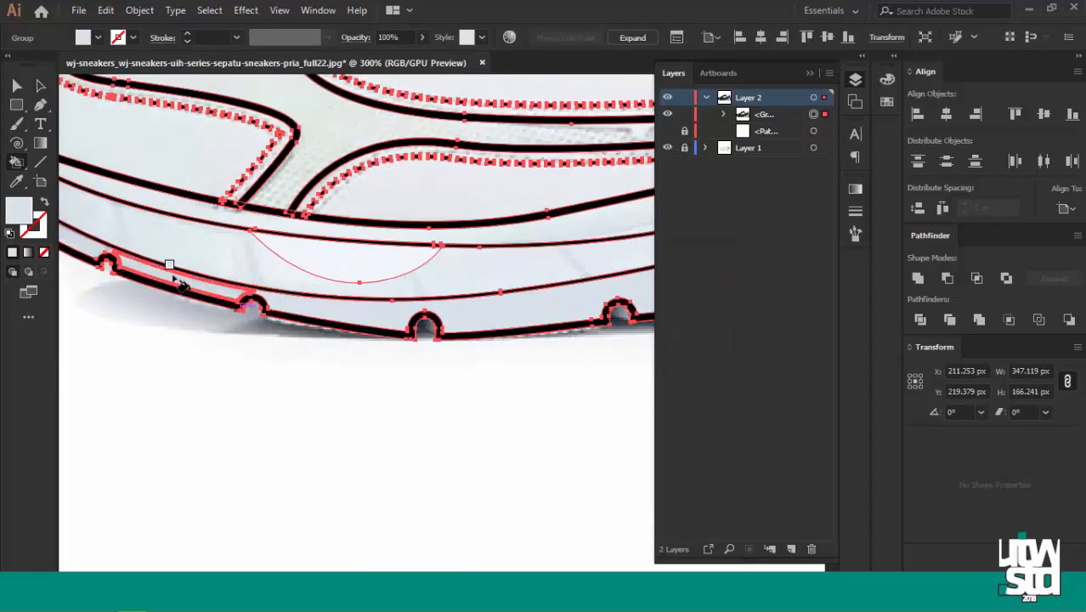
Paint the remaining outsole pieces, the midsole bands and the toe cap with the same light blue-grey.
scroll(146, 274, down, 3)
scroll(544, 285, up, 4)
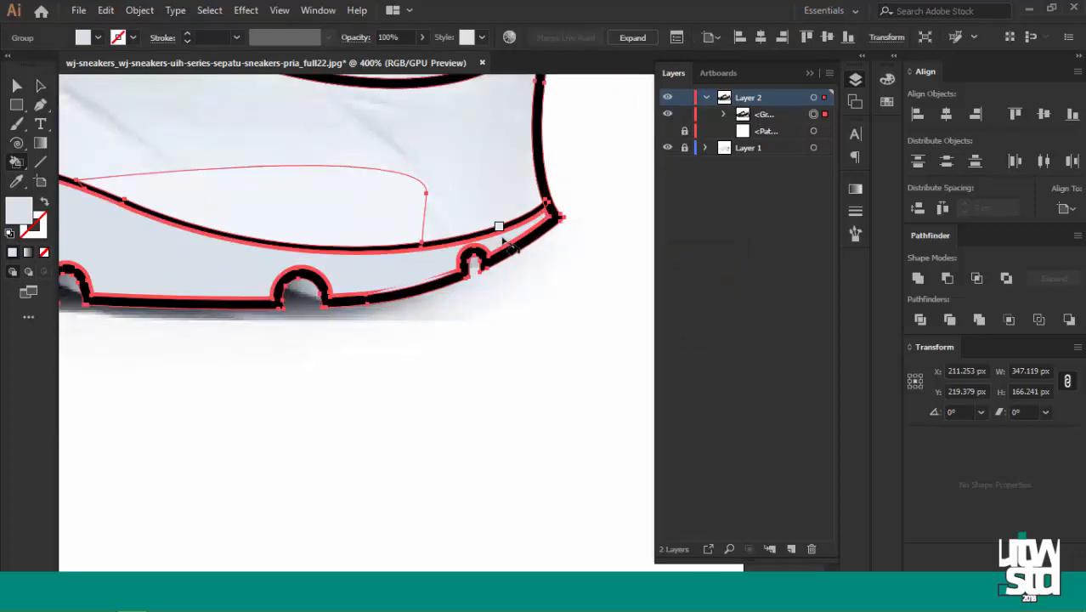
scroll(501, 240, down, 3)
scroll(206, 228, up, 4)
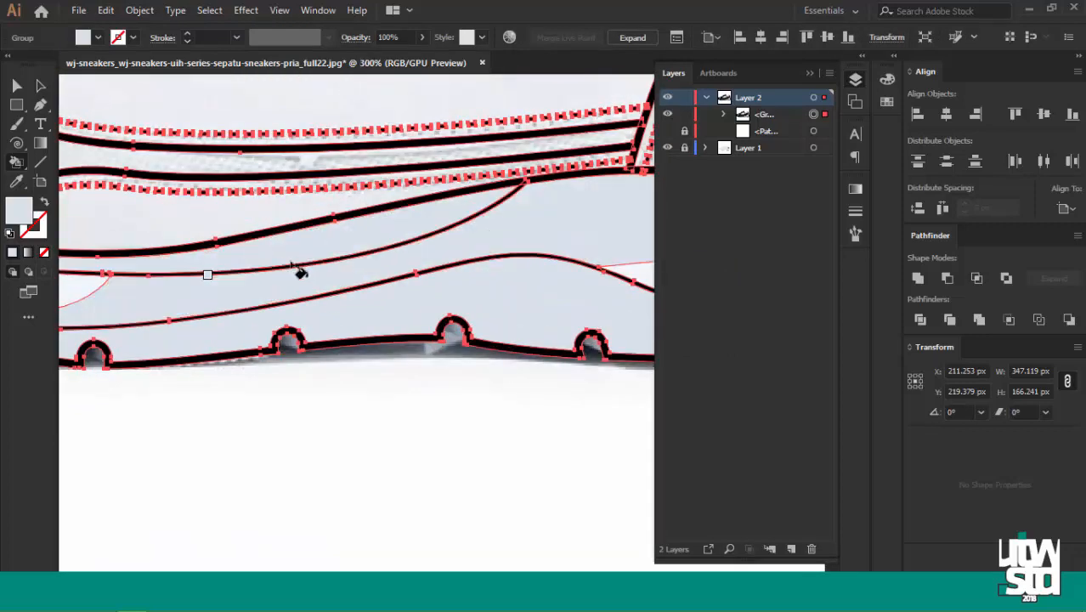
scroll(299, 272, down, 3)
scroll(170, 291, up, 7)
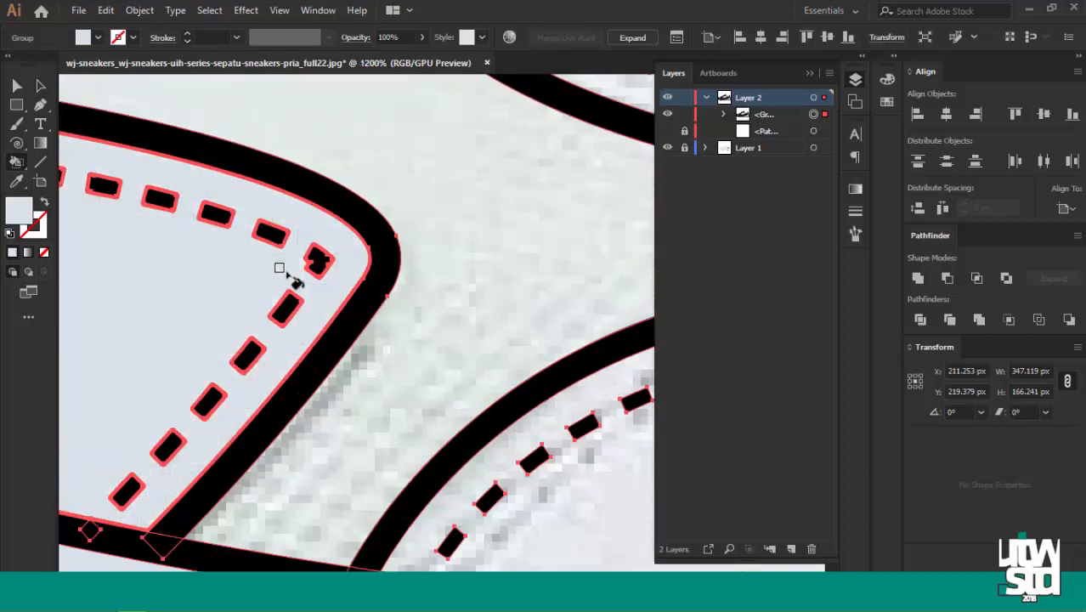
Paint the forefoot overlay, the tongue and the ankle collar with a light greenish grey sampled from the photo.
scroll(289, 279, down, 5)
scroll(380, 242, up, 3)
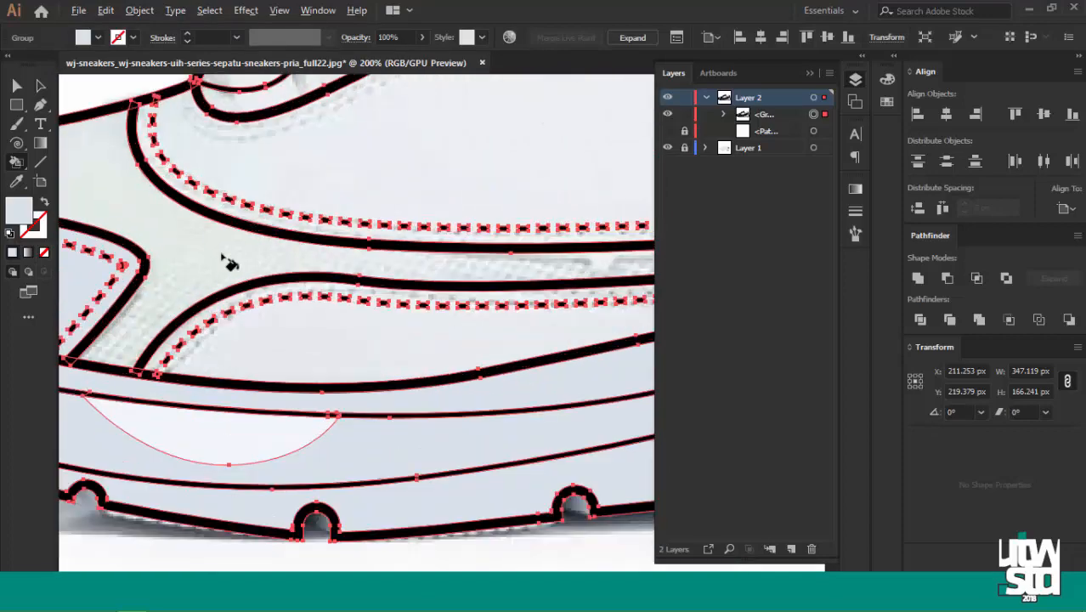
scroll(230, 264, down, 2)
scroll(517, 215, up, 1)
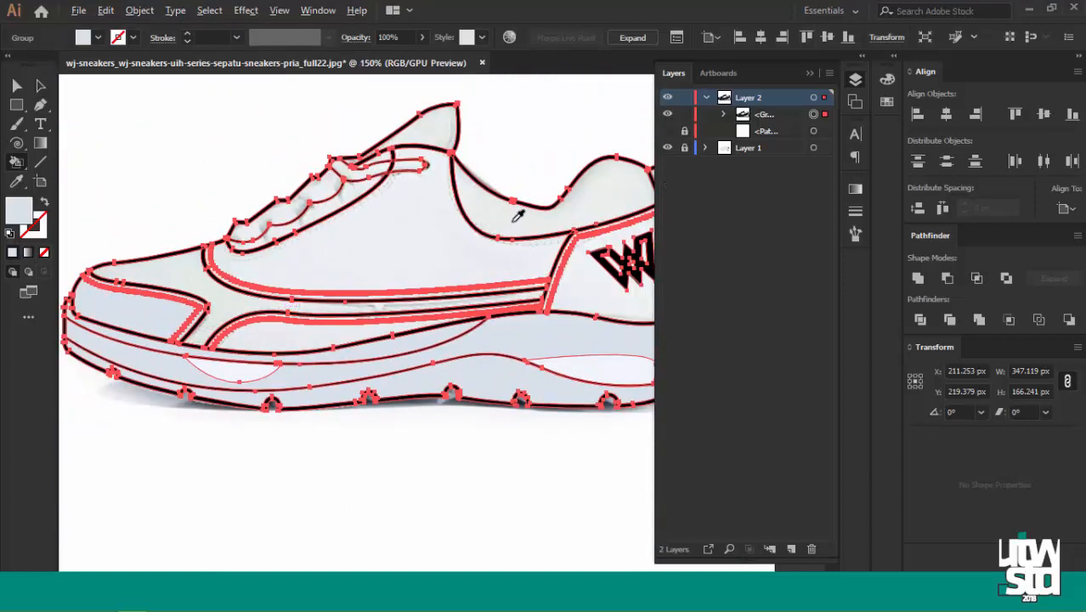
scroll(517, 216, up, 2)
scroll(436, 202, down, 2)
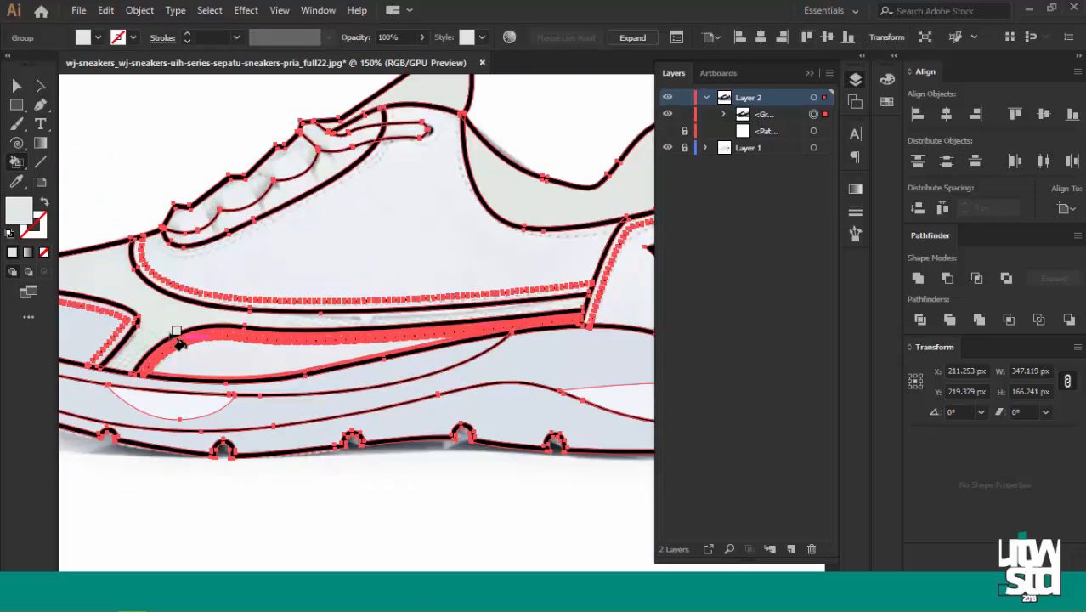
Paint the main side panel and the two sole highlights white, sampled from the blank background.
scroll(272, 293, down, 1)
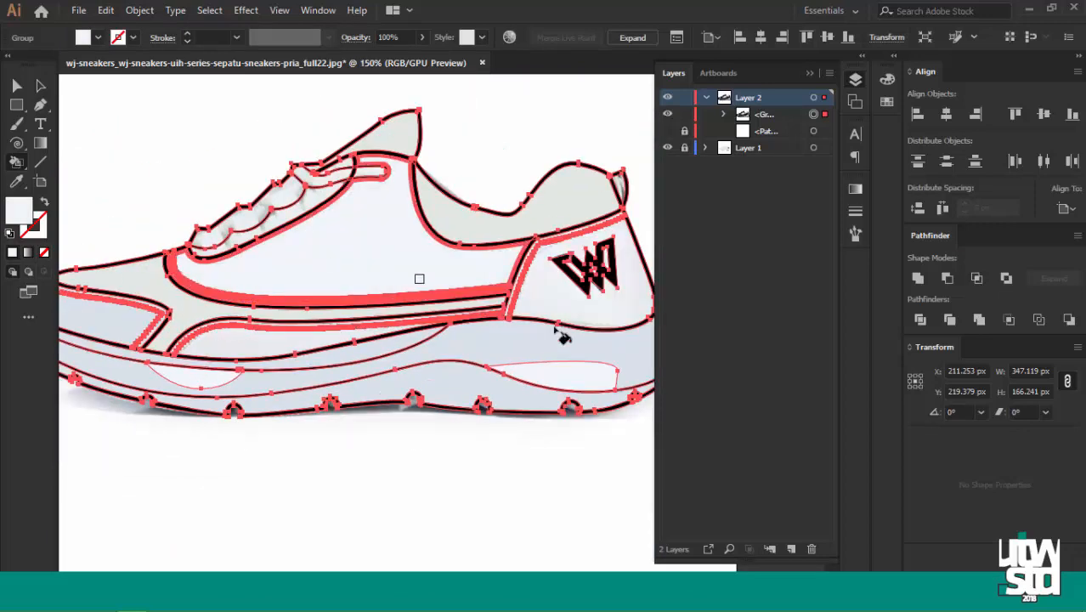
scroll(568, 374, down, 2)
scroll(351, 279, up, 3)
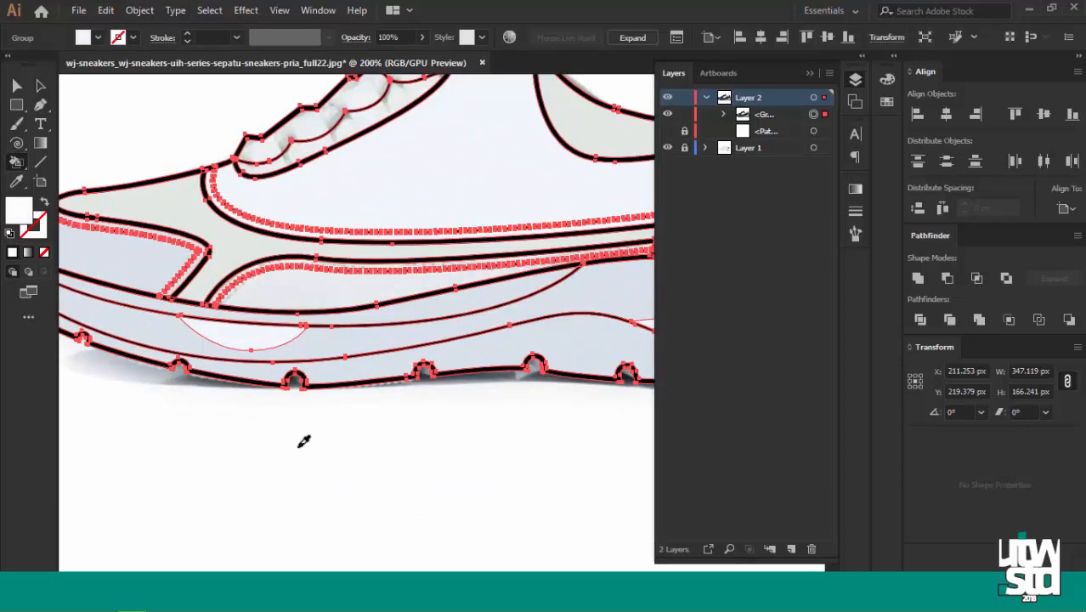
scroll(132, 316, down, 2)
scroll(453, 323, up, 2)
scroll(381, 273, up, 1)
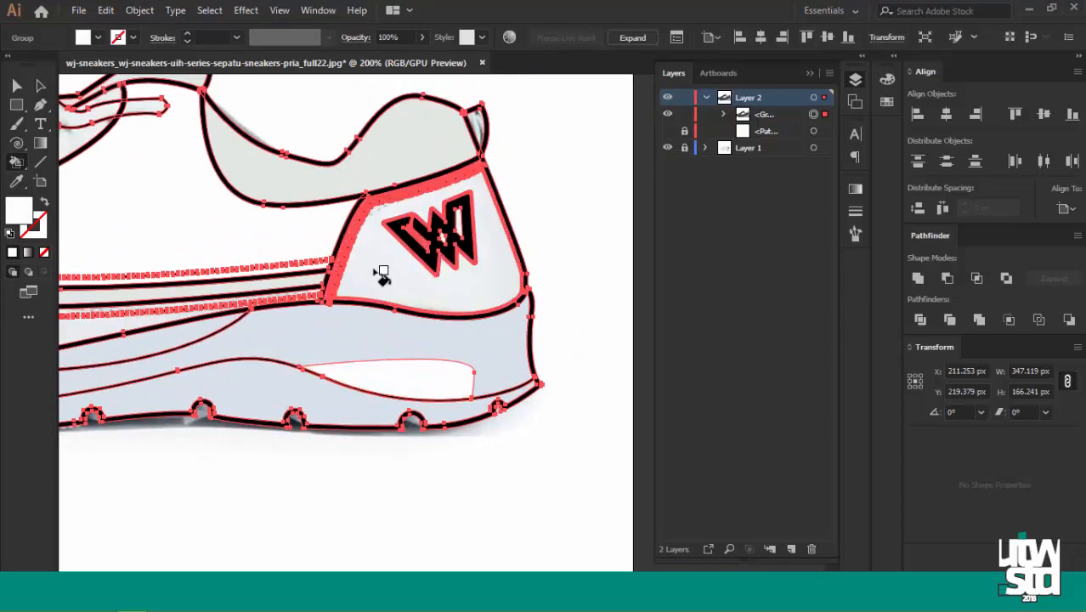
scroll(380, 273, up, 1)
scroll(452, 246, down, 2)
scroll(454, 246, up, 3)
scroll(417, 257, down, 4)
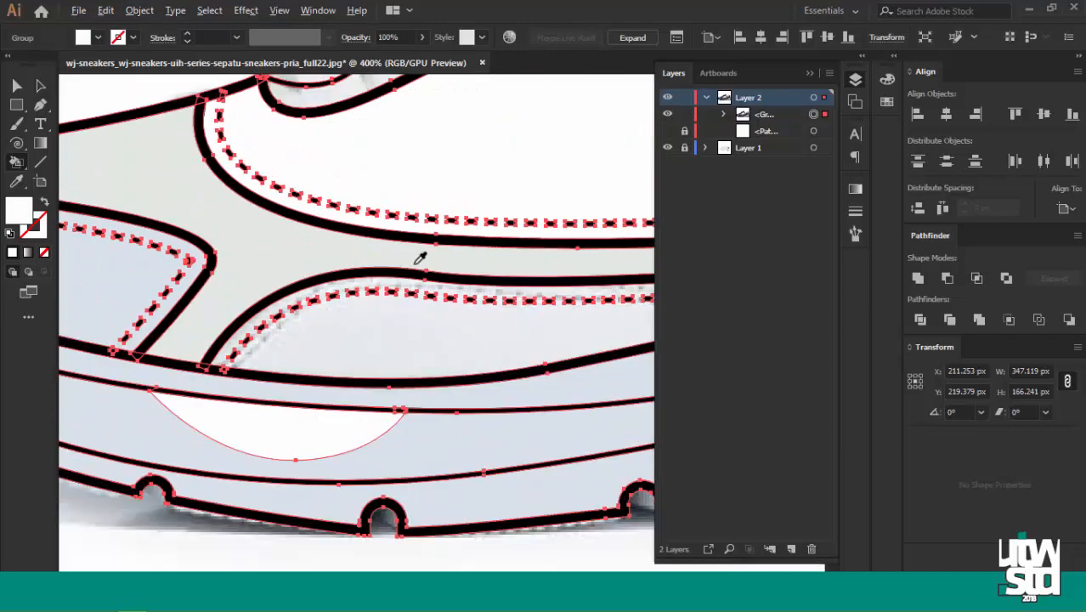
Paint the heel panel, the strip between the stitched lines and the lower side panel with the collar's light greenish grey.
scroll(510, 255, up, 3)
scroll(532, 266, down, 2)
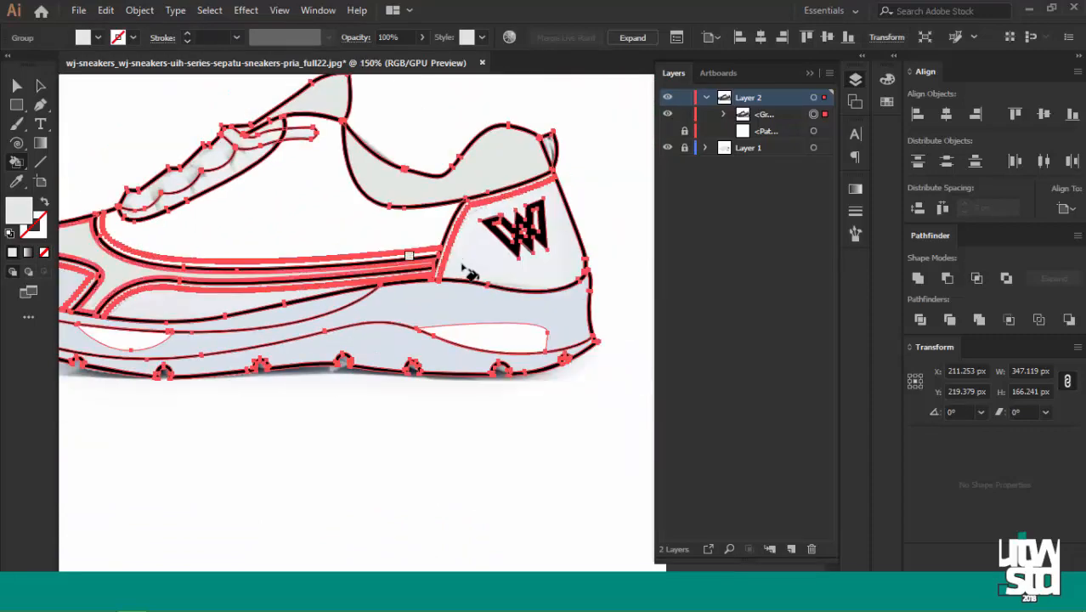
scroll(437, 259, up, 2)
scroll(160, 293, up, 1)
scroll(352, 262, down, 2)
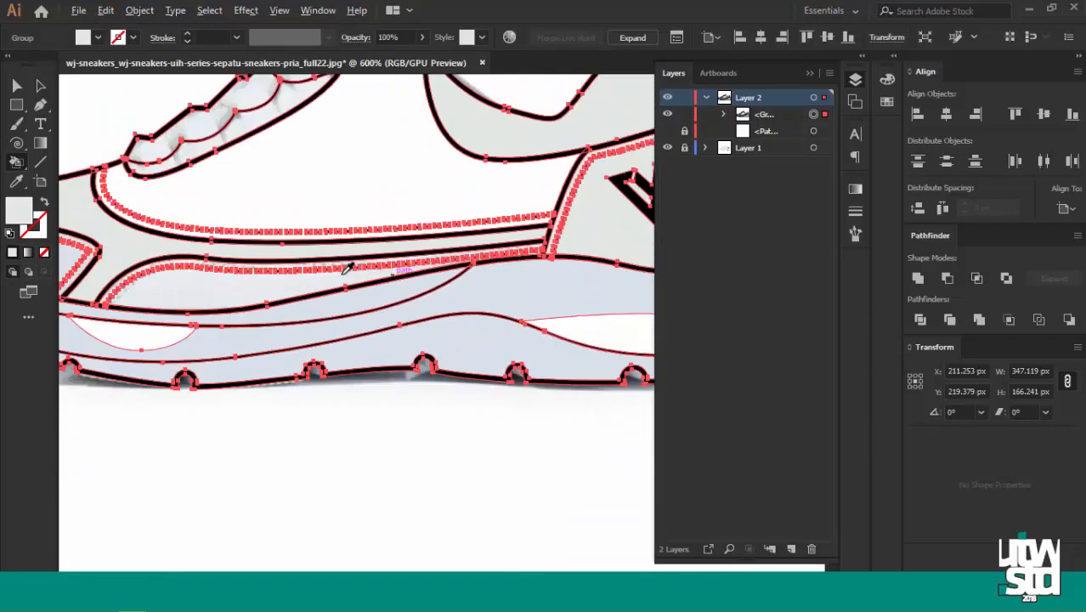
scroll(234, 279, up, 3)
scroll(223, 285, down, 4)
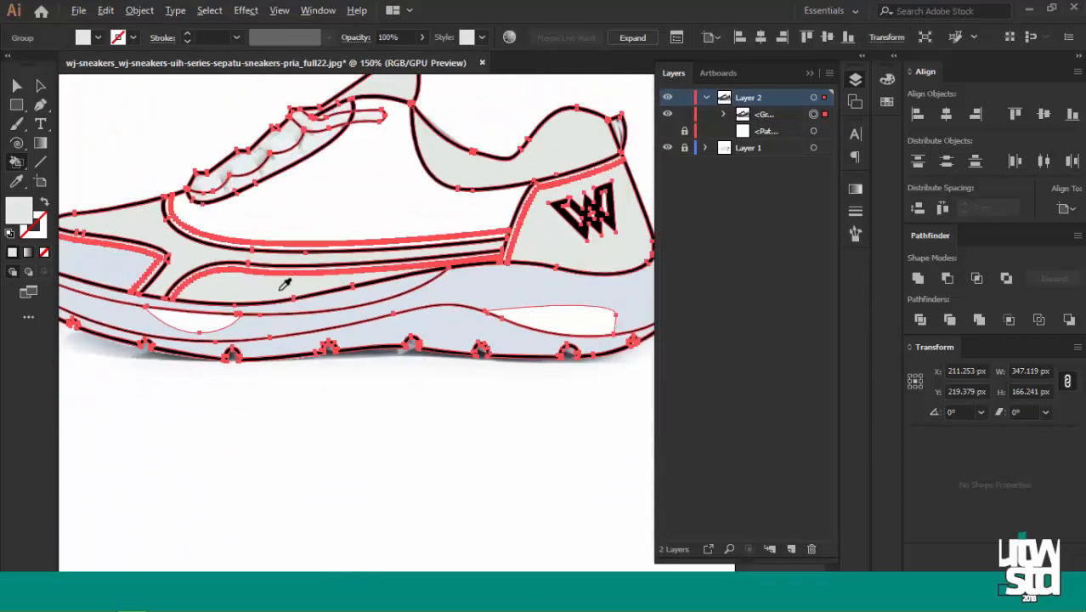
Fill the scalloped lace area and the lace end pieces with the same light greenish grey.
scroll(284, 284, up, 2)
scroll(255, 310, up, 3)
scroll(242, 310, down, 1)
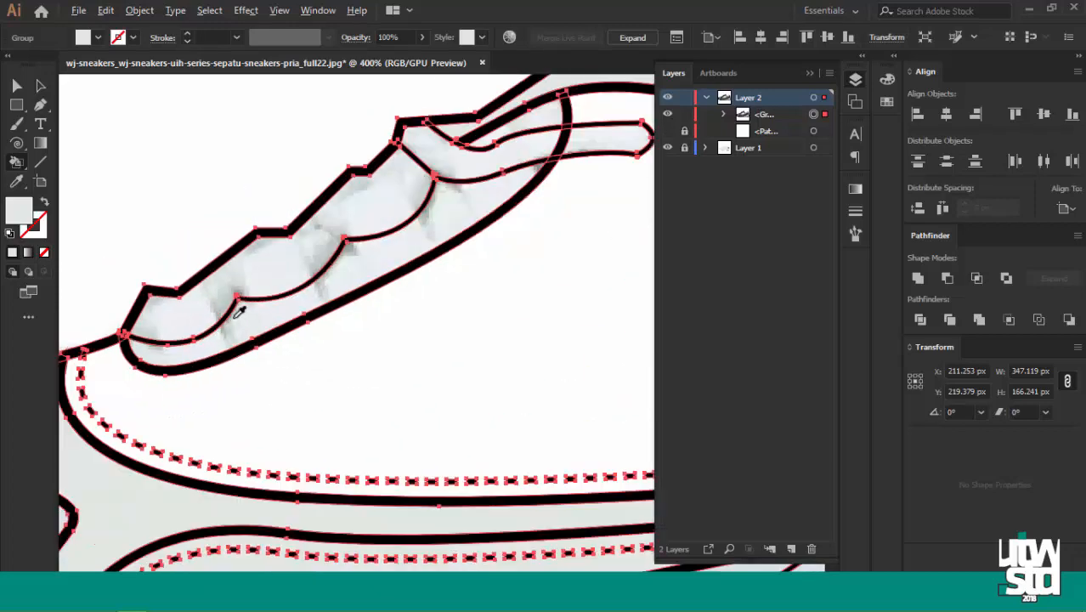
scroll(286, 301, up, 2)
scroll(287, 305, down, 4)
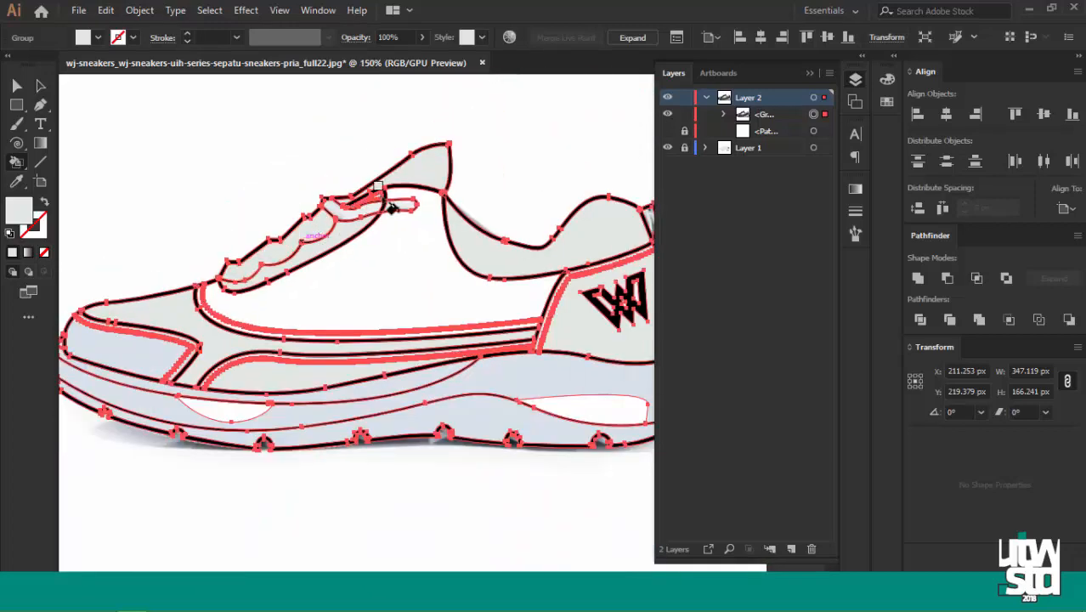
scroll(389, 204, up, 4)
scroll(434, 154, down, 1)
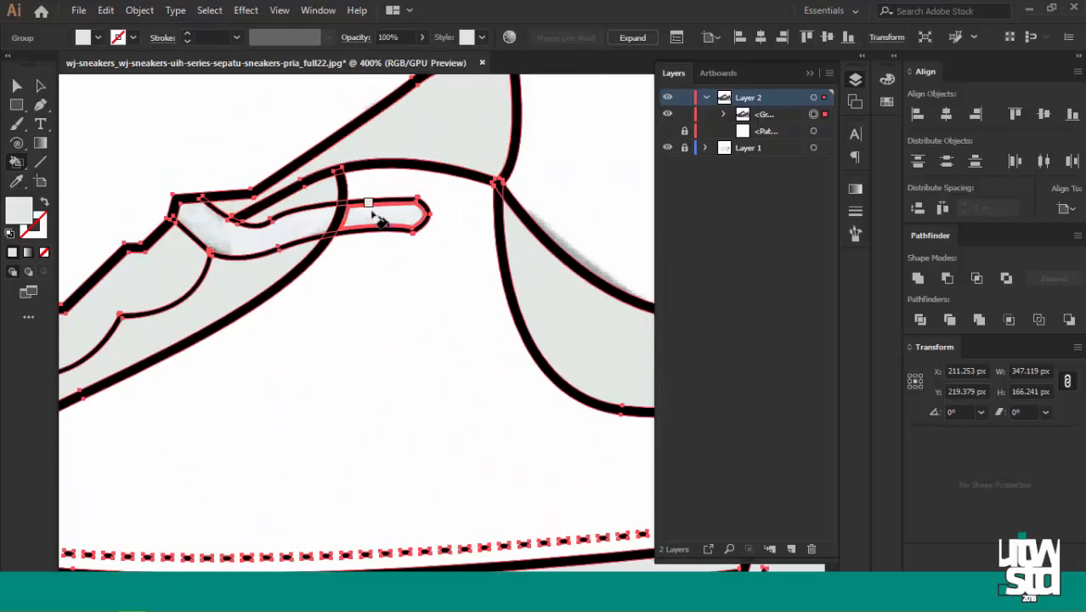
scroll(378, 219, down, 4)
Expand the Live Paint group and ungroup the result completely into separate paths.
click(416, 242)
click(140, 10)
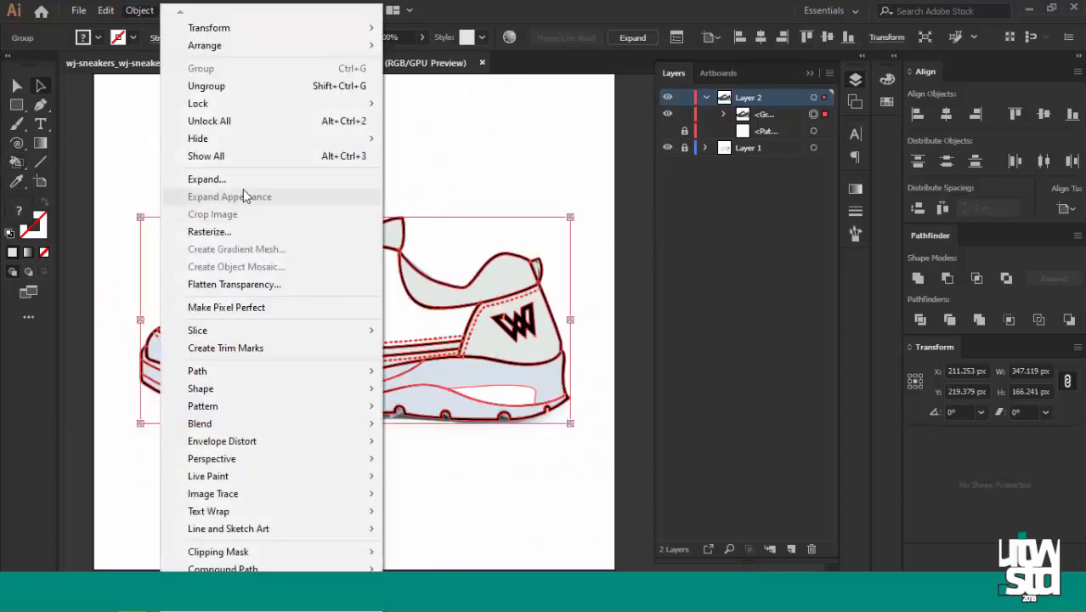
click(243, 179)
click(492, 396)
right_click(362, 253)
click(399, 384)
right_click(364, 270)
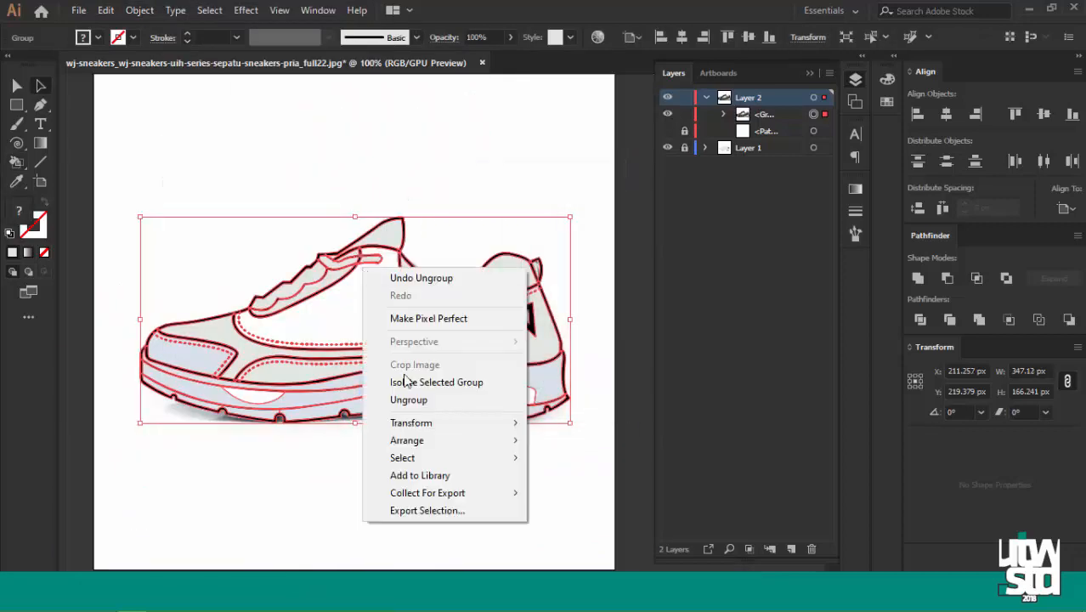
right_click(371, 286)
click(410, 417)
click(481, 108)
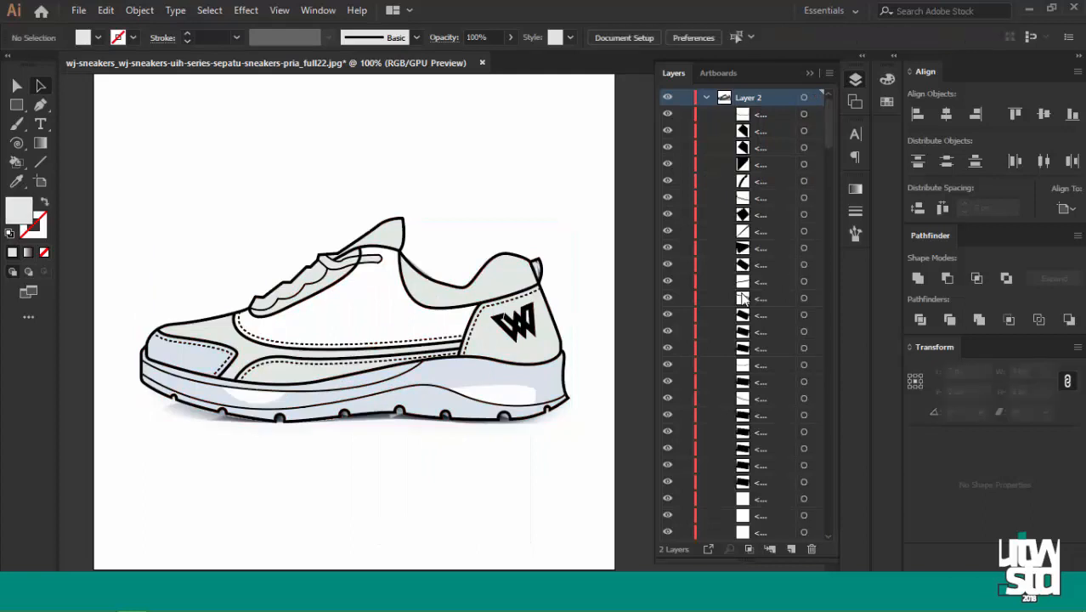
Select all the black line-work paths by their matching fill and unite them with Pathfinder.
scroll(742, 298, down, 5)
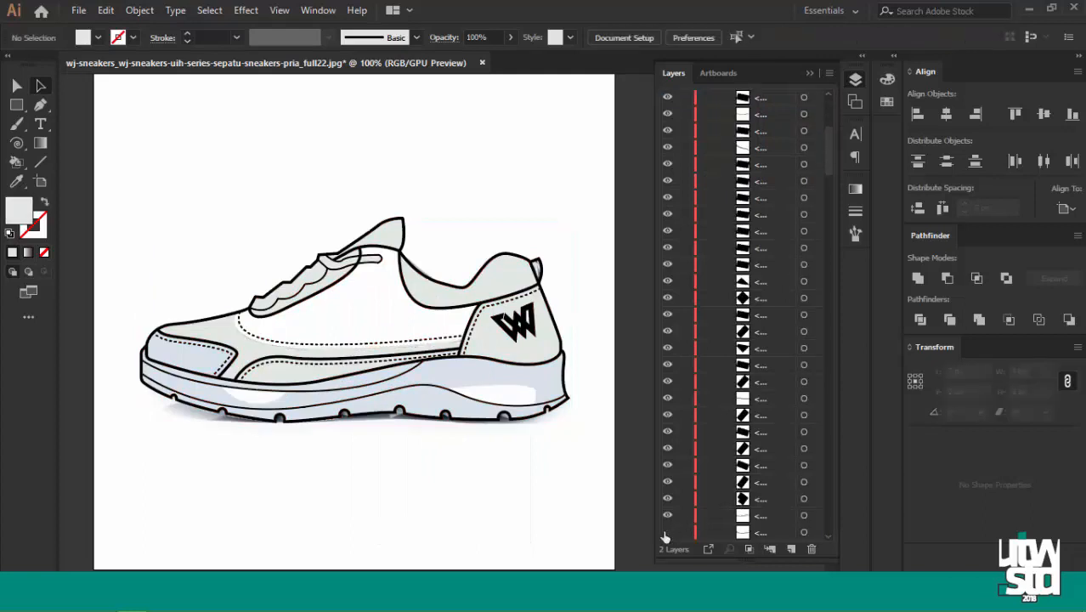
drag(830, 212, 829, 491)
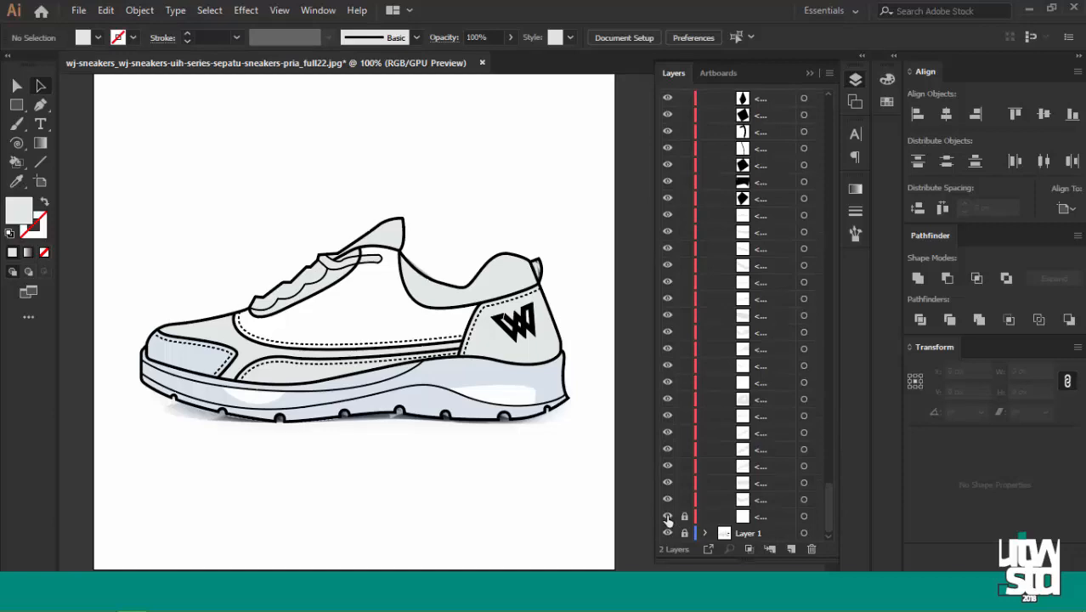
click(558, 335)
scroll(570, 315, up, 2)
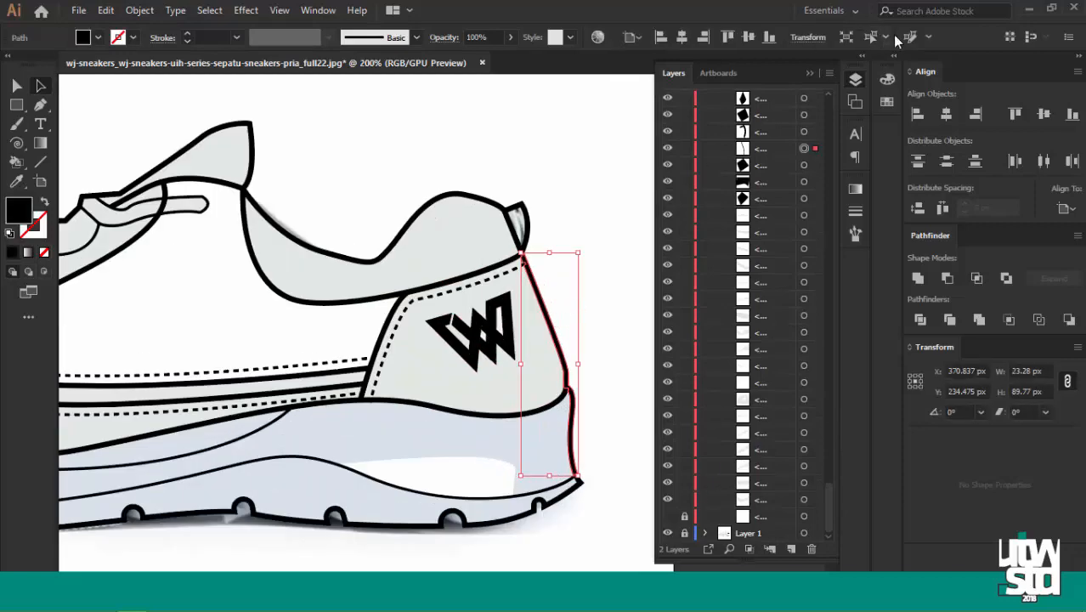
click(868, 37)
click(918, 280)
scroll(559, 226, up, 2)
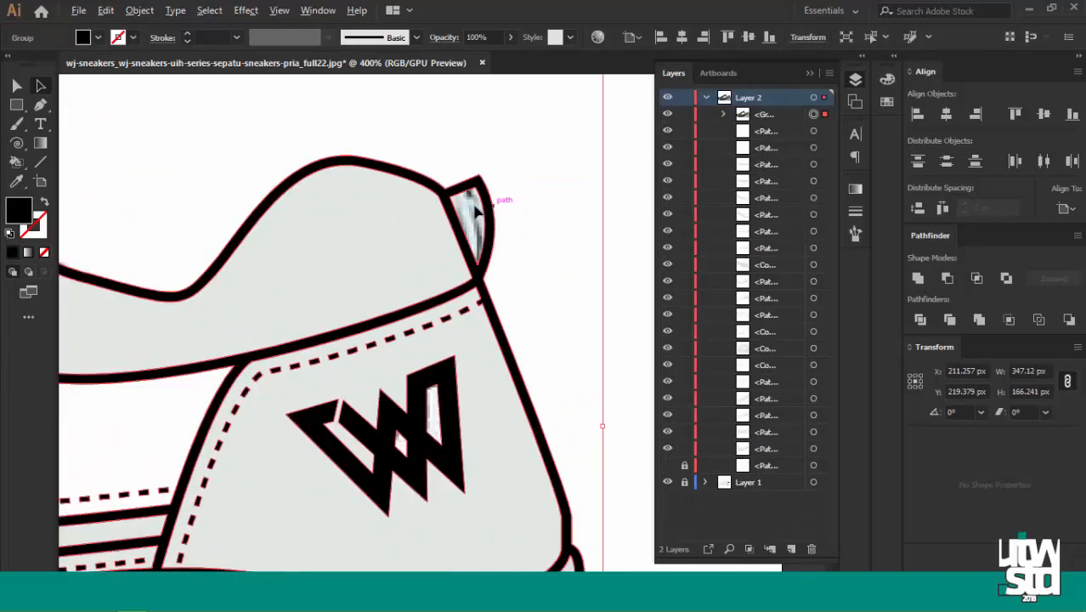
scroll(476, 213, down, 2)
scroll(510, 231, up, 1)
click(558, 234)
Collapse the Layers panel and recolour the forefoot overlay white, sampled from the main side panel.
scroll(559, 226, down, 3)
click(811, 75)
scroll(372, 283, up, 3)
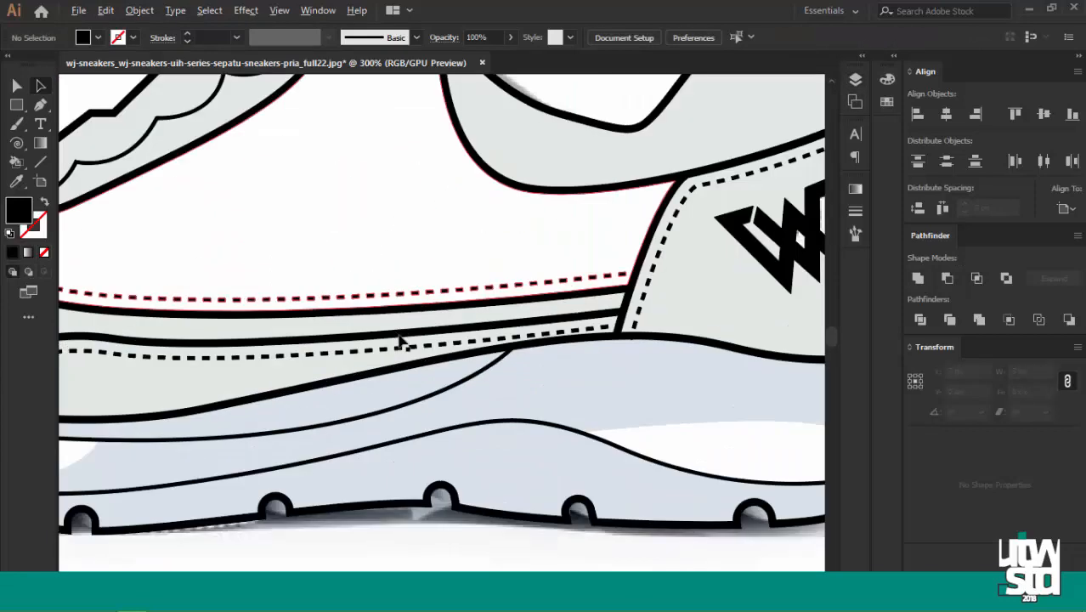
scroll(497, 219, down, 3)
scroll(322, 237, up, 2)
click(282, 240)
scroll(284, 239, down, 1)
scroll(417, 231, up, 1)
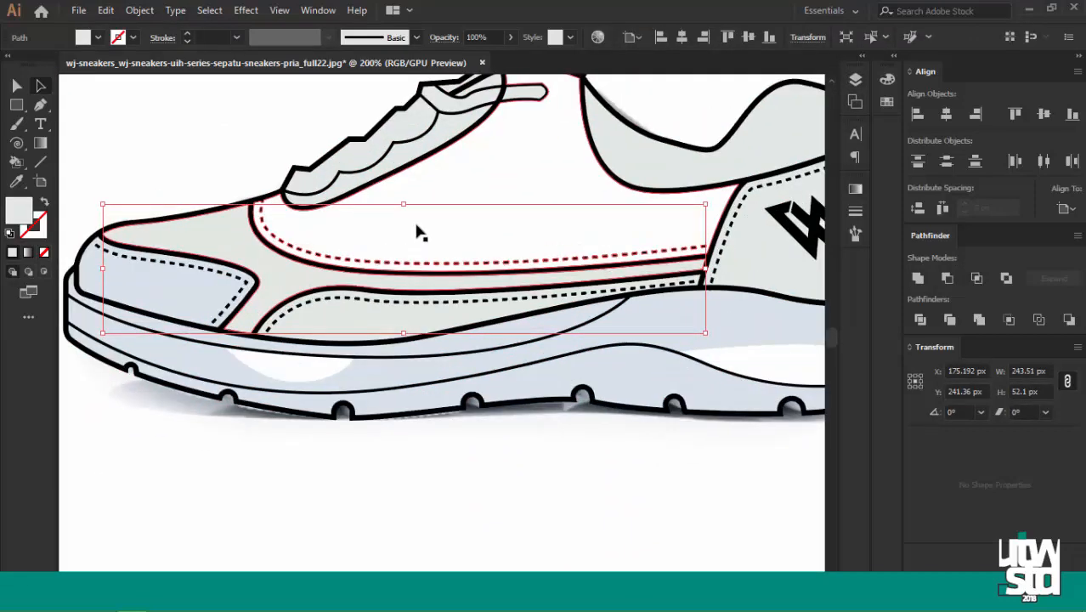
scroll(493, 246, up, 1)
key(i)
click(515, 254)
Recolour the main side panel with the light grey sampled from the lower side panel and unite its compound shape.
key(a)
click(293, 202)
click(469, 263)
scroll(466, 260, down, 2)
key(i)
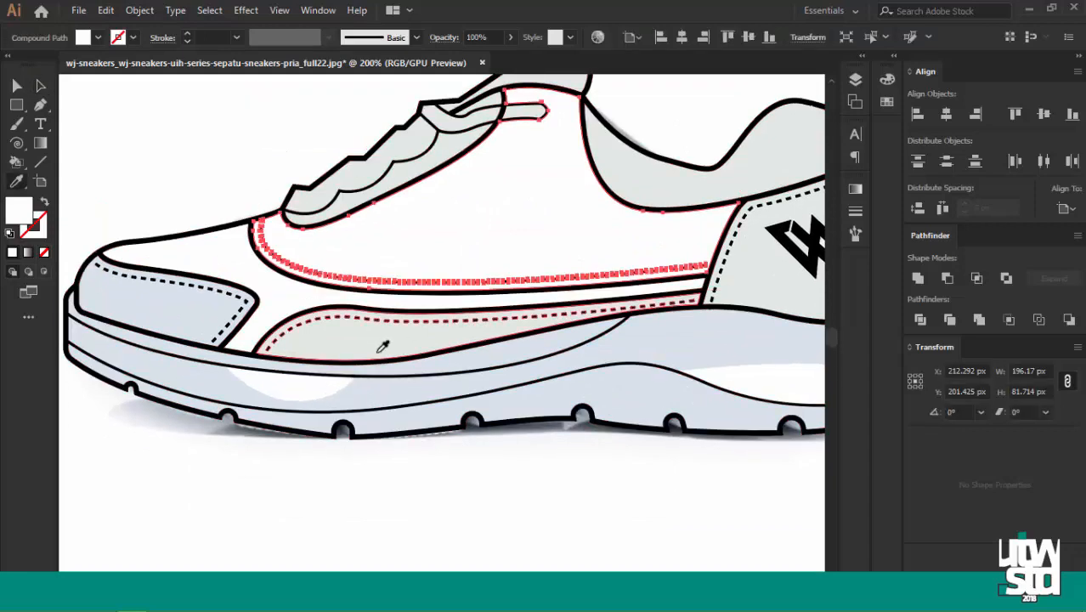
click(337, 344)
key(a)
scroll(441, 303, up, 1)
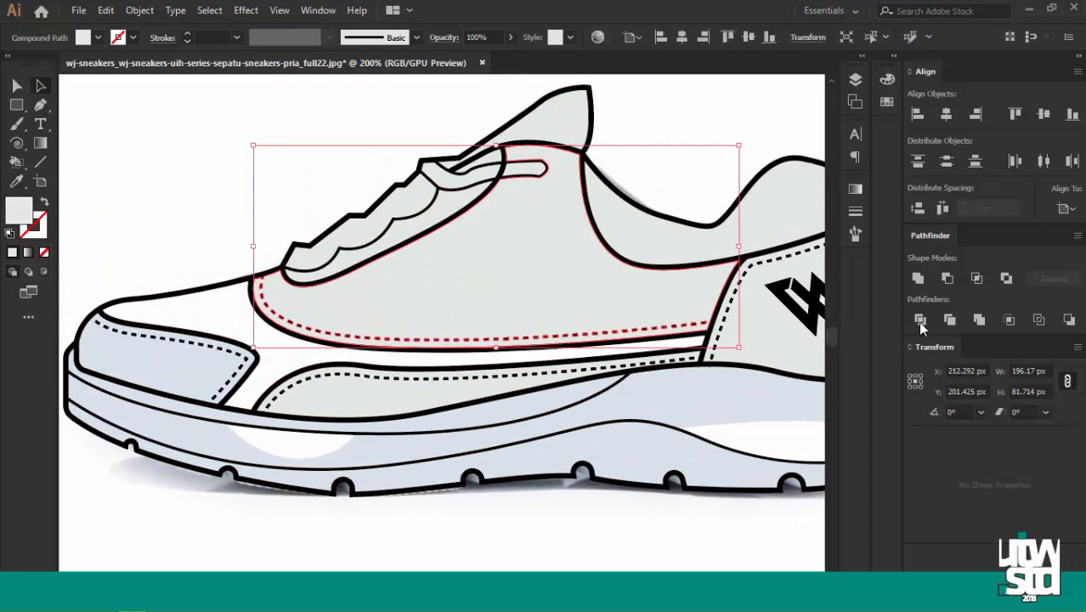
click(917, 283)
Unite the toe cap, lower side panel and heel panel shapes, each on its own, with Pathfinder.
click(204, 313)
click(193, 357)
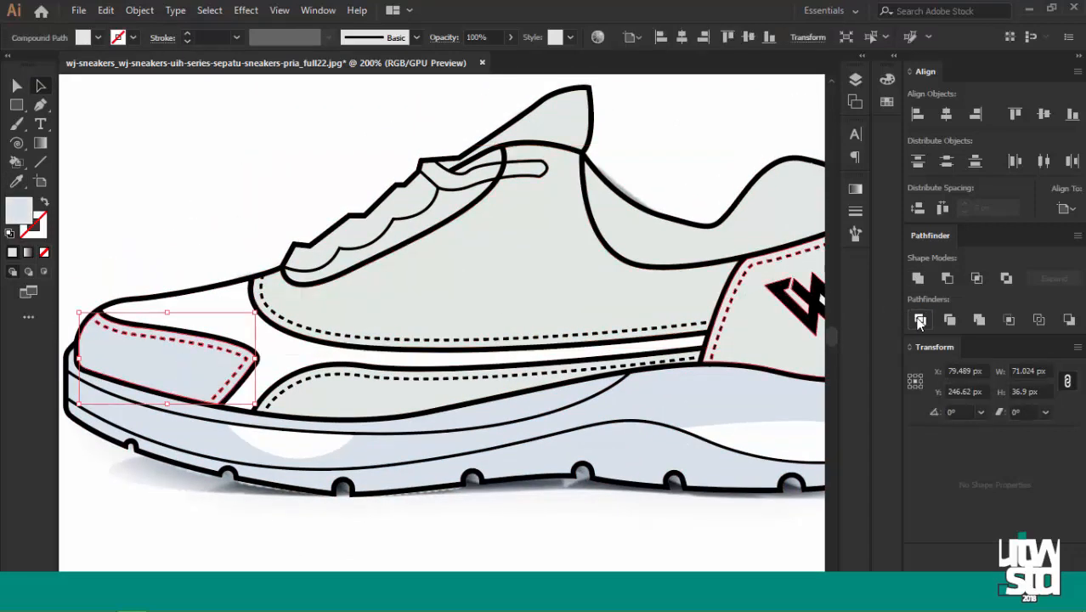
click(919, 283)
scroll(577, 304, down, 1)
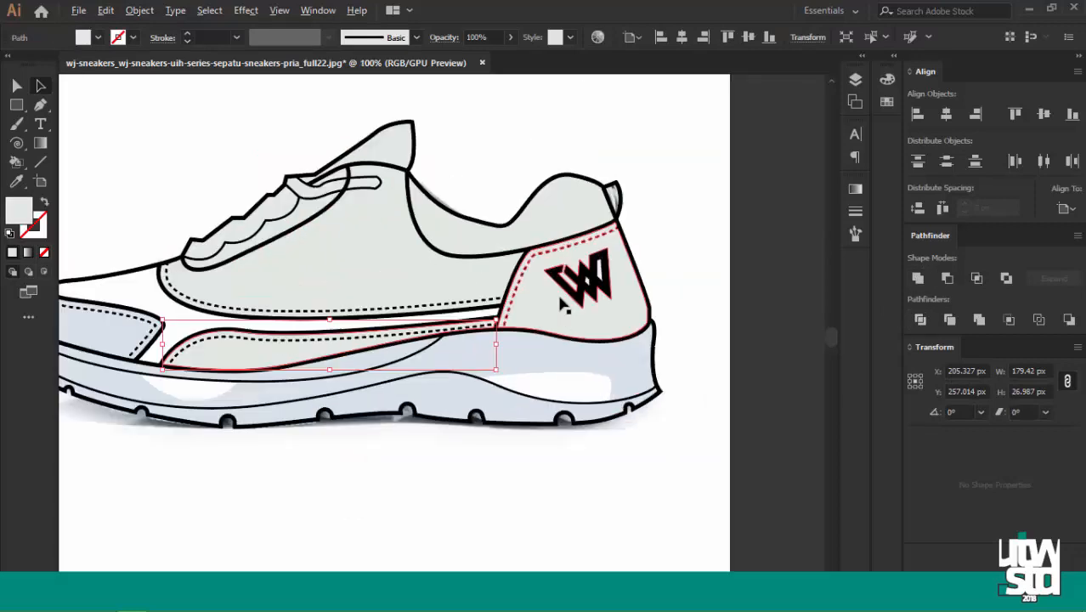
scroll(560, 296, up, 1)
click(561, 297)
click(918, 282)
scroll(613, 281, up, 5)
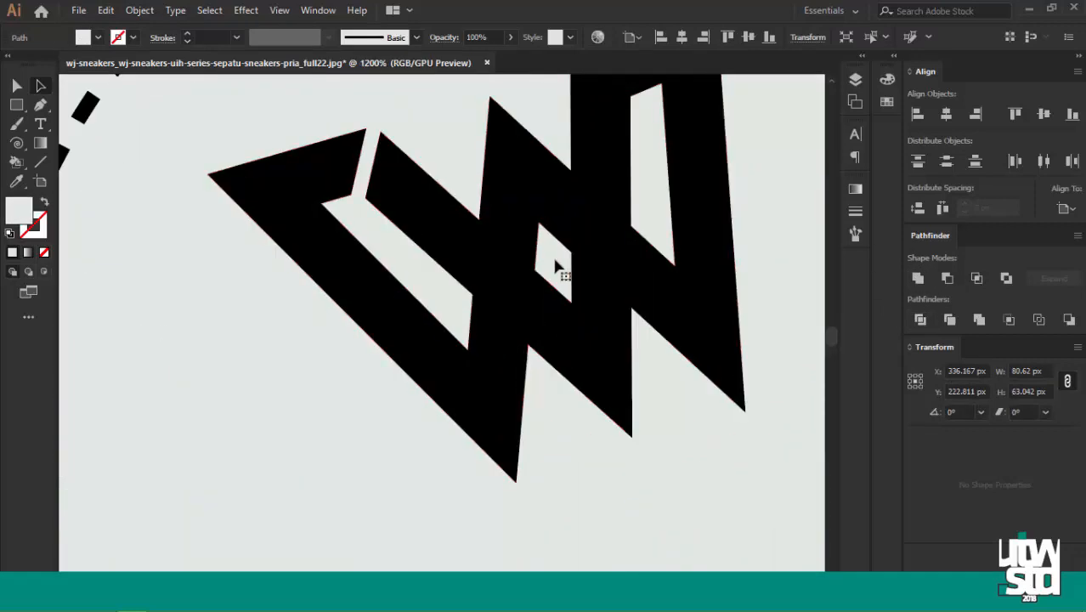
scroll(557, 263, down, 3)
double_click(417, 315)
click(801, 203)
double_click(802, 201)
Fill the open gap inside the heel pull tab from the black line work with Shape Builder.
scroll(690, 232, up, 1)
scroll(650, 119, up, 1)
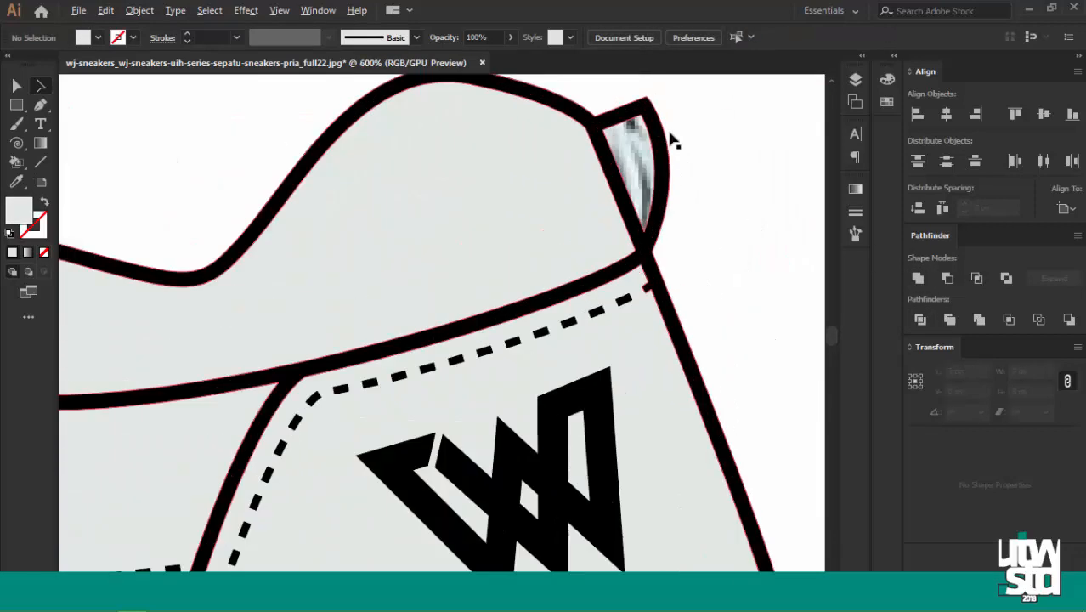
click(665, 132)
scroll(549, 210, down, 1)
key(shift+m)
click(581, 186)
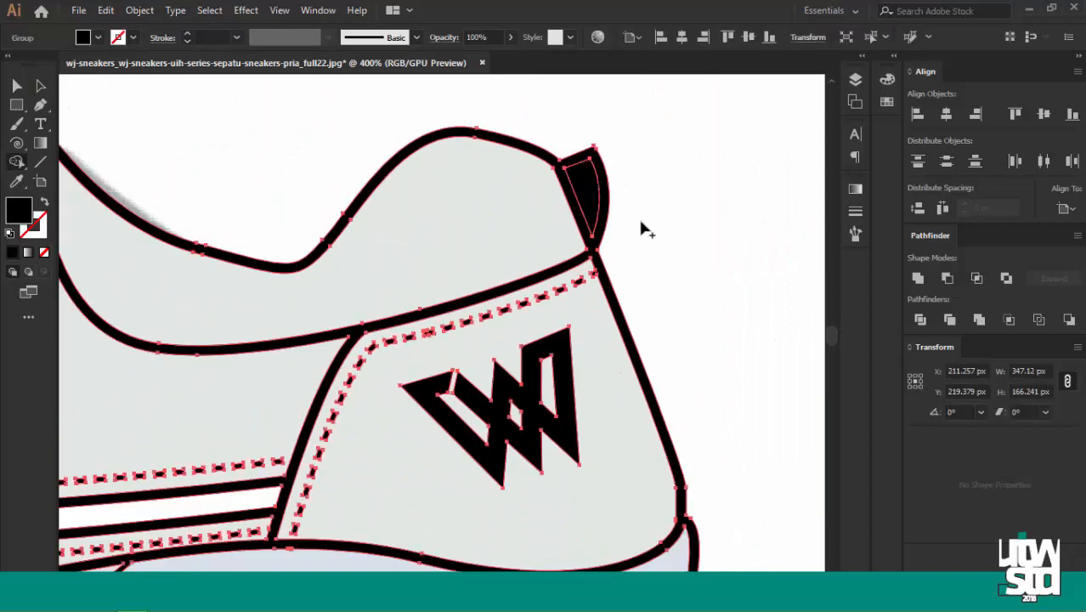
Select the inner shape of the heel pull tab separately from the line work and recolour it white.
key(v)
click(641, 220)
click(589, 182)
scroll(621, 188, down, 2)
right_click(587, 197)
click(637, 158)
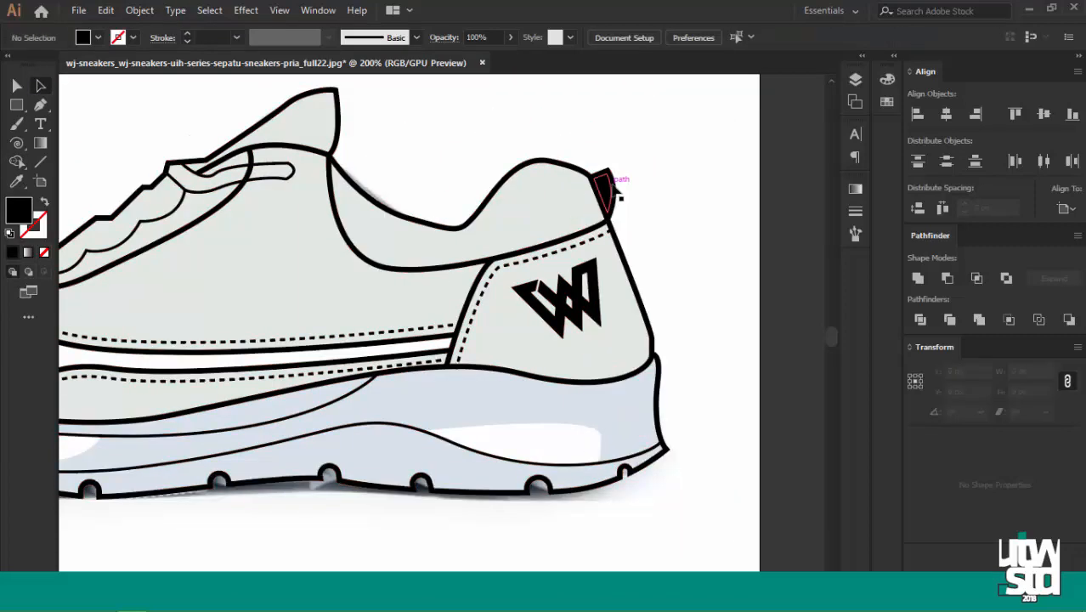
double_click(609, 188)
click(610, 204)
double_click(680, 198)
click(605, 201)
scroll(650, 204, down, 3)
key(a)
click(659, 194)
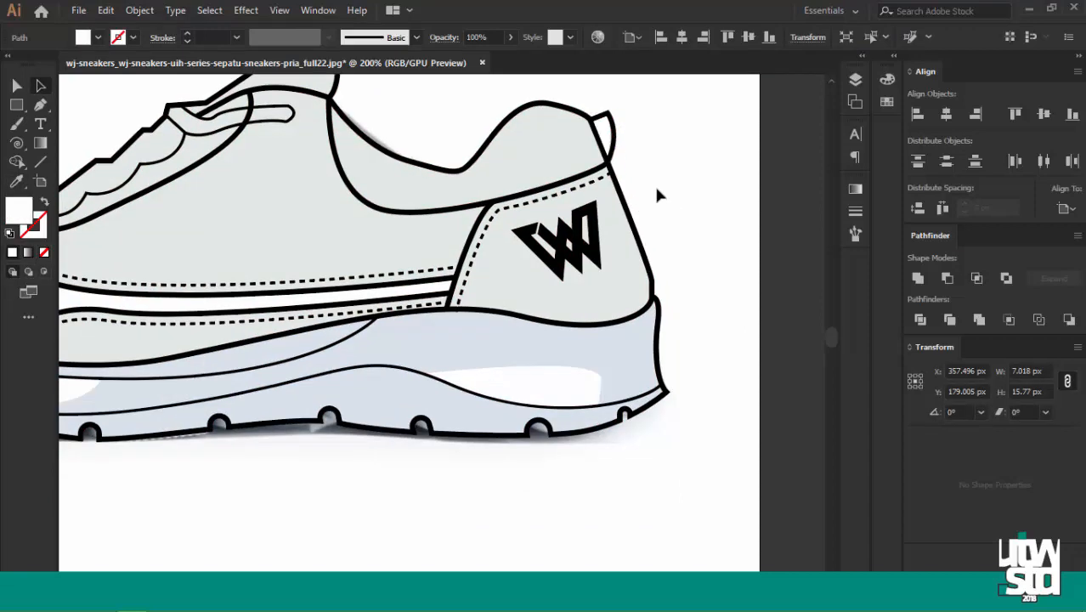
Select all the light grey upper panels by their shared fill and group them.
scroll(658, 194, down, 2)
scroll(397, 223, up, 1)
scroll(389, 193, up, 3)
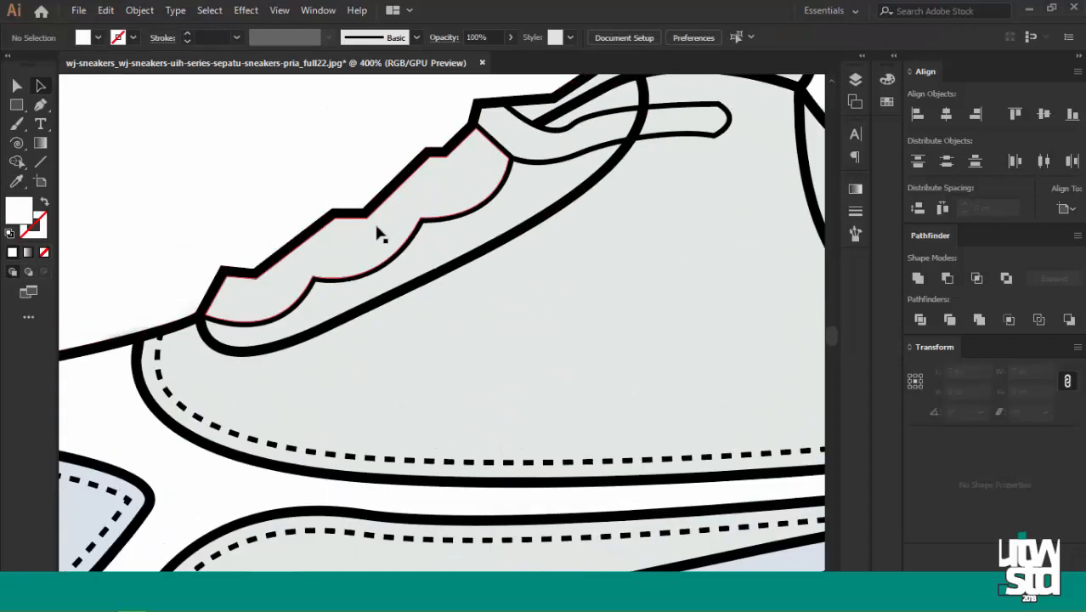
scroll(376, 236, down, 1)
click(380, 203)
click(909, 38)
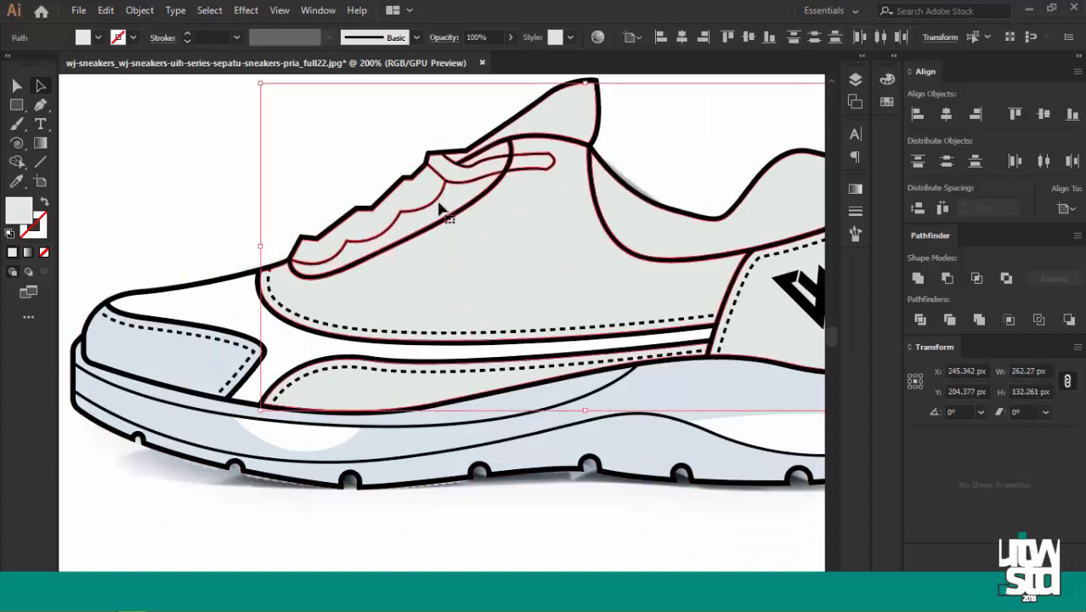
scroll(509, 278, down, 2)
scroll(516, 286, up, 3)
scroll(383, 243, down, 2)
scroll(406, 249, up, 1)
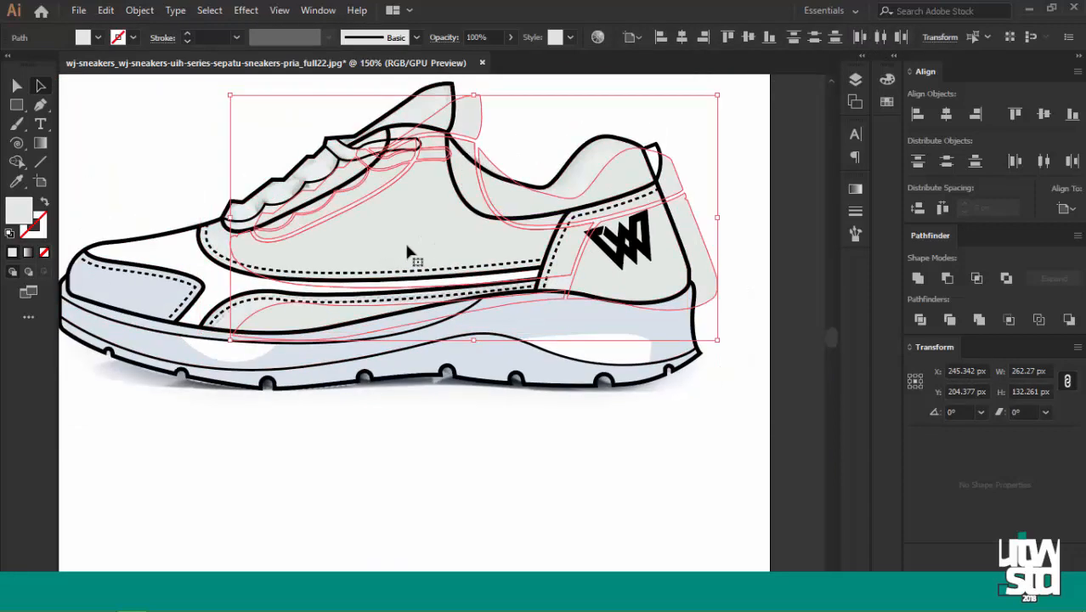
key(ctrl+g)
Hide the grouped light grey panels in Layer 2 to expose the photo of the laces.
click(855, 79)
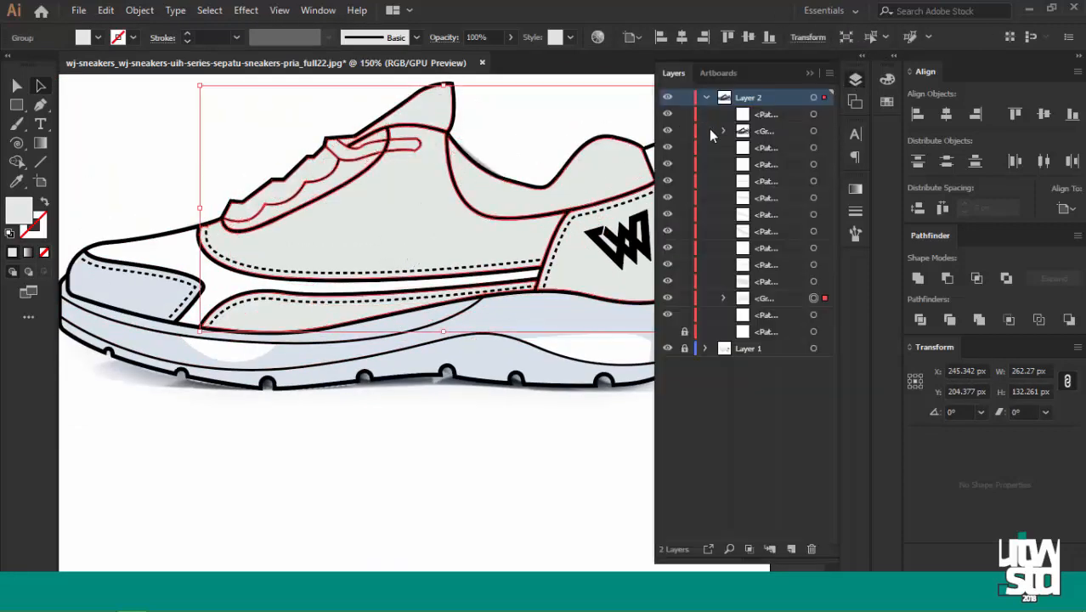
click(667, 131)
click(667, 129)
click(668, 299)
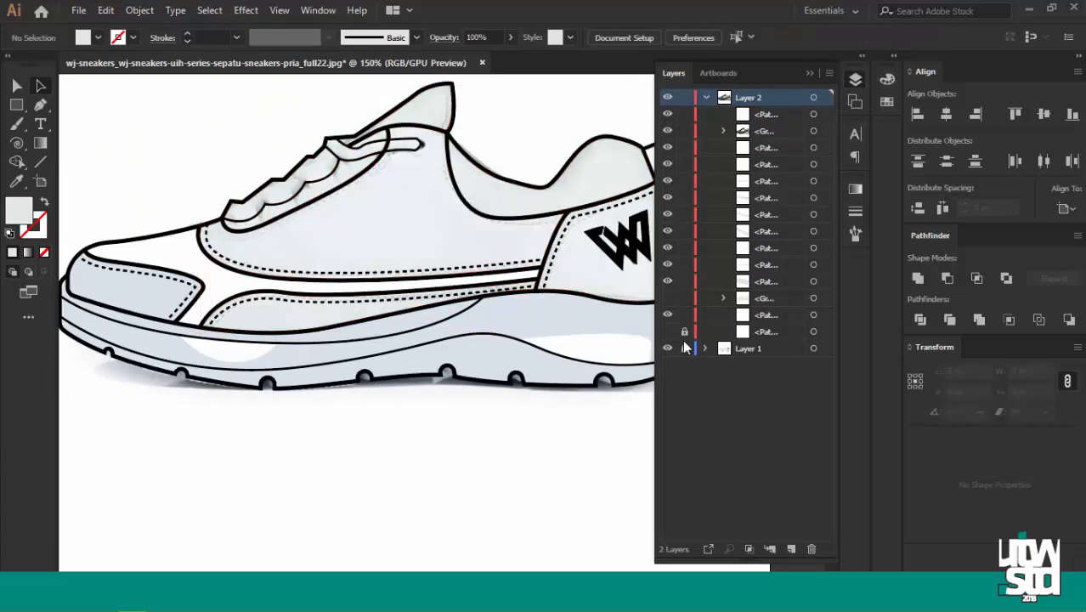
click(808, 73)
Sample white from the forefoot overlay and start a Pen path around the front lace band, using the white as an unfilled stroke.
scroll(292, 201, up, 4)
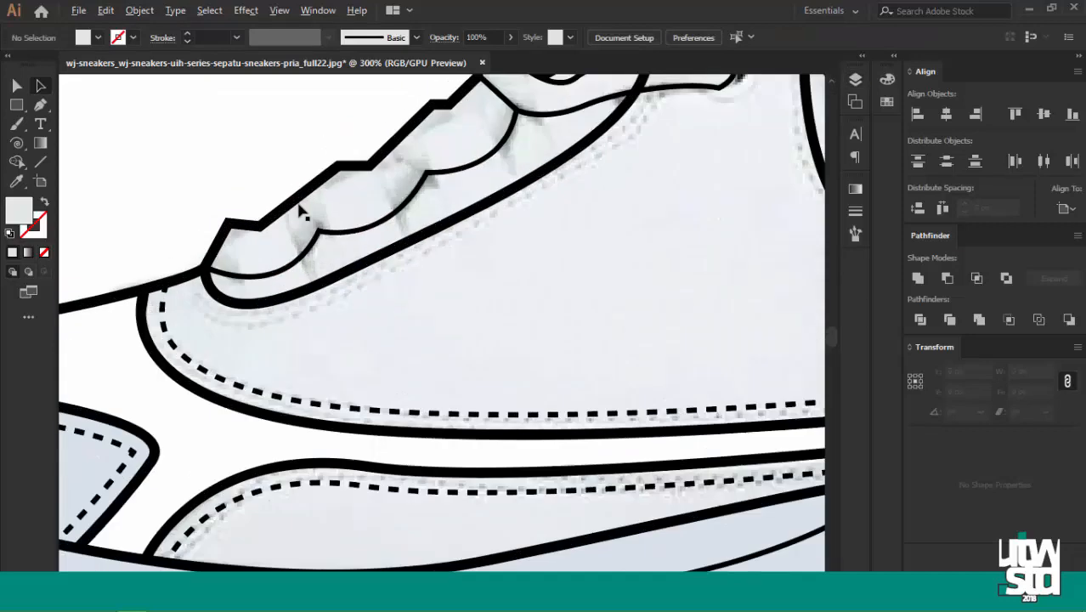
scroll(291, 204, down, 2)
scroll(291, 204, up, 2)
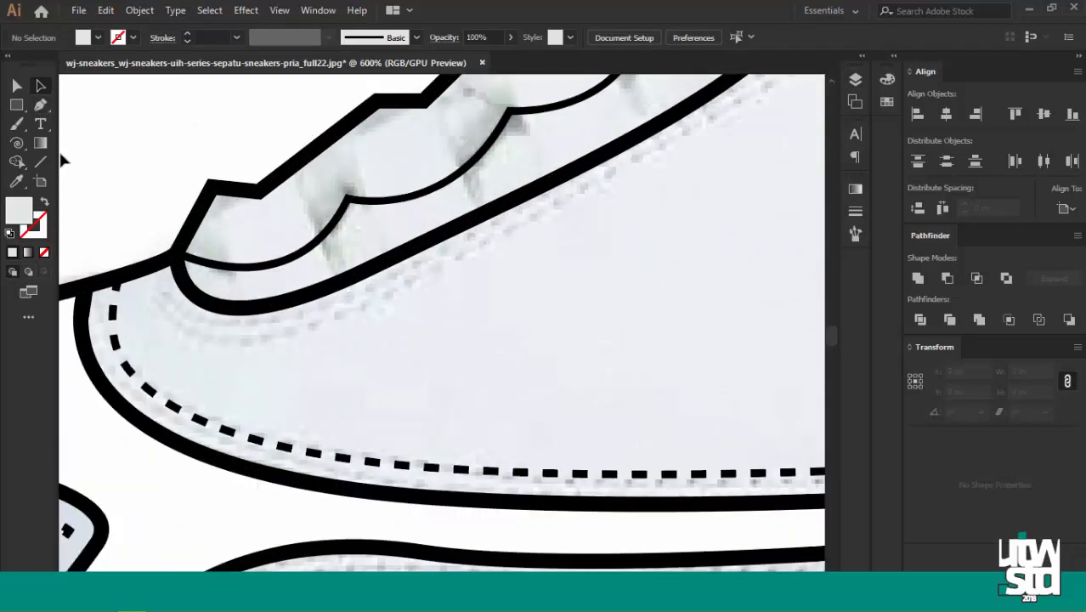
click(35, 107)
scroll(279, 182, down, 3)
scroll(251, 241, up, 2)
key(i)
click(195, 324)
scroll(104, 150, up, 1)
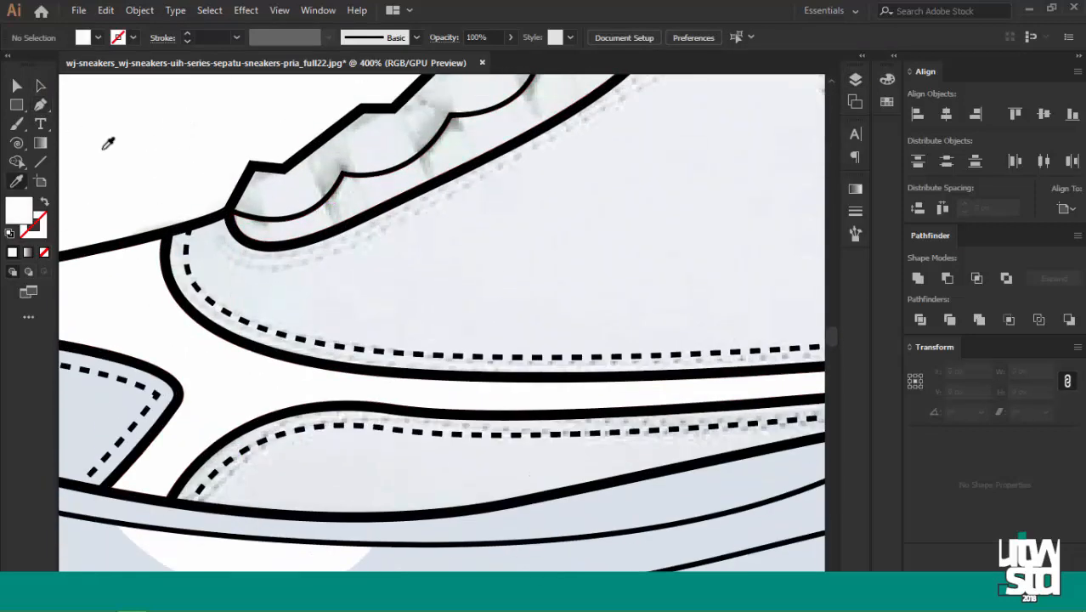
scroll(172, 150, up, 1)
scroll(287, 242, up, 1)
click(338, 339)
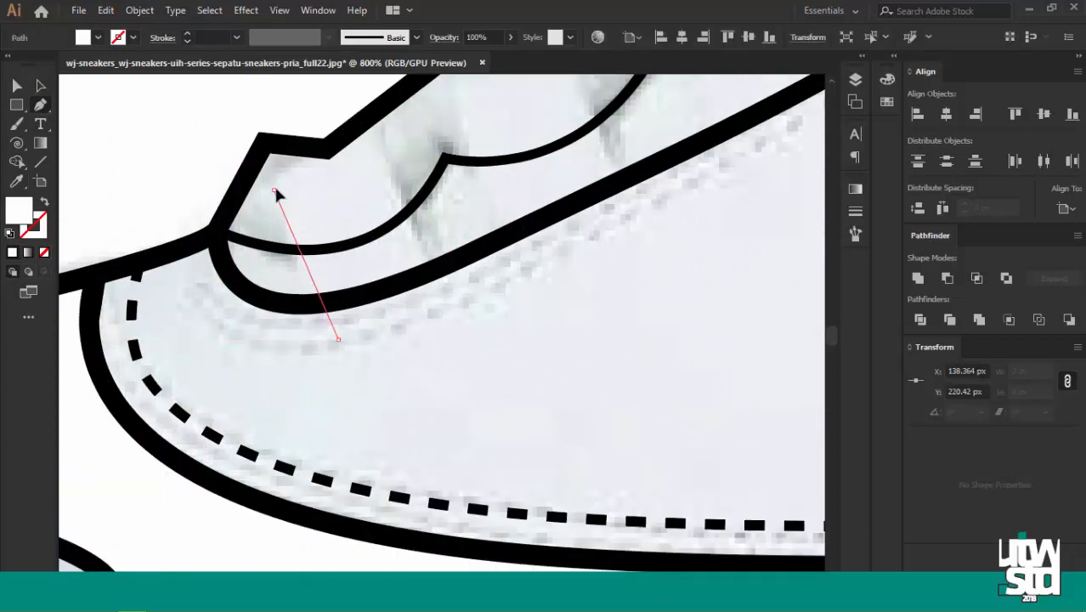
click(274, 189)
click(376, 146)
click(388, 185)
scroll(412, 263, down, 2)
scroll(388, 279, up, 1)
key(shift+x)
scroll(346, 321, up, 1)
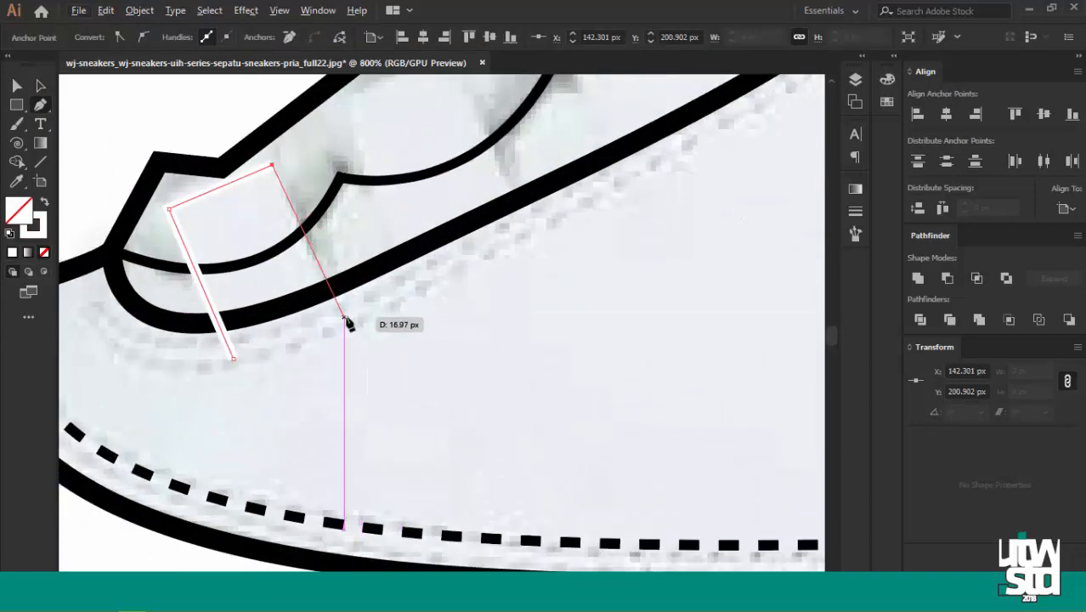
Continue the lace path down the first band and around the second lace band.
click(349, 119)
drag(350, 118, 244, 232)
click(347, 180)
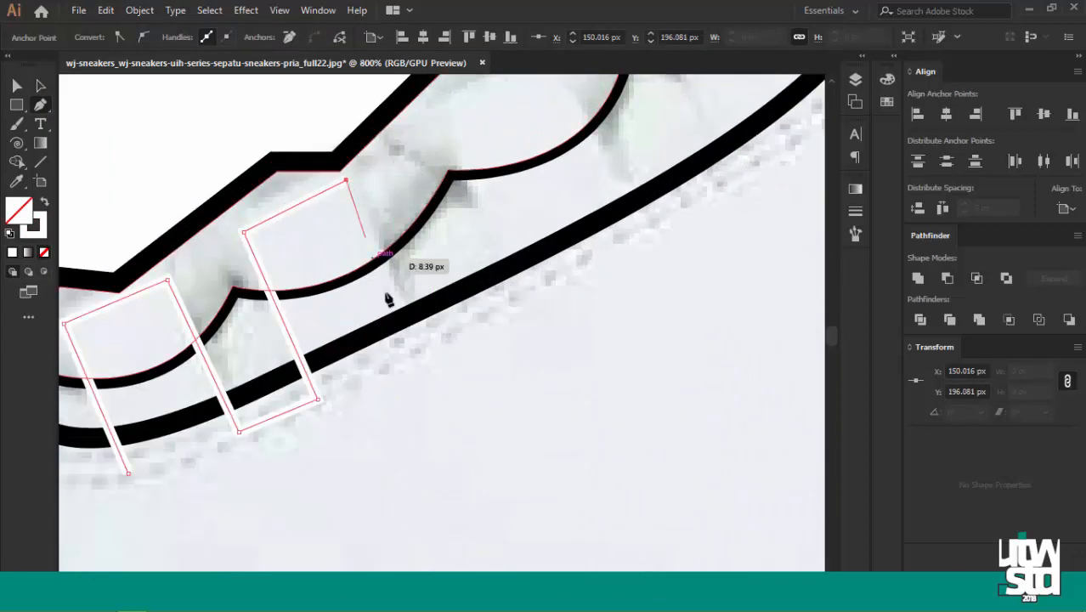
click(433, 343)
Extend the zigzag lace path around the third and fourth bands, ending below the eyestay edge.
click(438, 121)
scroll(320, 248, down, 2)
scroll(461, 152, up, 2)
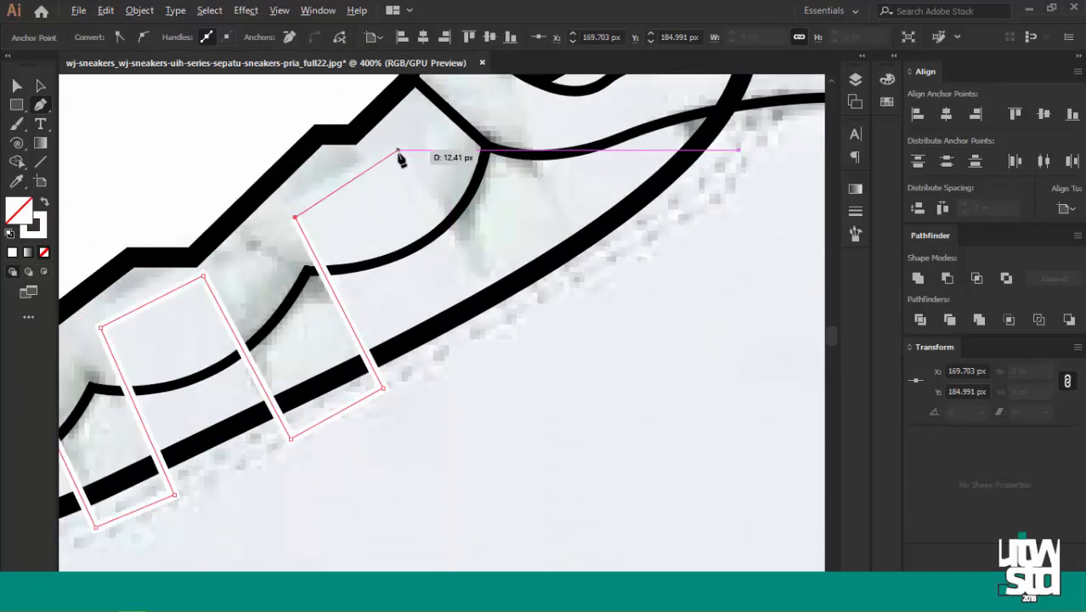
click(397, 153)
click(503, 318)
scroll(482, 322, down, 2)
scroll(593, 258, up, 2)
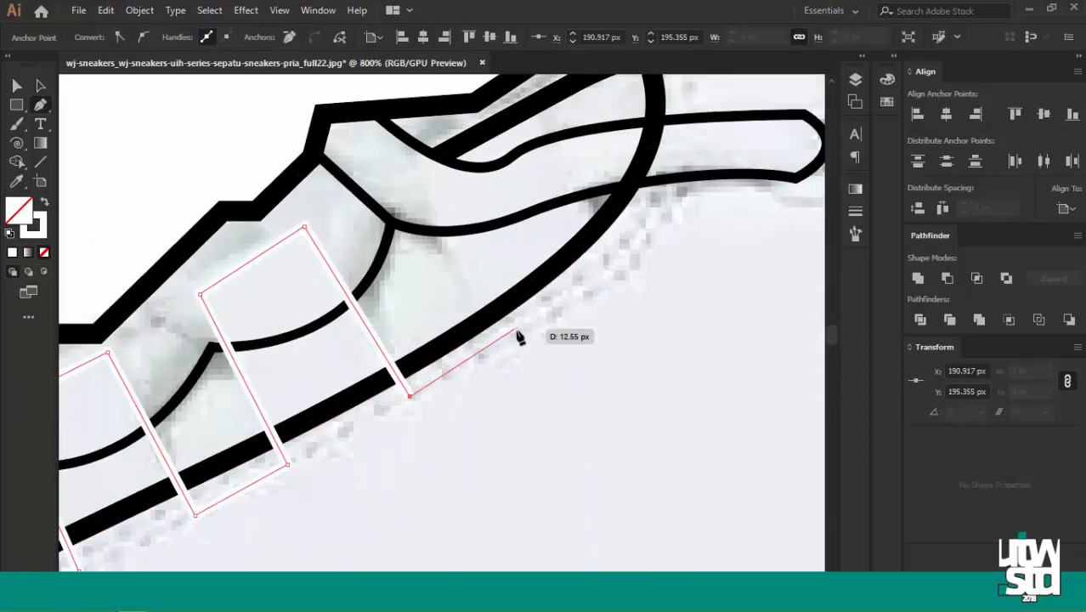
click(408, 168)
click(521, 115)
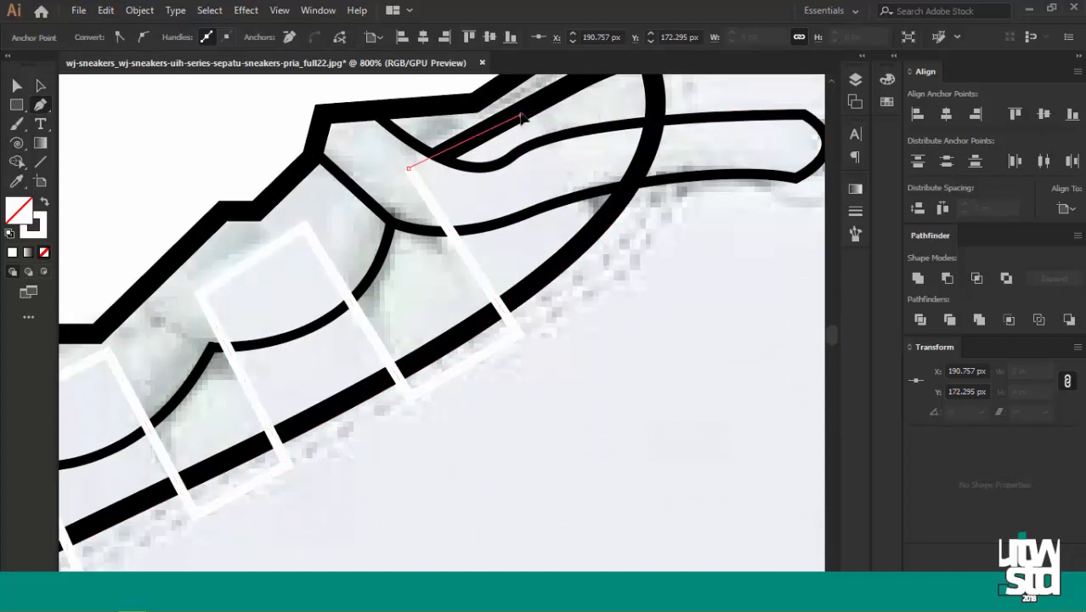
click(646, 276)
Fine-tune the corner anchors of the lace path to match the laces in the photo.
key(v)
scroll(421, 170, up, 2)
drag(395, 168, 399, 174)
scroll(408, 173, up, 4)
drag(620, 140, 617, 136)
scroll(619, 141, down, 4)
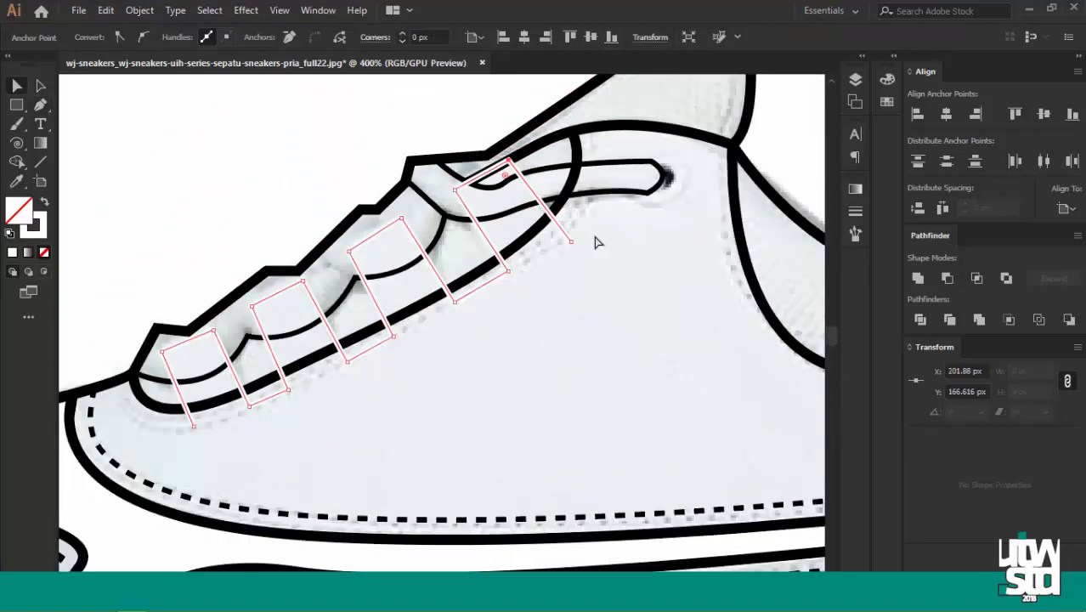
Close the lace path below the eyestay, give it a white fill and send it behind the black line work.
key(p)
click(397, 437)
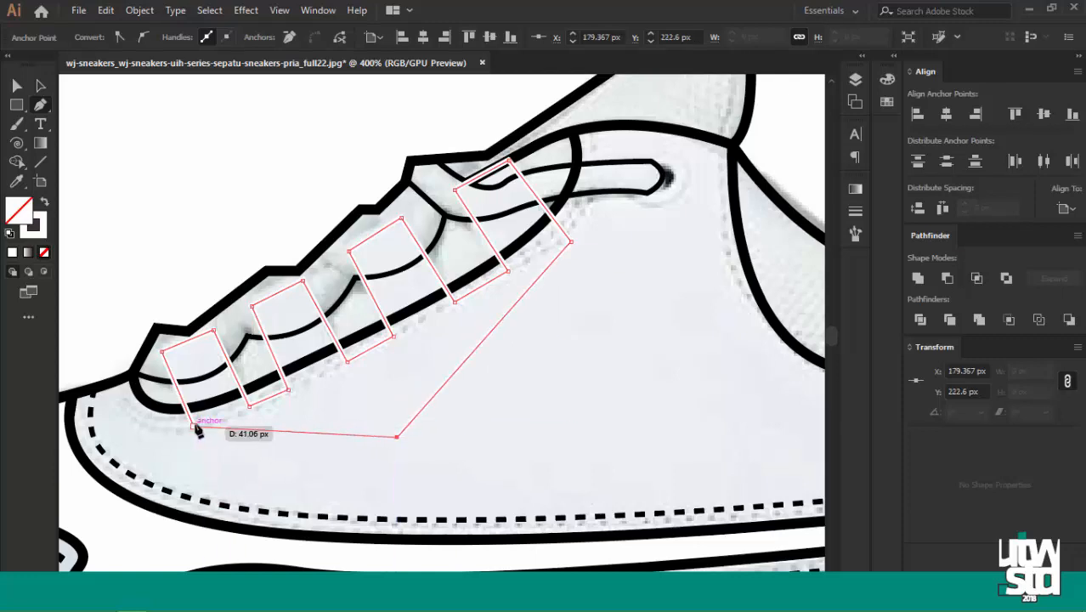
click(194, 426)
key(a)
key(ctrl+[)
key(ctrl+[)
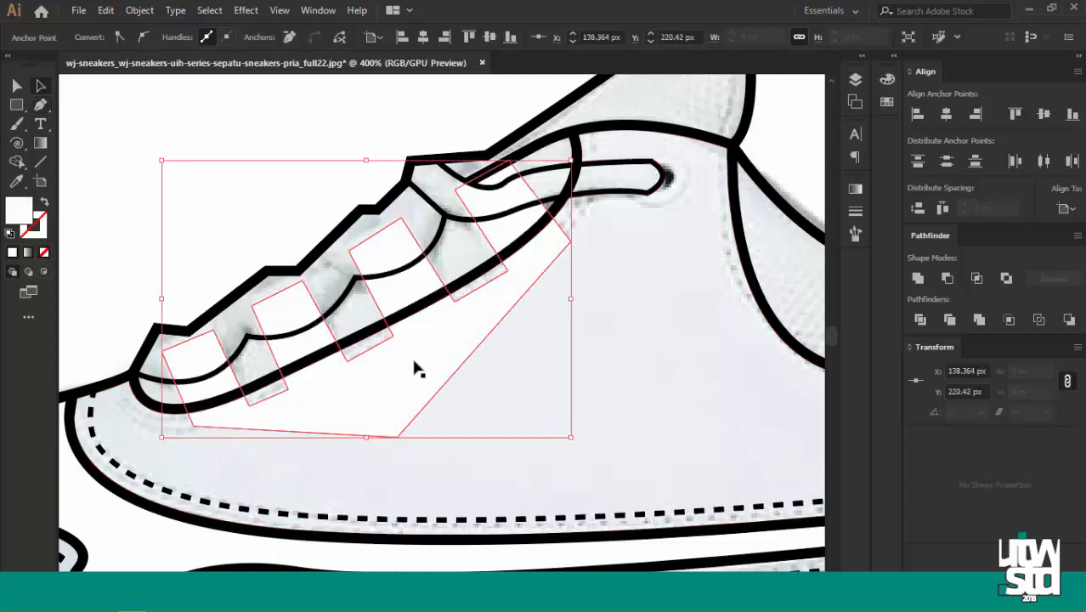
key(ctrl+shift+a)
Split off the part of the white lace shape below the eyestay outline with Shape Builder, using the black line work.
scroll(385, 327, down, 1)
ctrl+click(384, 325)
ctrl+shift+click(365, 281)
key(shift+m)
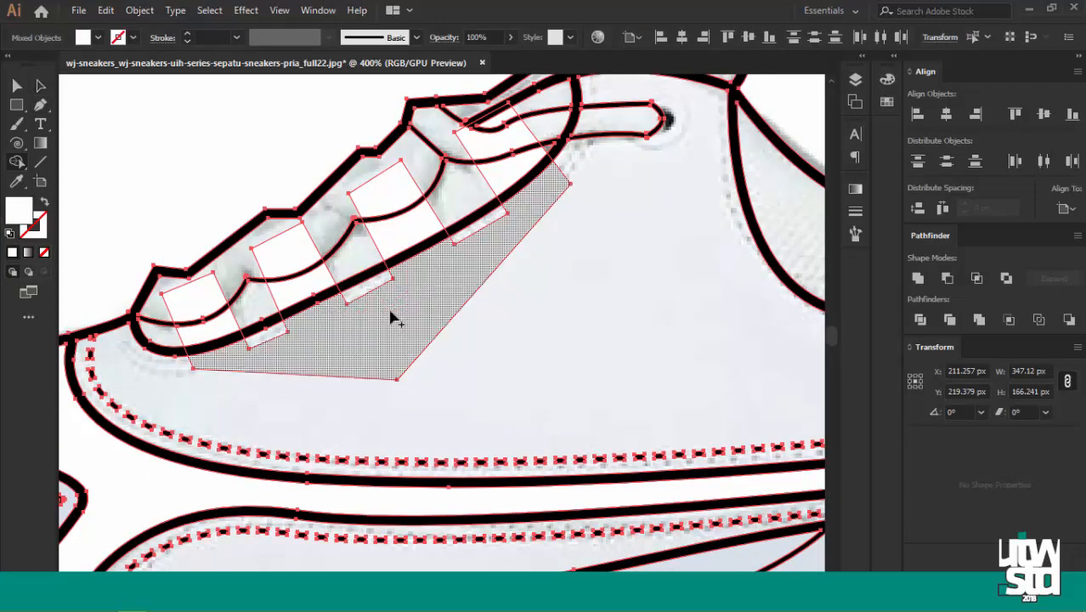
click(393, 312)
Isolate the group and delete the excess white piece below the eyestay outline.
key(a)
click(503, 307)
click(396, 304)
key(Delete)
key(ctrl+z)
double_click(396, 304)
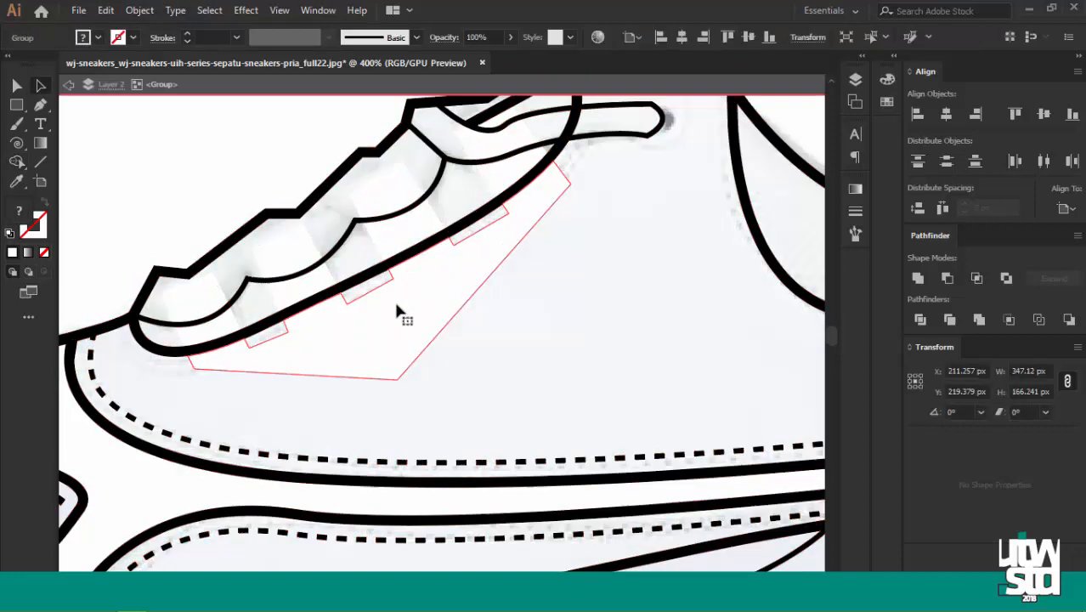
ctrl+click(396, 304)
key(Delete)
double_click(396, 306)
Show the light grey panel group again and move it to the bottom of Layer 2, beneath the white lace bands.
scroll(456, 217, down, 3)
scroll(454, 219, up, 2)
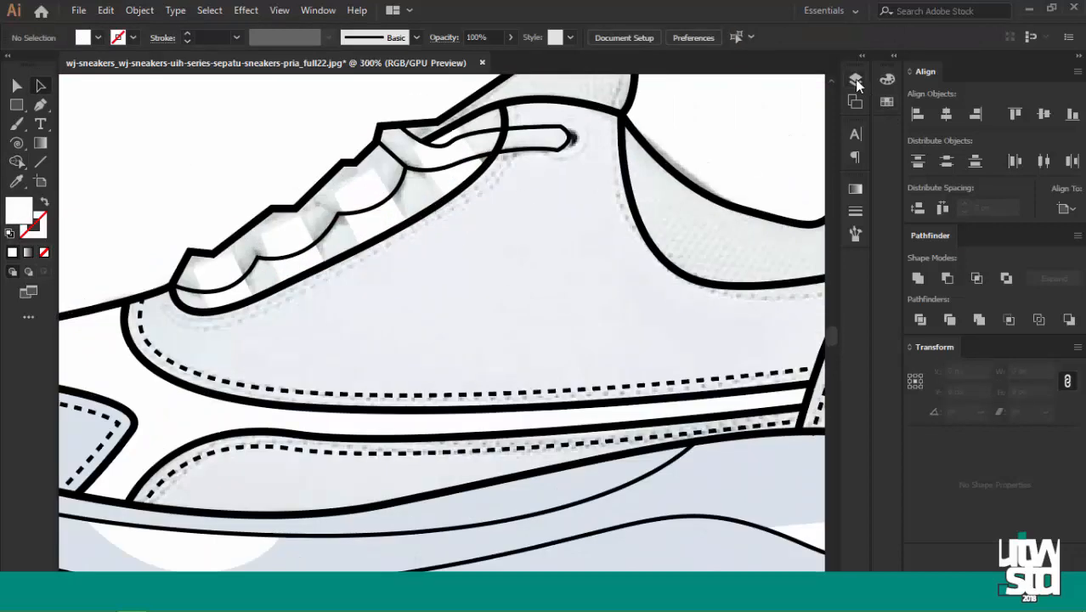
click(855, 79)
click(667, 298)
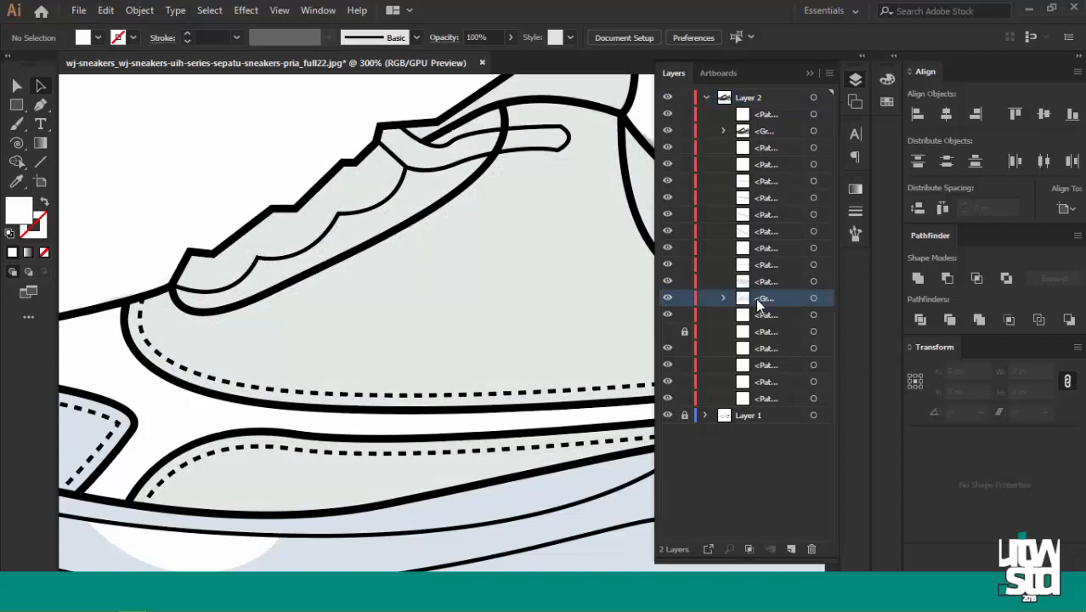
click(821, 298)
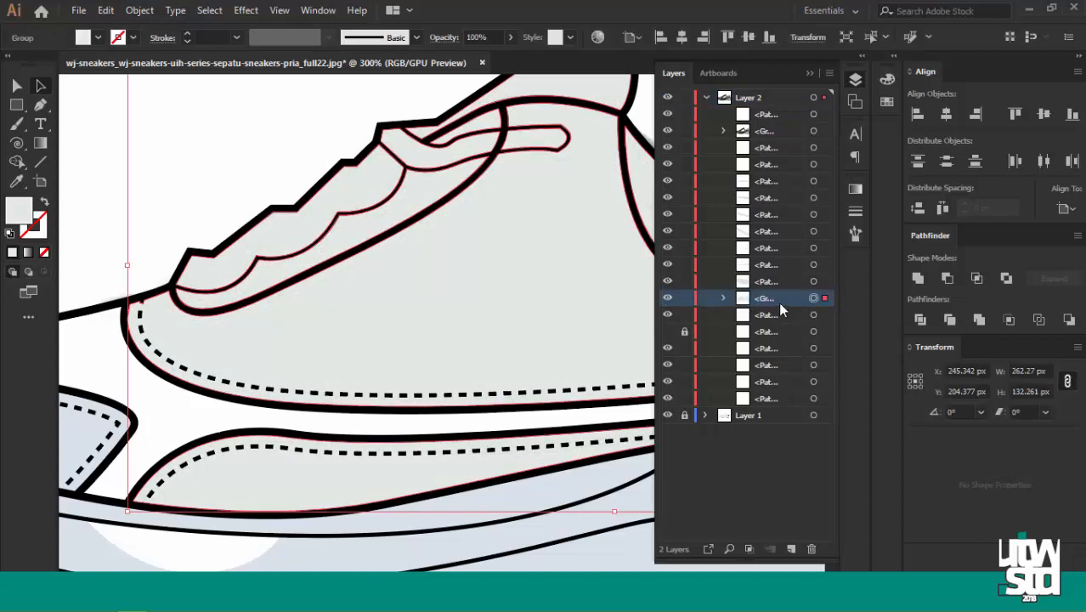
drag(761, 406, 760, 406)
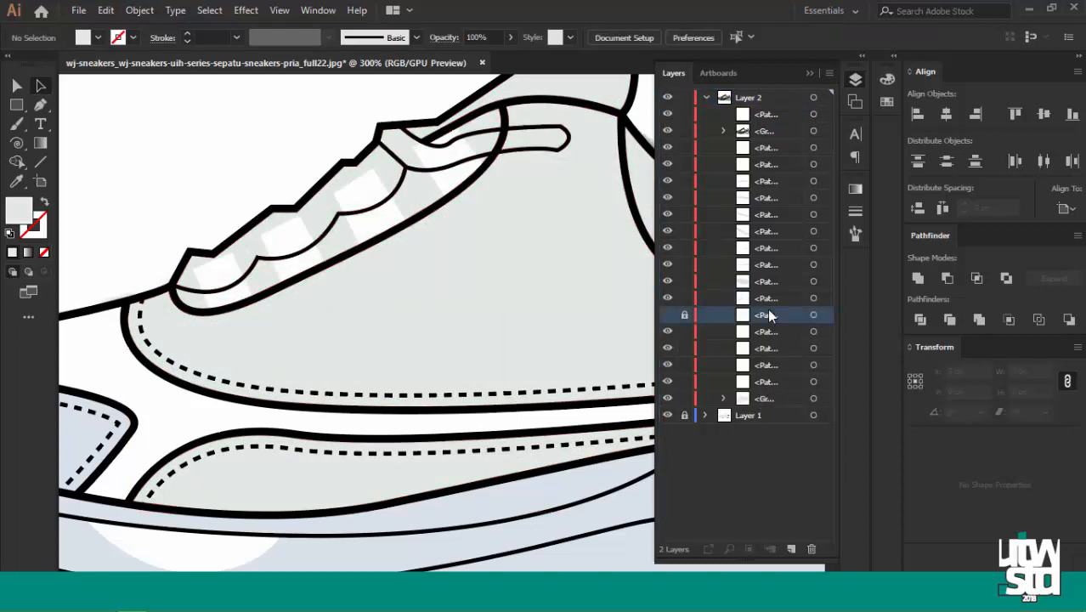
Select all the pale blue shapes by their shared fill, unite them with Pathfinder and ungroup the result.
scroll(306, 200, down, 5)
scroll(520, 195, up, 6)
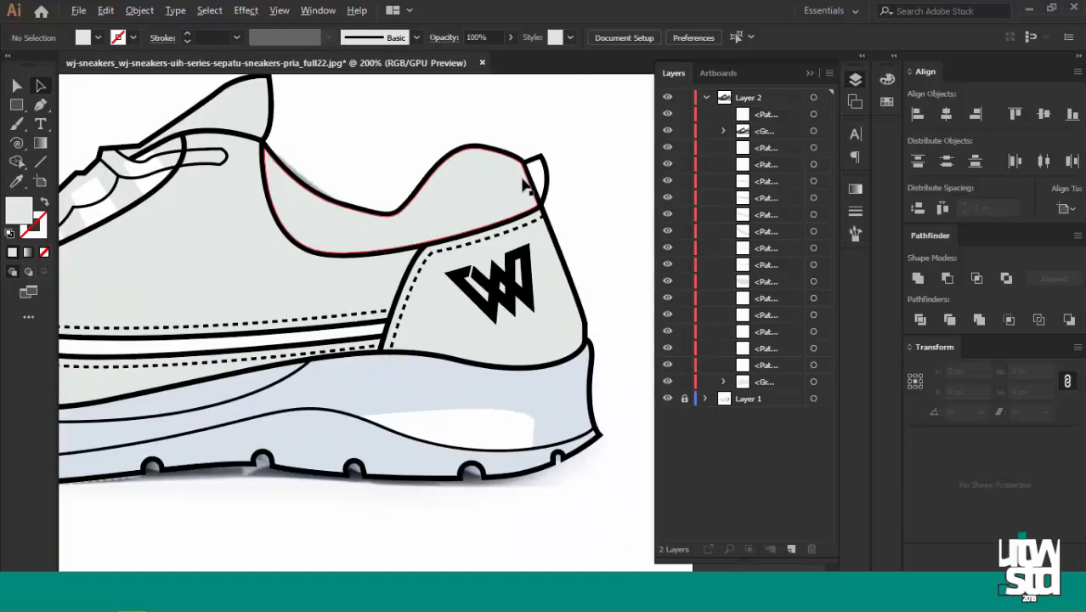
scroll(548, 217, down, 2)
scroll(581, 194, down, 2)
scroll(435, 255, up, 2)
click(454, 267)
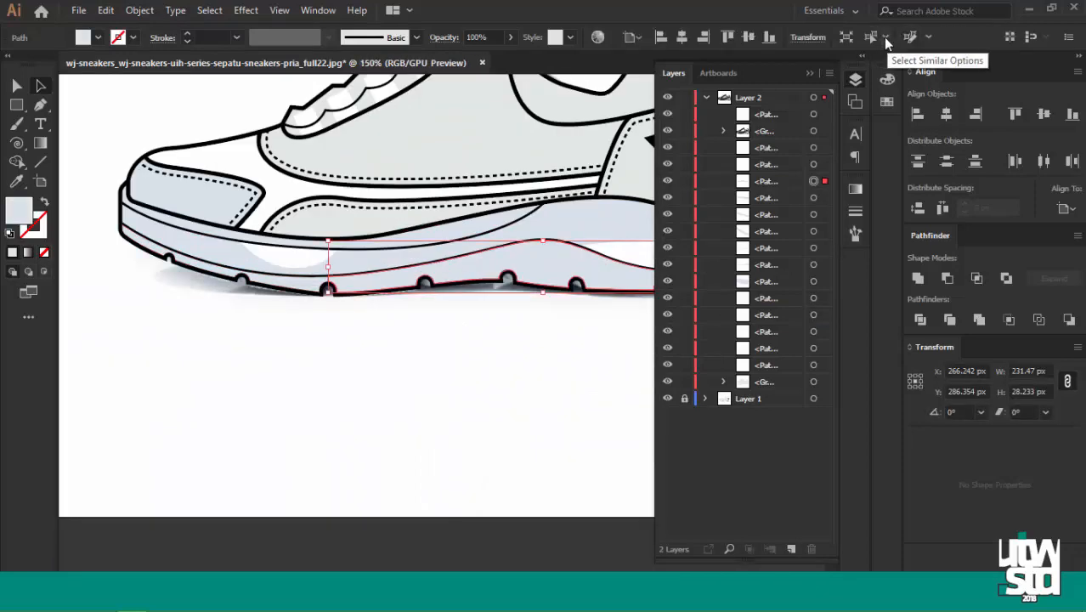
click(877, 40)
scroll(321, 197, down, 1)
right_click(392, 218)
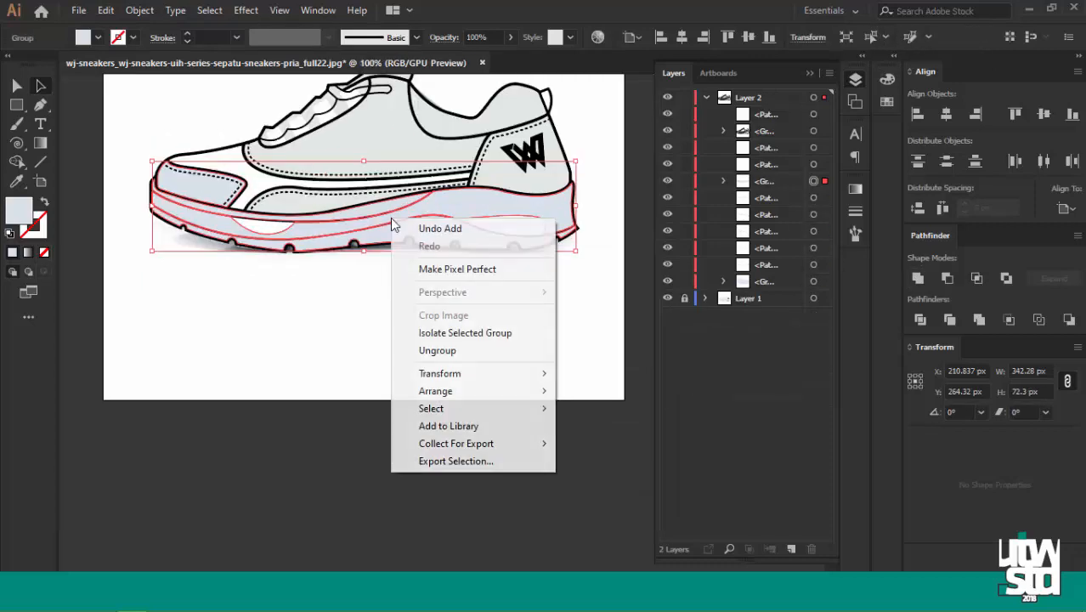
click(412, 349)
click(398, 318)
Recolour the outsole strip along the tread a slightly darker blue-grey.
scroll(386, 226, up, 2)
click(410, 244)
double_click(14, 212)
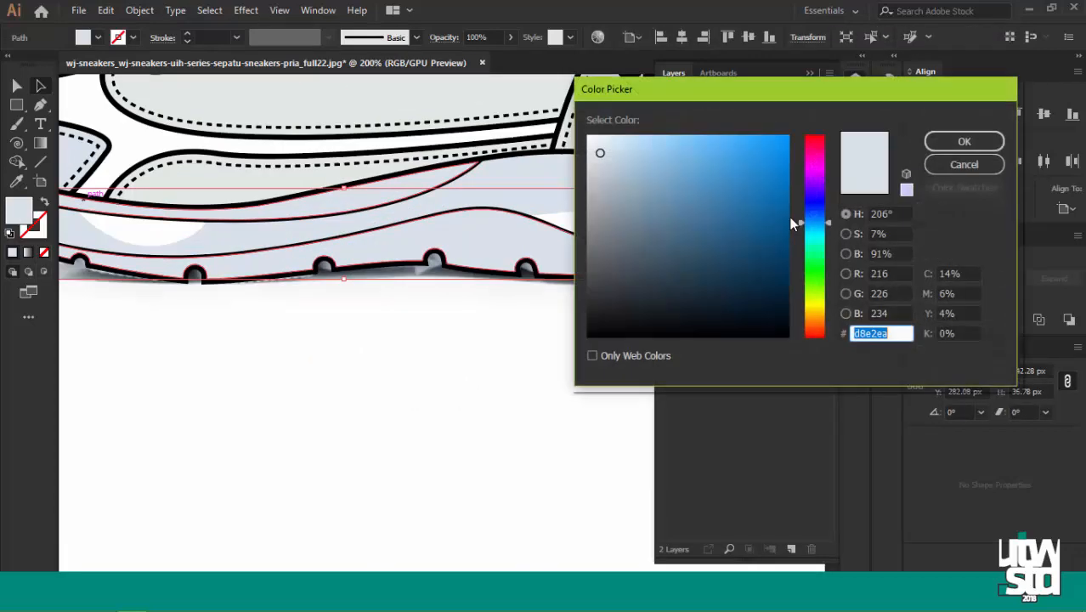
click(963, 141)
scroll(510, 285, up, 1)
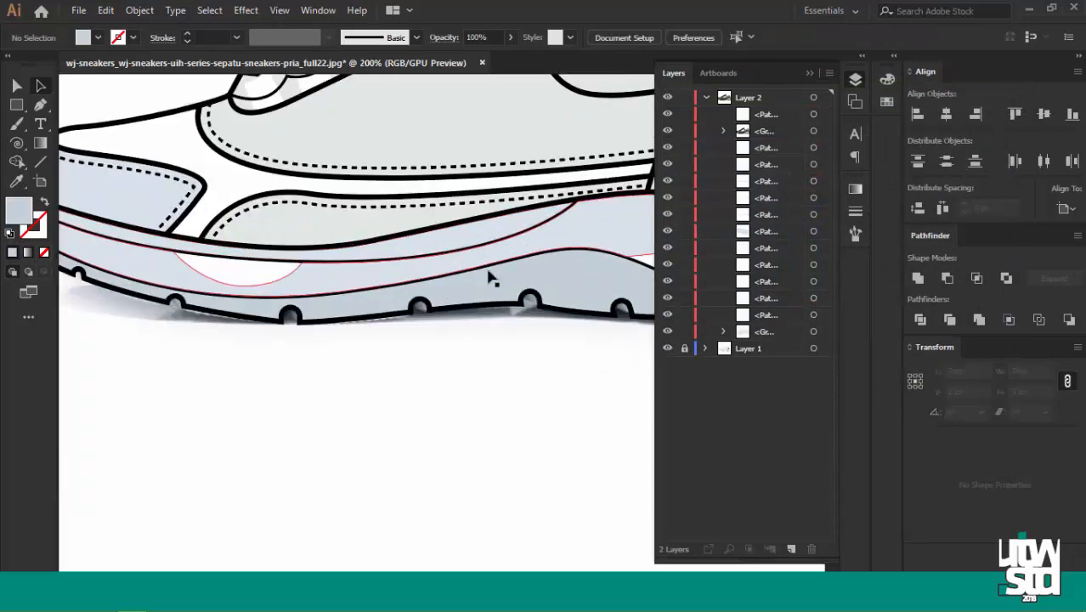
Hide Layer 1 with the reference photo.
click(811, 73)
scroll(582, 229, down, 3)
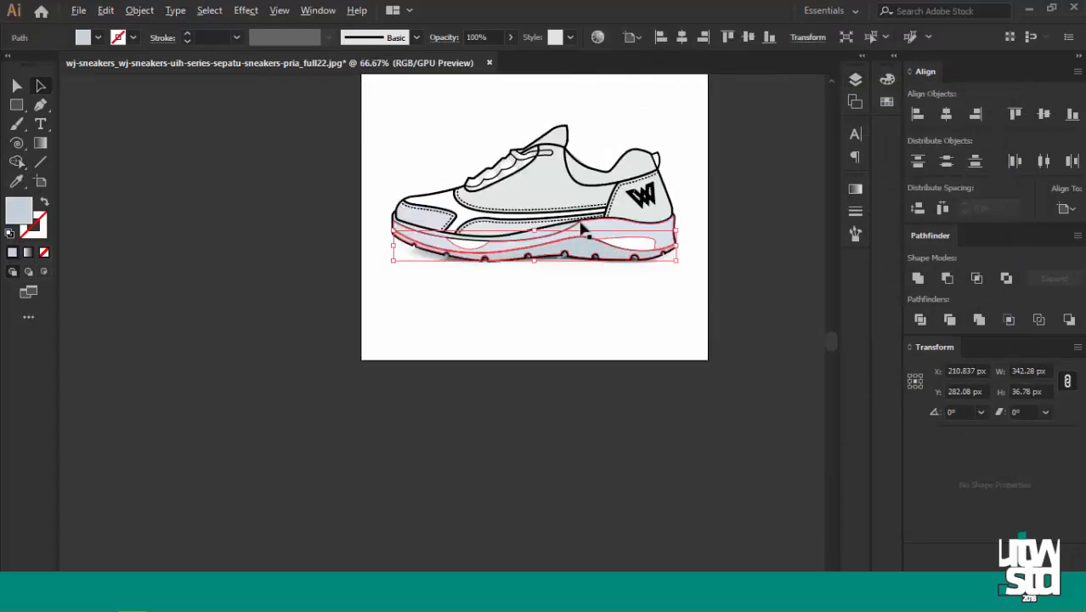
scroll(594, 233, up, 2)
scroll(666, 257, up, 1)
scroll(663, 254, down, 2)
click(855, 81)
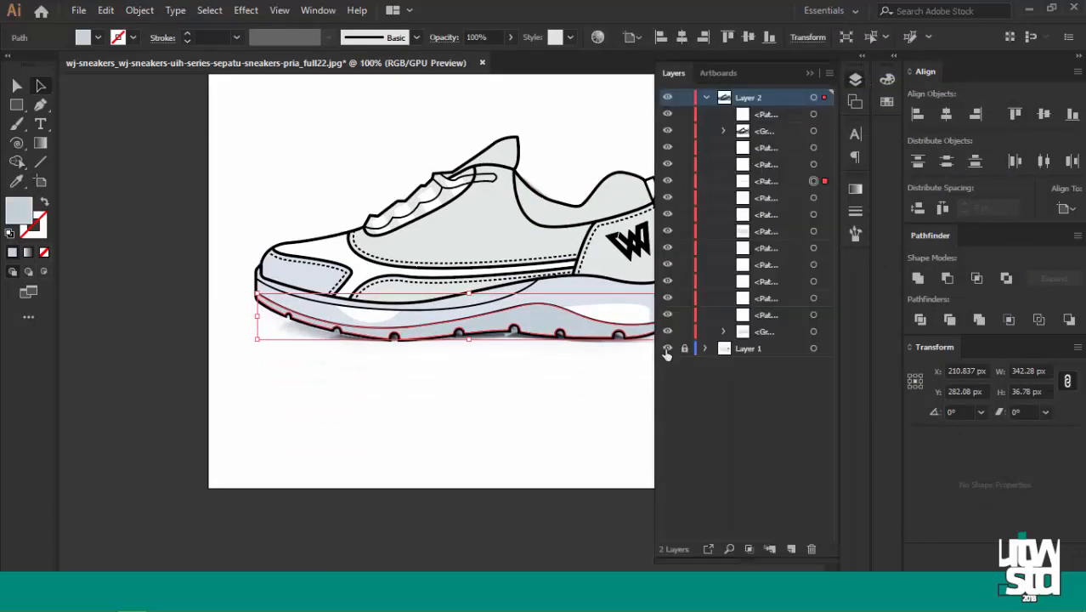
click(666, 350)
click(814, 77)
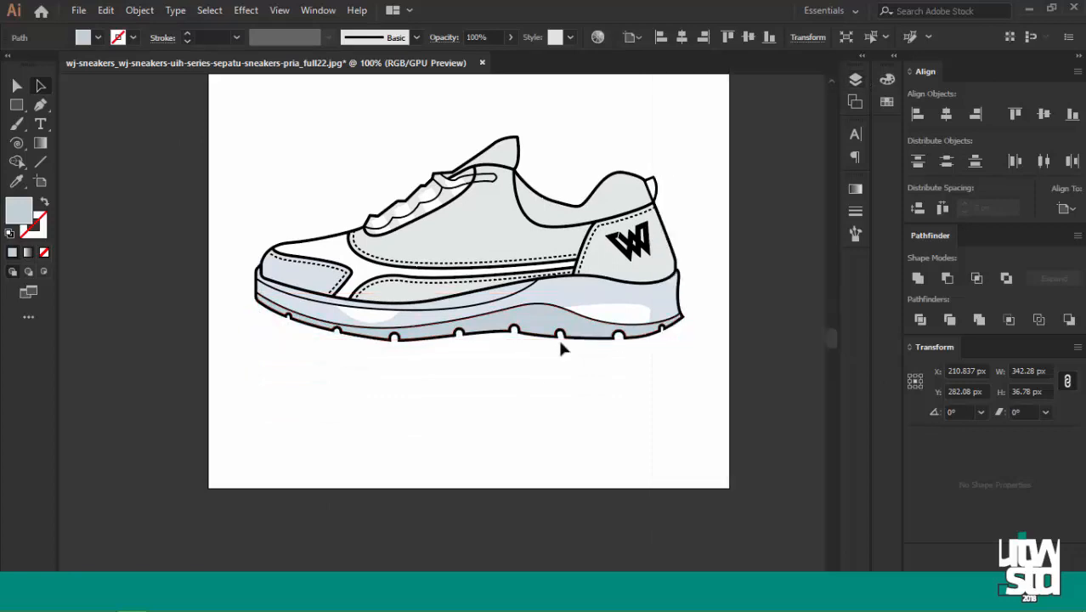
Recolour the outsole strip along the tread a darker grey.
scroll(557, 336, up, 1)
double_click(15, 212)
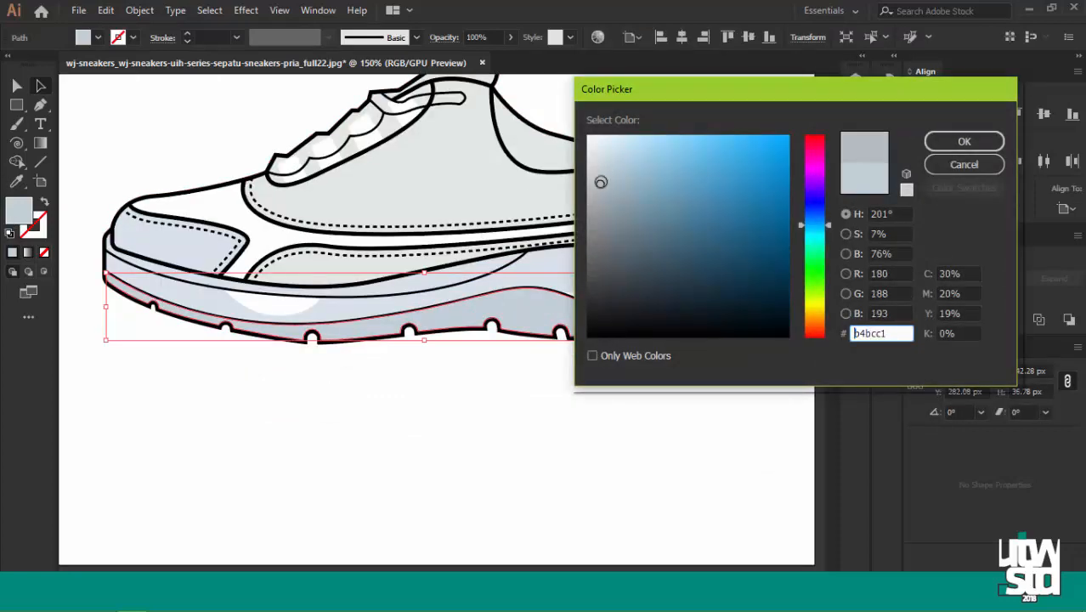
click(955, 146)
click(476, 392)
Recolour the thin strip along the upper edge of the midsole with the outsole's darker grey.
scroll(348, 321, up, 1)
click(417, 279)
scroll(457, 281, down, 3)
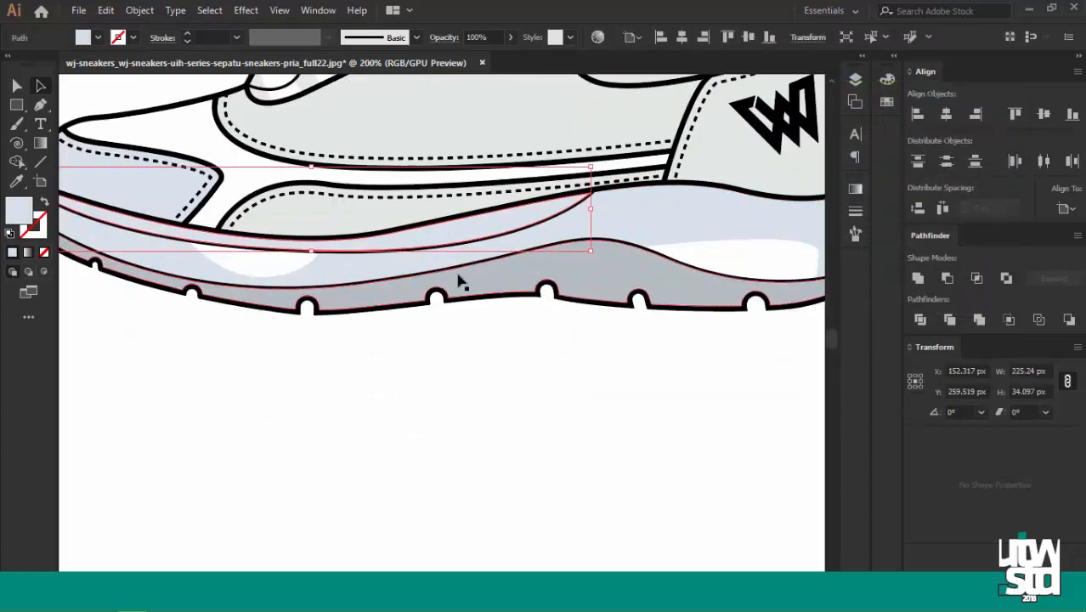
key(i)
click(483, 262)
key(a)
click(487, 333)
Recolour the main midsole shape with the light grey of the upper panels.
scroll(578, 298, up, 2)
click(669, 265)
scroll(578, 234, down, 1)
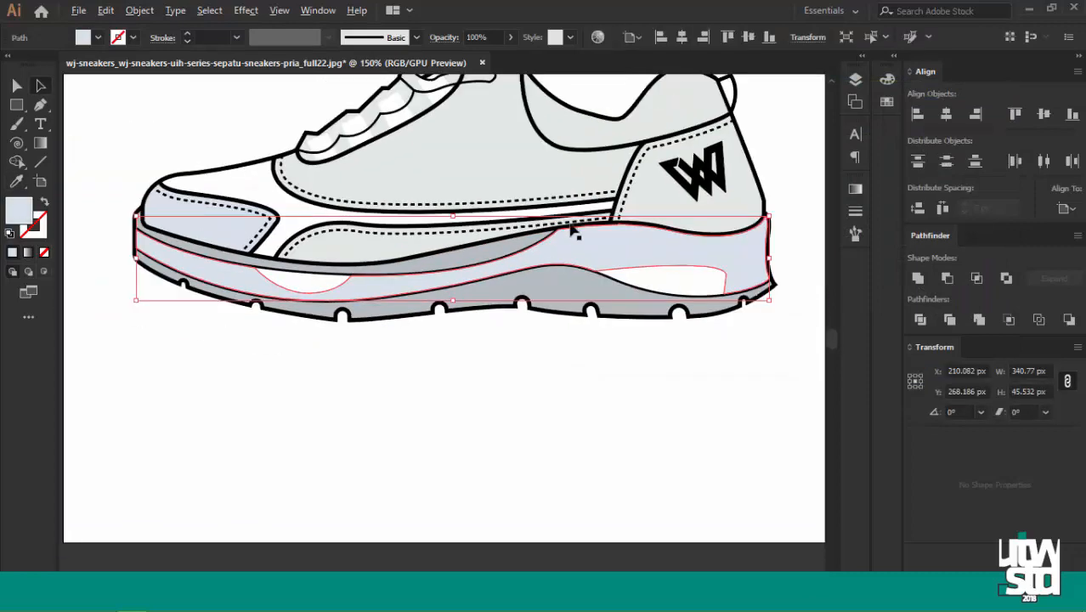
scroll(575, 230, up, 4)
click(504, 443)
scroll(565, 225, down, 1)
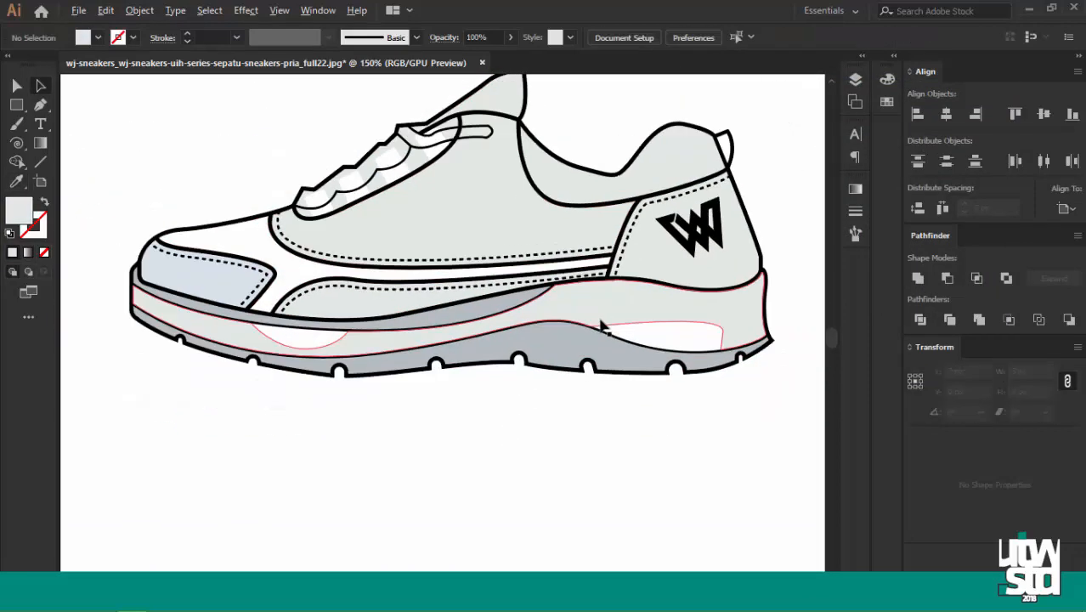
Ungroup the light grey panels of the shoe's upper.
scroll(218, 327, up, 1)
scroll(255, 382, down, 1)
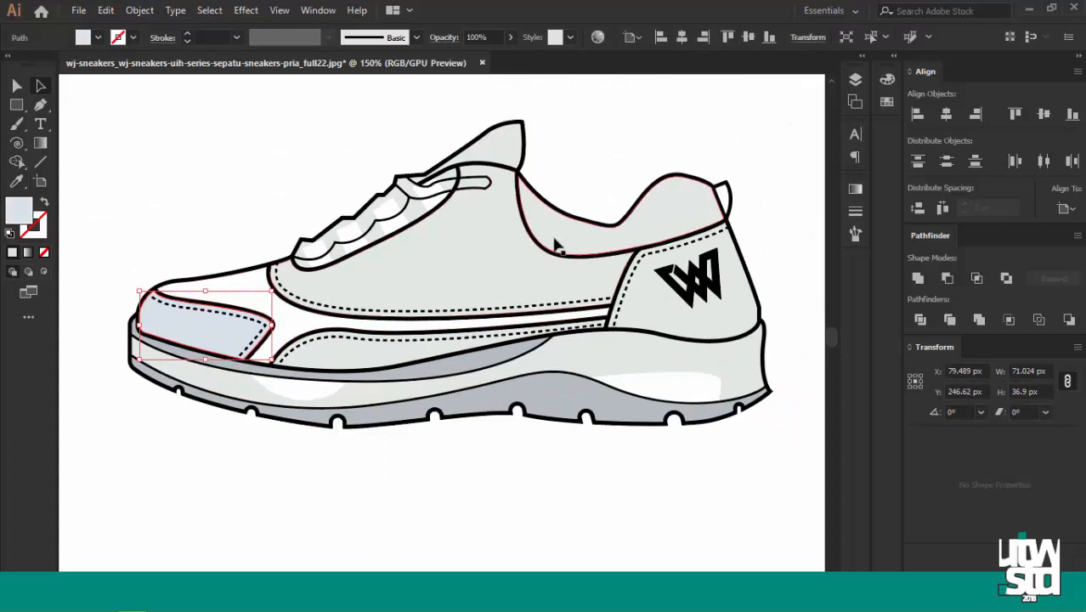
click(453, 289)
click(556, 214)
click(561, 231)
right_click(560, 229)
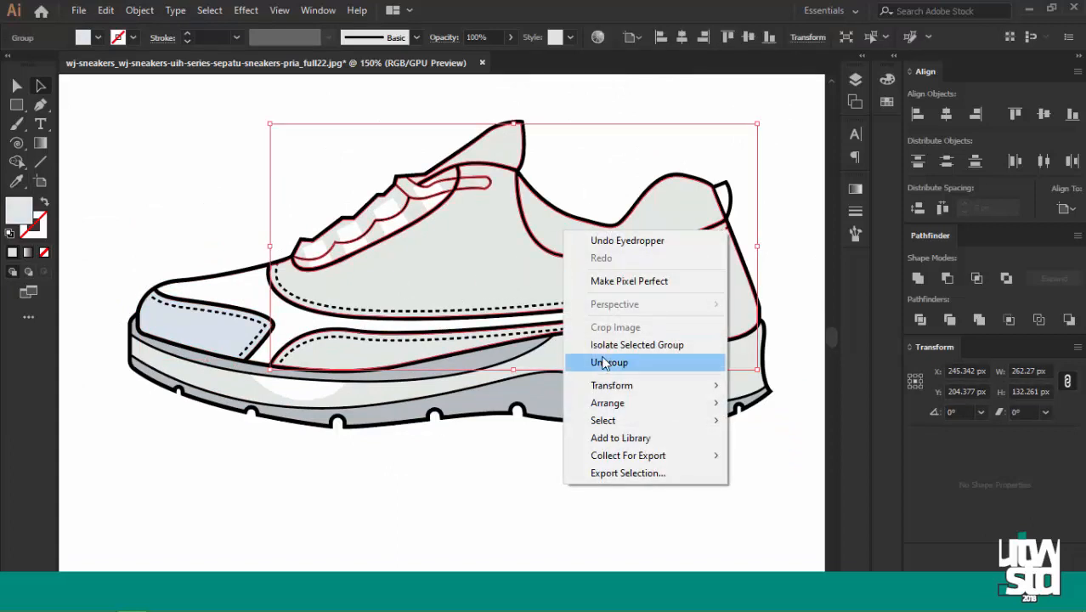
click(621, 361)
Recolour the ankle collar panel white.
click(612, 213)
click(569, 239)
scroll(569, 240, down, 1)
key(i)
click(299, 275)
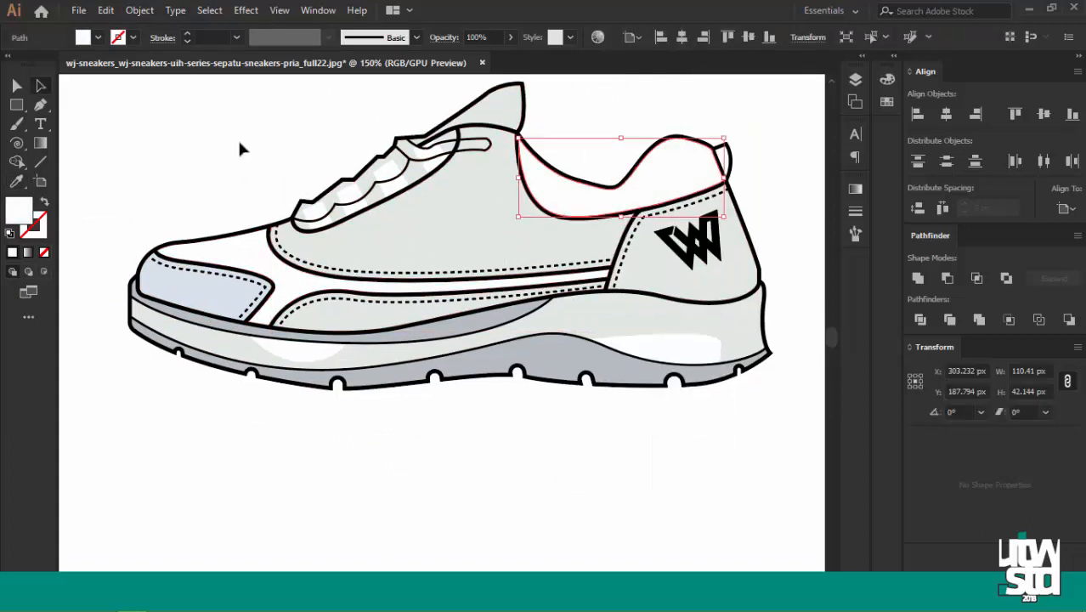
click(240, 149)
Recolour the toe cap, lower side panel and heel panel in one shared light grey.
click(242, 284)
shift+click(359, 316)
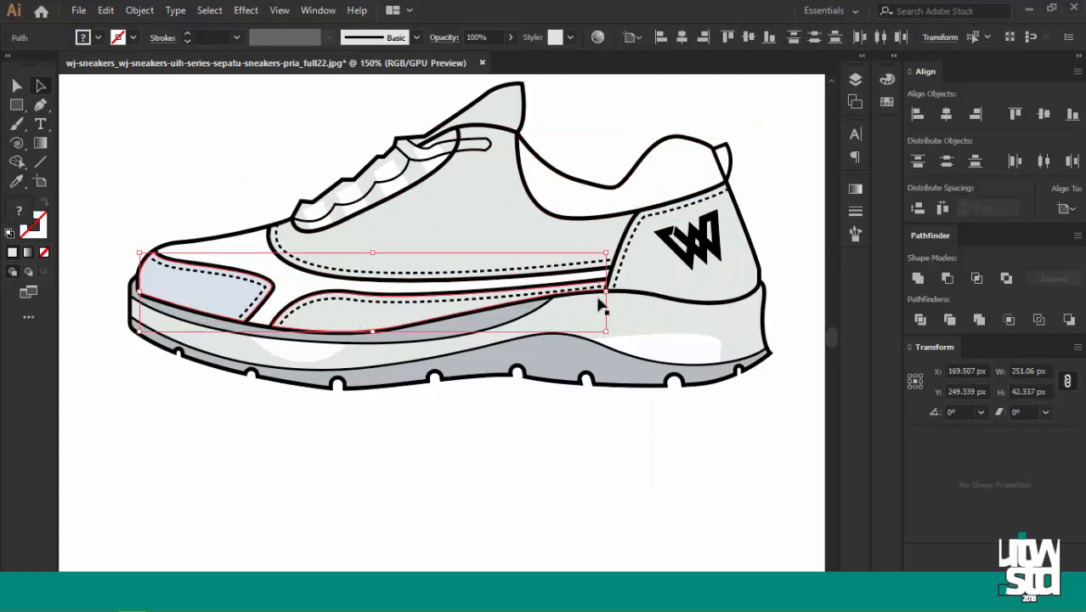
shift+click(630, 279)
scroll(584, 293, up, 1)
key(i)
key(a)
click(330, 127)
scroll(330, 127, down, 1)
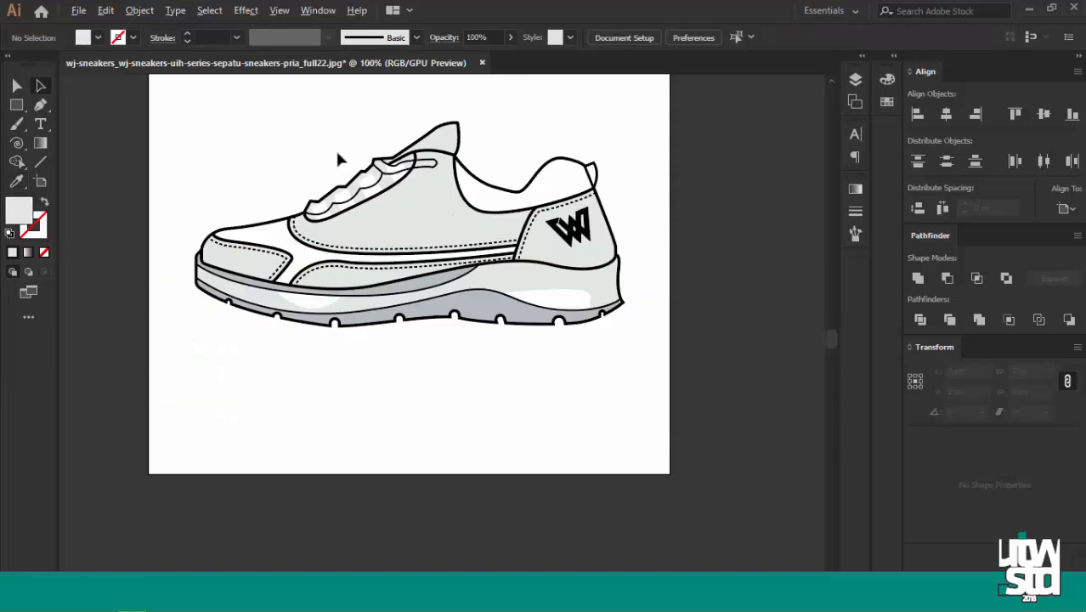
Round the upper corners of the four white lace bands together by about 2.3 px.
scroll(331, 197, up, 7)
click(211, 316)
scroll(335, 253, down, 2)
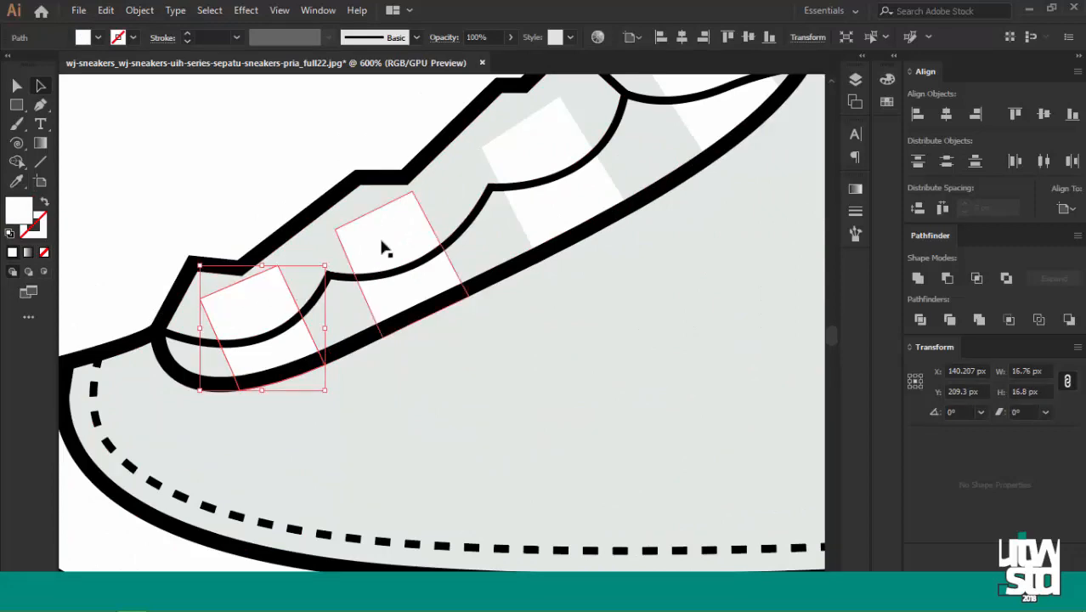
ctrl+shift+click(537, 166)
scroll(510, 199, down, 2)
ctrl+shift+click(590, 147)
scroll(593, 145, up, 1)
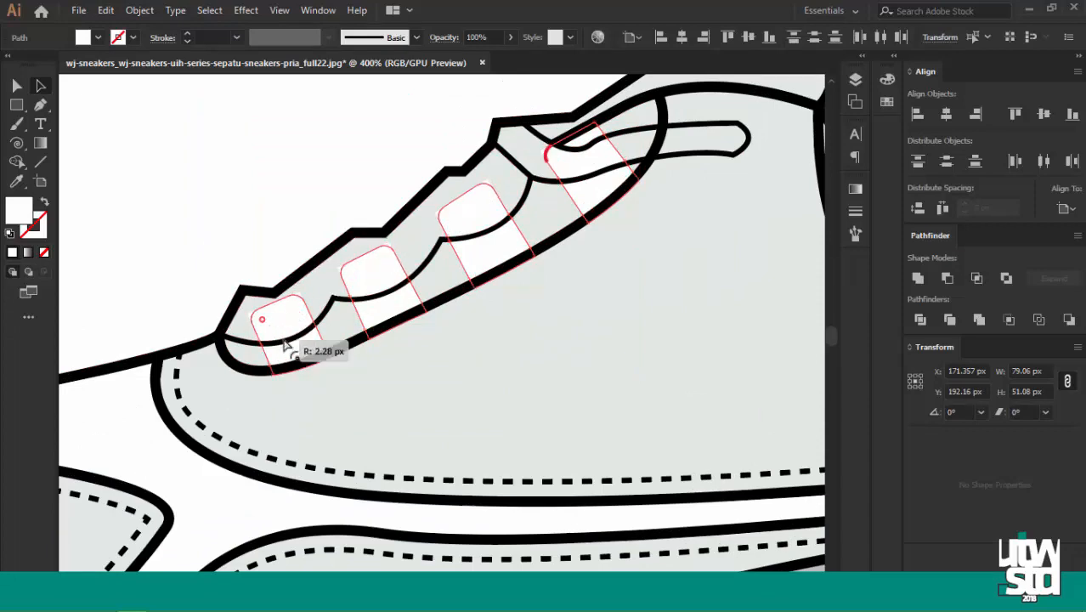
drag(283, 344, 301, 349)
ctrl+click(235, 211)
Recolour the small pull tab at the back of the heel with the light grey of the upper.
scroll(297, 229, down, 2)
scroll(390, 162, up, 1)
scroll(390, 162, down, 2)
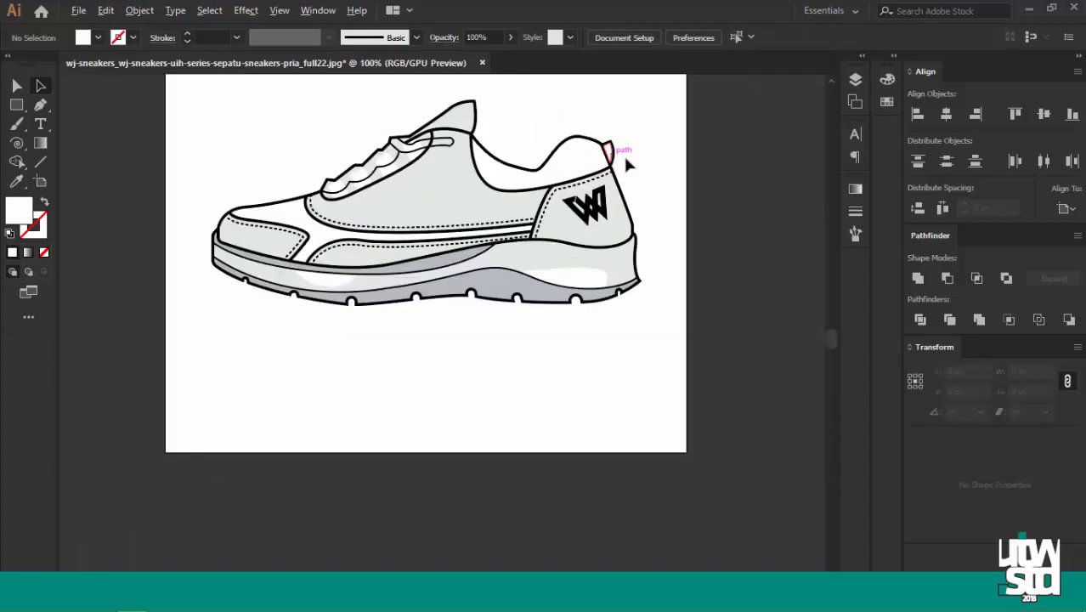
scroll(626, 161, up, 1)
scroll(601, 204, up, 1)
key(i)
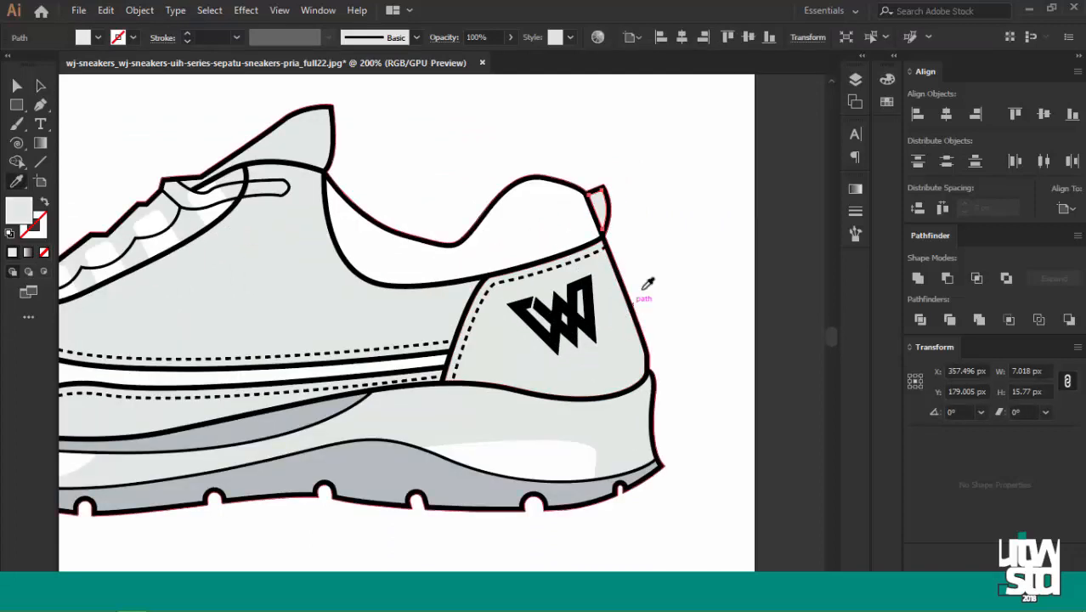
click(677, 229)
scroll(700, 203, down, 3)
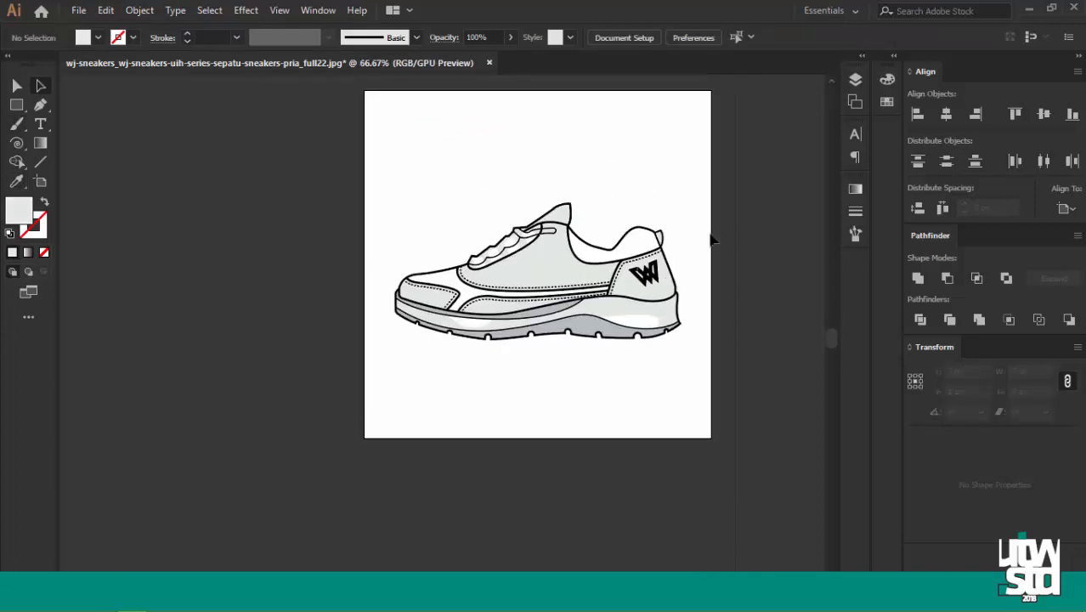
Show Layer 1 with the reference photo and toggle Layer 2 off and on to compare the drawing with it.
click(855, 79)
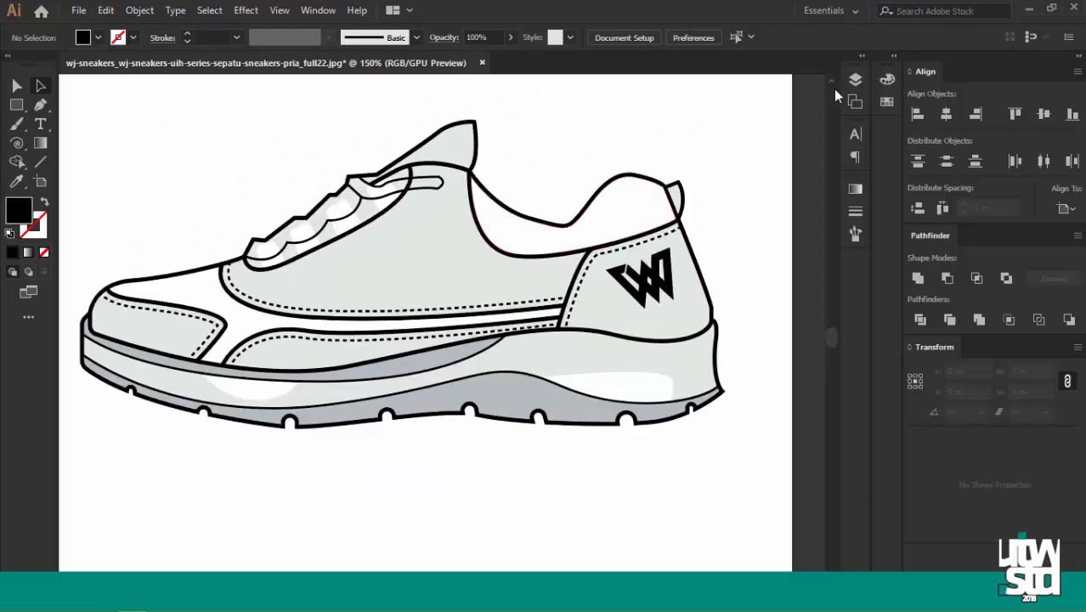
click(855, 79)
click(667, 499)
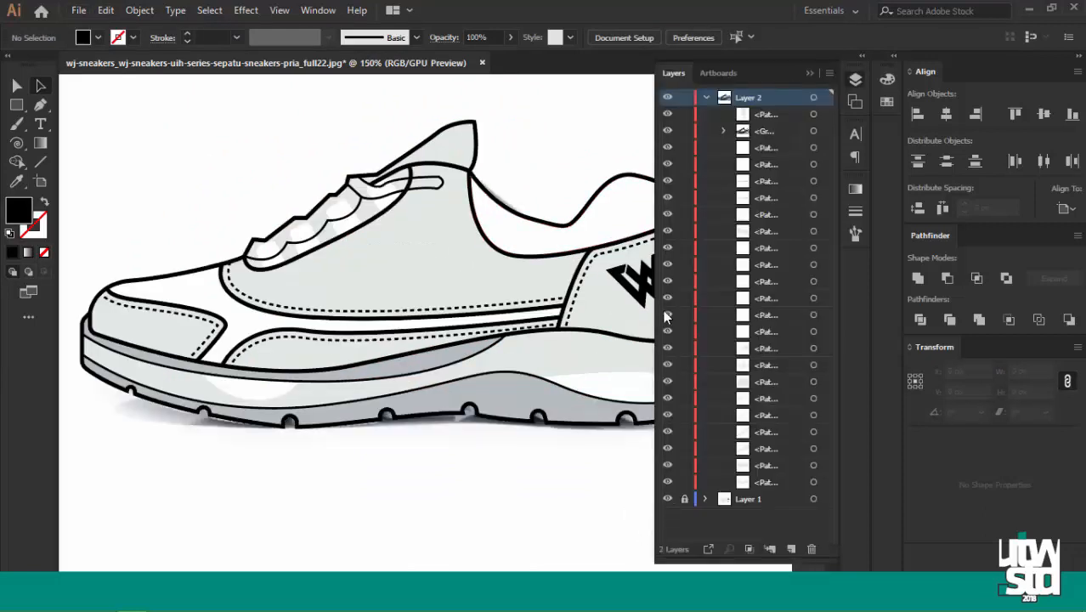
click(667, 97)
click(667, 97)
click(857, 82)
Draw an unfilled circle with a black stroke, about 11.1 px across, around the lace end near the ankle.
scroll(436, 187, up, 5)
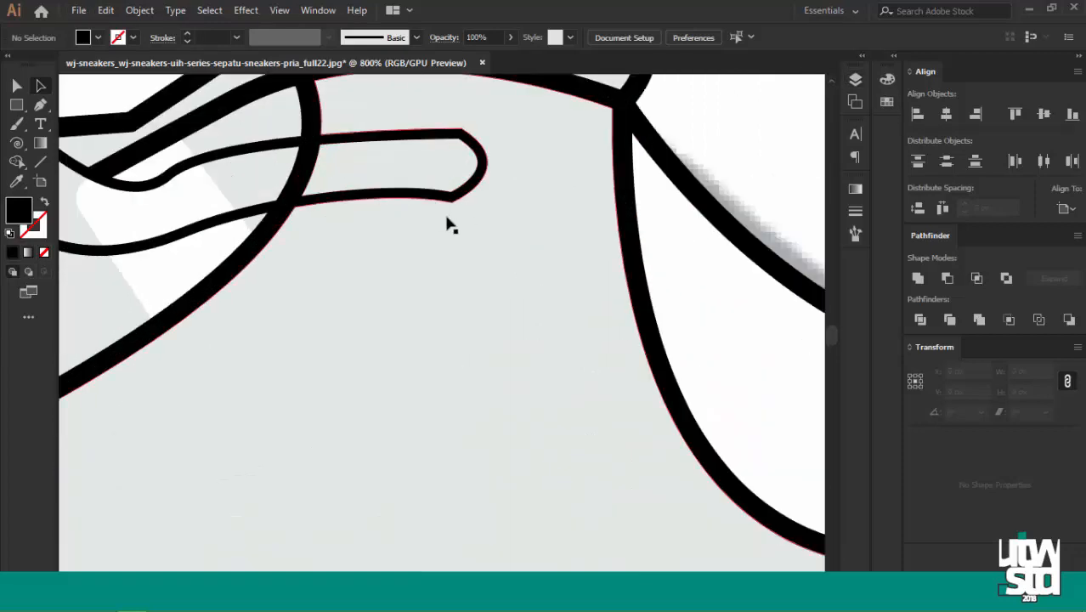
scroll(451, 221, up, 2)
scroll(581, 215, down, 3)
click(524, 227)
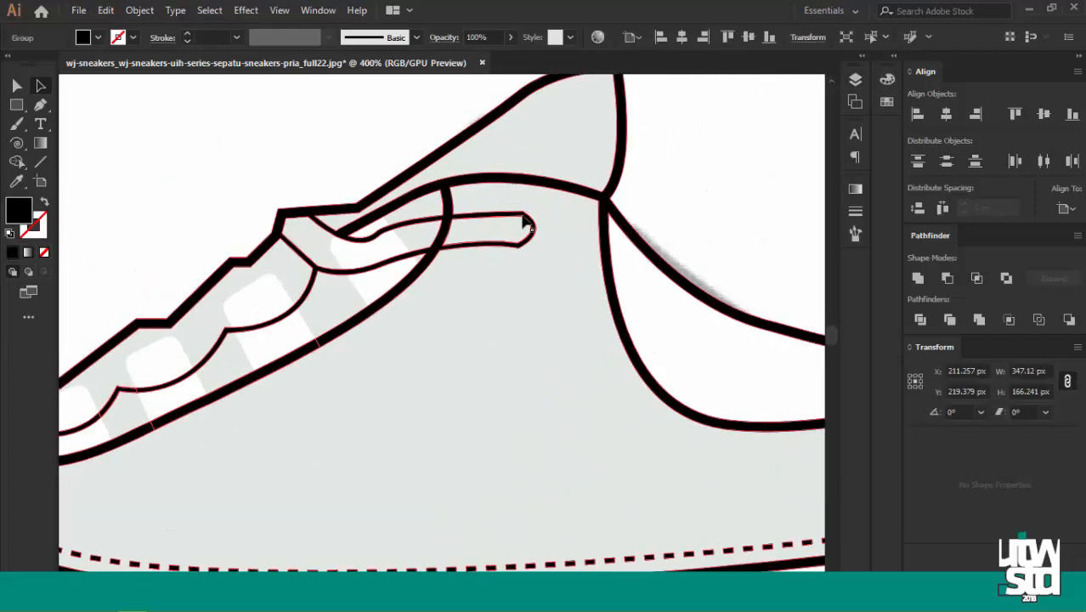
drag(17, 103, 68, 141)
scroll(514, 230, up, 1)
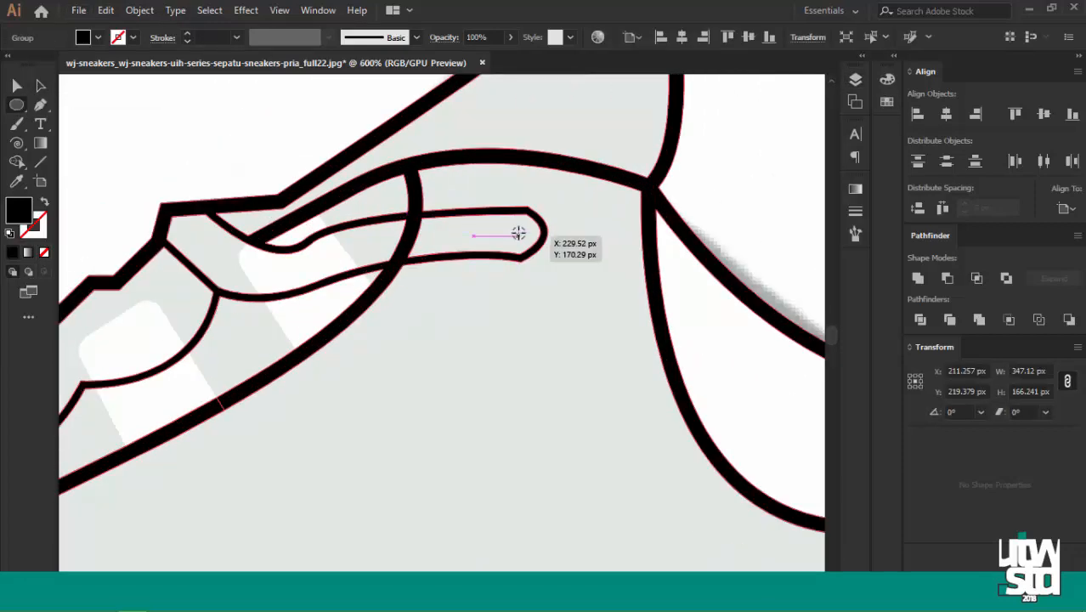
drag(518, 232, 551, 275)
key(shift+x)
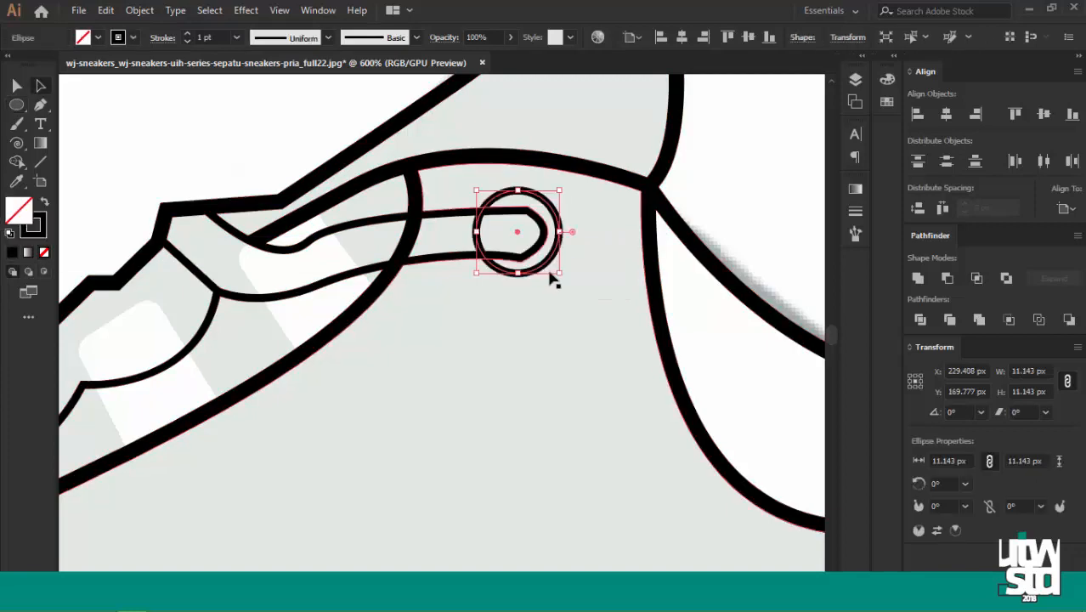
Nudge the circle 1 px to the right and shift it back about 0.4 px over the lace end.
scroll(549, 274, down, 3)
scroll(515, 302, down, 2)
scroll(549, 195, up, 3)
key(Right)
key(Down)
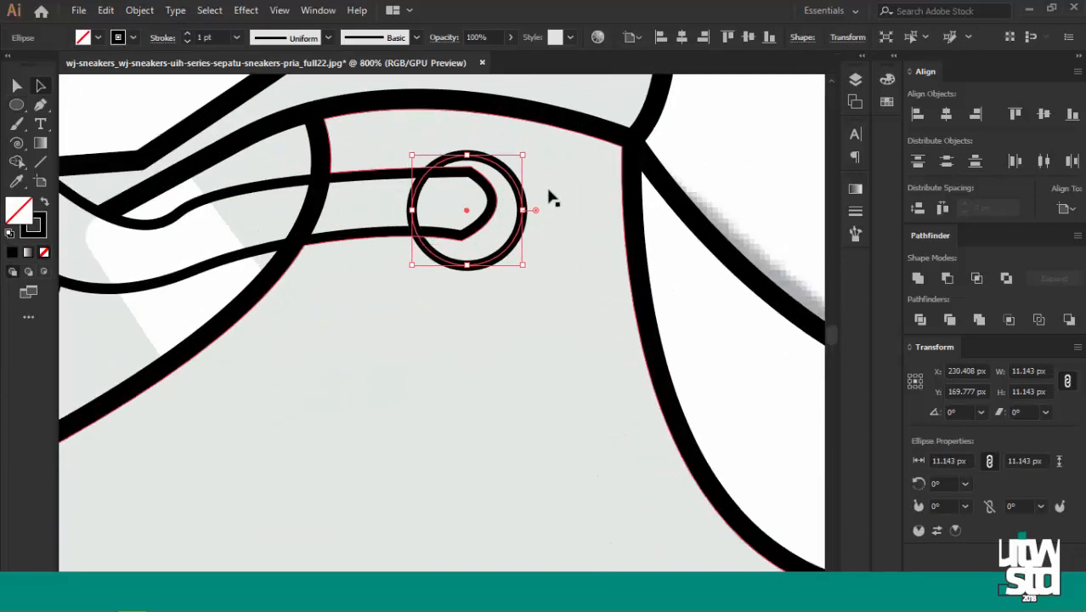
key(Up)
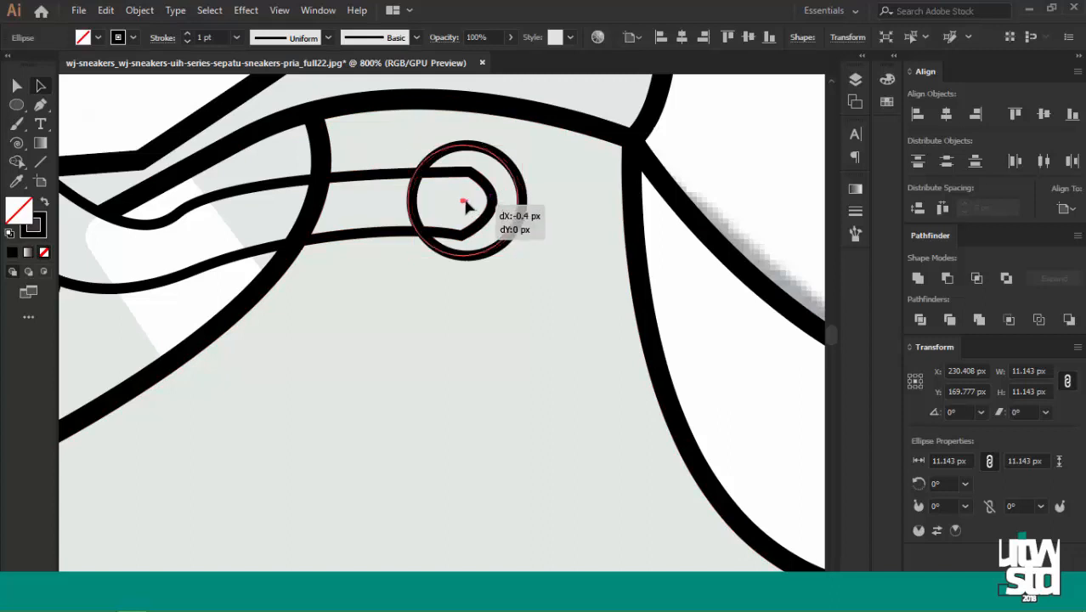
drag(464, 204, 464, 204)
drag(507, 265, 500, 253)
key(ctrl+z)
key(ctrl+z)
key(ctrl+z)
Narrow the circle to an ellipse about 8.6 px wide, rotate it to about 339° and position it over the lace end.
drag(522, 198, 508, 200)
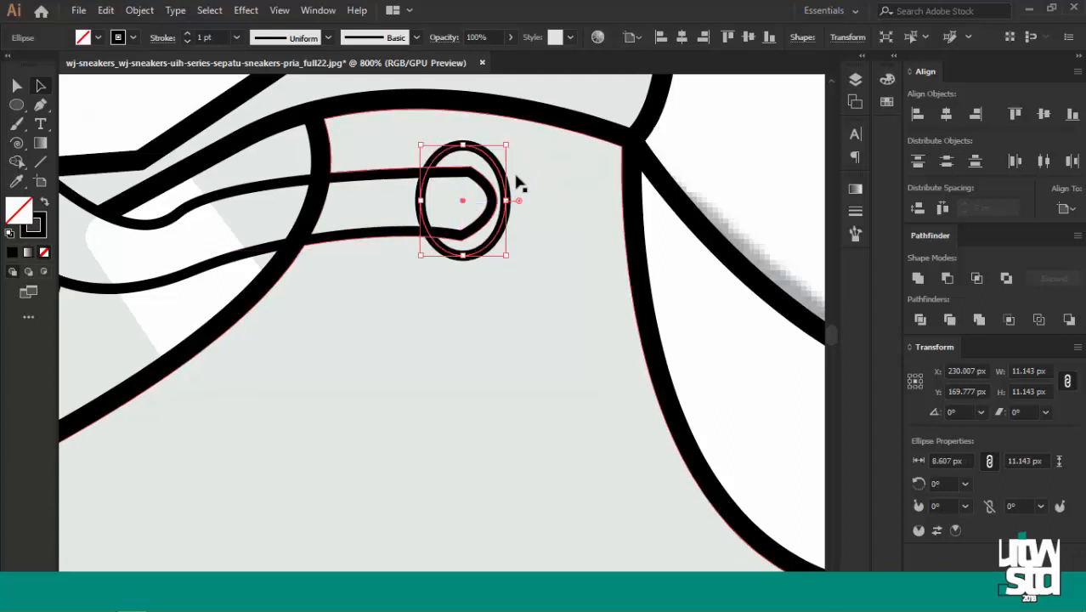
drag(510, 146, 527, 165)
drag(463, 200, 467, 199)
scroll(397, 209, down, 2)
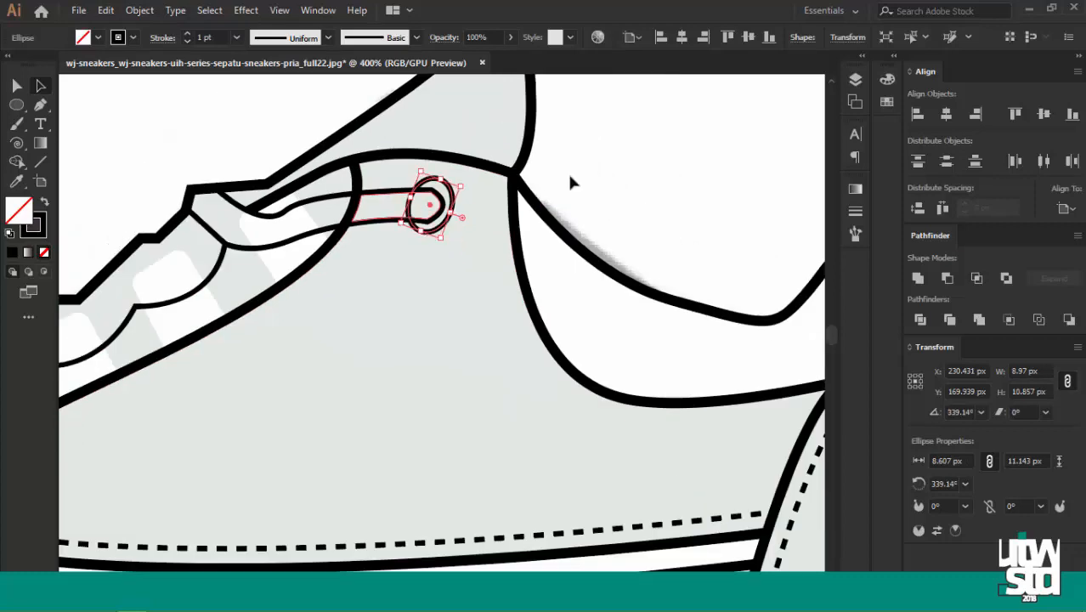
click(569, 175)
Offset the ellipse's path outward by 2 px to make a second ring around it.
scroll(452, 194, up, 2)
click(456, 206)
scroll(424, 204, down, 2)
scroll(424, 204, up, 2)
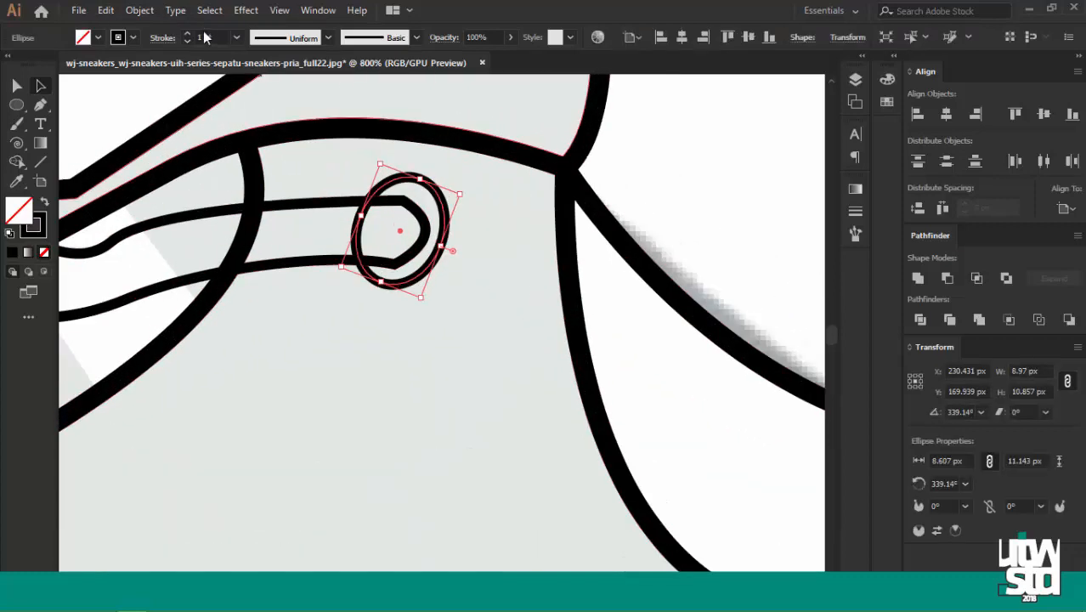
click(174, 10)
key(Escape)
click(140, 11)
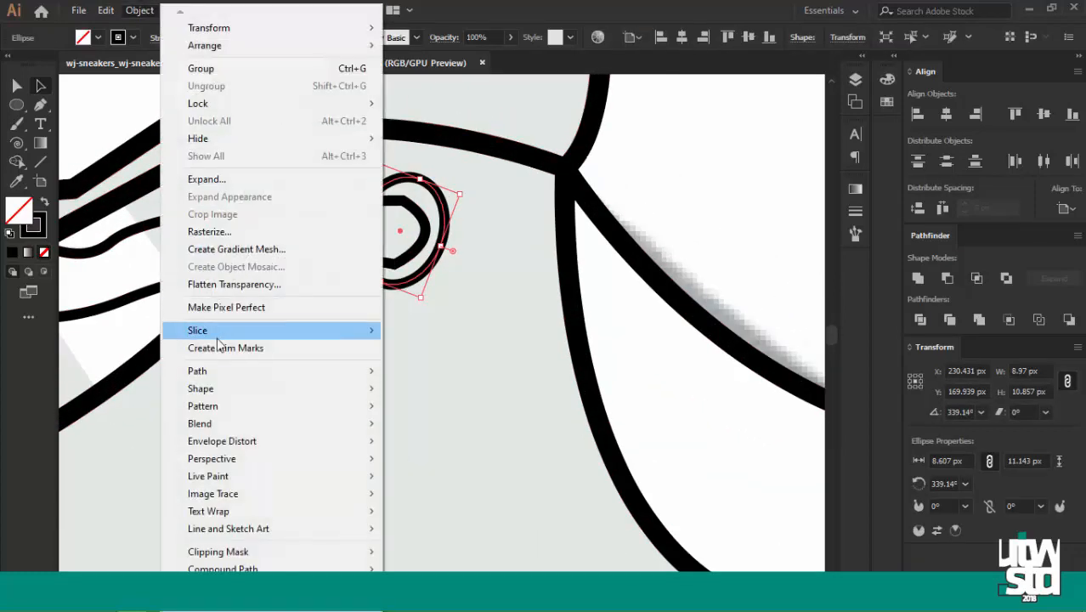
mouse_move(340, 370)
click(422, 428)
click(787, 415)
text(2)
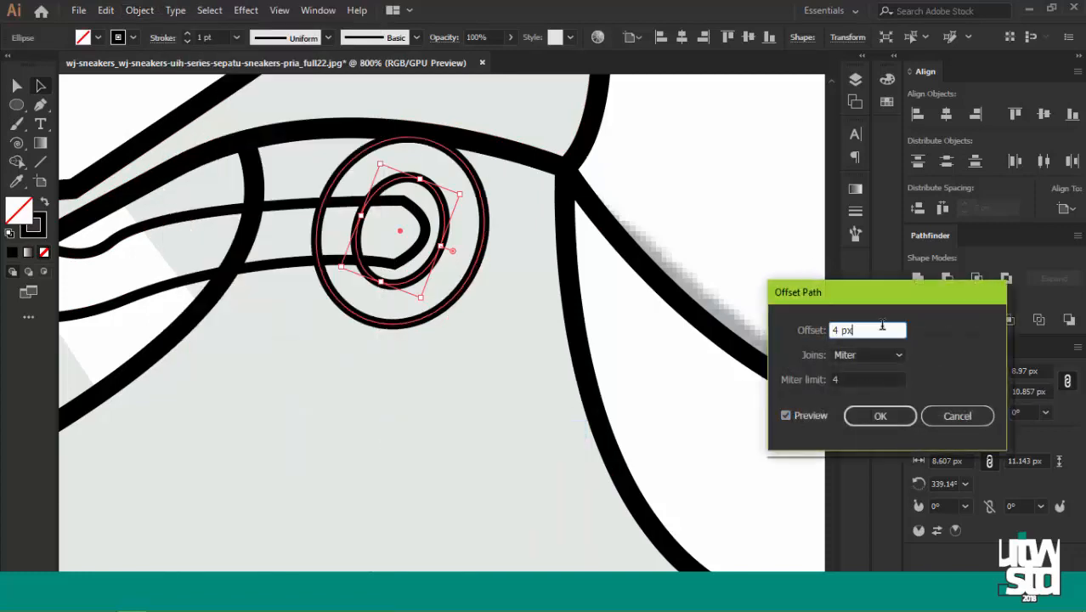
click(875, 416)
Set the inner ring's stroke to 2 pt and delete the offset ring around it.
scroll(442, 204, down, 2)
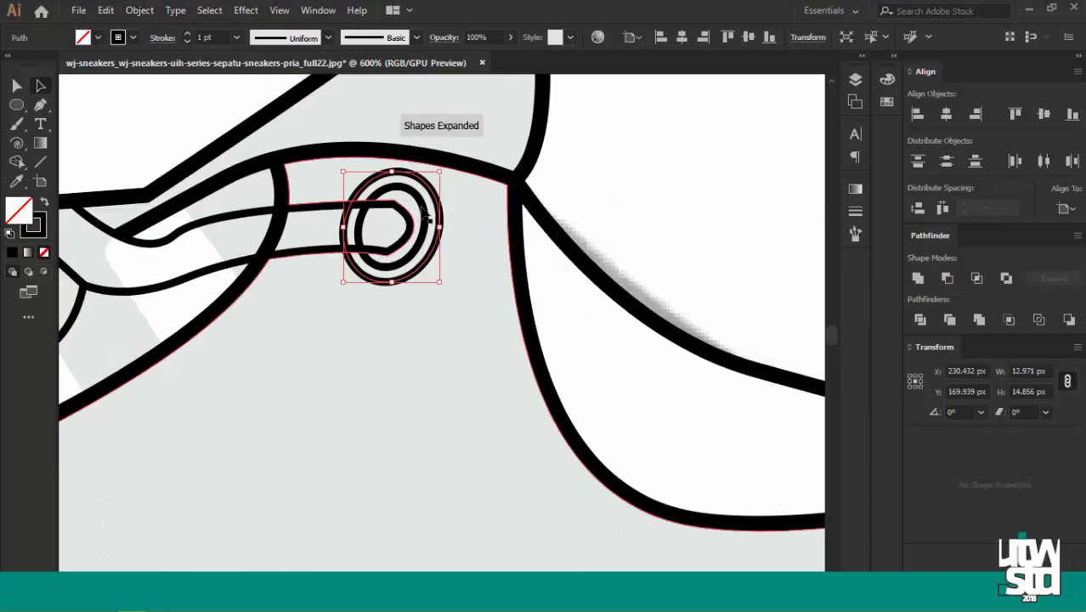
scroll(446, 200, up, 1)
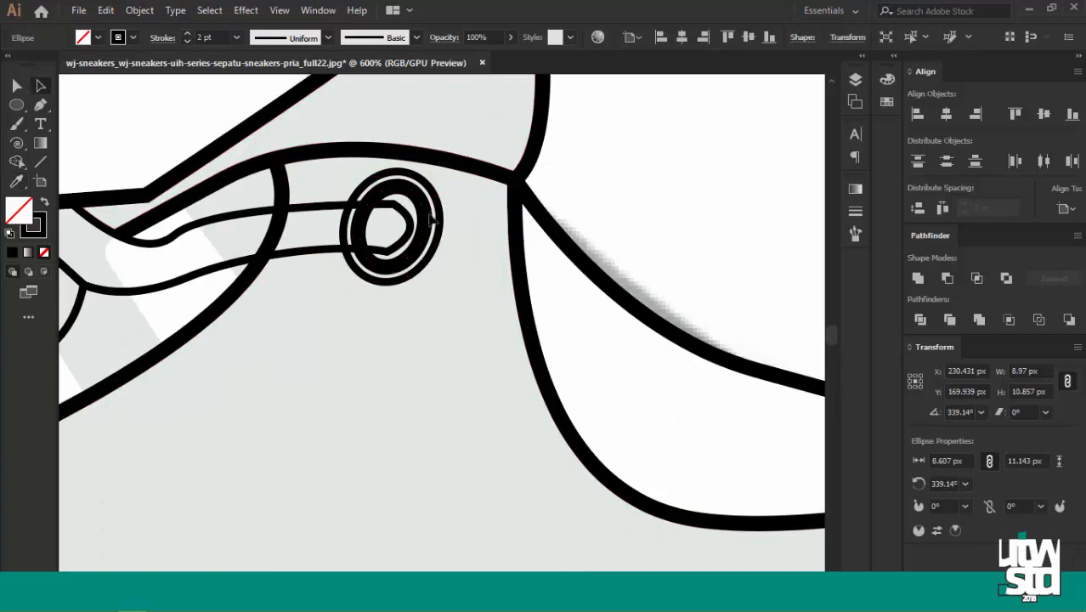
click(432, 216)
click(440, 216)
scroll(442, 211, up, 1)
key(Delete)
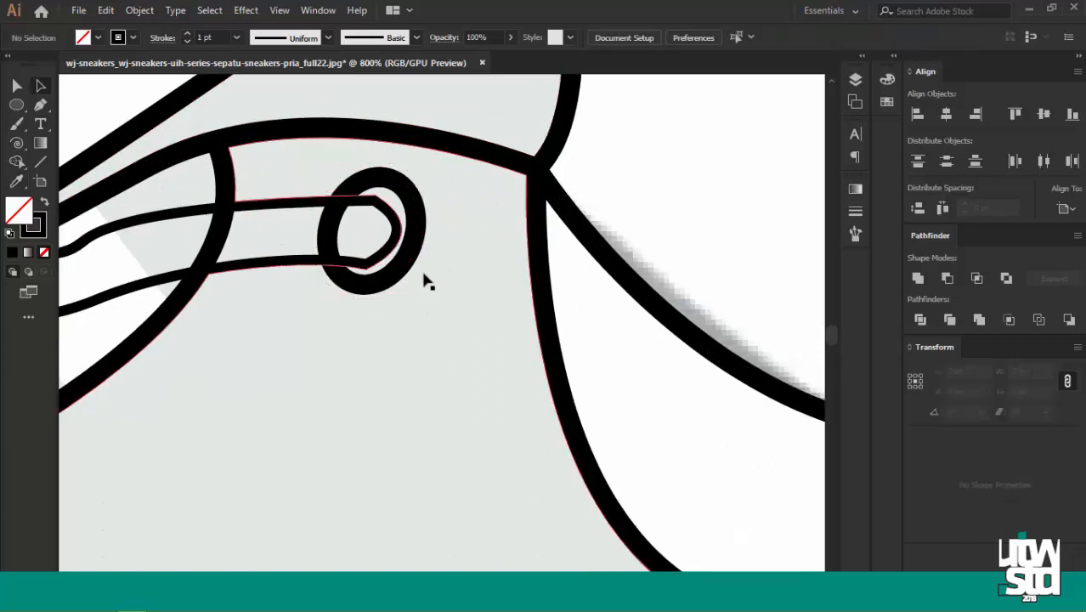
Give the outer offset ring a dashed stroke with 2 pt dashes.
click(313, 185)
click(162, 38)
click(10, 146)
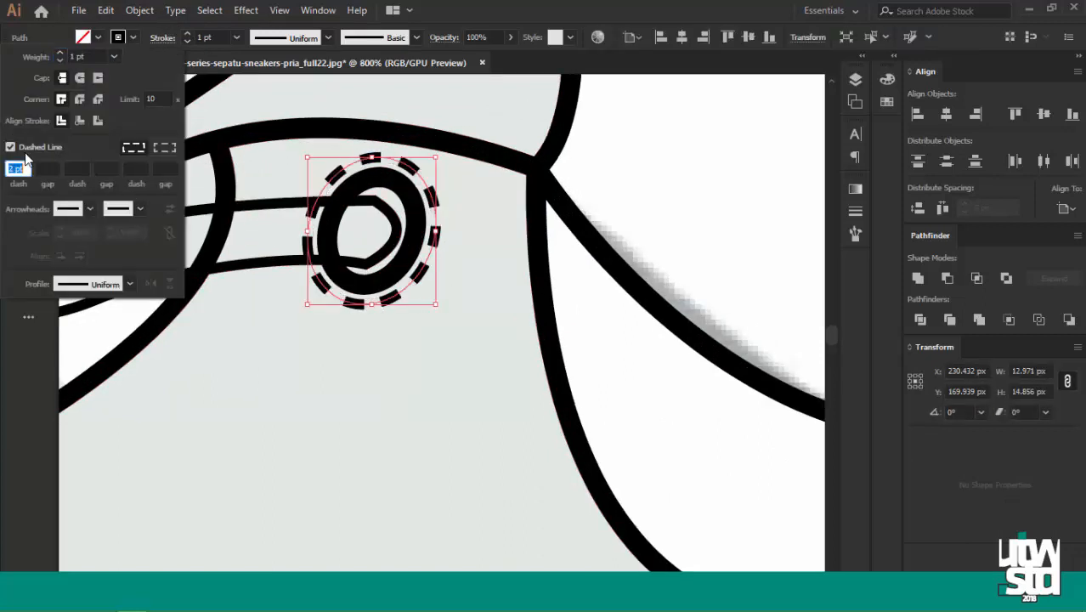
scroll(511, 188, down, 6)
scroll(517, 202, up, 5)
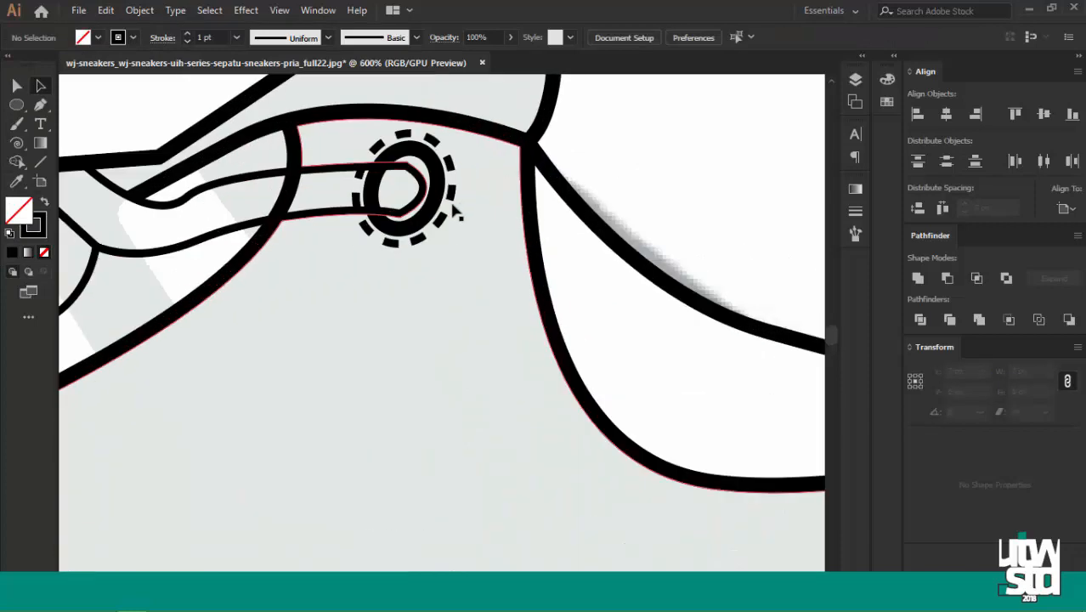
Delete the dashed outer ring and move the remaining eyelet ring slightly down over the lace end.
click(449, 205)
key(Delete)
click(437, 209)
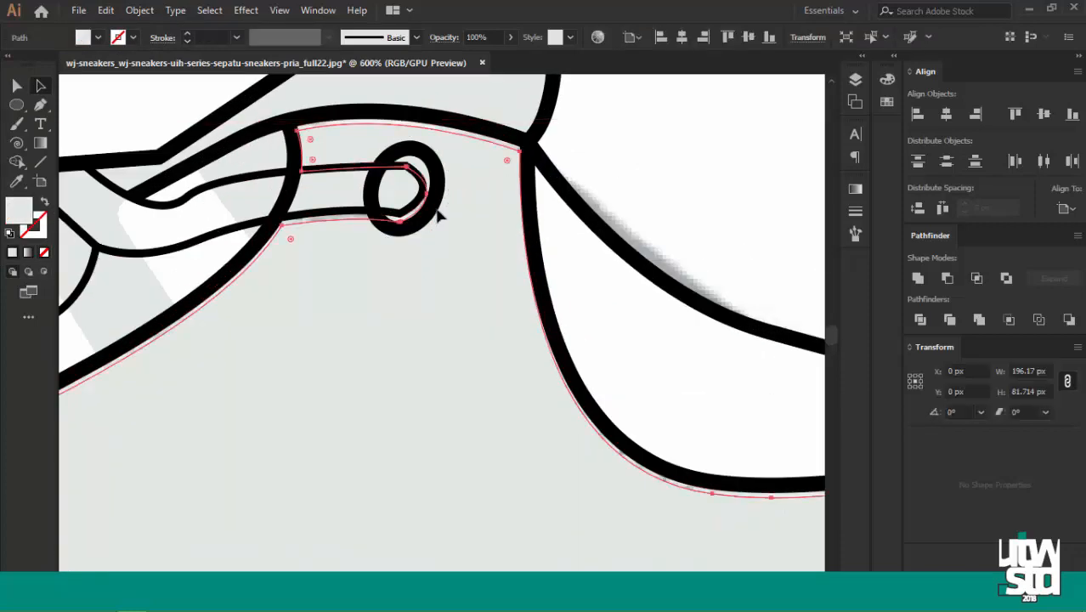
scroll(442, 152, up, 1)
drag(427, 164, 429, 170)
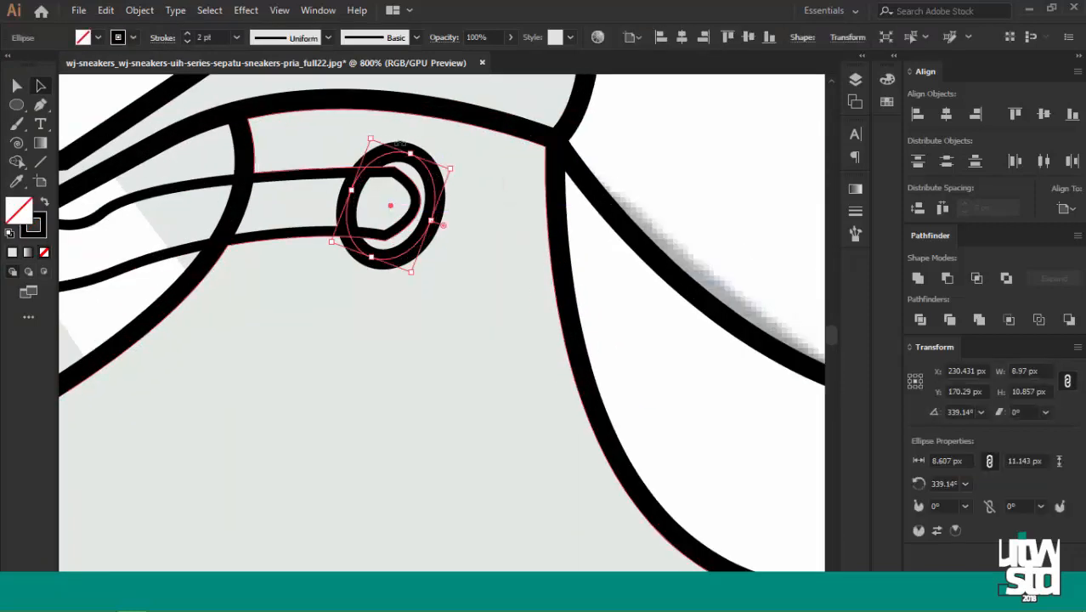
Expand the eyelet ring's stroke into a filled shape and select it together with the sneaker's black linework.
click(140, 9)
click(207, 177)
click(502, 387)
shift+click(312, 185)
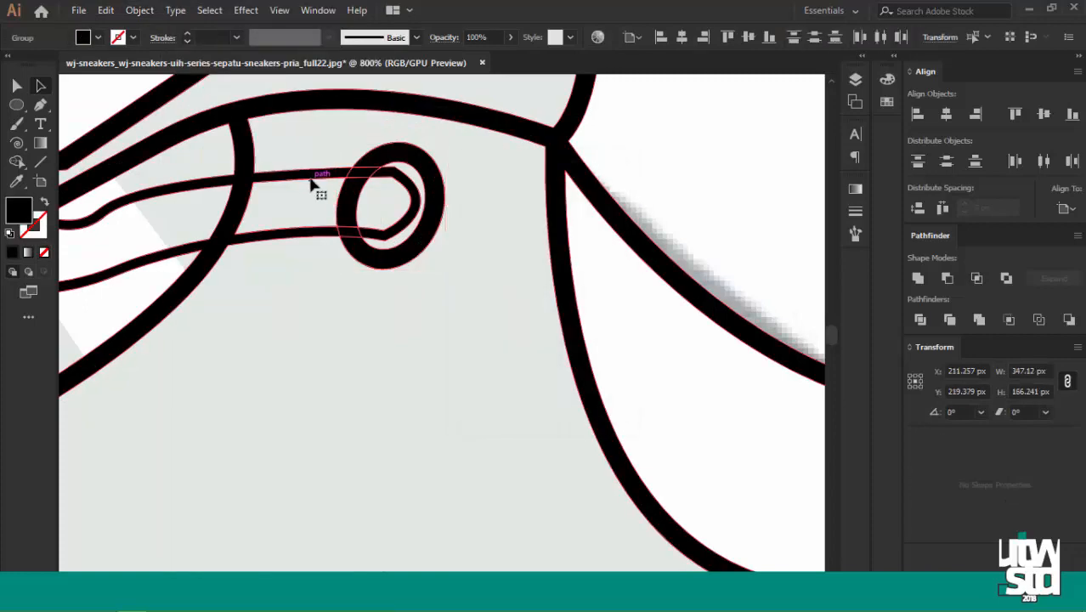
Use the Shape Builder to merge the expanded eyelet with the lace linework and fill its centre white.
scroll(460, 225, down, 4)
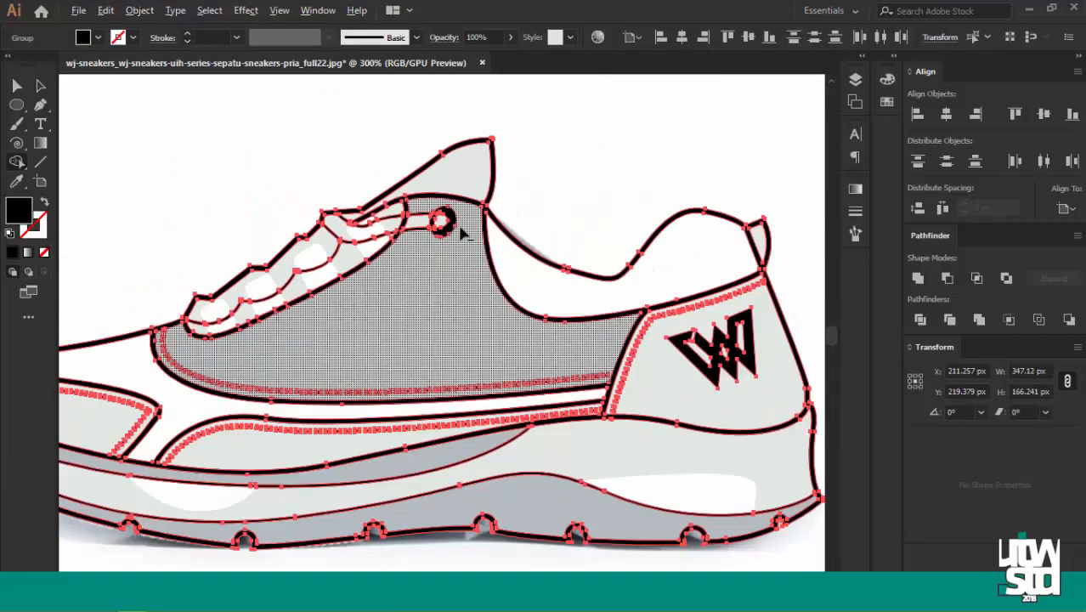
scroll(454, 221, up, 5)
scroll(388, 197, down, 3)
click(390, 203)
key(a)
scroll(386, 194, up, 3)
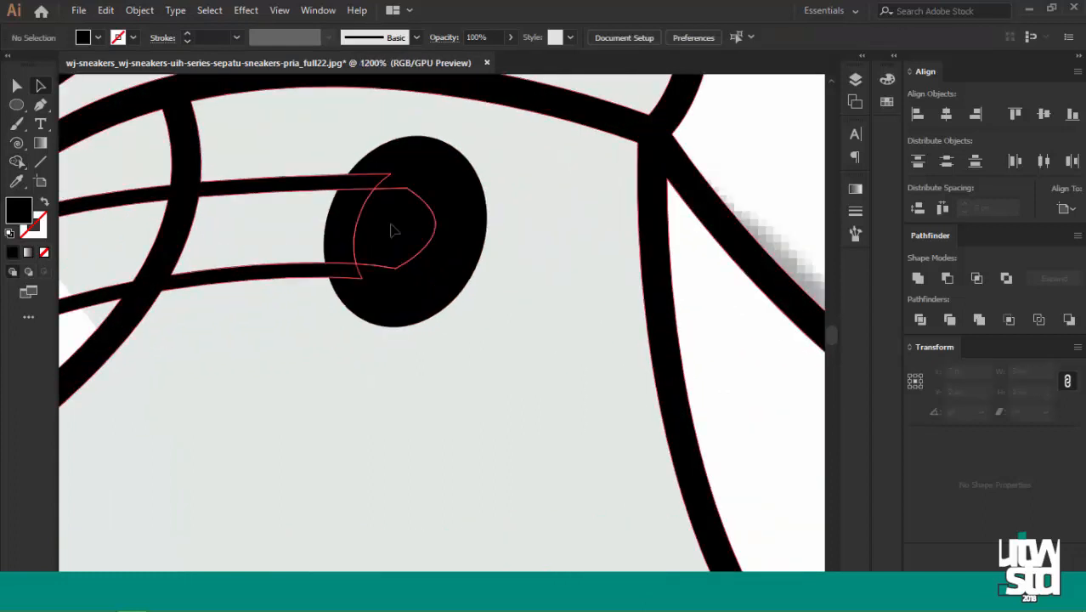
double_click(388, 201)
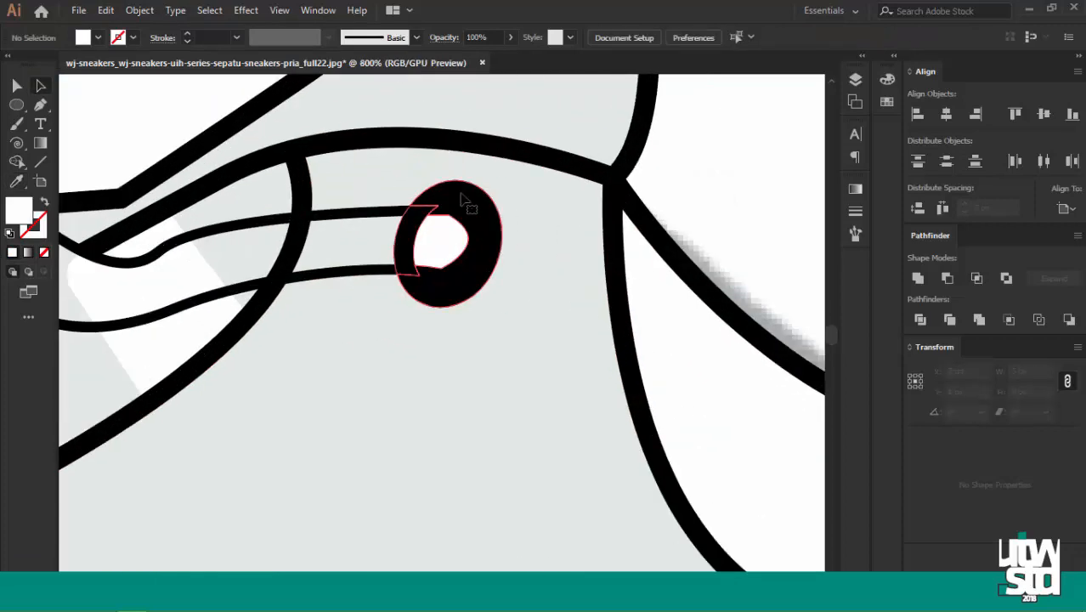
click(378, 219)
alt+scroll(424, 213, down, 1)
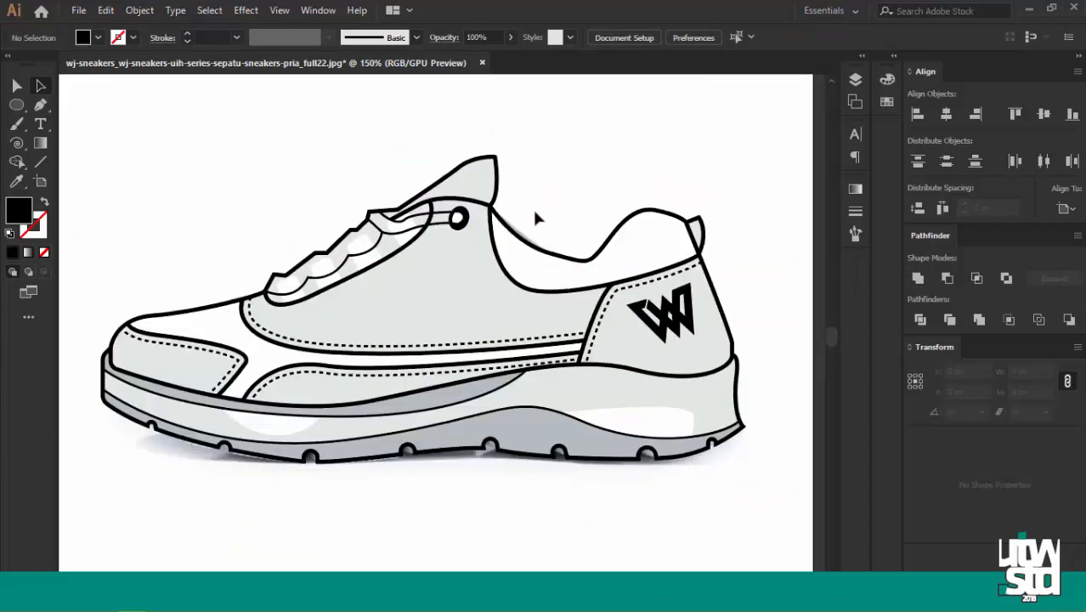
Hide and show Layer 2 to compare the drawn eyelet with the sneaker photo underneath.
scroll(433, 223, up, 5)
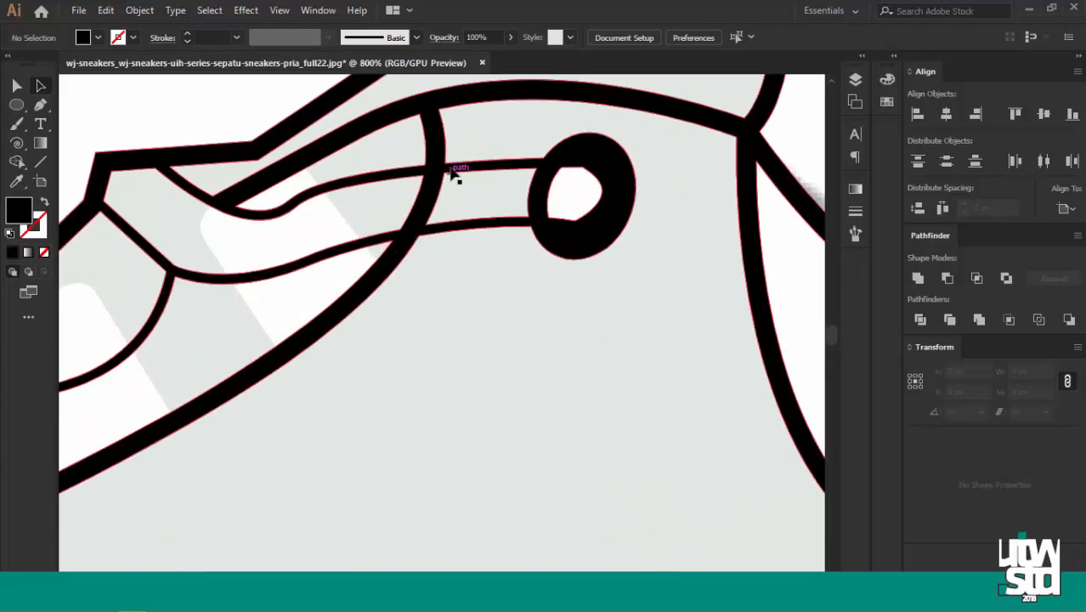
alt+scroll(456, 174, down, 5)
alt+scroll(582, 219, down, 1)
click(856, 79)
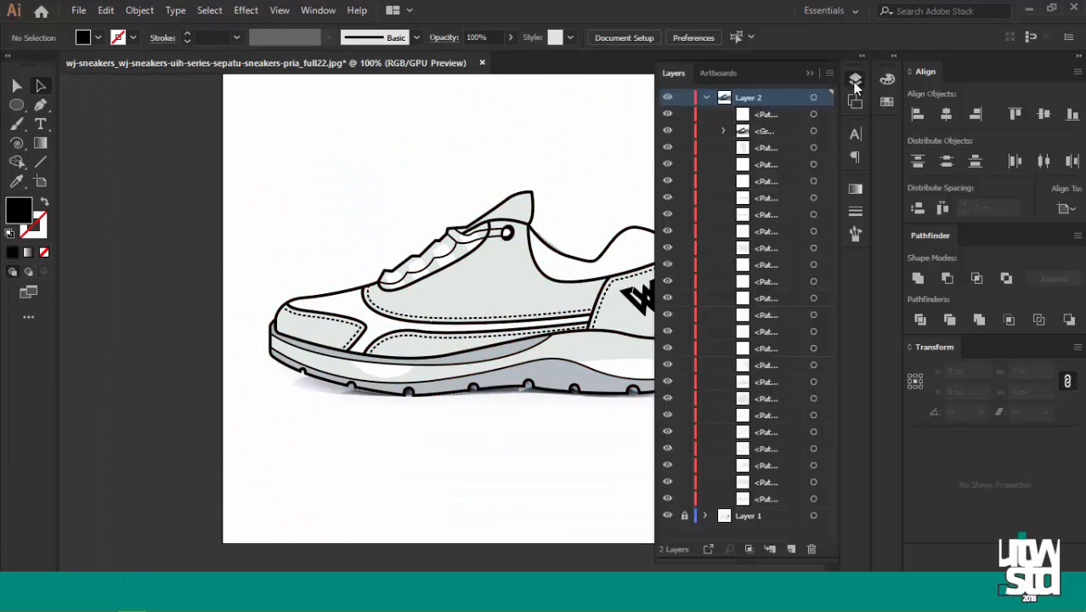
click(667, 97)
click(667, 97)
click(667, 97)
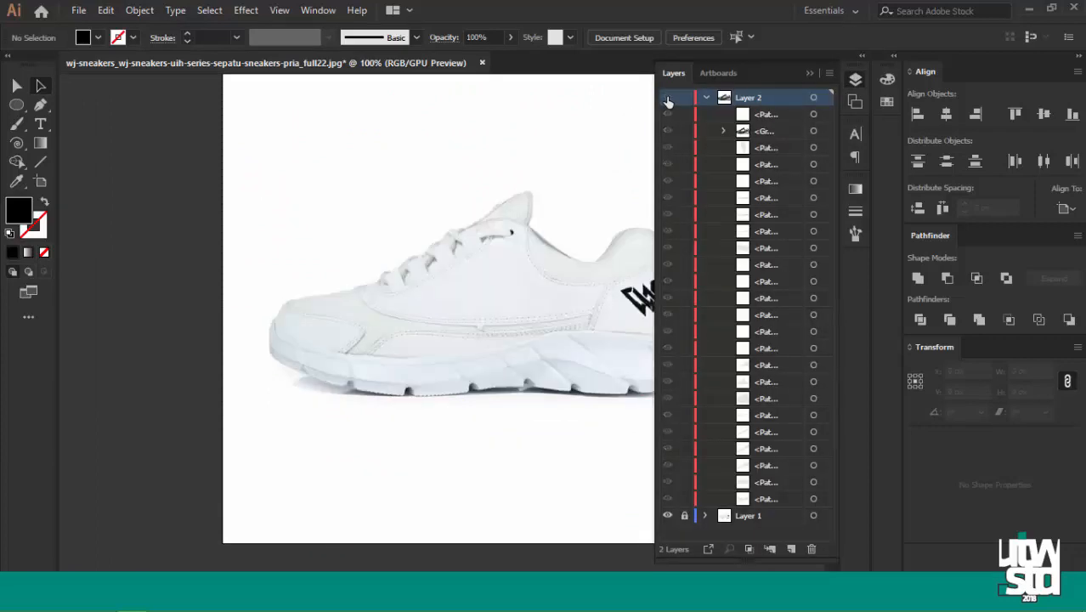
click(667, 97)
click(569, 199)
alt+scroll(569, 198, up, 5)
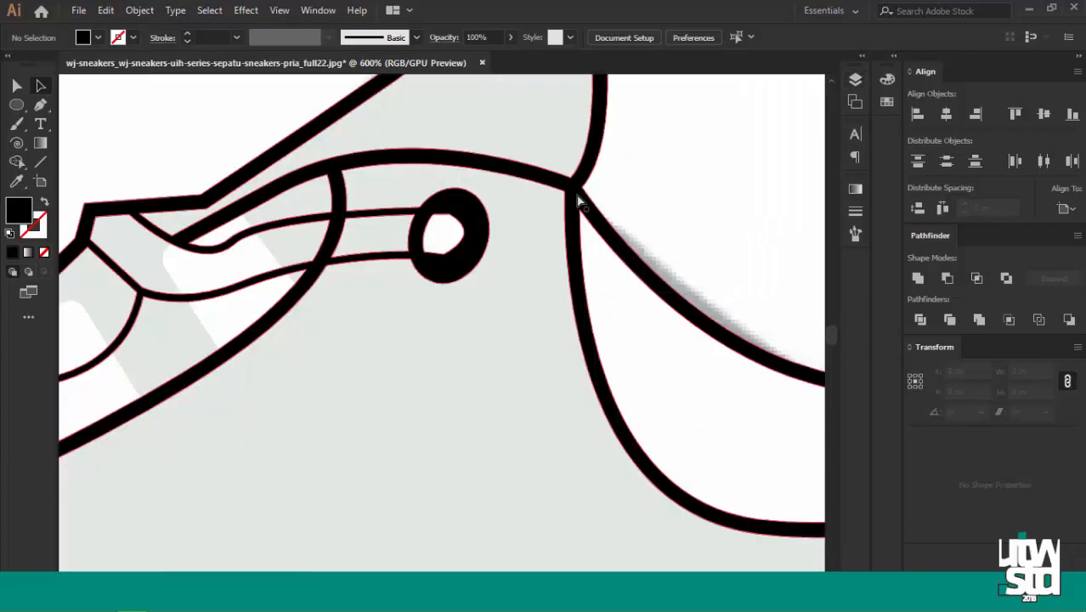
Undo the eyelet's white fill, merge and expansion back to the editable stroked ellipse.
key(ctrl+z)
key(ctrl+z)
key(ctrl+z)
key(ctrl+z)
key(ctrl+z)
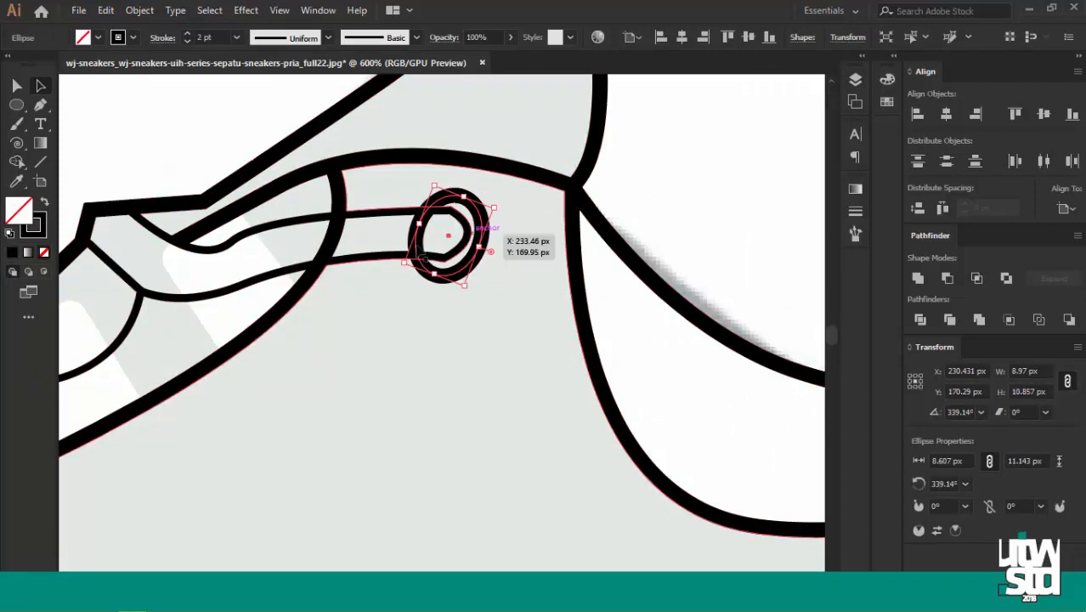
Set the eyelet ring's stroke colour to white, ffffff, and deselect it.
double_click(38, 227)
text(ffffff)
key(Return)
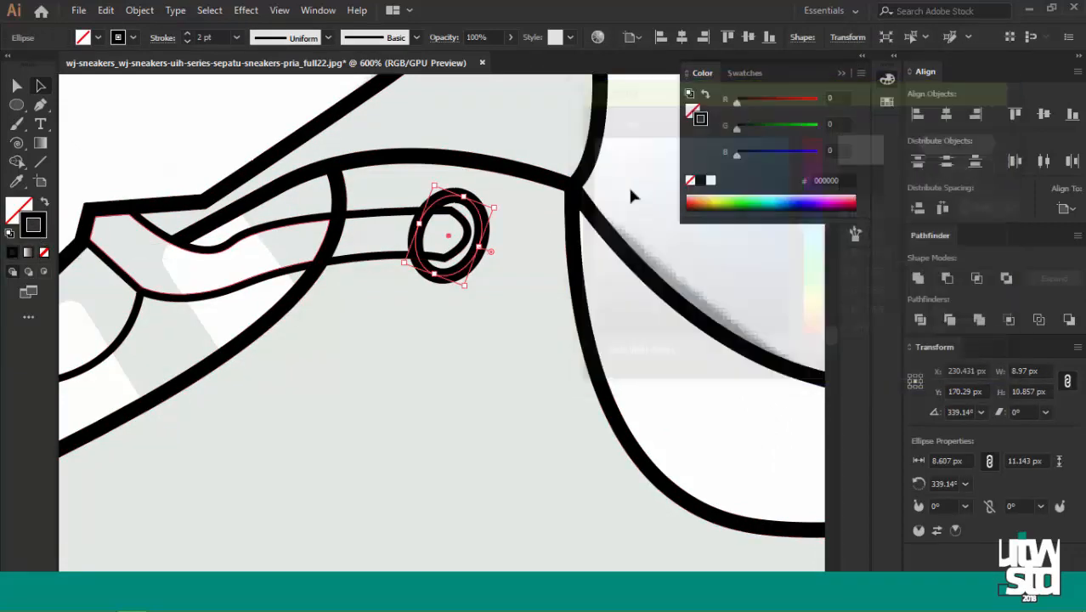
click(837, 76)
click(643, 161)
scroll(556, 194, down, 2)
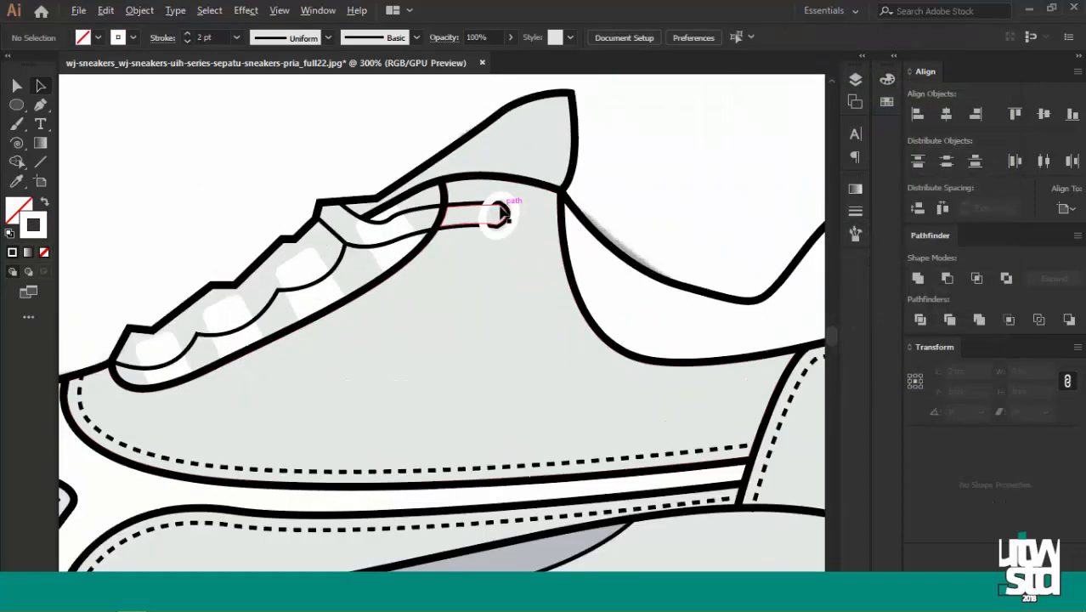
Expand the white eyelet ring at the lace end into a filled shape, deselect it and fit the artboard in view.
scroll(507, 208, up, 2)
click(437, 203)
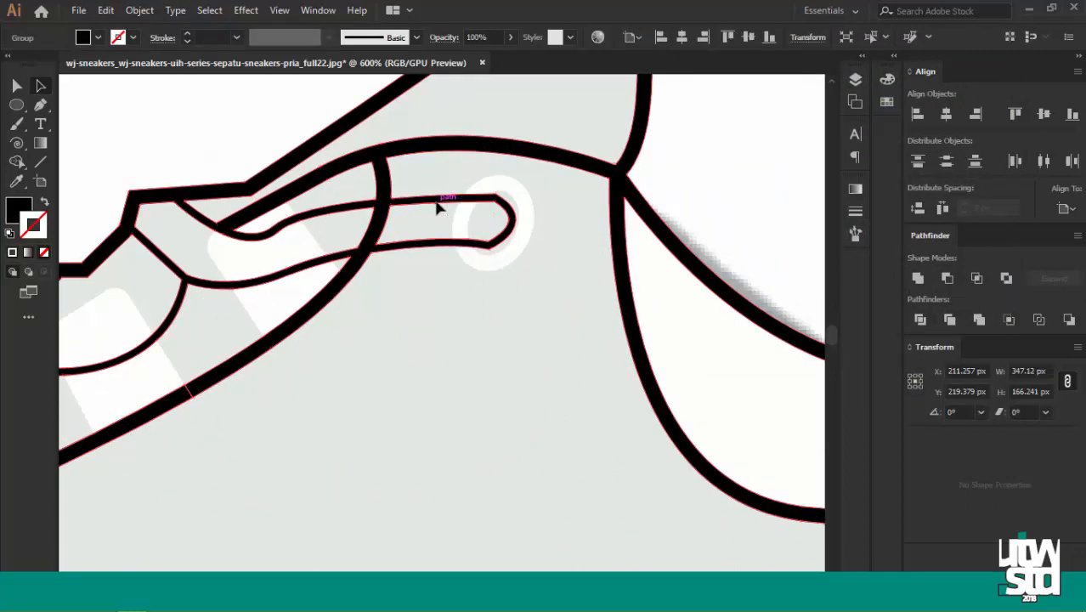
scroll(437, 206, down, 2)
scroll(599, 156, up, 2)
scroll(555, 187, down, 1)
scroll(562, 196, up, 1)
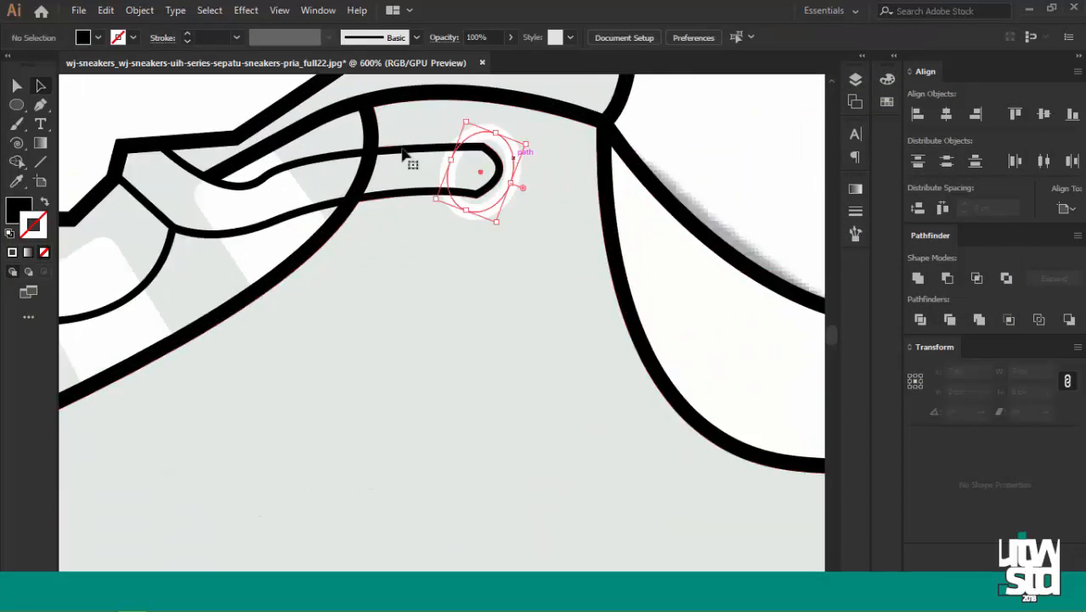
click(139, 11)
click(199, 180)
click(505, 387)
click(667, 143)
scroll(537, 193, down, 1)
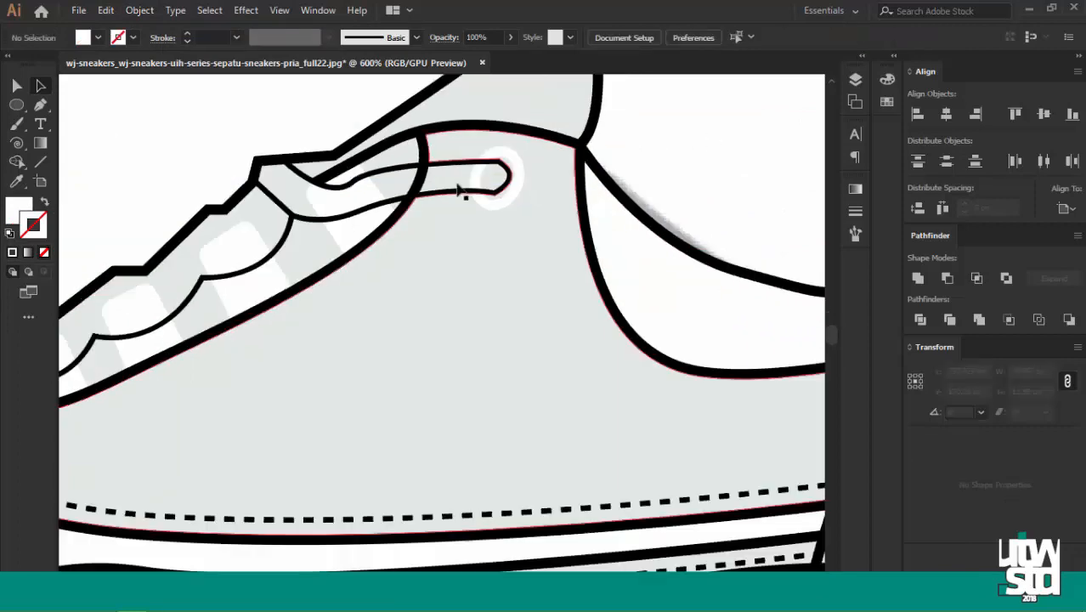
scroll(459, 190, down, 5)
key(ctrl+0)
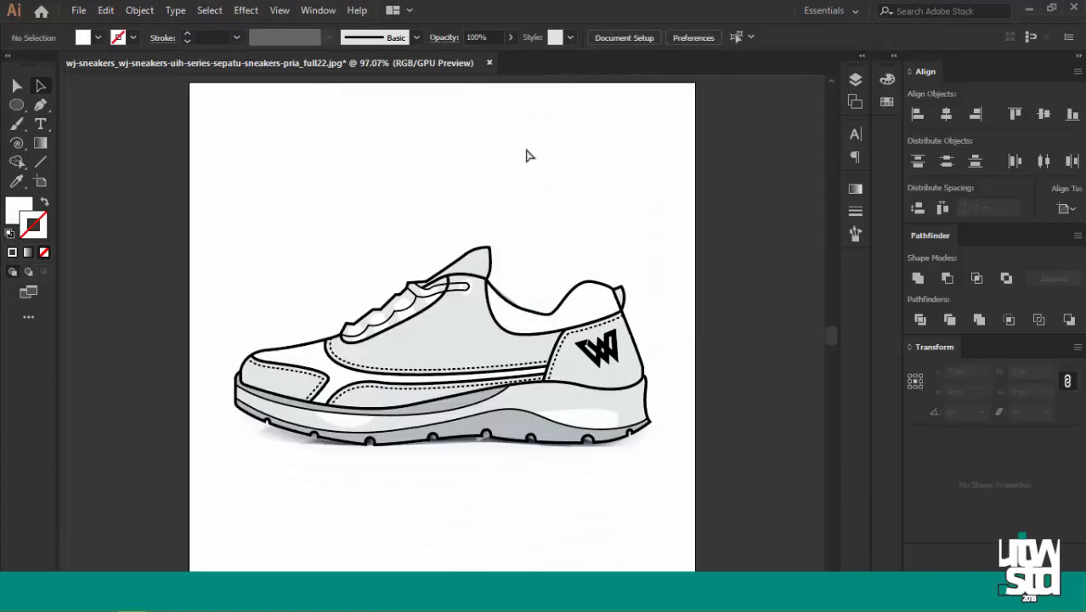